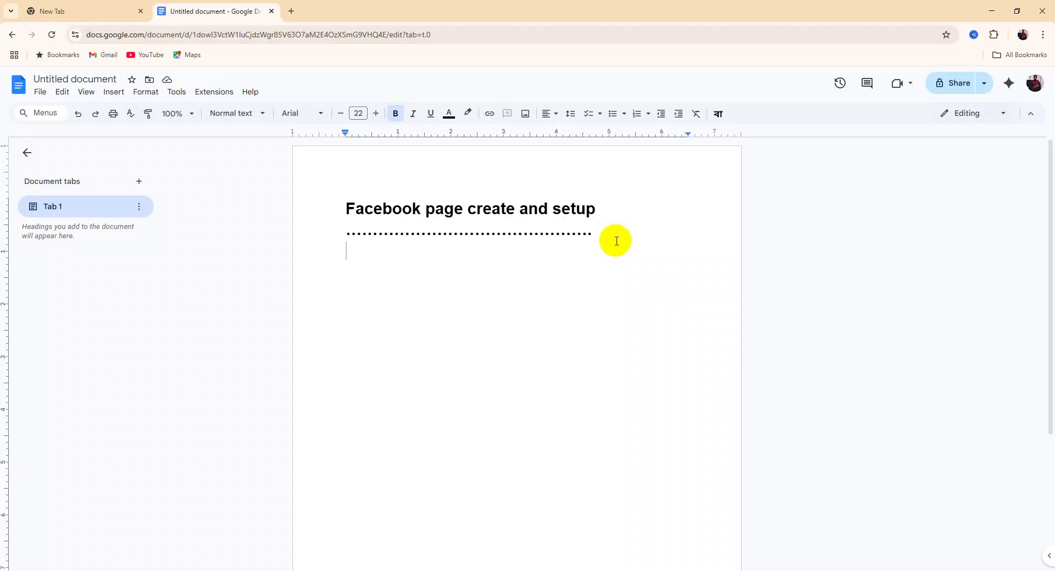
List Name, Category, Bio and Logo on separate lines under the page setup title
text(name)
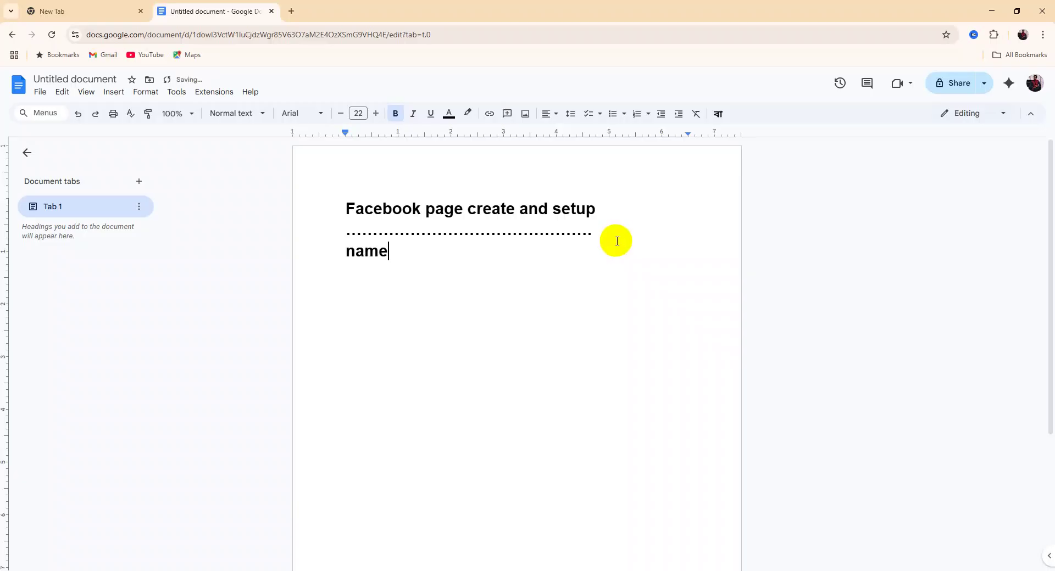
key(Return)
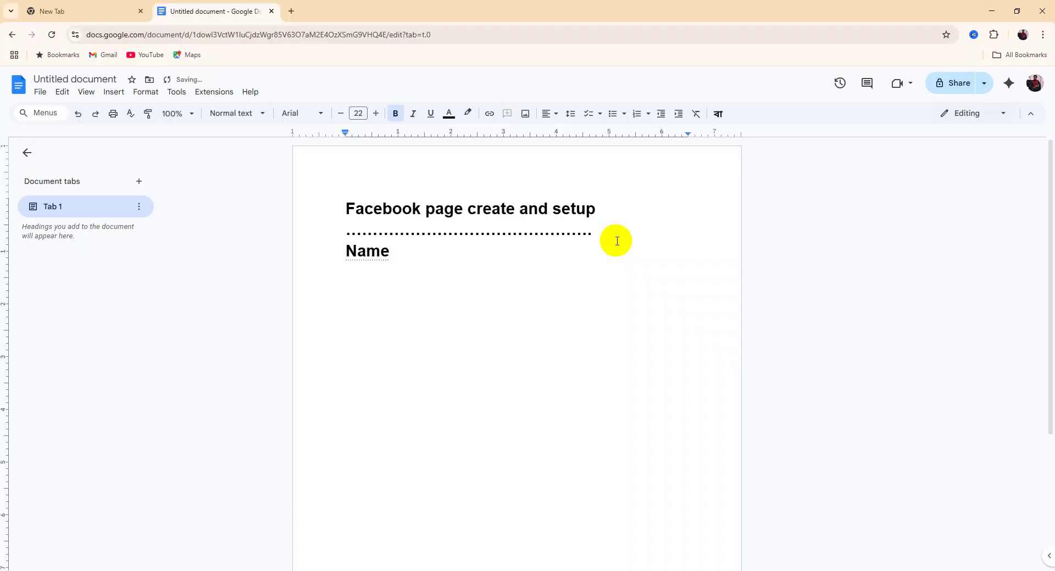
text(catagory)
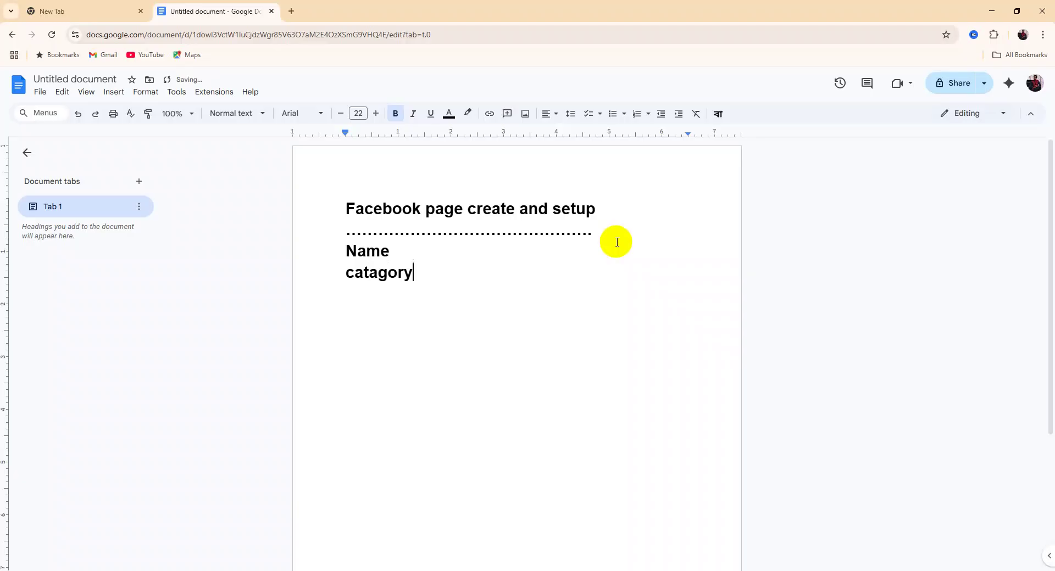
key(Return)
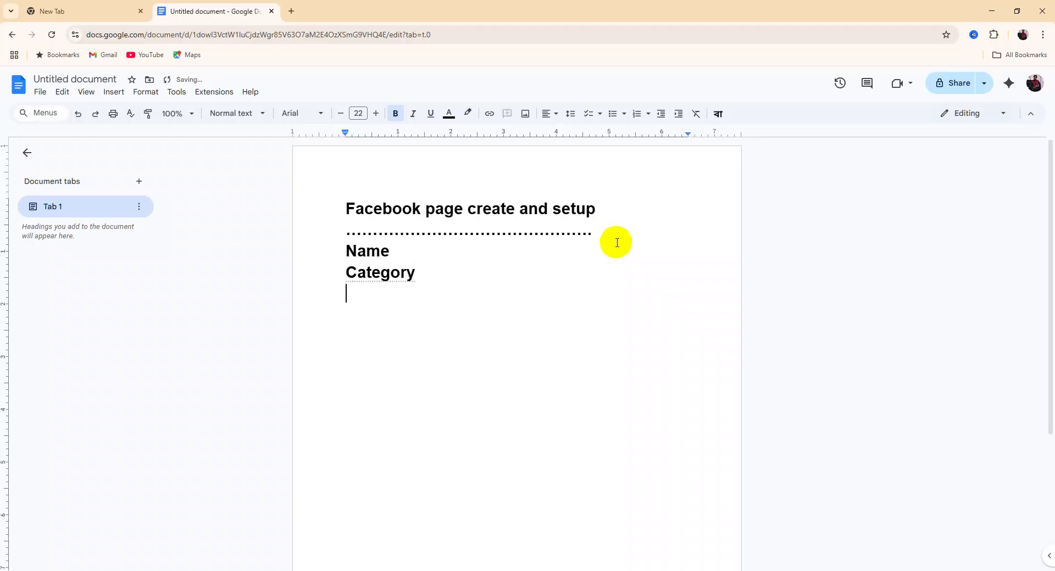
text(bio)
key(Return)
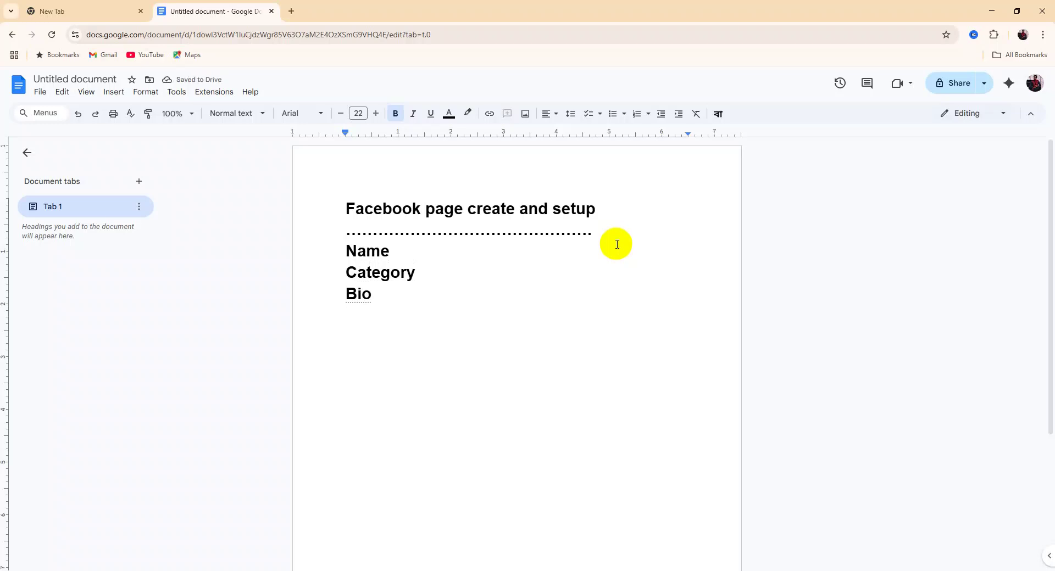
text(logo)
key(Return)
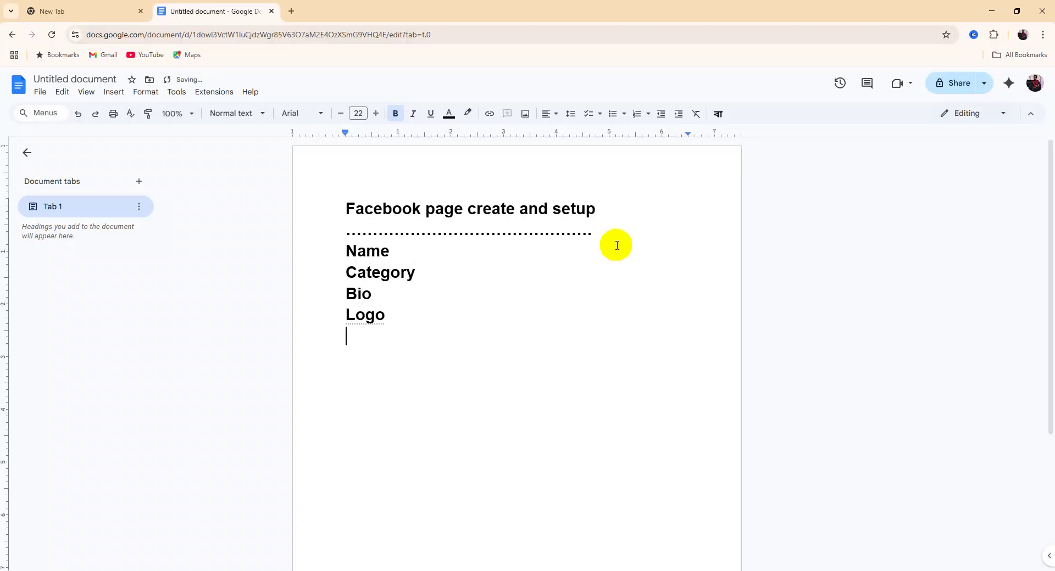
Add 'Cover photo' and 'Cta button- call to action' as the last list lines, fixing typos
text(covert)
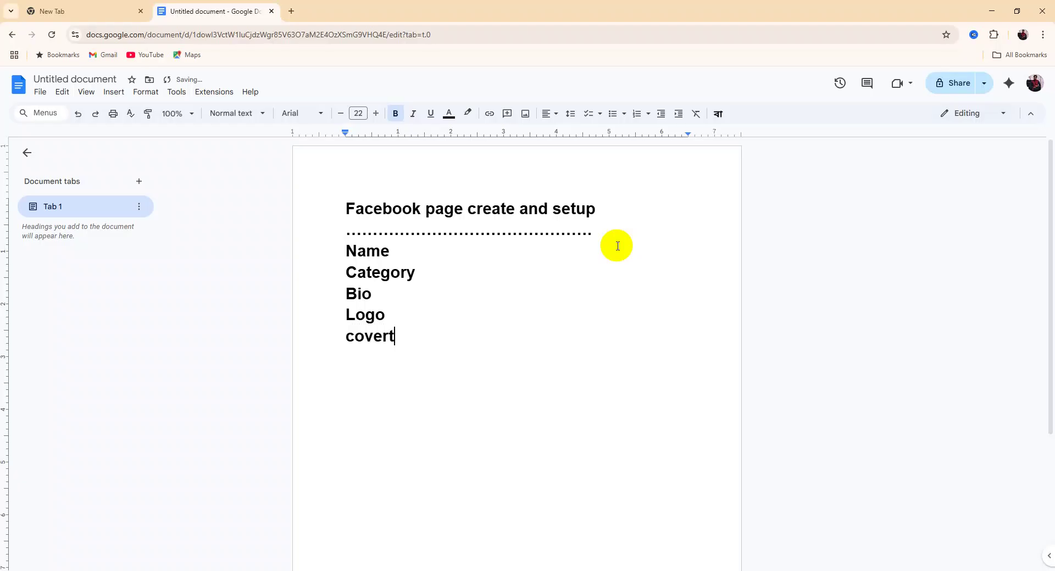
key(BackSpace)
key(BackSpace)
text(r )
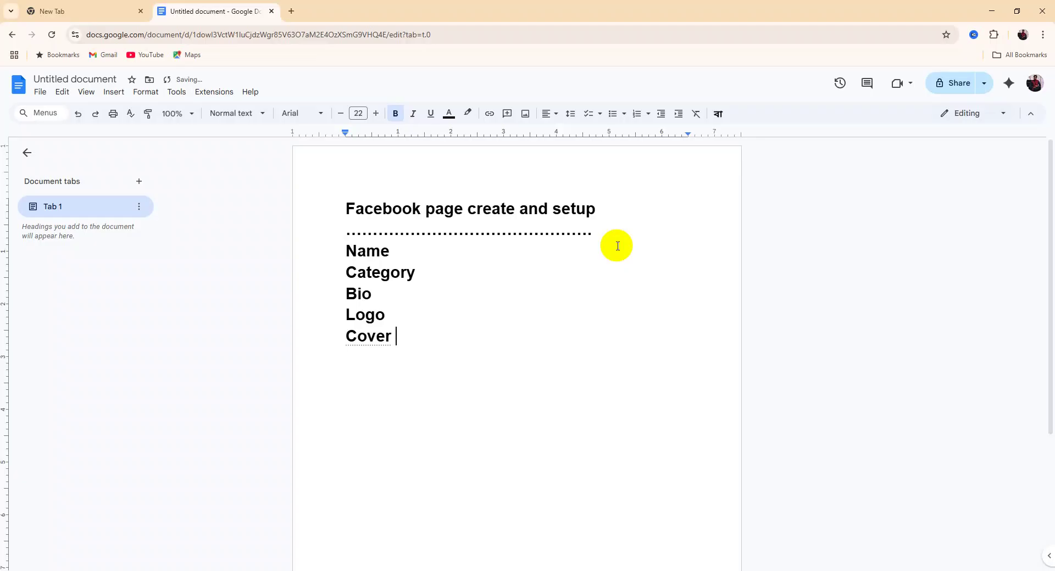
text(photo)
key(Return)
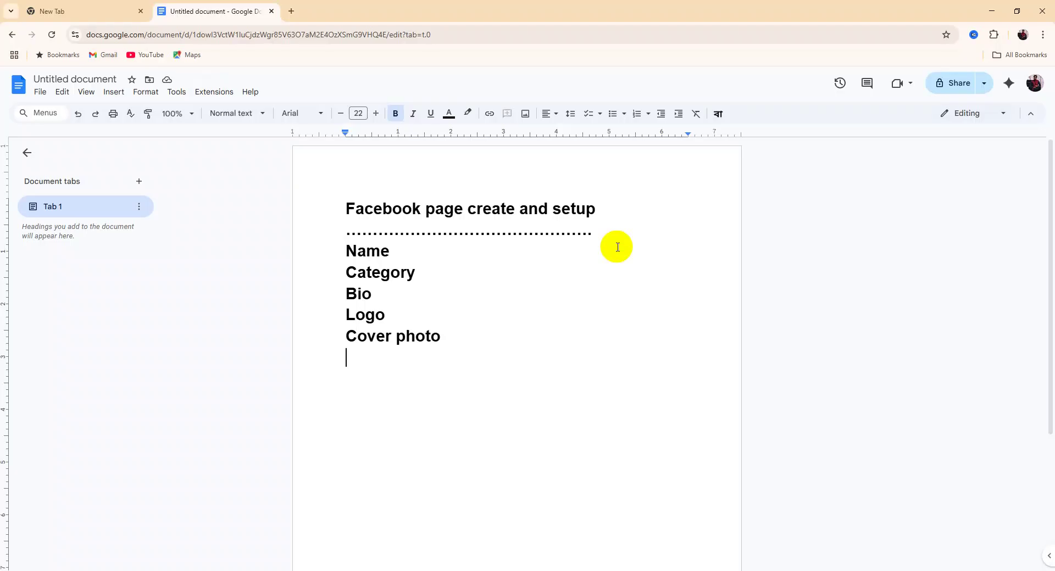
text(ca)
key(BackSpace)
text(ta-)
key(BackSpace)
text(b)
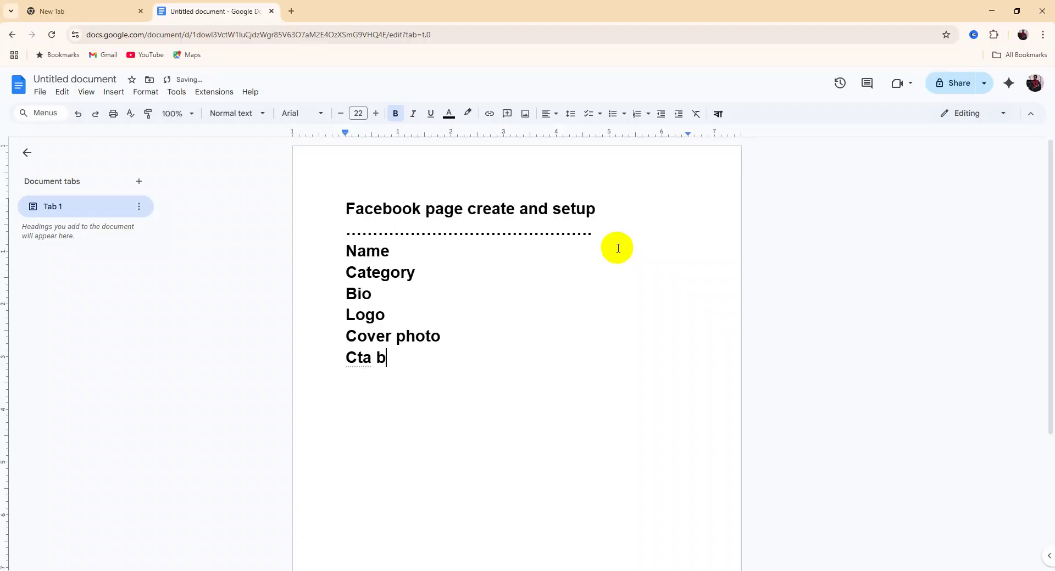
text(utton- c)
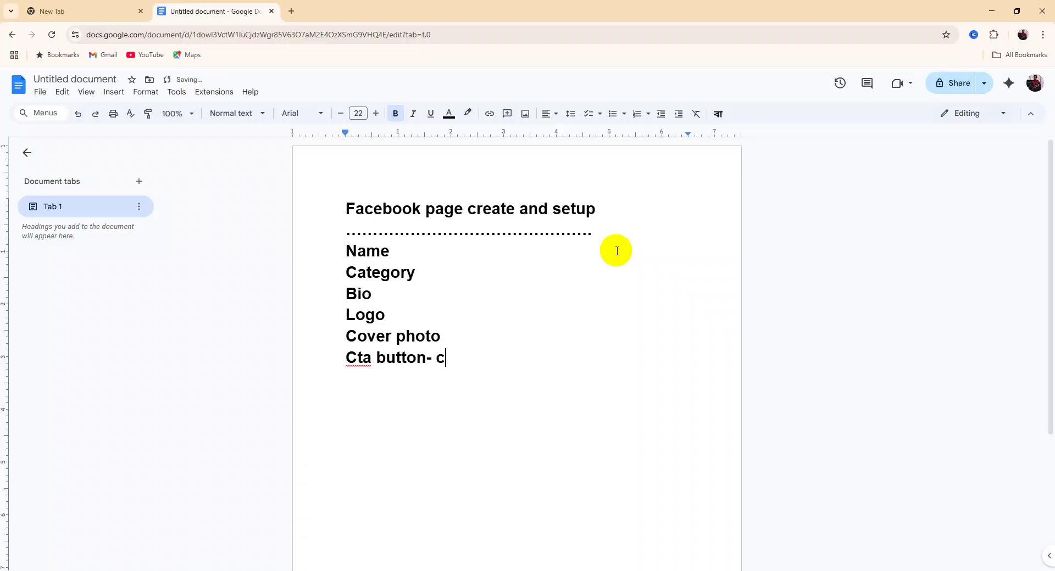
text(all to action)
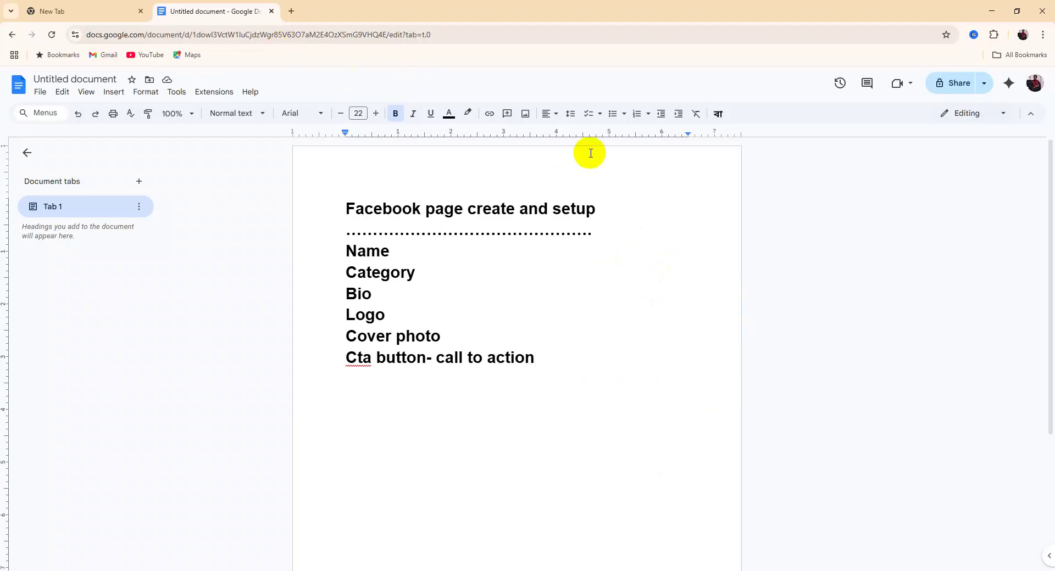
Open Facebook in a new Chrome tab from the new-tab shortcut
click(292, 11)
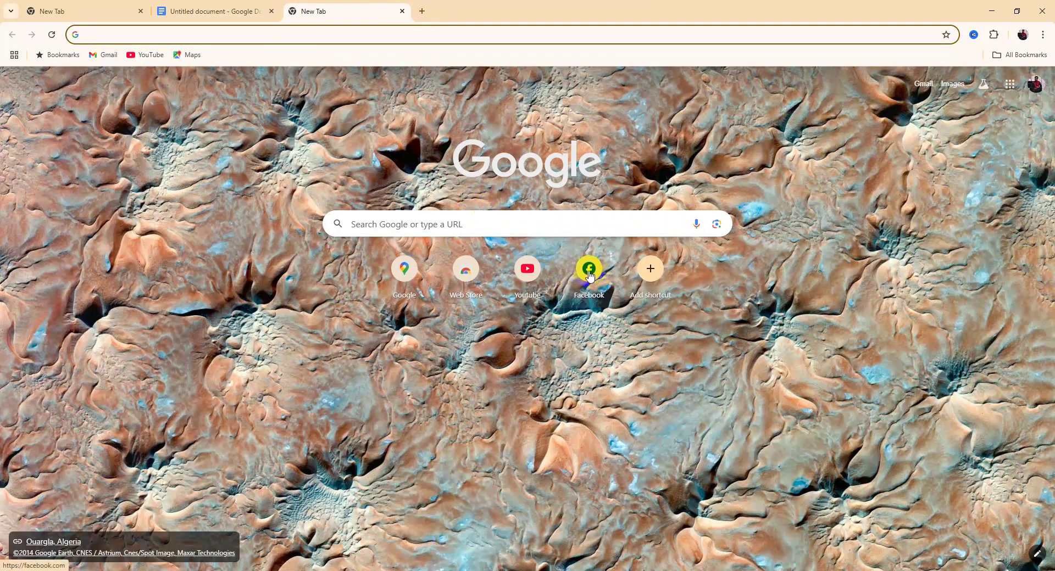
click(588, 267)
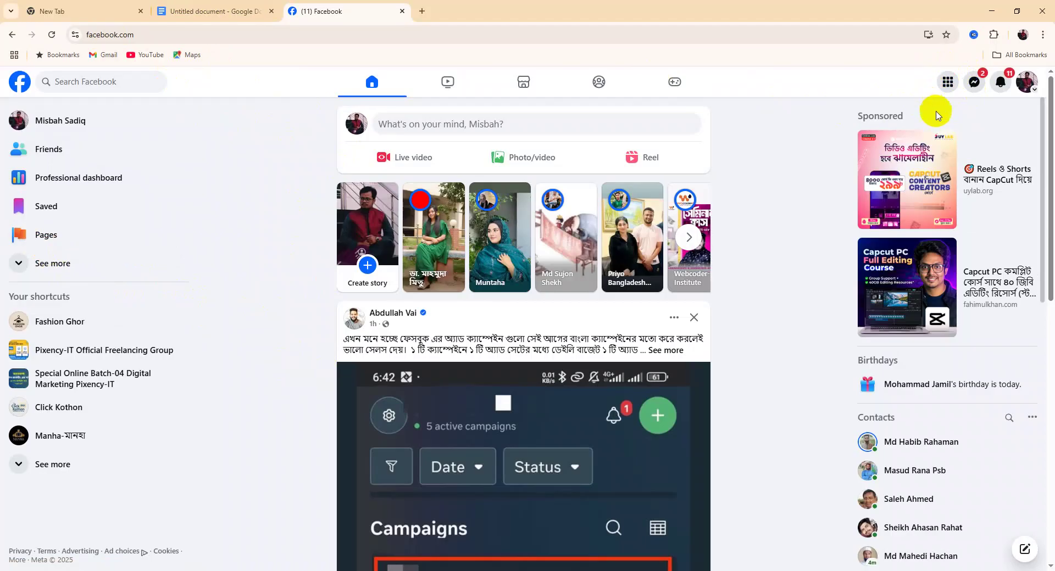
Go from Facebook's Menu to the Pages section showing the four managed Pages
click(948, 81)
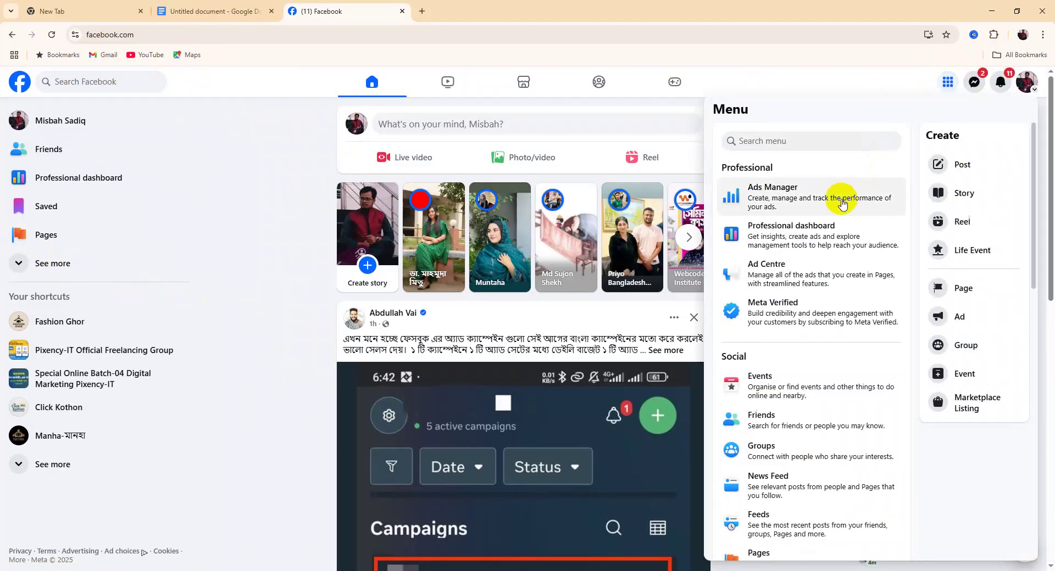
scroll(836, 208, down, 5)
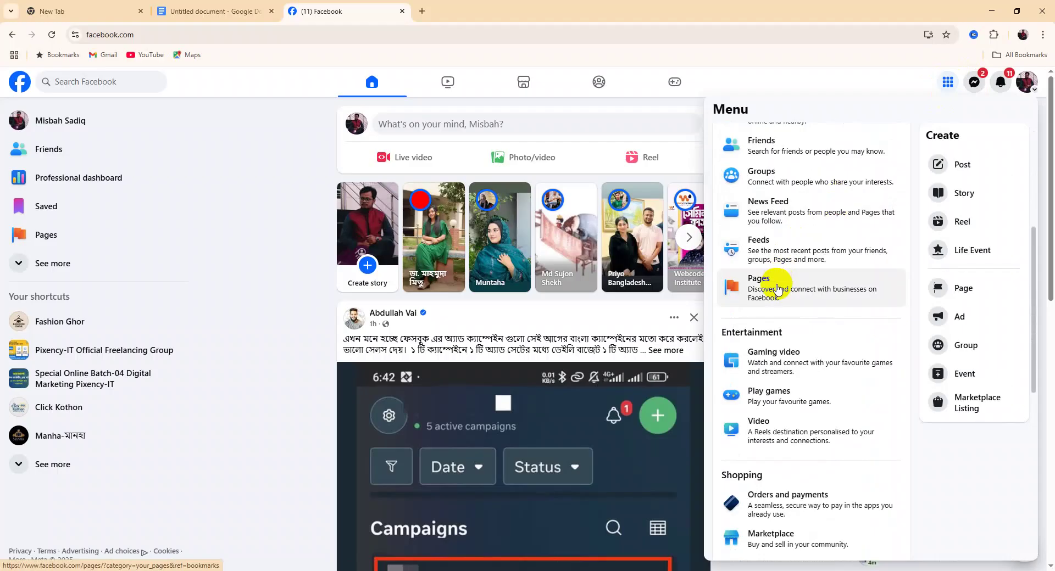
click(778, 290)
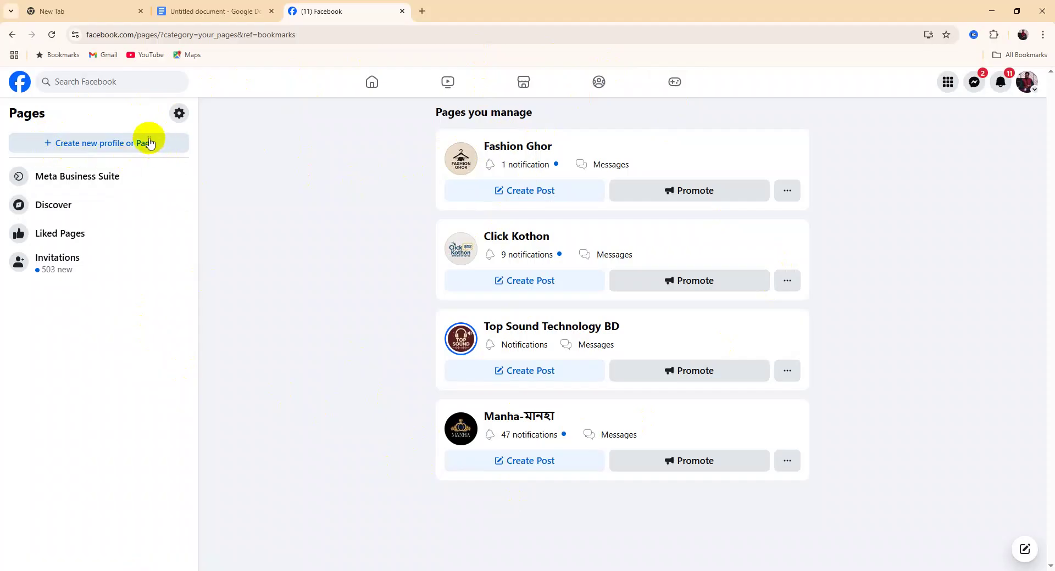
Choose to create a Public Page and continue past the introduction to the Create a Page form
click(87, 145)
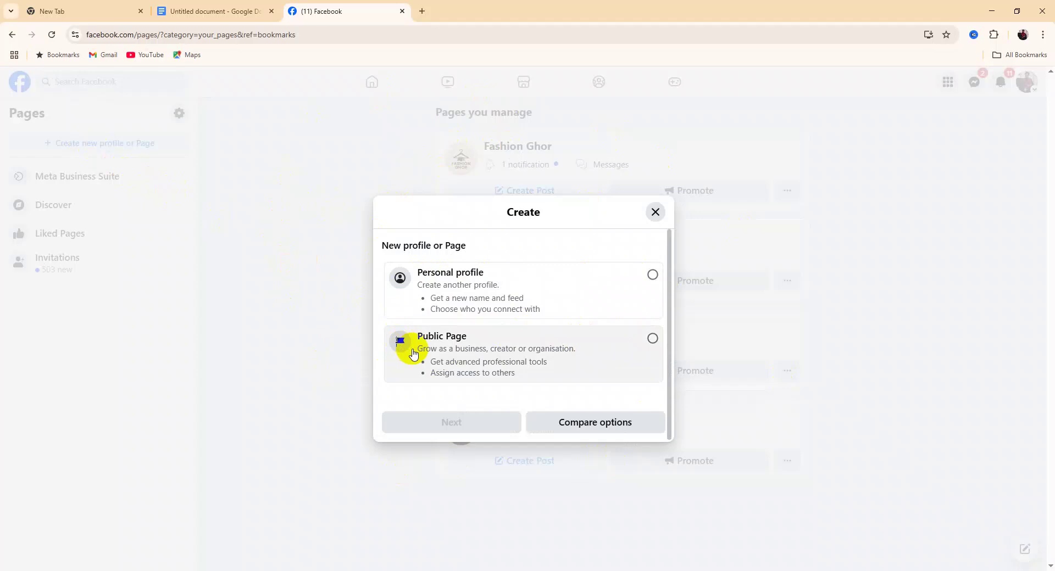
click(653, 339)
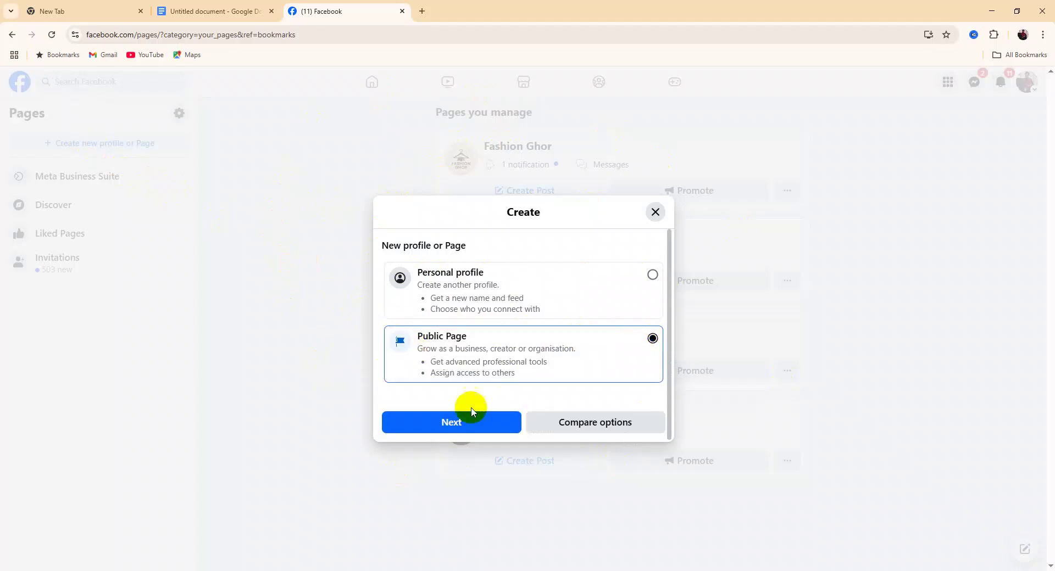
click(461, 424)
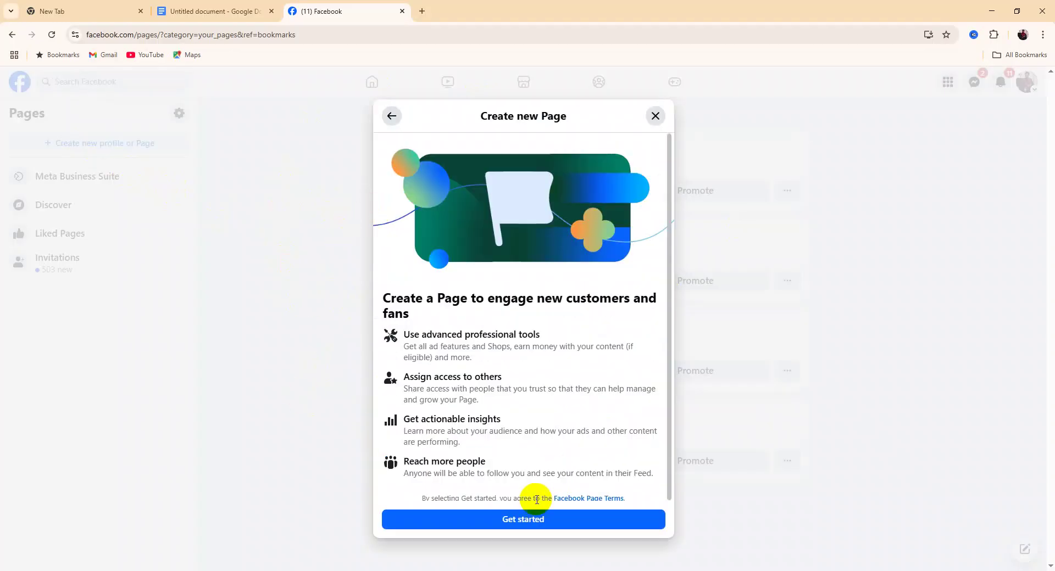
click(522, 519)
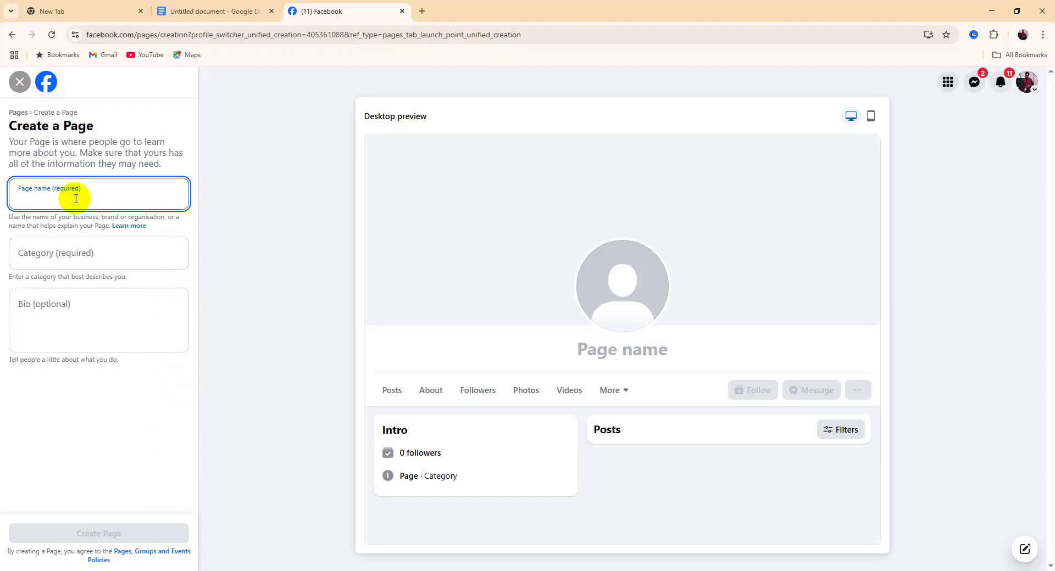
Enter 'Fashion Gallery' as the Page name, correcting the mistyped letters
text(Fas)
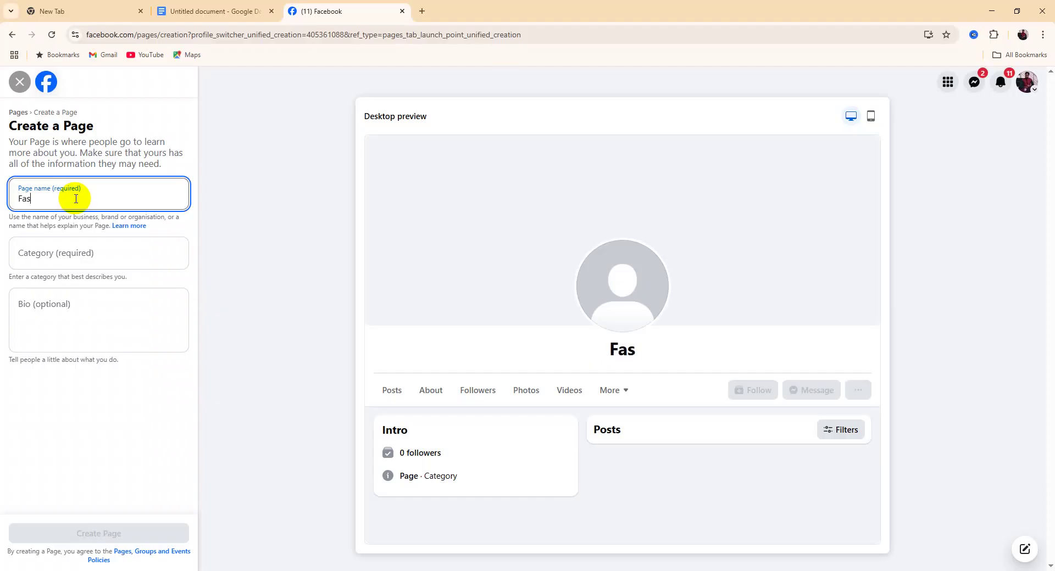
text(hion )
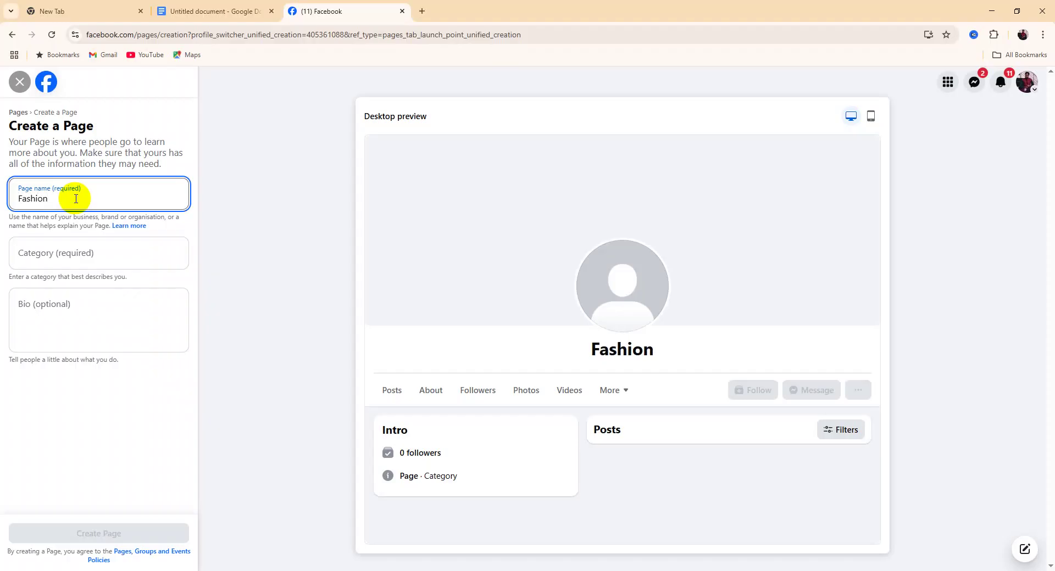
text(Ga)
text(lkl)
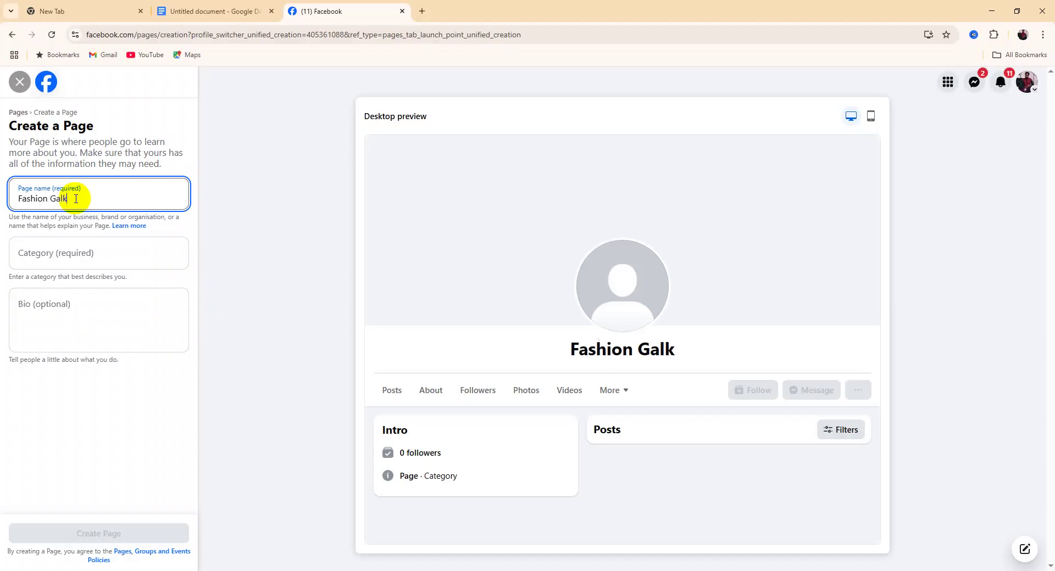
key(BackSpace)
key(BackSpace)
key(BackSpace)
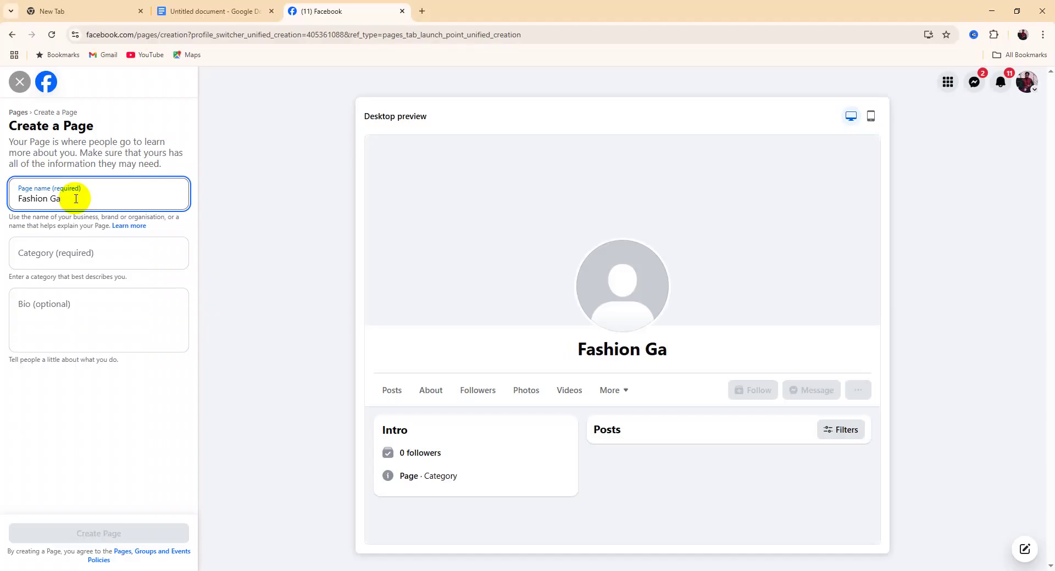
text(llery)
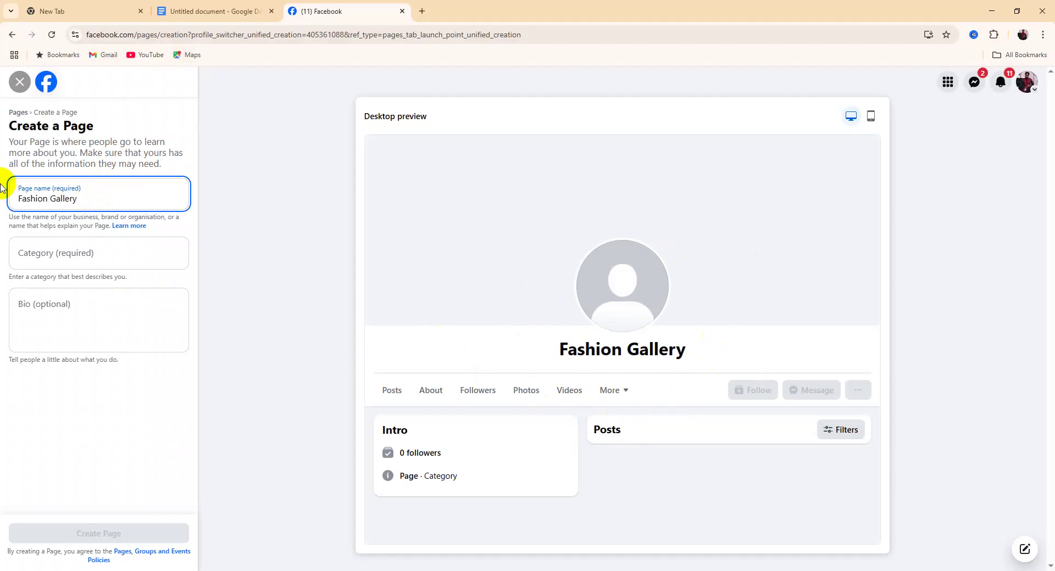
click(38, 257)
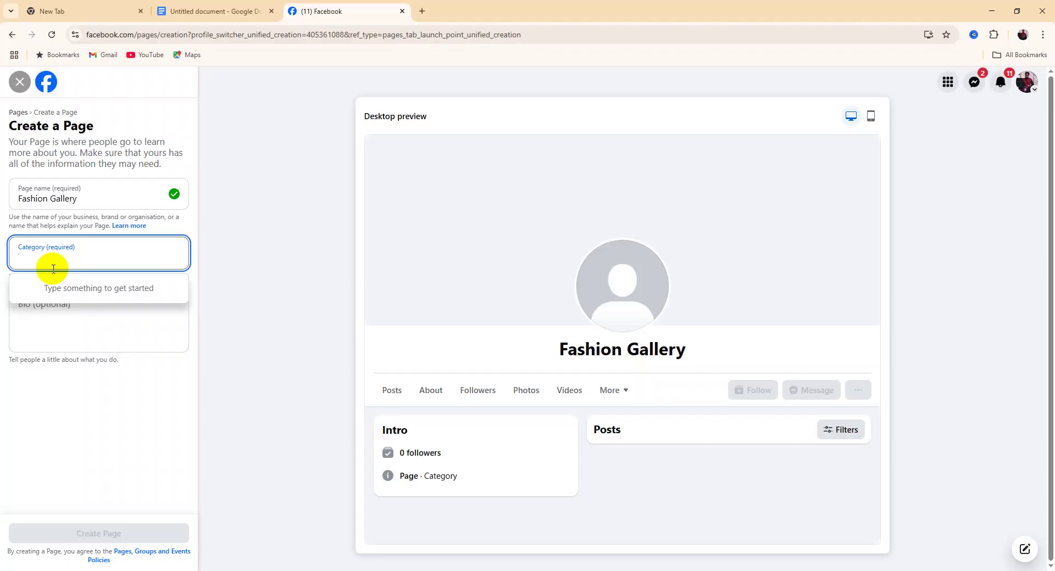
Try category searches for fashion, book and food, clearing each one
text(Faas)
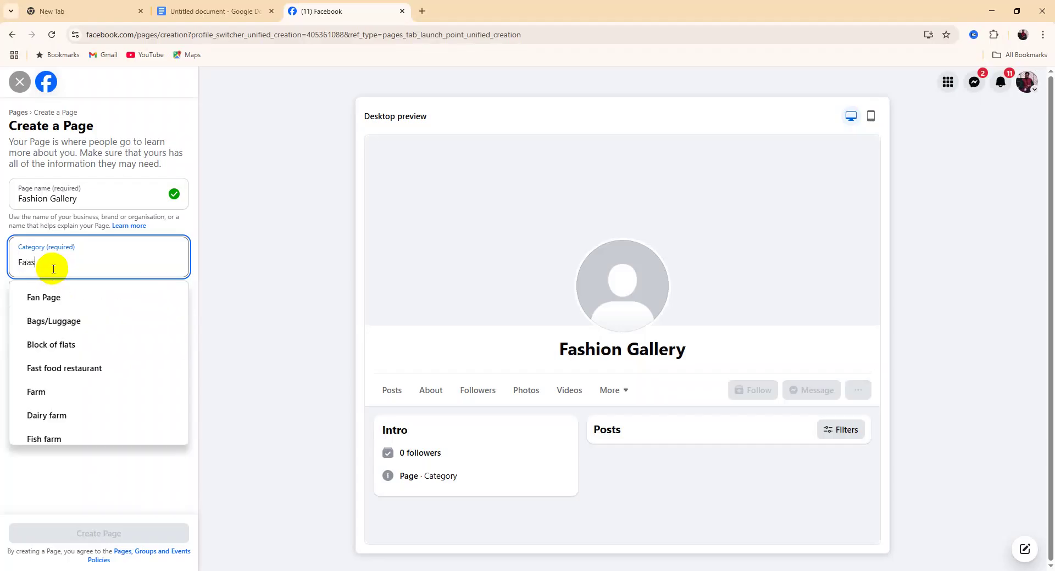
key(BackSpace)
key(BackSpace)
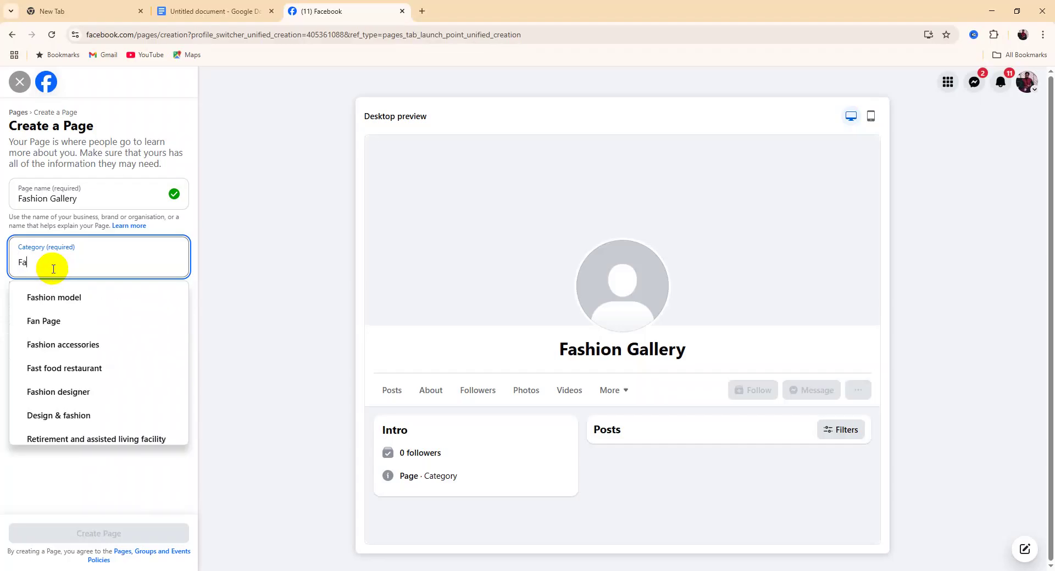
text(shion)
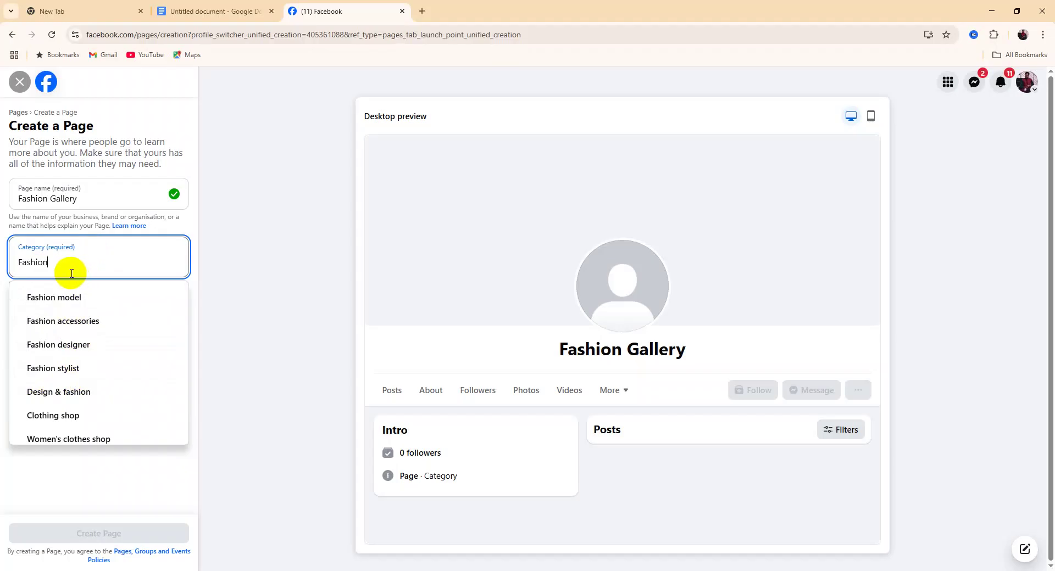
key(BackSpace)
key(BackSpace)
key(BackSpace)
key(BackSpace)
key(BackSpace)
key(BackSpace)
key(BackSpace)
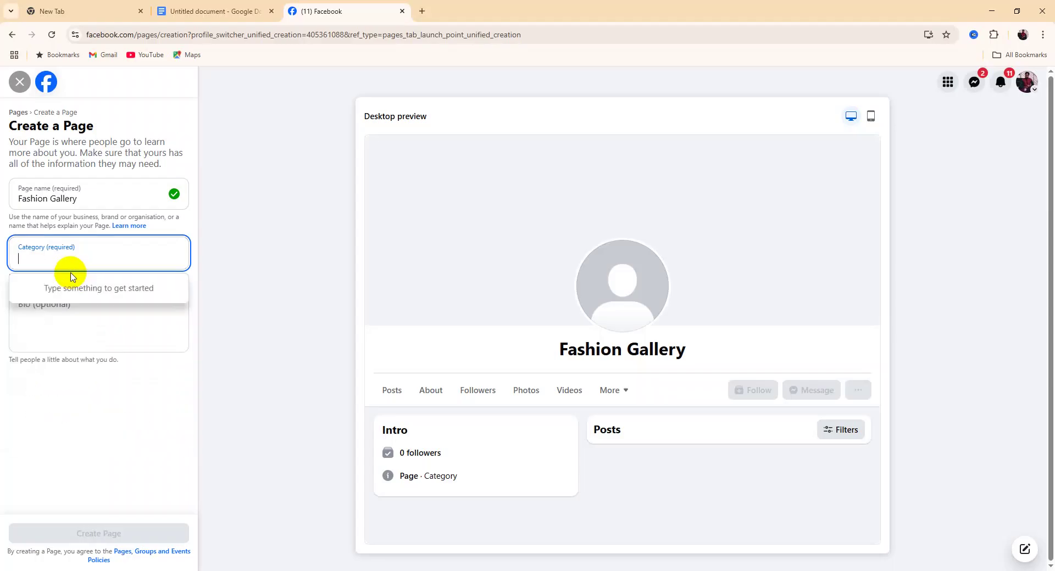
text(book)
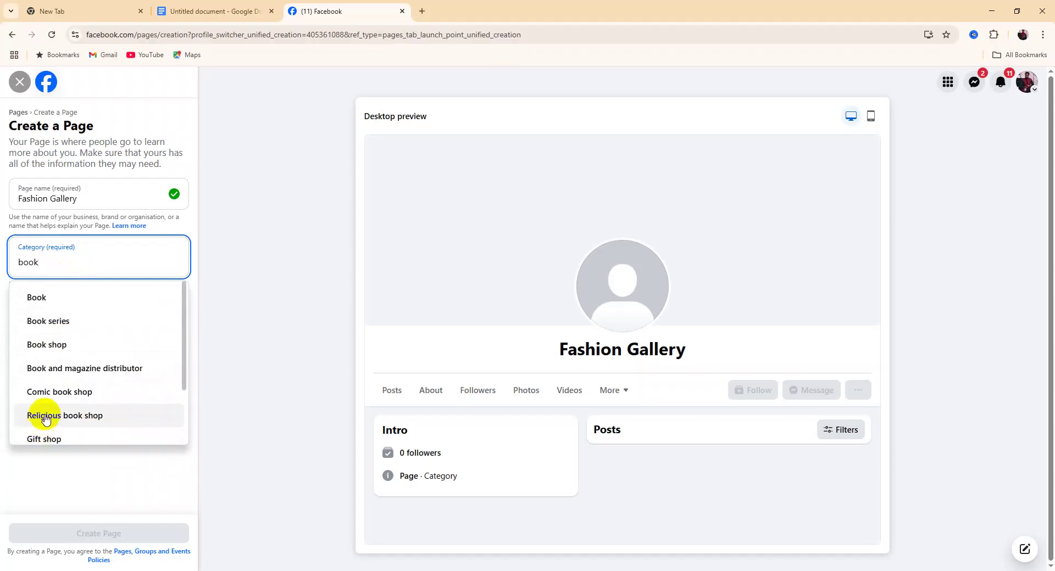
key(BackSpace)
key(BackSpace)
key(BackSpace)
key(BackSpace)
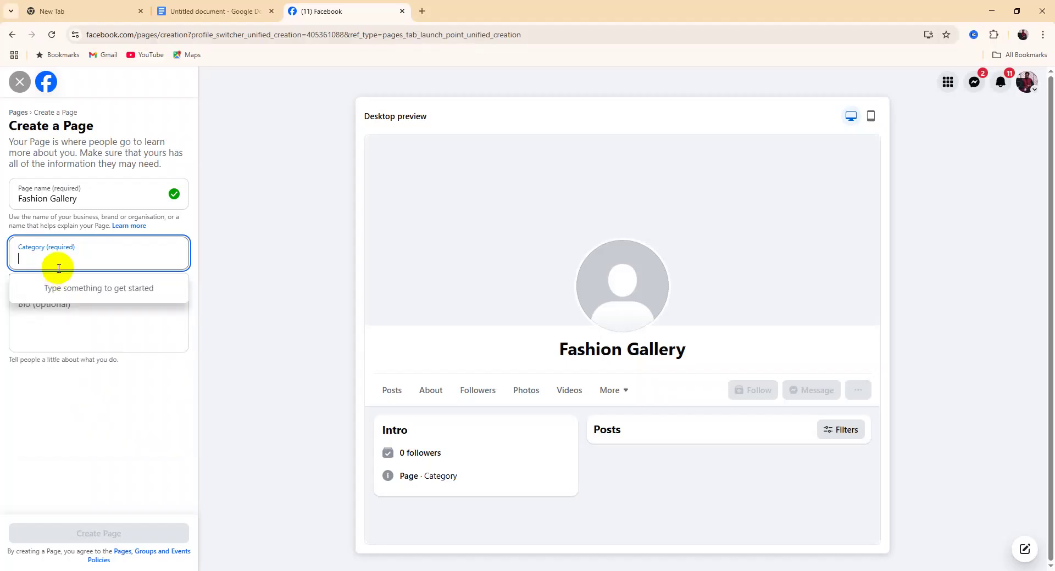
text(food)
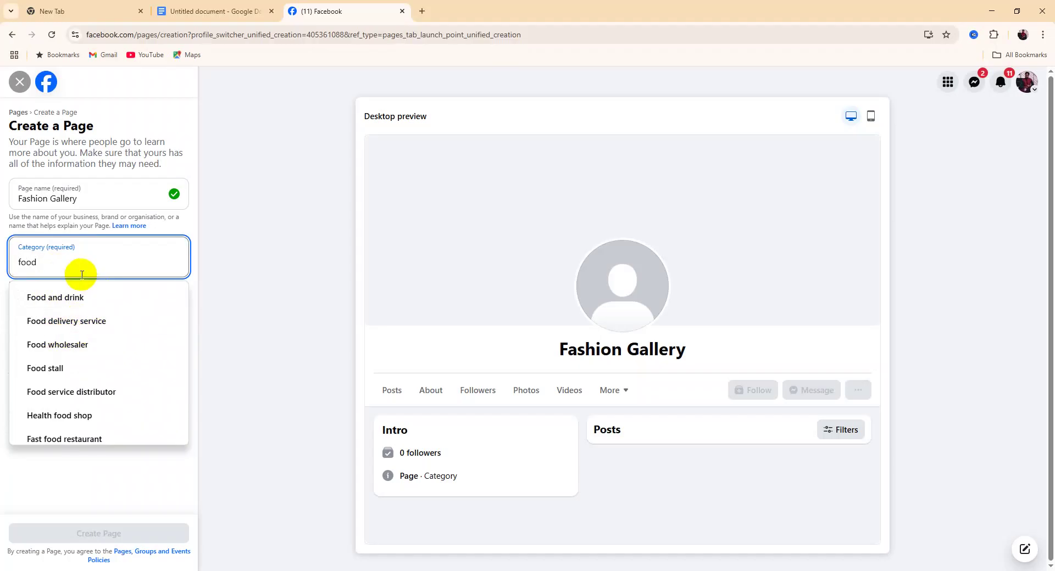
key(BackSpace)
key(BackSpace)
key(BackSpace)
key(BackSpace)
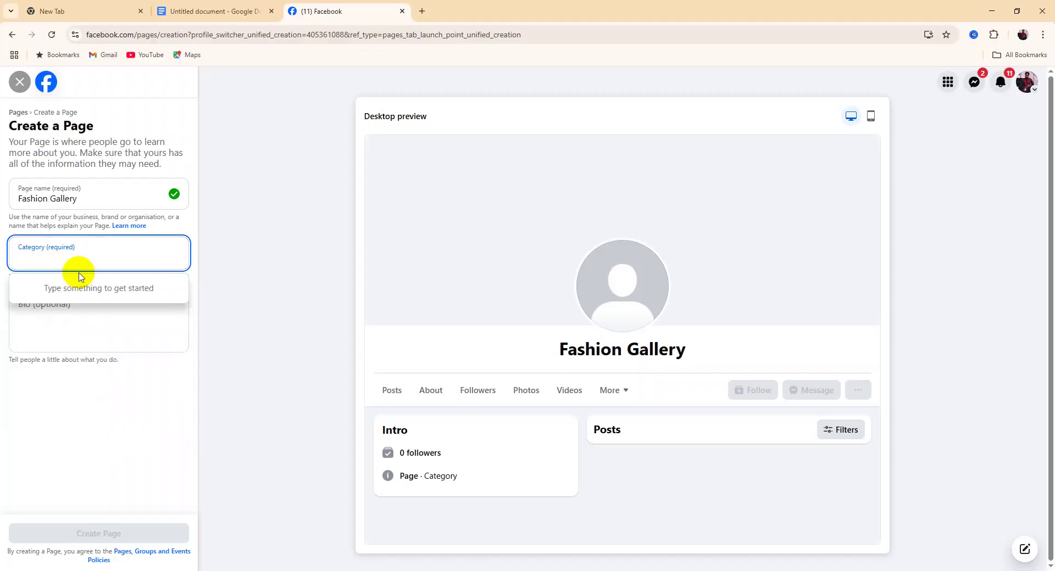
Pick Fashion designer, Clothing shop and Clothing (brand) from the category suggestions
text(Fas)
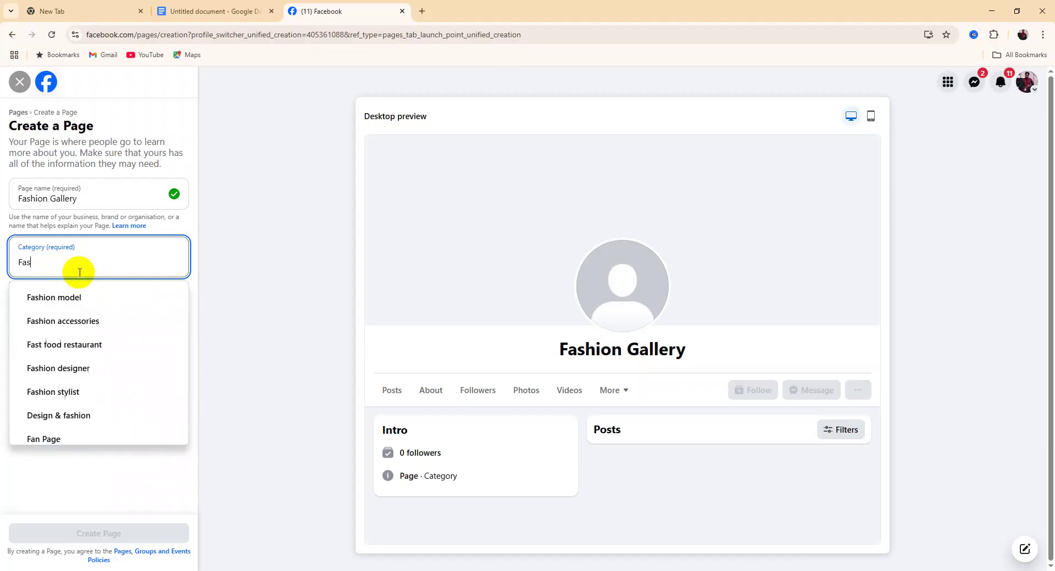
text(hio)
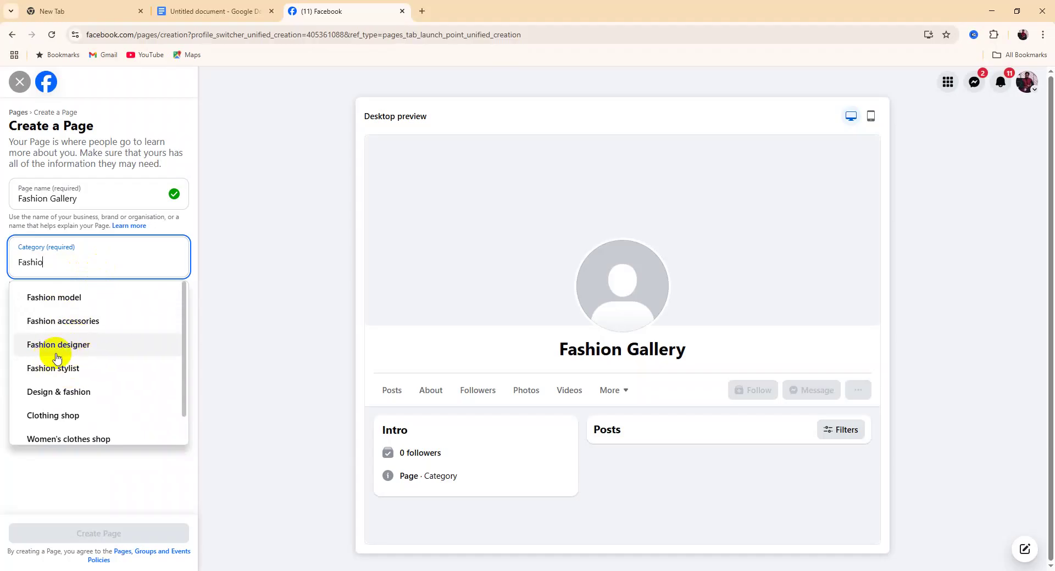
click(84, 344)
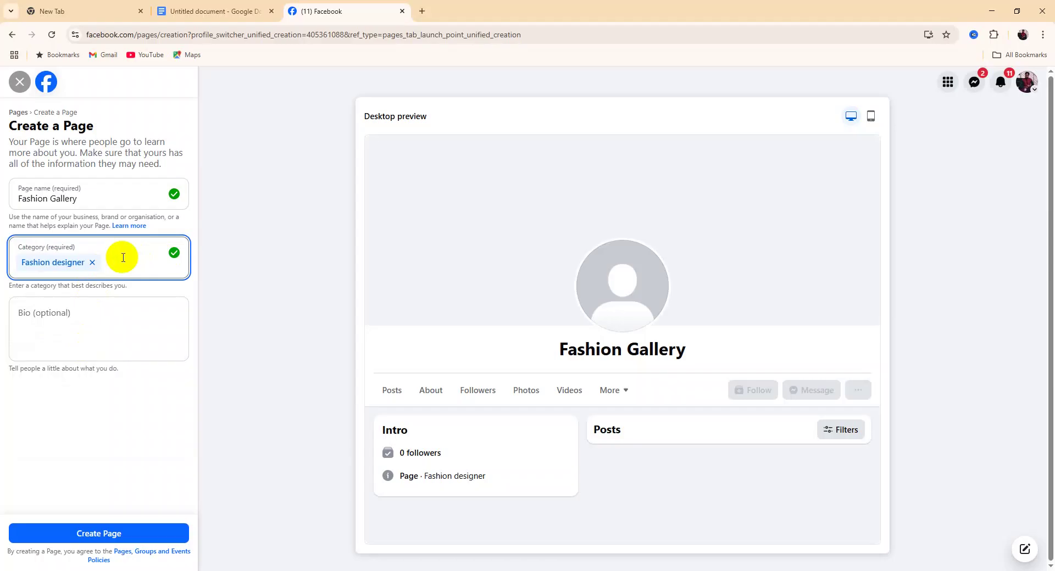
text(clothi)
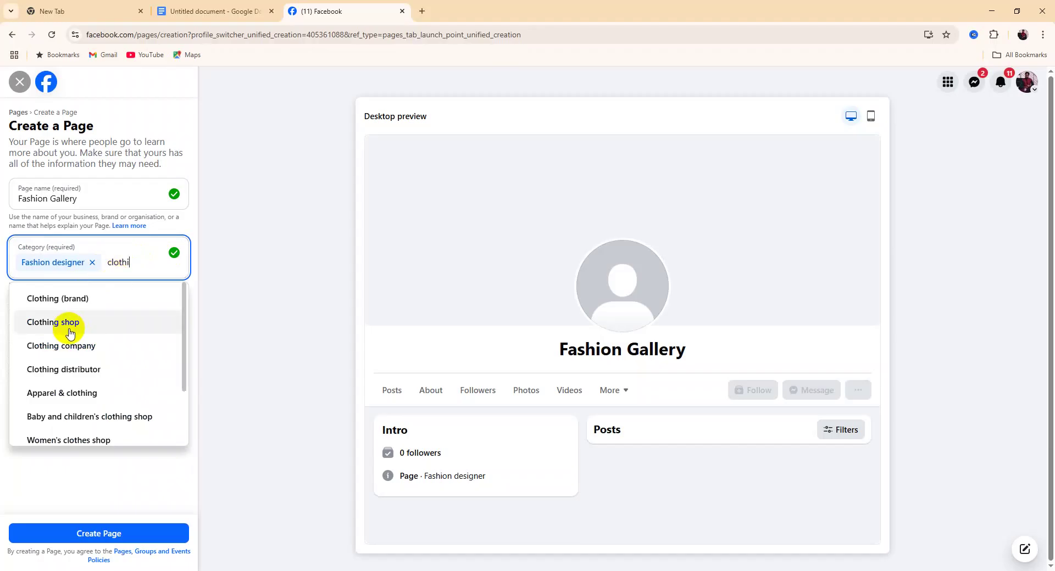
click(71, 328)
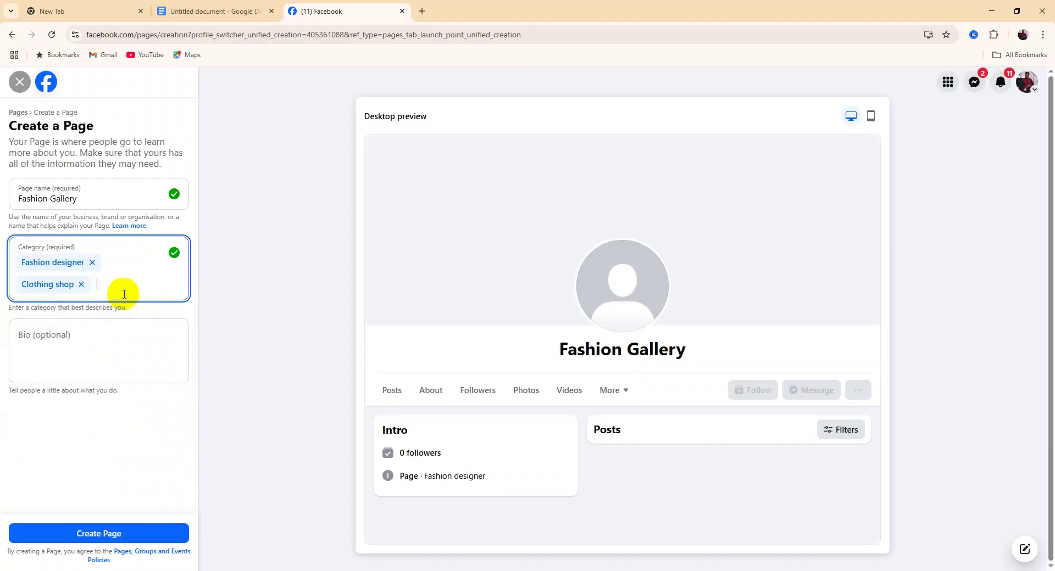
text(clo)
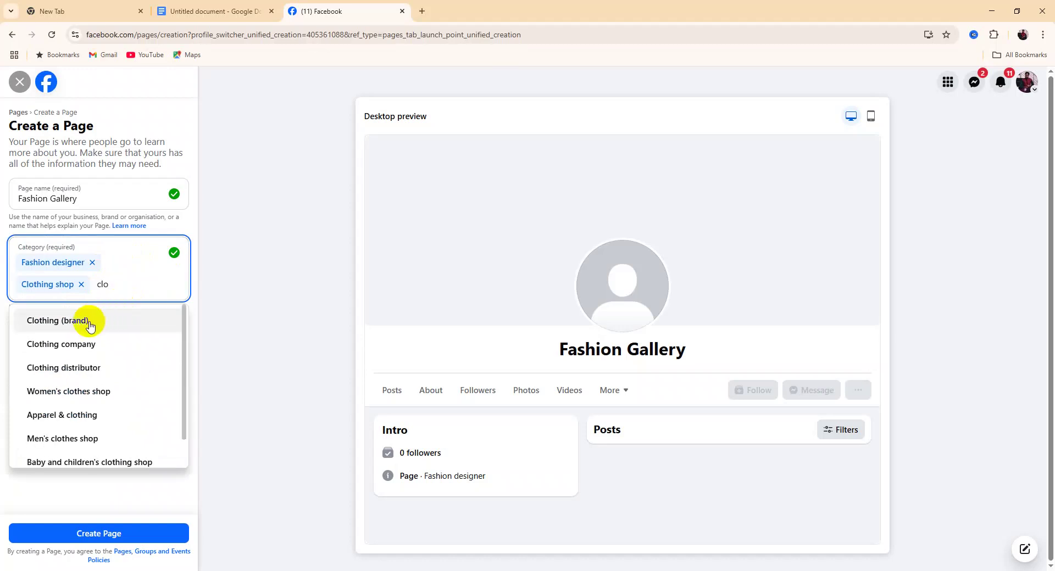
click(89, 327)
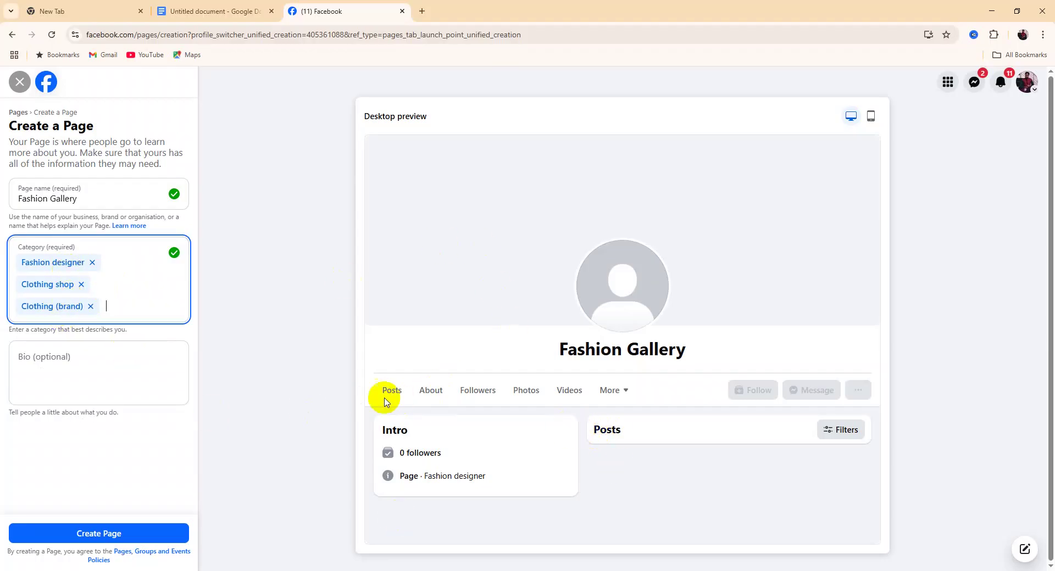
click(101, 381)
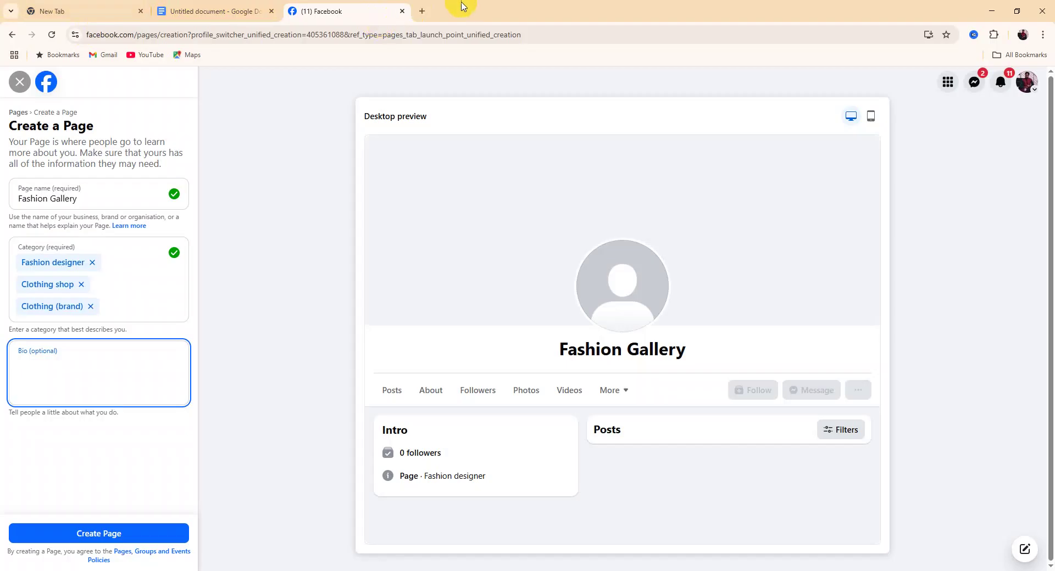
Search Google for 'chatgpt', open OpenAI's Introducing ChatGPT page, and launch ChatGPT
click(422, 12)
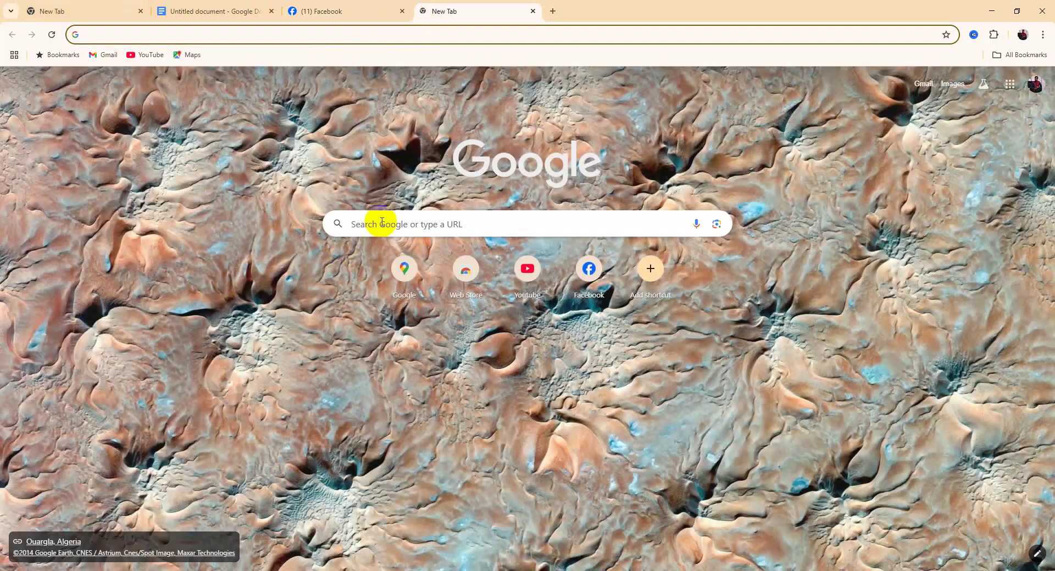
click(226, 34)
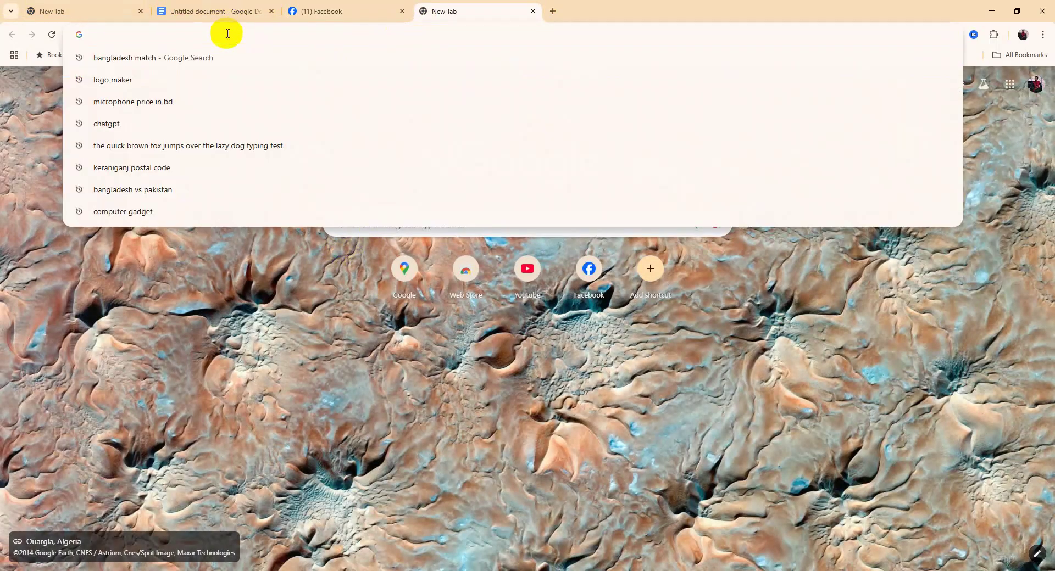
click(104, 124)
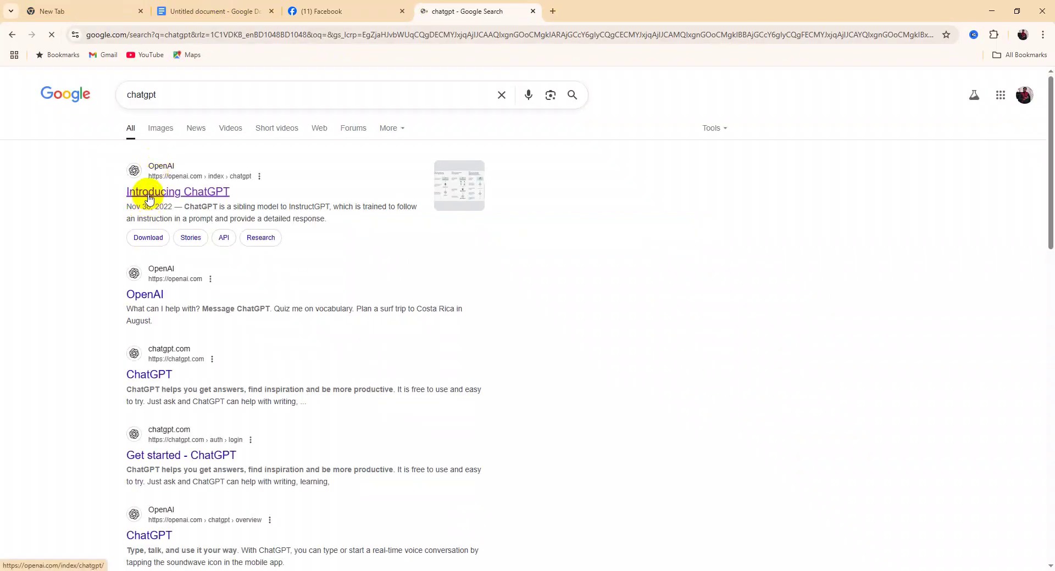
click(149, 196)
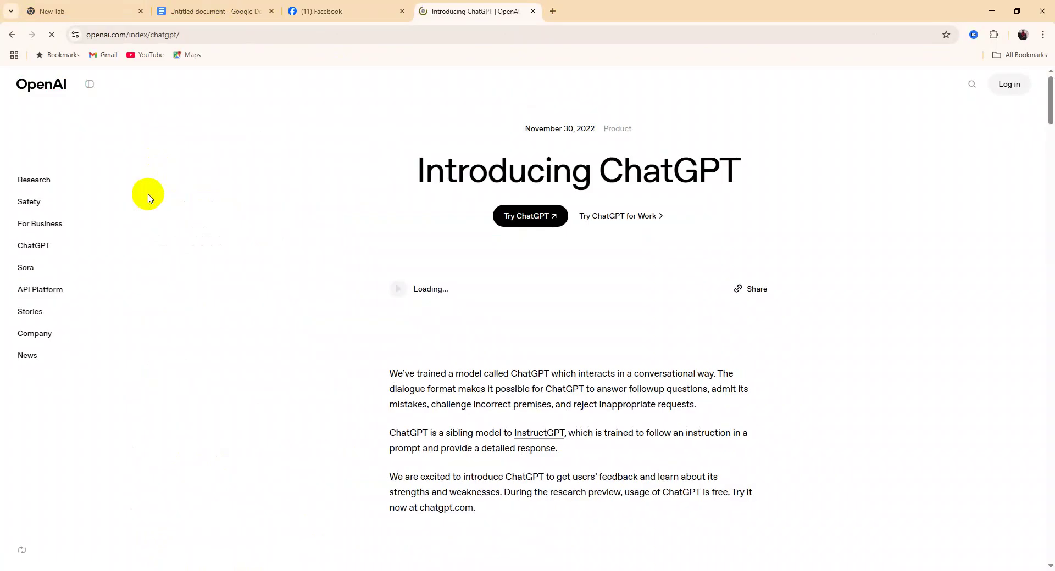
click(524, 217)
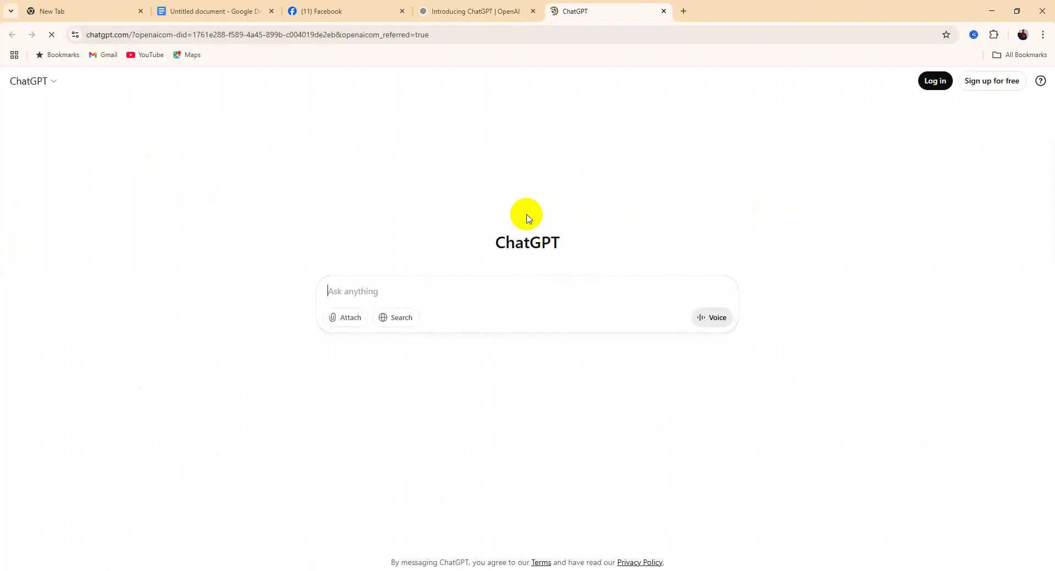
Ask ChatGPT, in romanised Bengali, to write a bio for the Fashion Gallery Facebook page
click(359, 295)
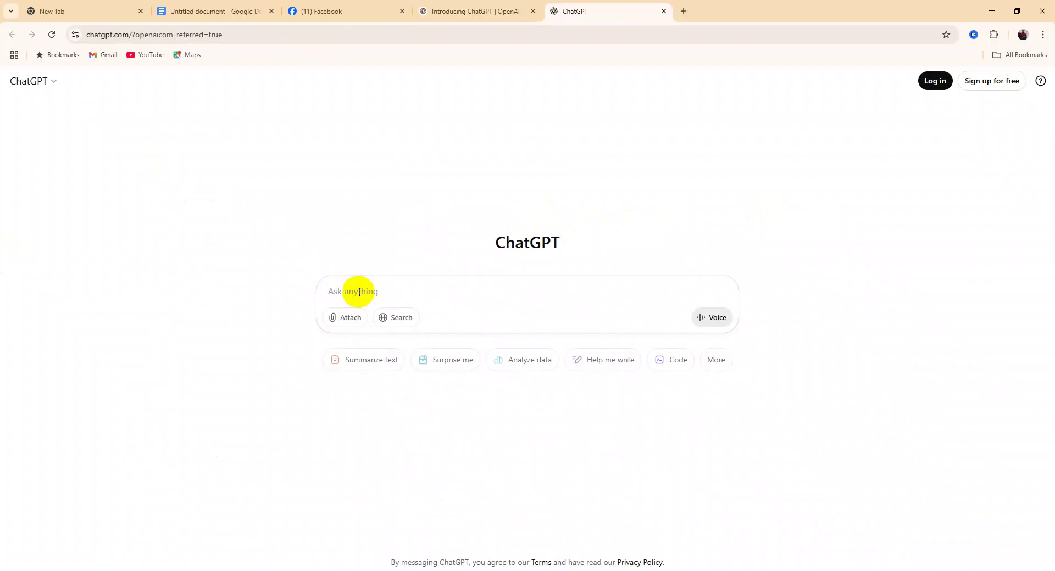
text(amar e)
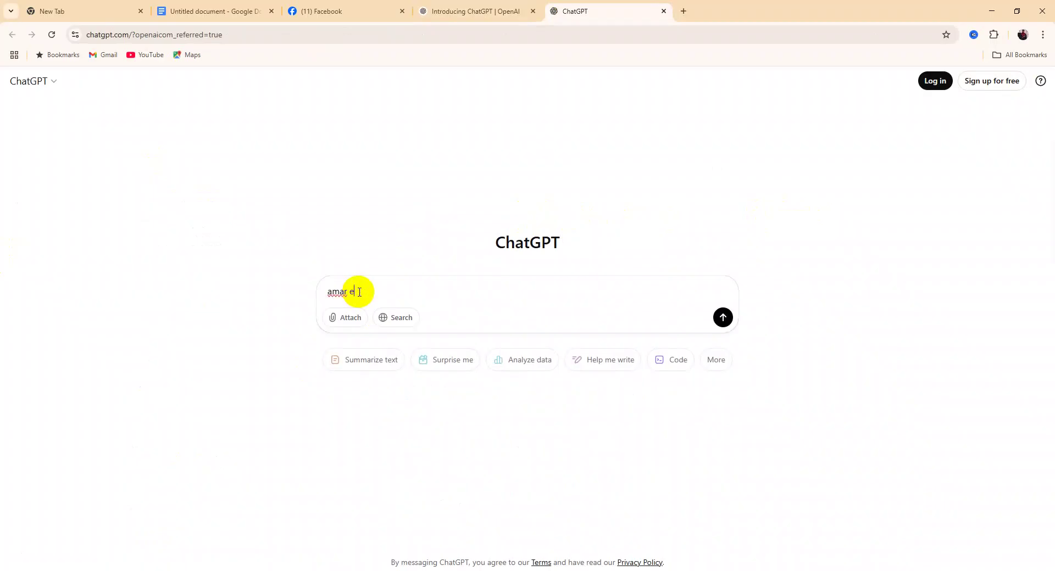
text(kti facw)
key(BackSpace)
text(ebook page ace tar na)
text(me holo)
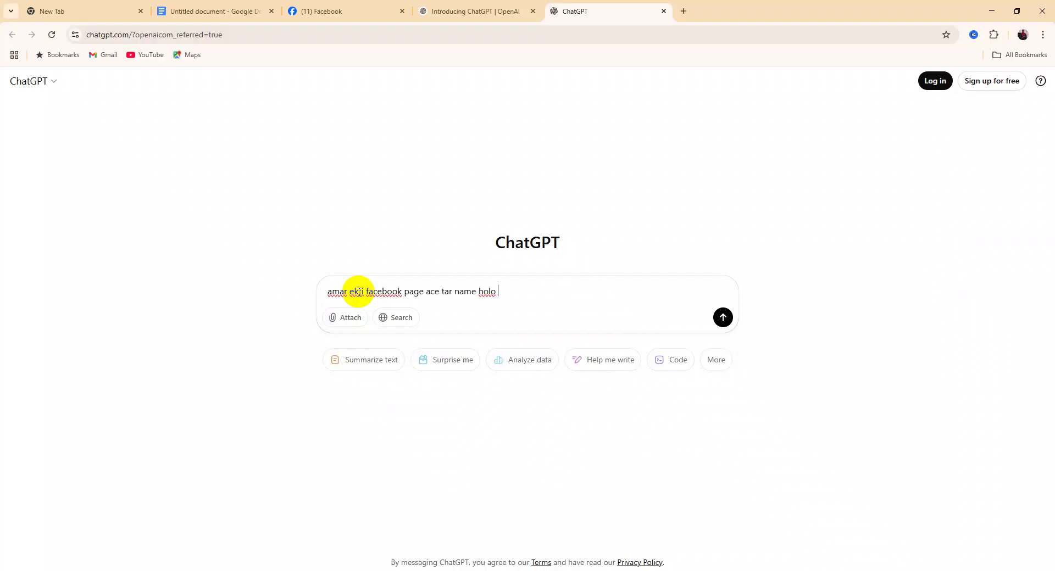
text( fas)
text(hion )
text(gak)
text(llery)
text(, tum)
text(i ama)
text(ke )
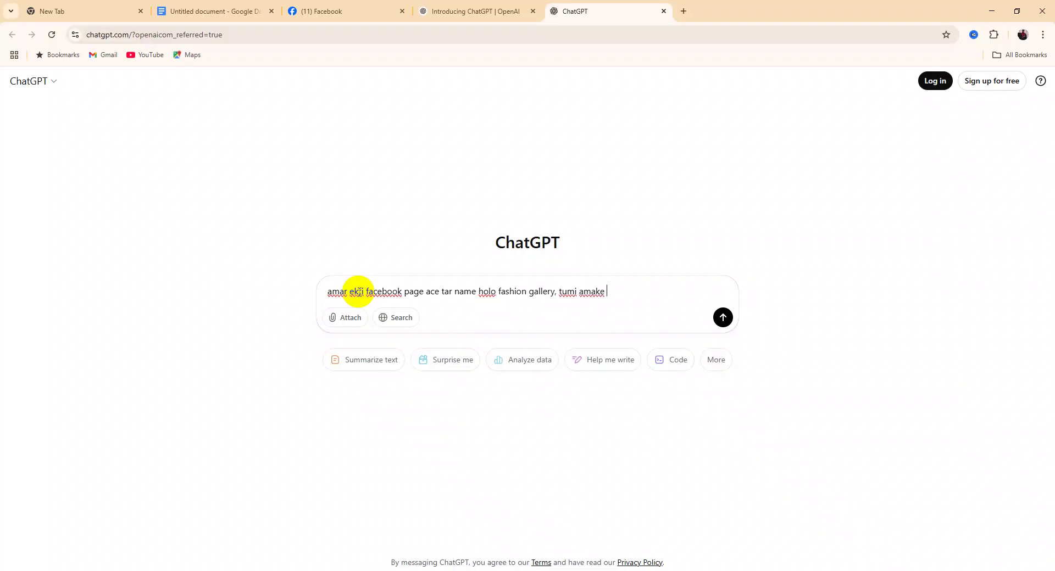
text(ei bishoye ekti bio dao)
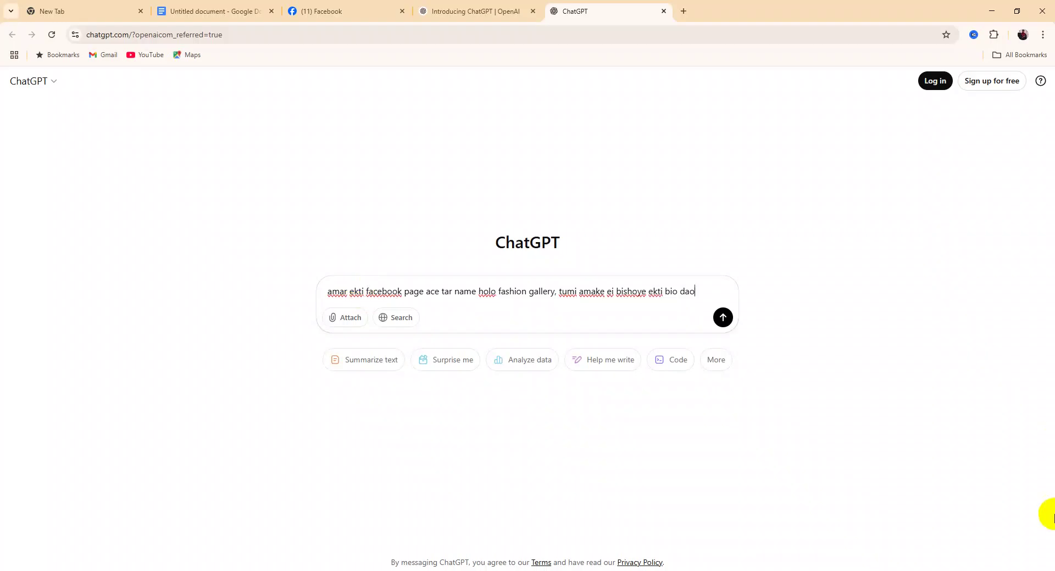
key(Return)
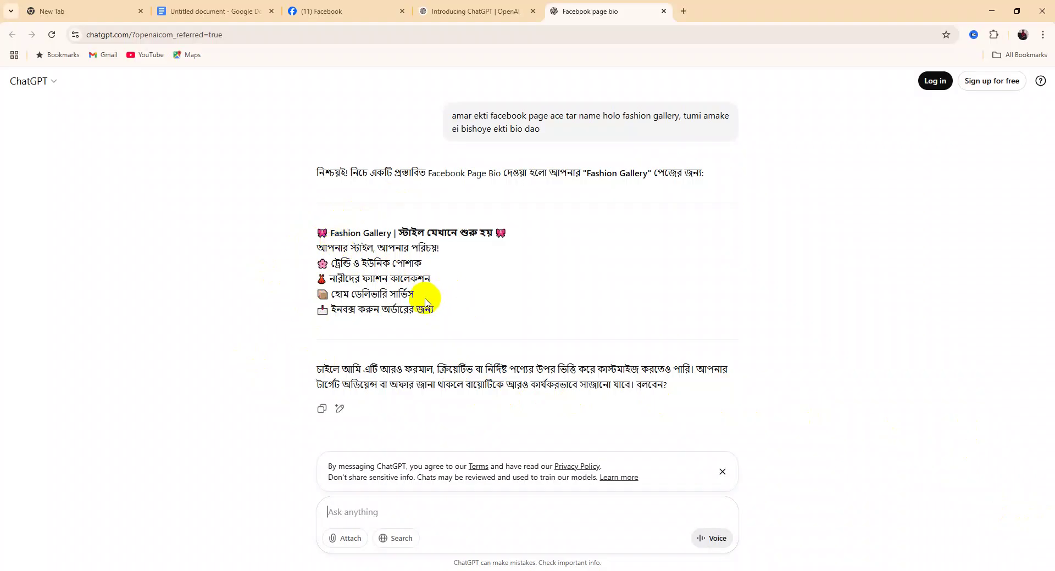
Copy ChatGPT's suggested Bengali bio and return to the Facebook tab
drag(315, 230, 427, 321)
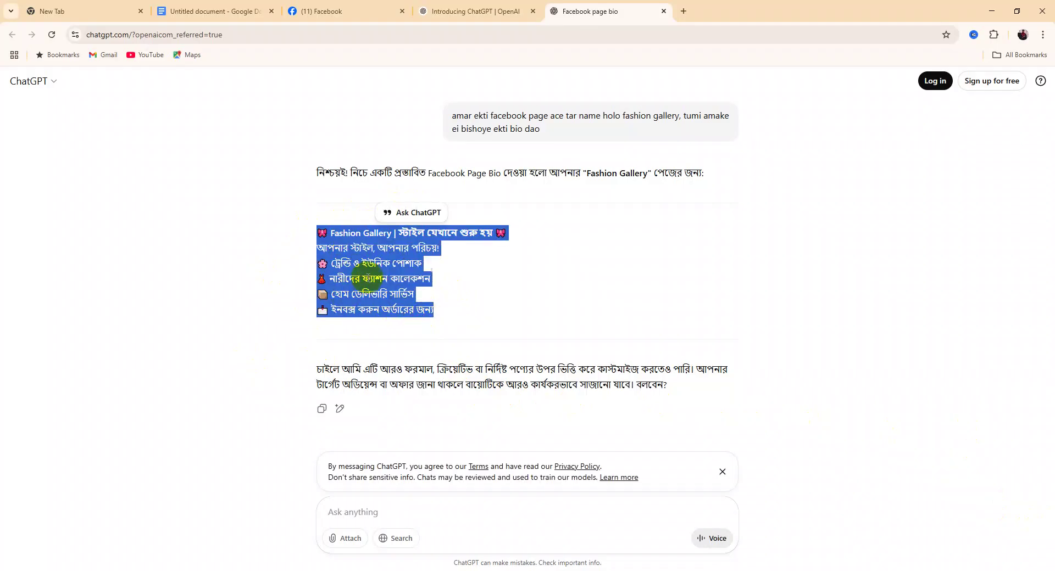
right_click(370, 275)
click(386, 287)
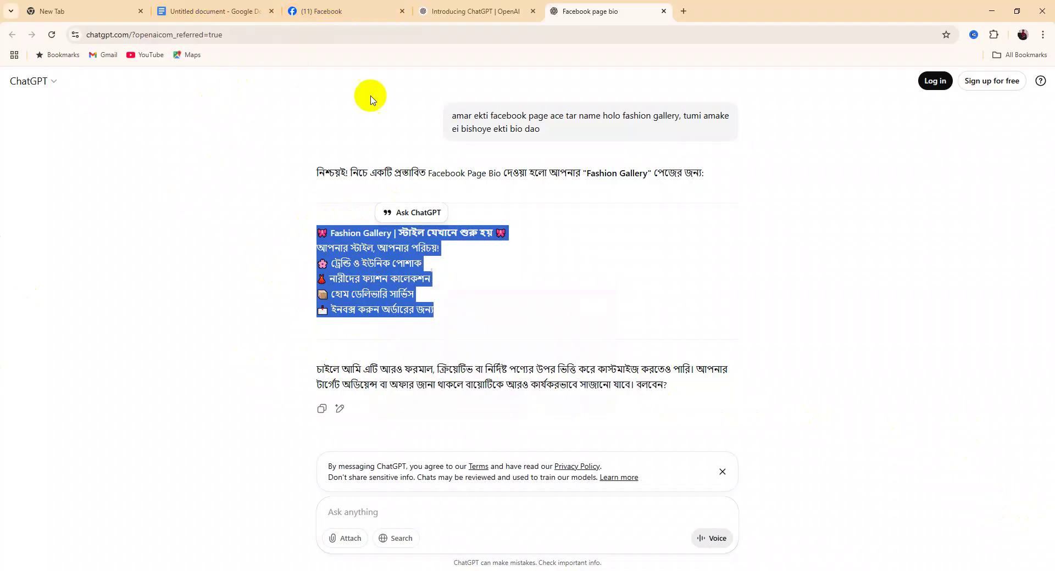
click(322, 15)
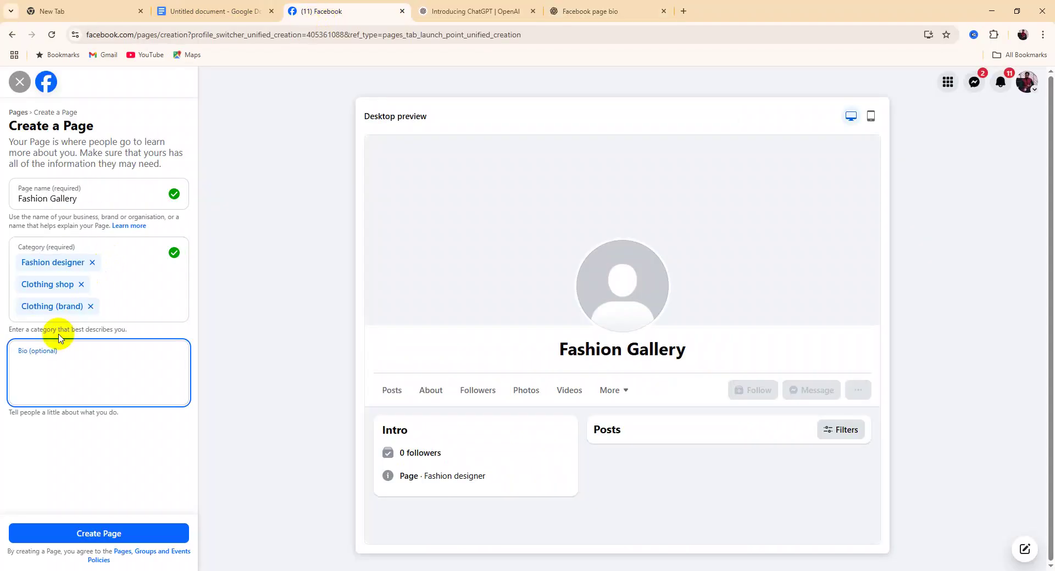
Paste the copied Bengali bio into the Bio field and create the Fashion Gallery Page
right_click(53, 378)
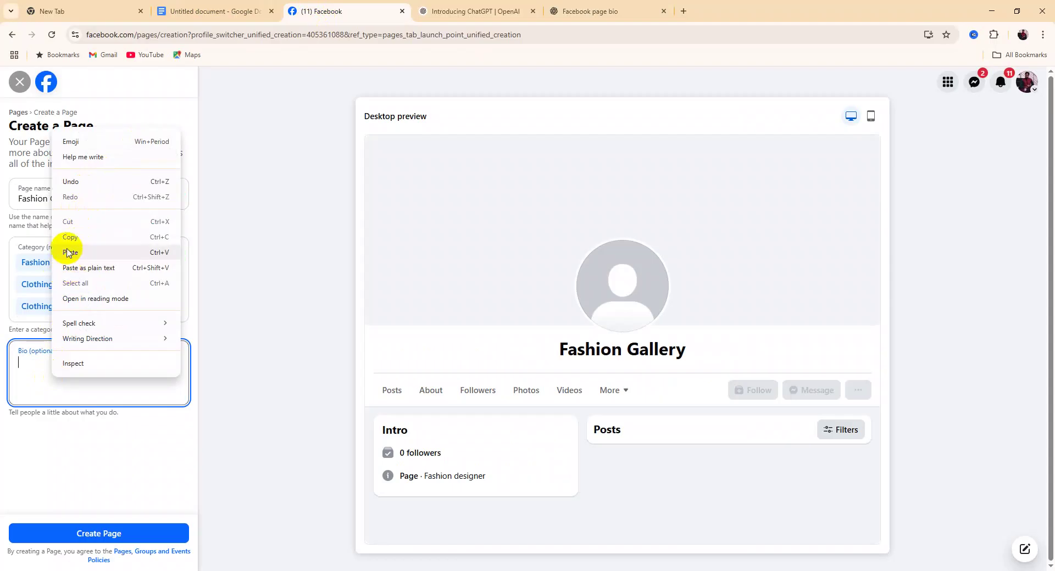
click(69, 252)
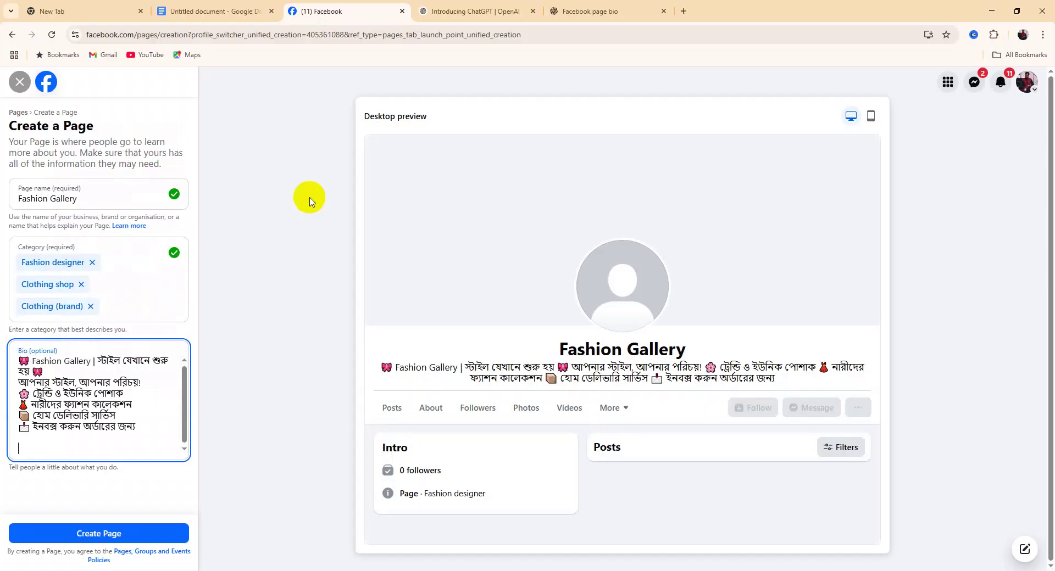
click(93, 542)
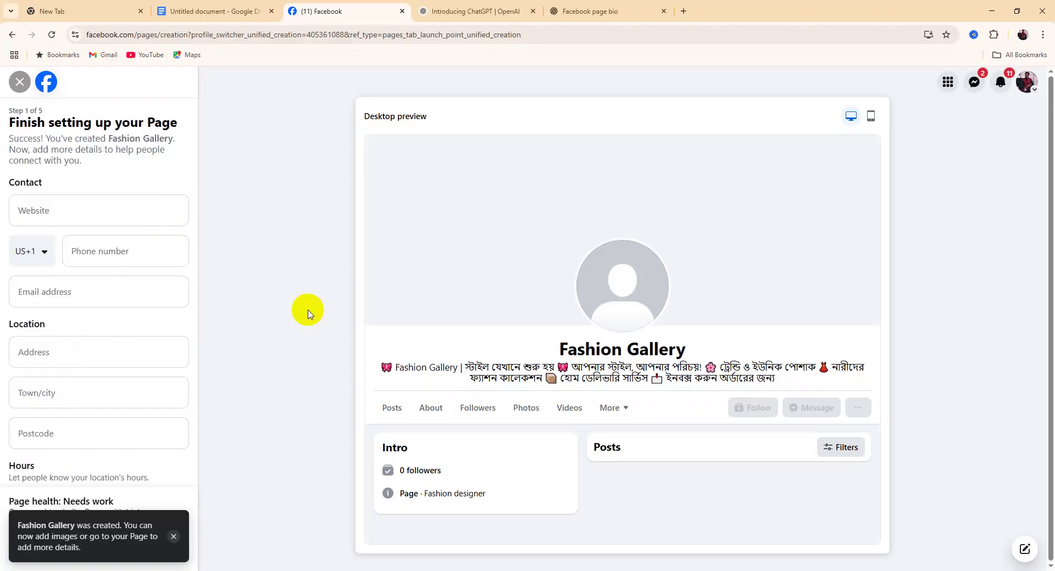
Dismiss the notification and skip through every wizard step, including WhatsApp, to open the finished Page
click(175, 538)
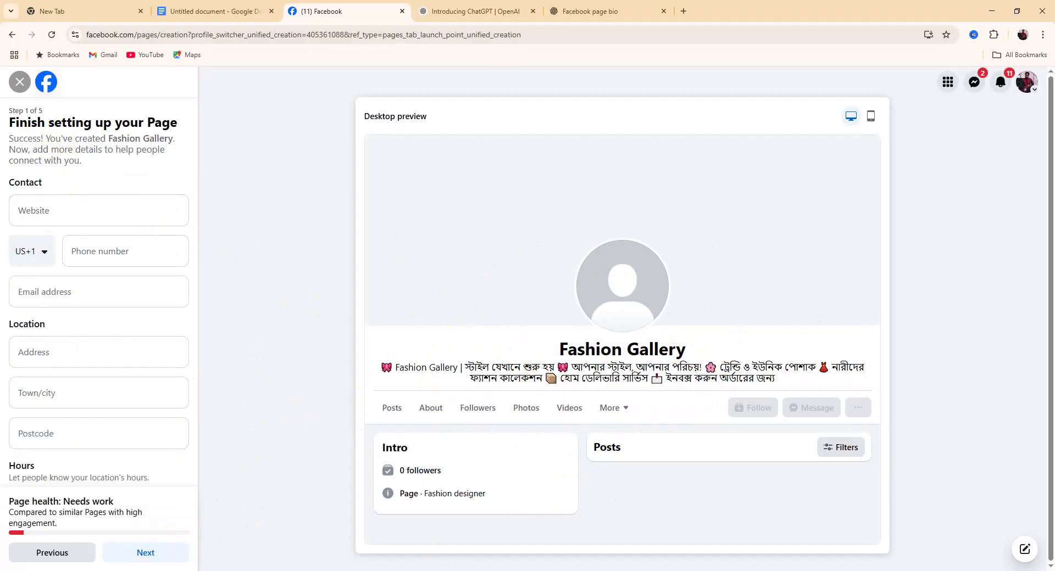
click(142, 554)
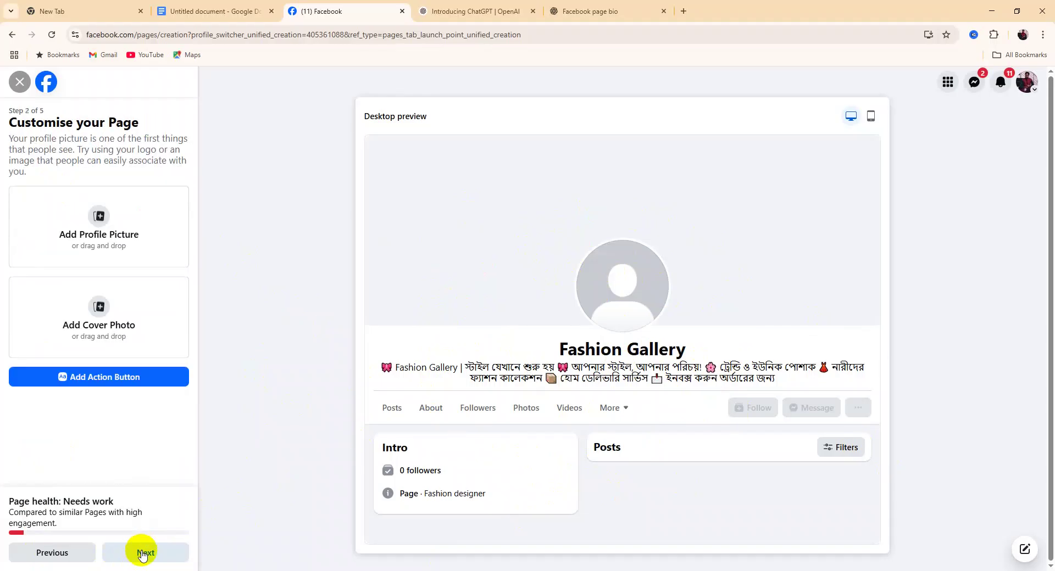
click(142, 554)
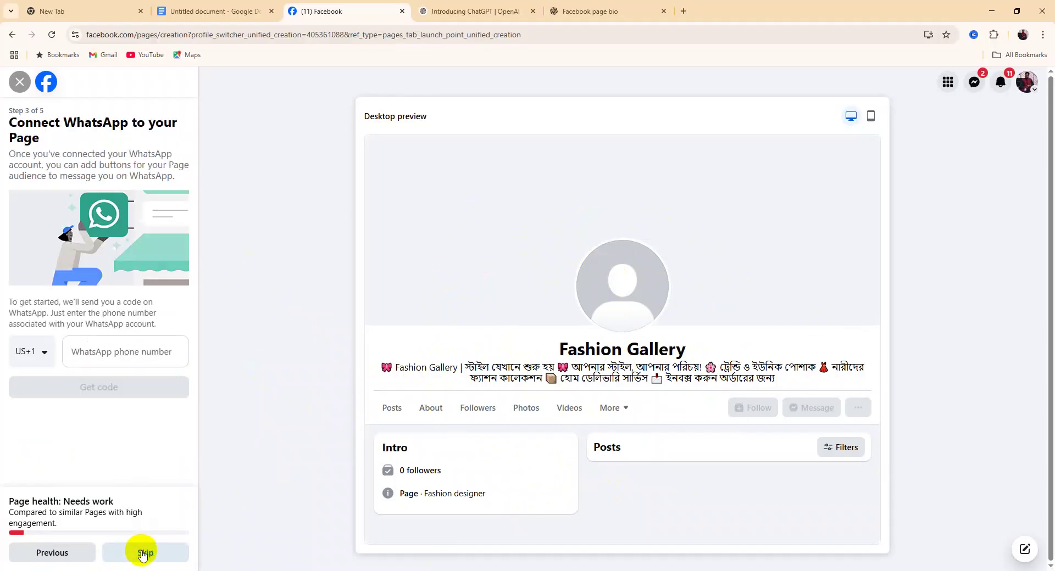
click(142, 554)
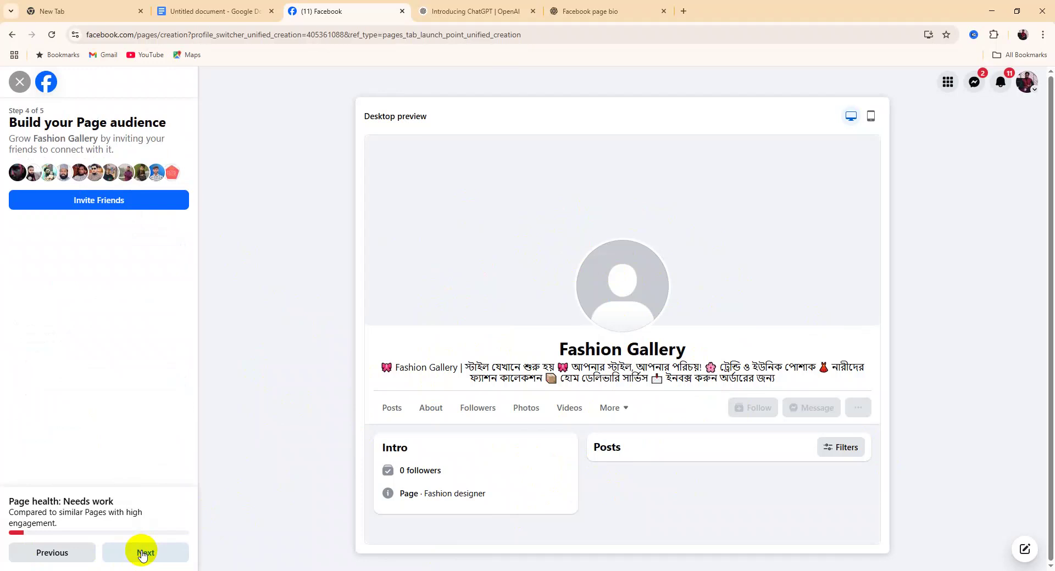
click(142, 553)
click(142, 554)
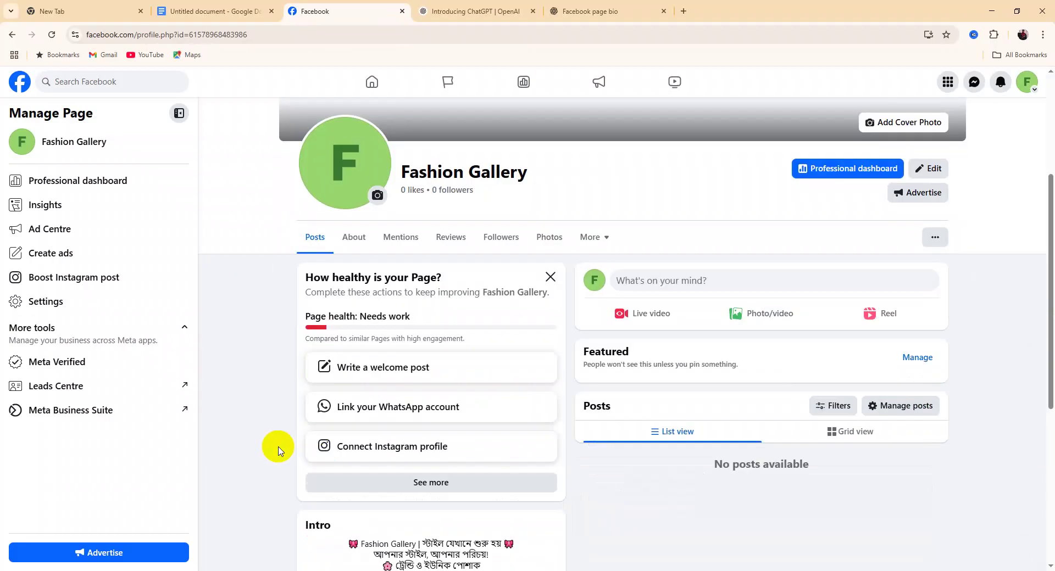
scroll(281, 546, up, 4)
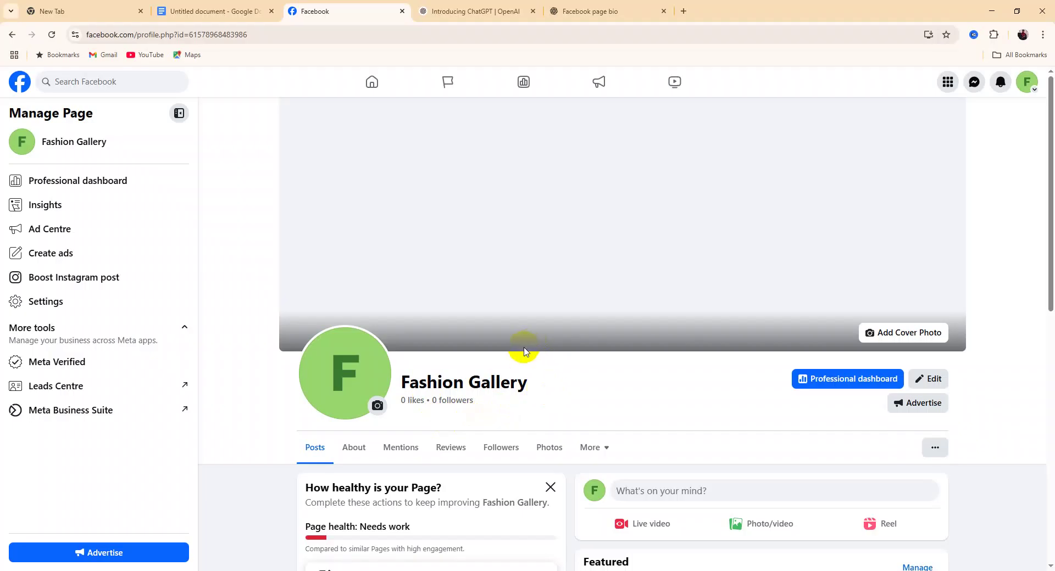
scroll(586, 420, down, 2)
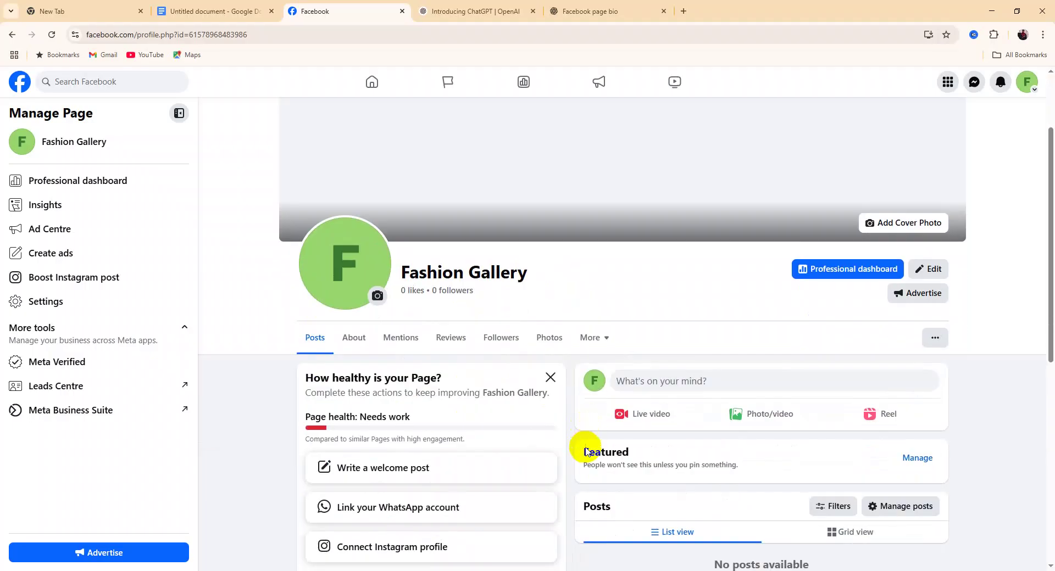
scroll(586, 453, up, 2)
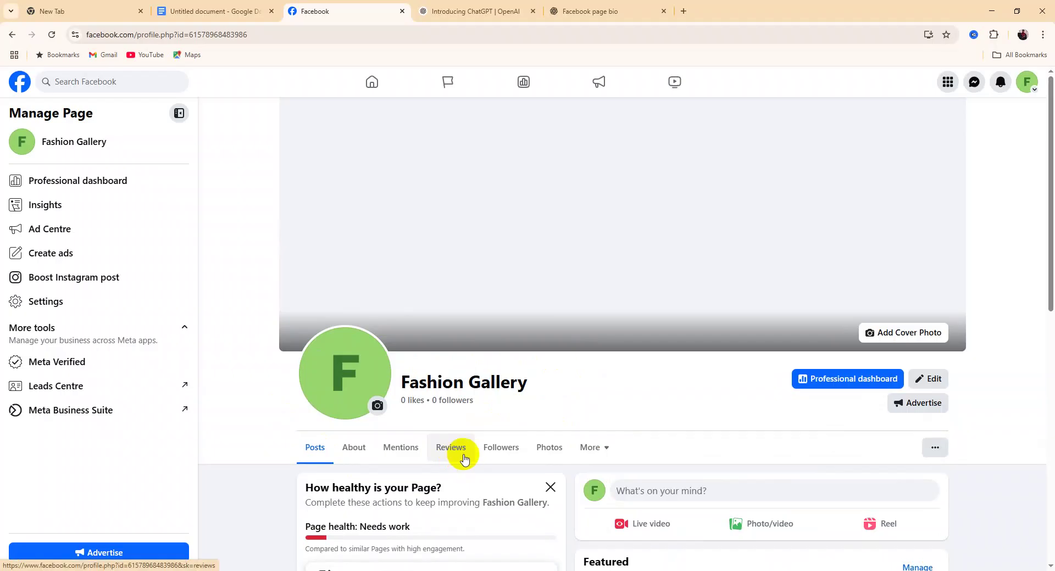
click(350, 379)
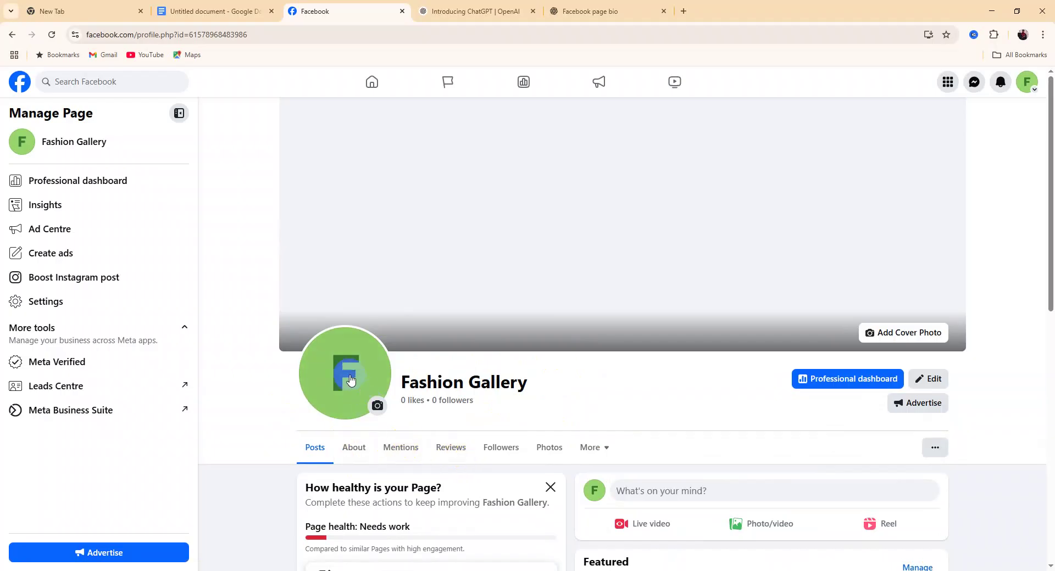
click(228, 389)
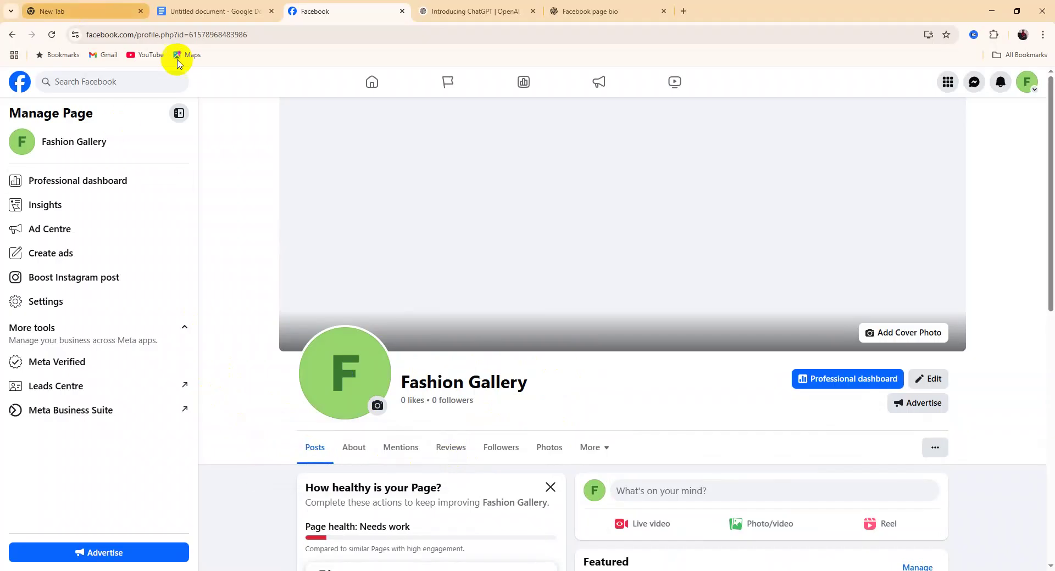
Go to canva.com from the empty new Chrome tab
click(51, 17)
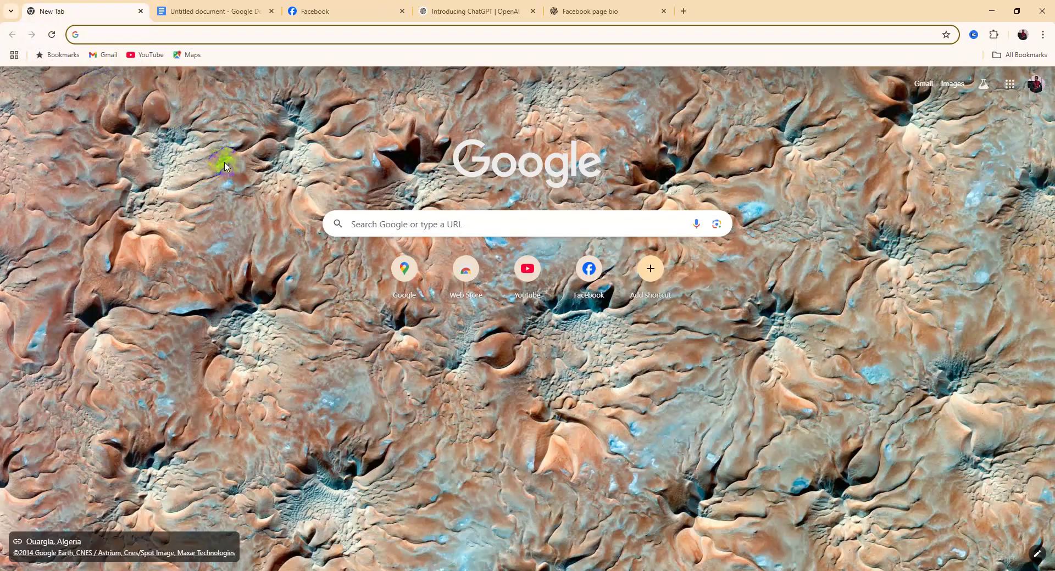
text(can)
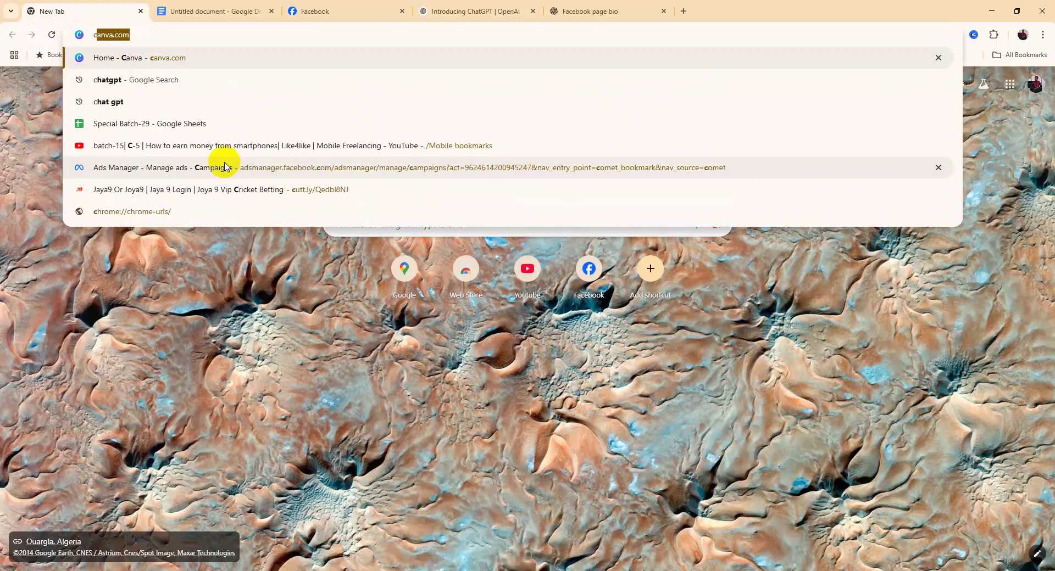
text(v)
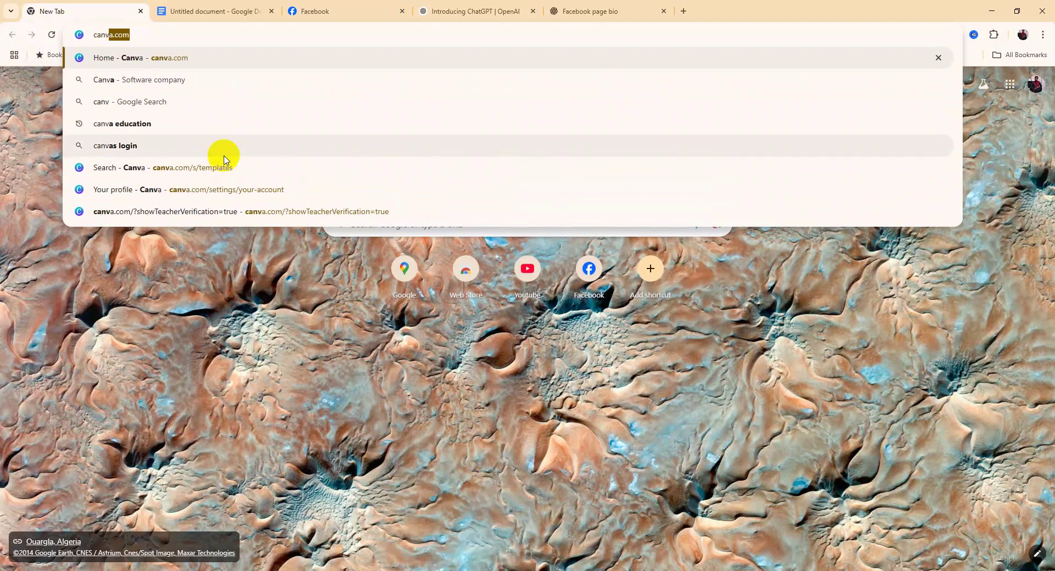
key(Return)
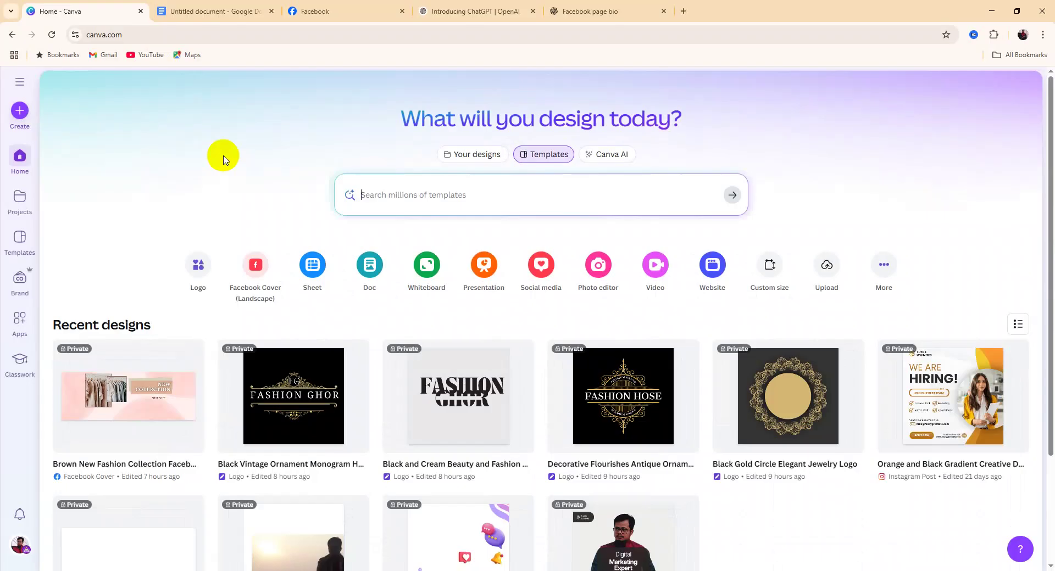
Search Canva's templates for 'logo'
click(420, 196)
text(l)
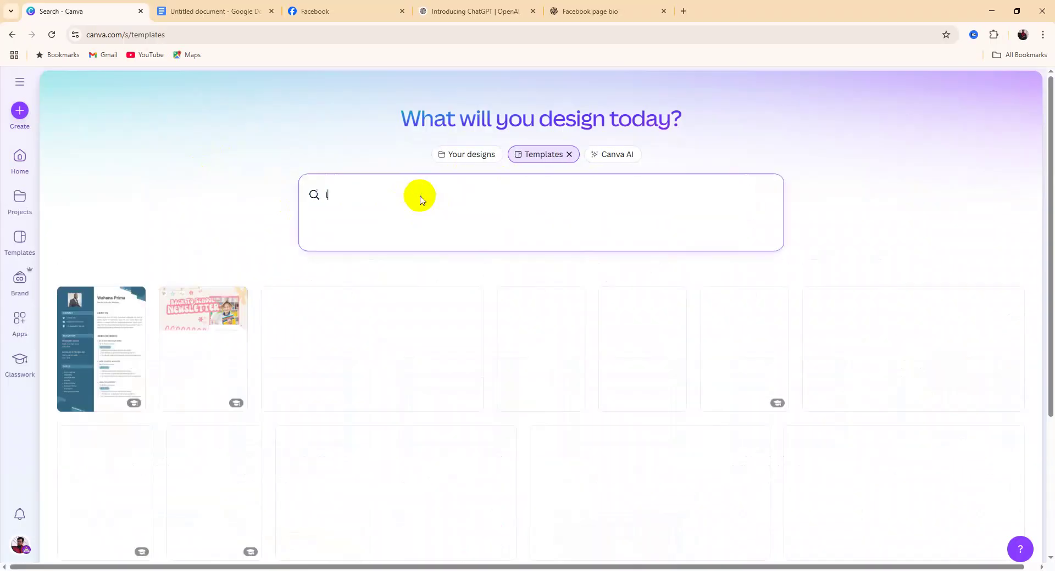
text(ogo)
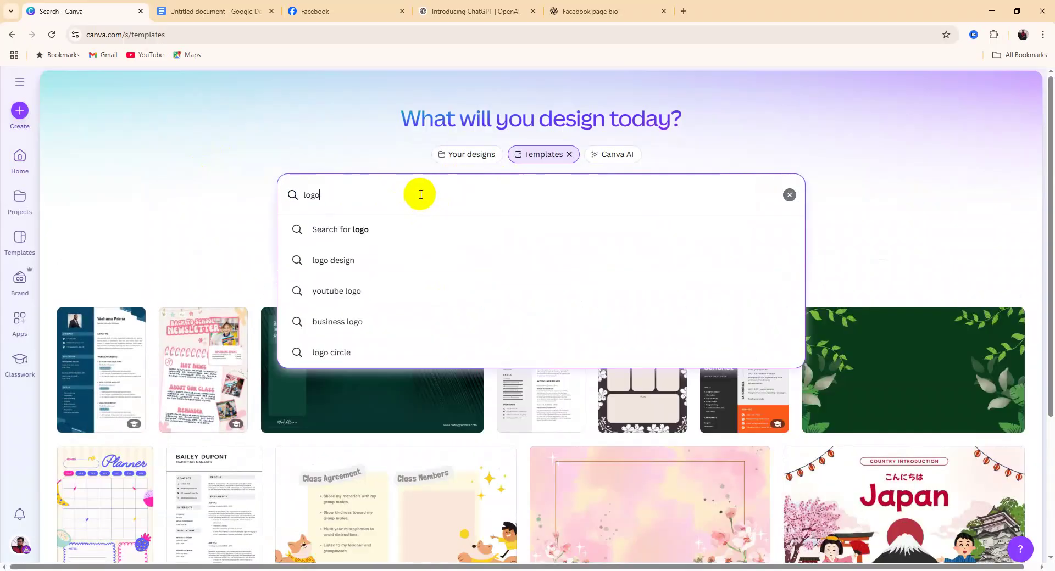
key(Return)
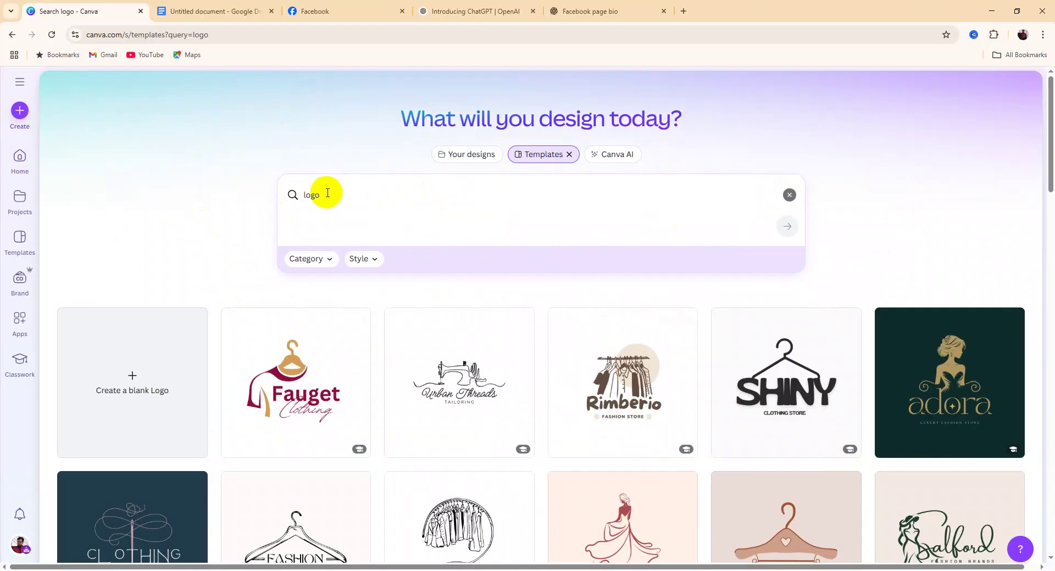
Browse the logo results, such as Noble Rain, ZIARA and Brain, for a fashion-suitable design
scroll(488, 421, down, 3)
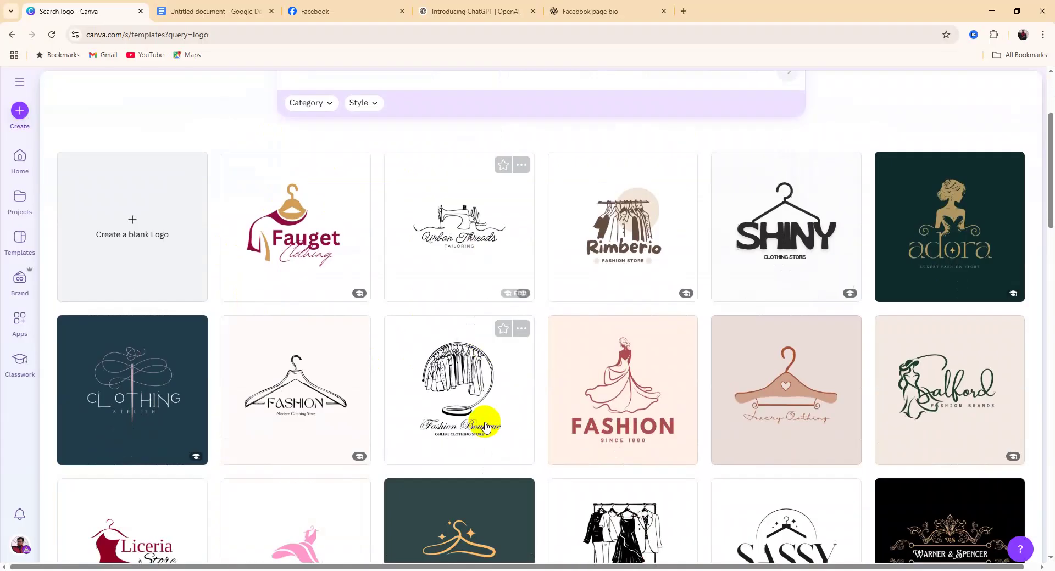
scroll(486, 426, down, 10)
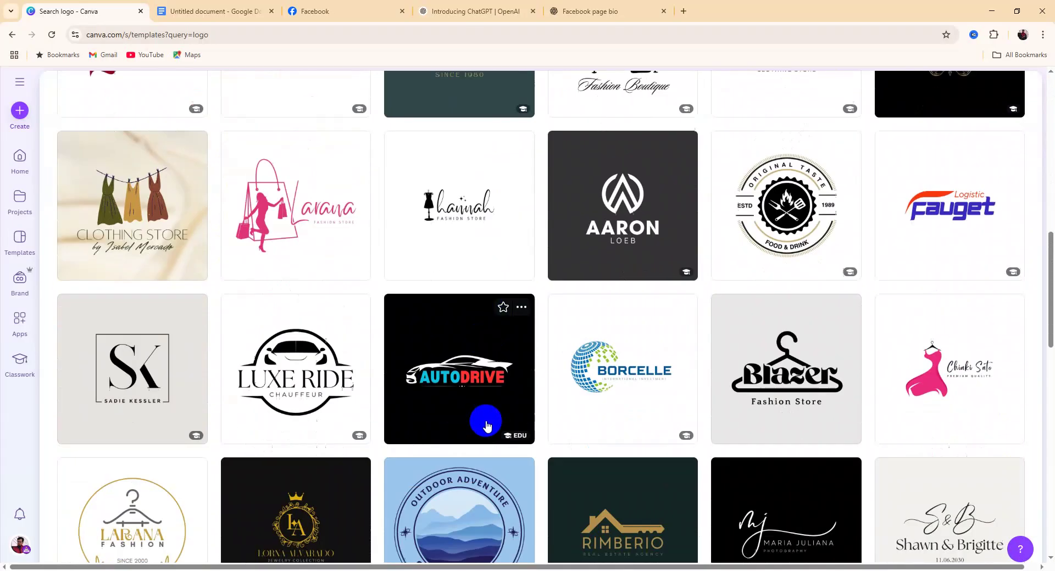
scroll(487, 426, down, 9)
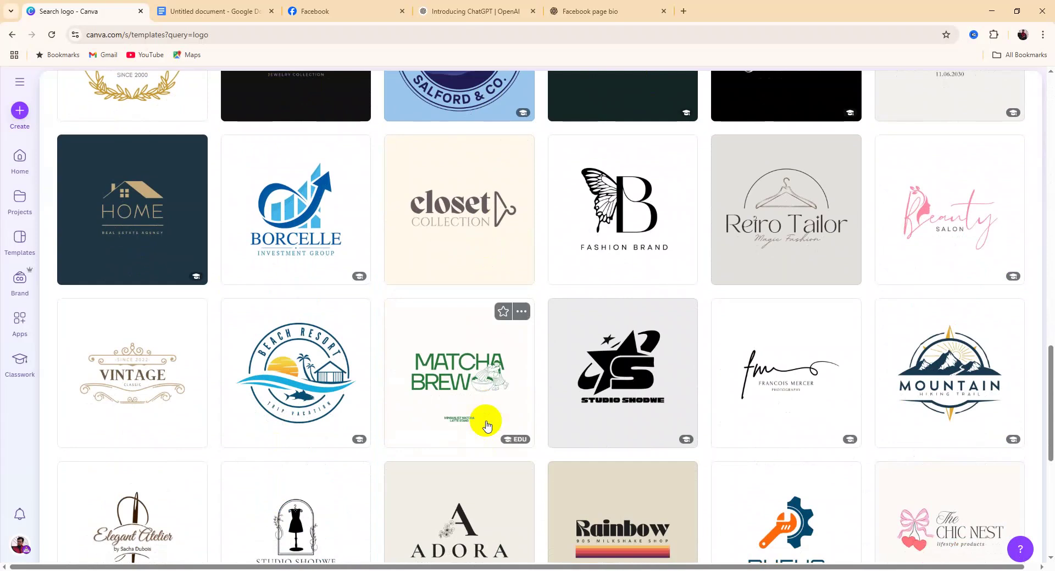
scroll(487, 424, down, 3)
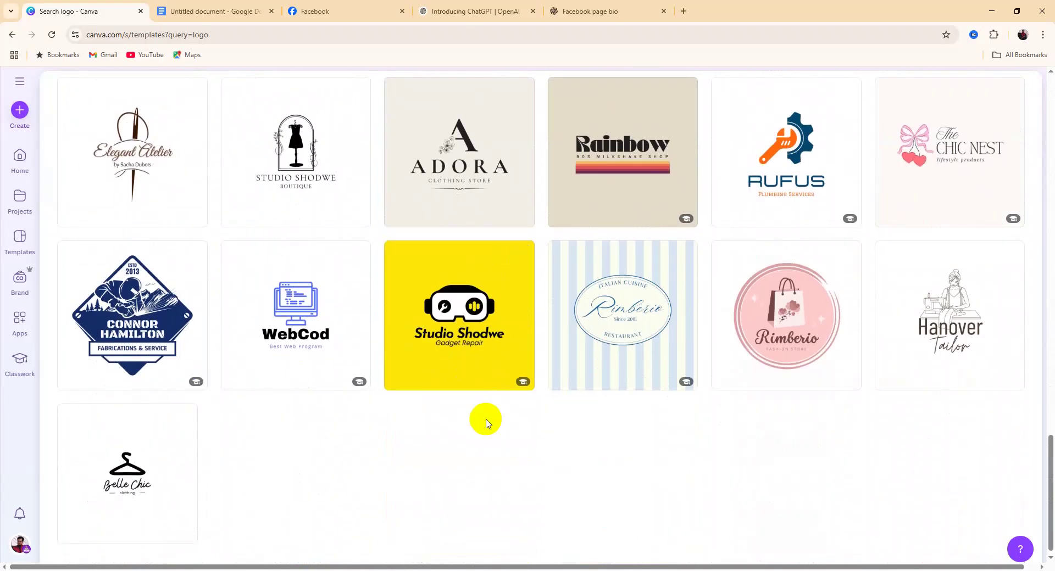
scroll(486, 423, up, 4)
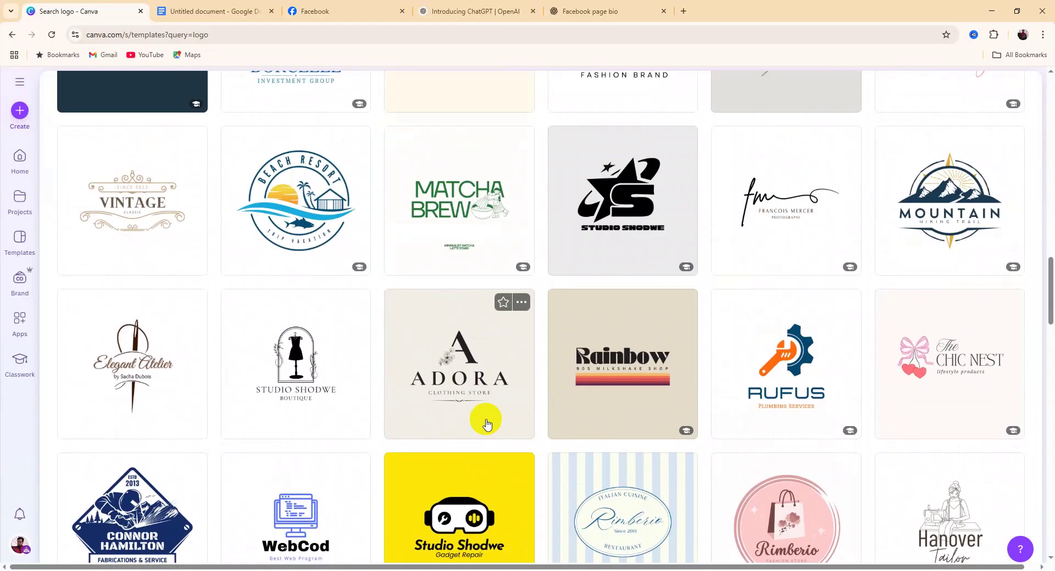
scroll(487, 423, down, 12)
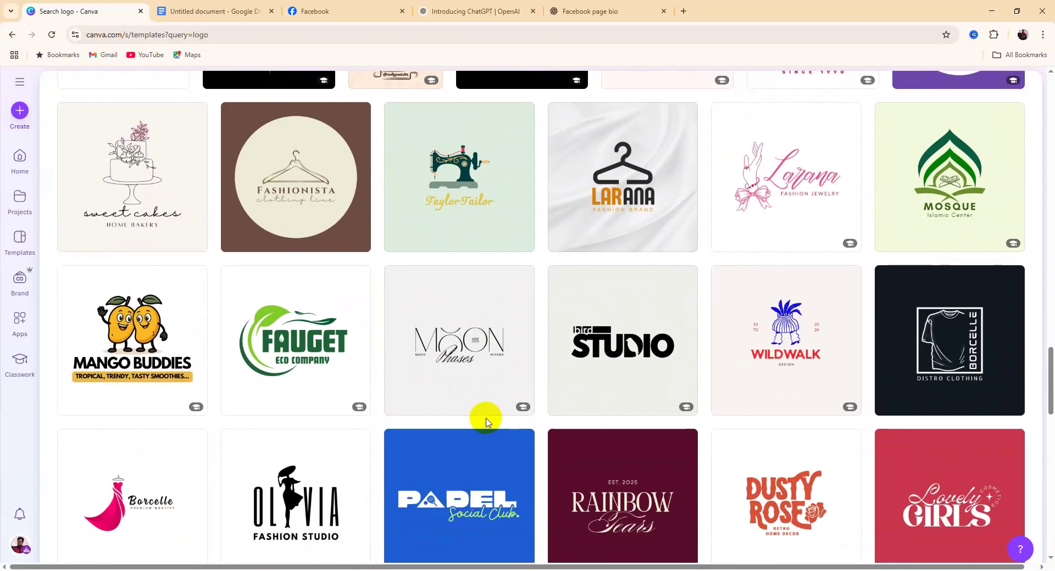
scroll(486, 422, down, 6)
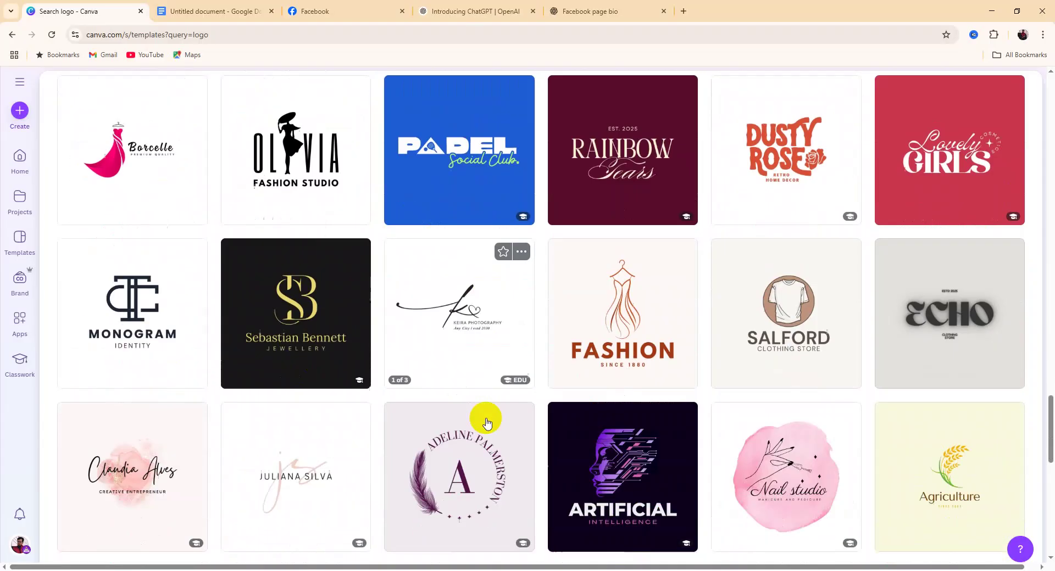
scroll(486, 422, down, 3)
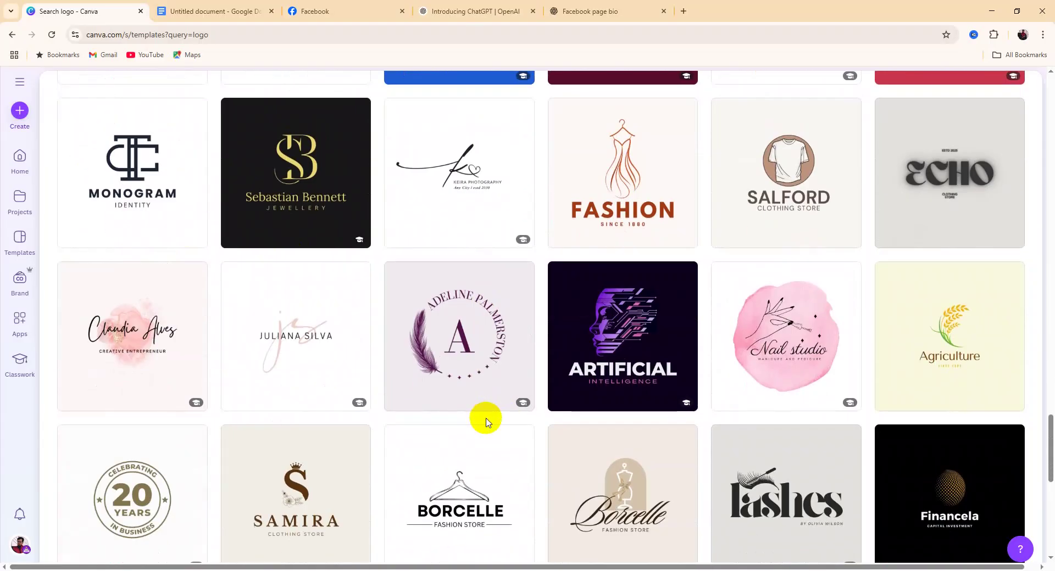
scroll(486, 422, down, 1)
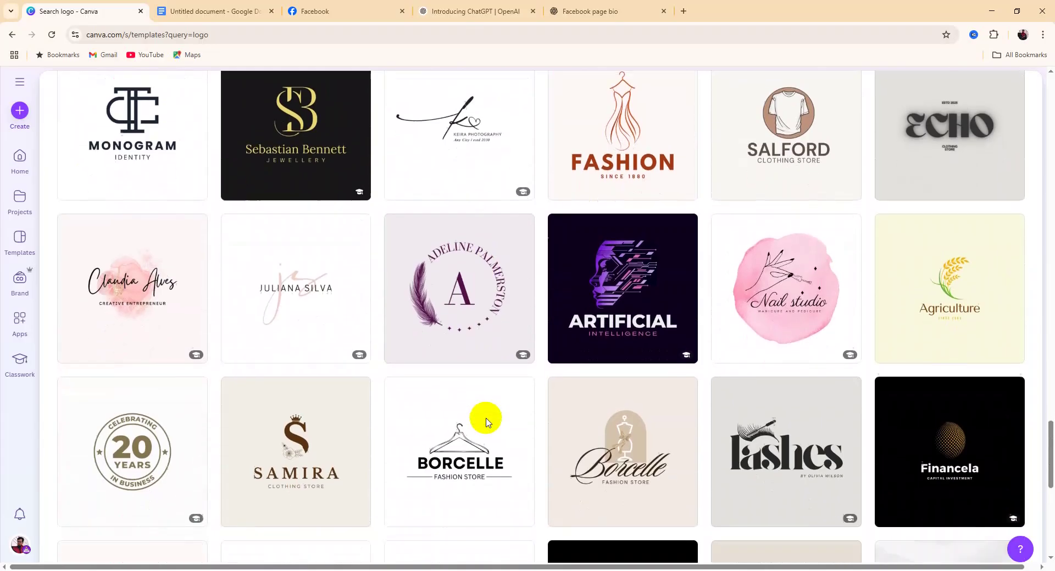
scroll(485, 422, up, 1)
scroll(486, 422, down, 3)
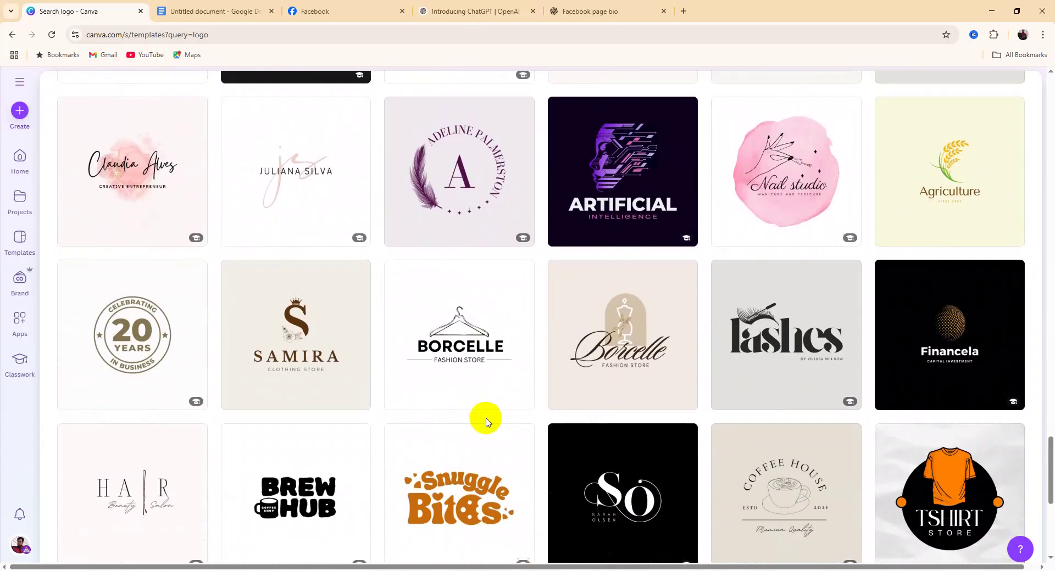
scroll(486, 422, down, 2)
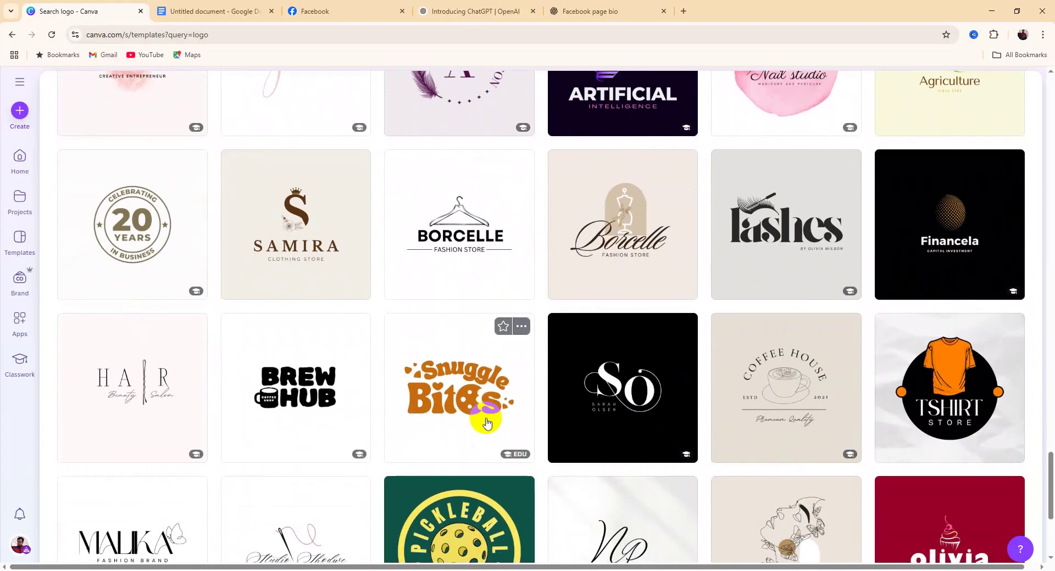
scroll(486, 422, down, 4)
scroll(486, 422, down, 6)
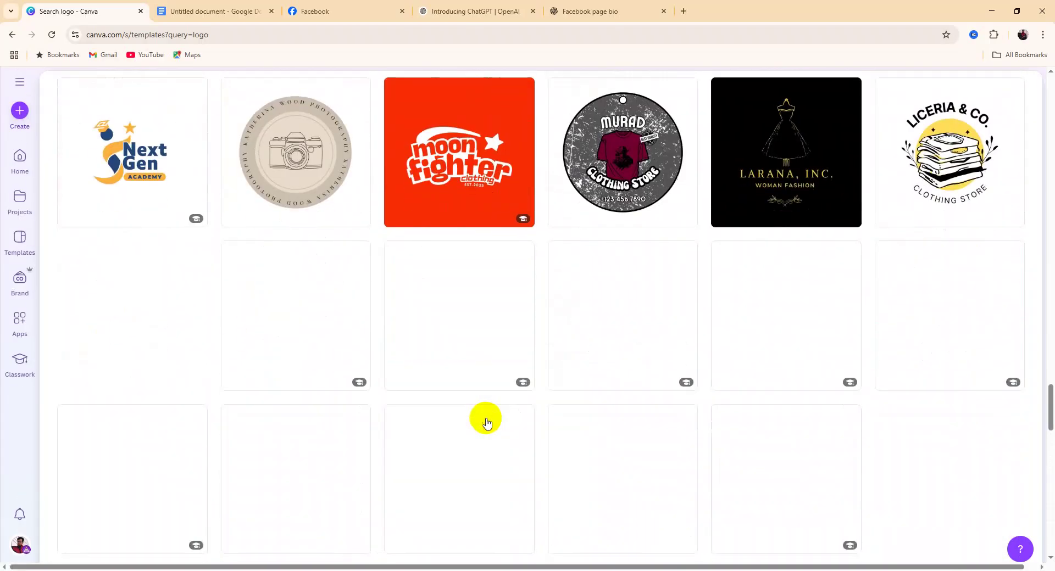
scroll(486, 422, down, 15)
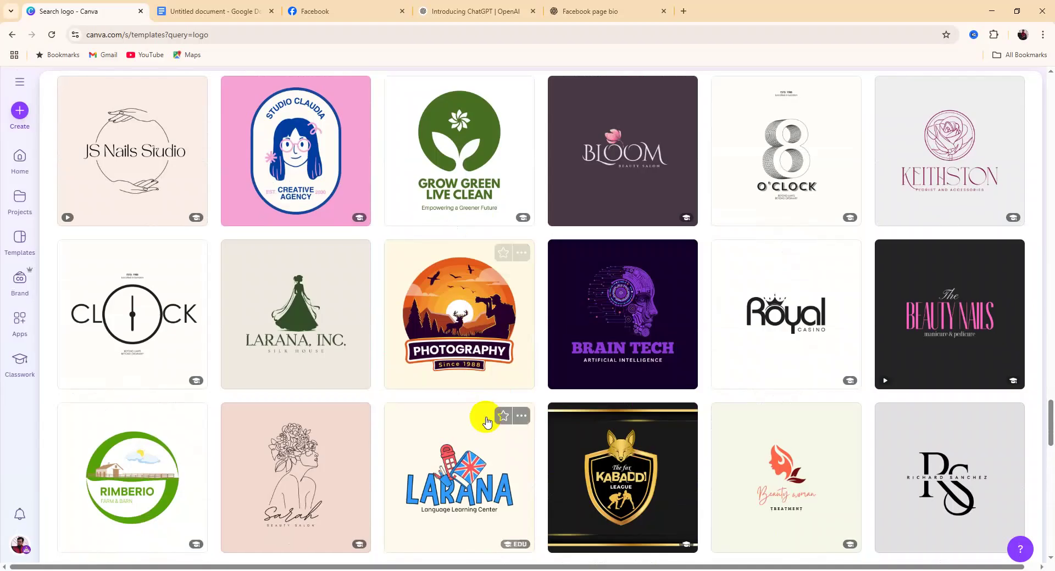
scroll(485, 422, down, 5)
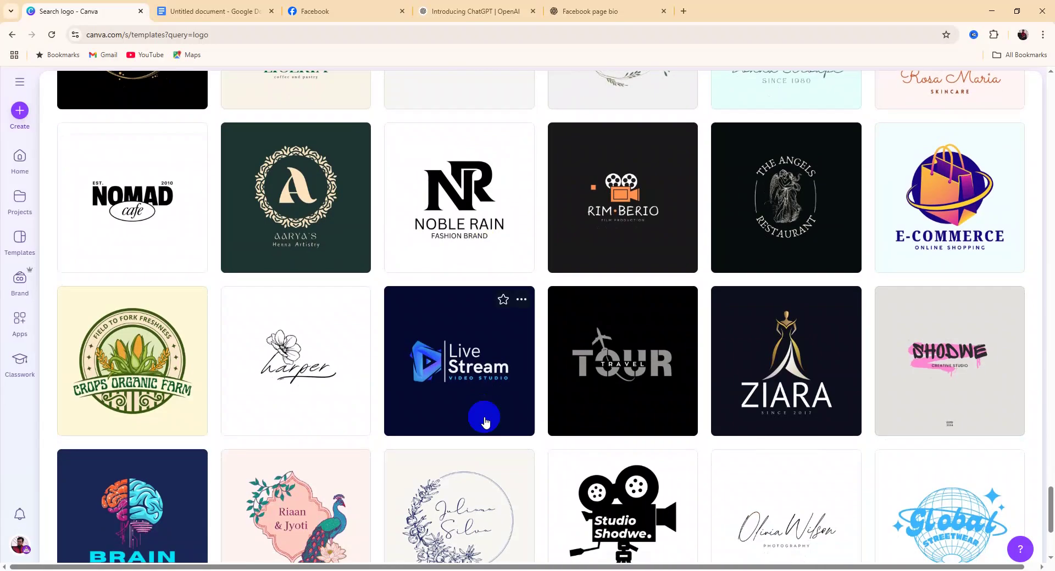
scroll(486, 422, down, 1)
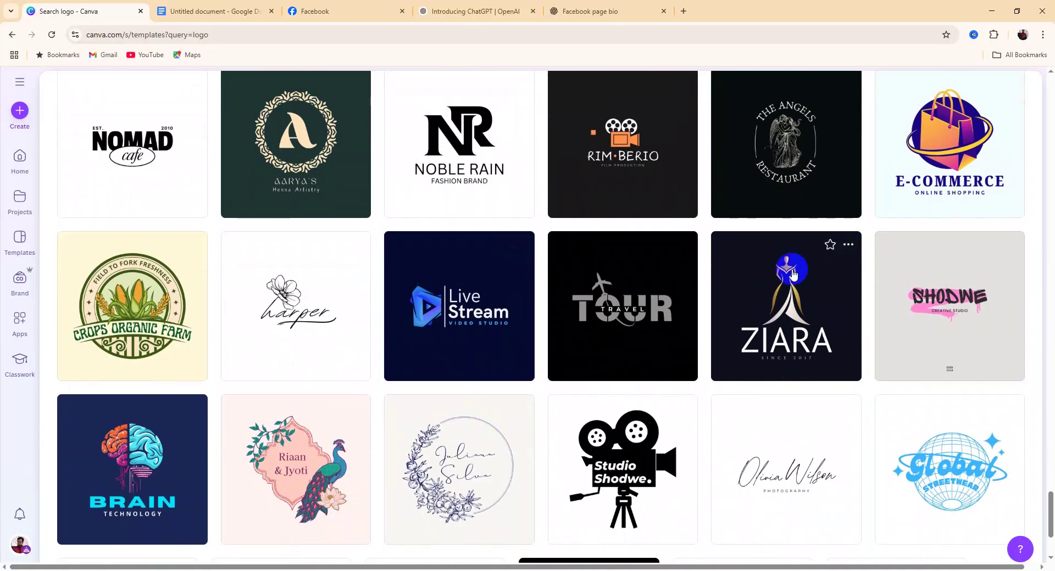
Preview ZIARA, then open the Red and Blue Fashion Logo template for customising
click(783, 301)
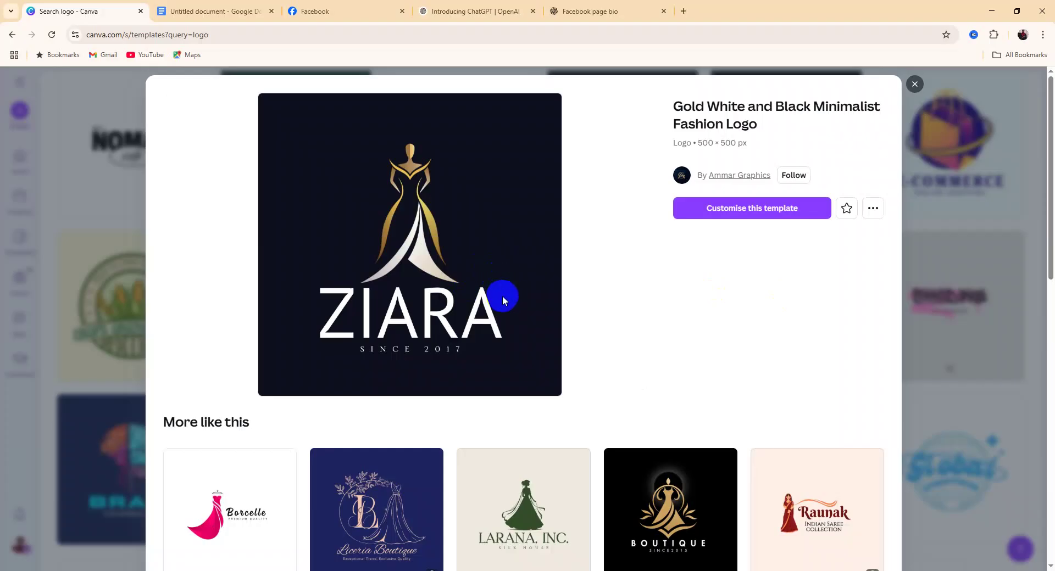
scroll(502, 297, down, 5)
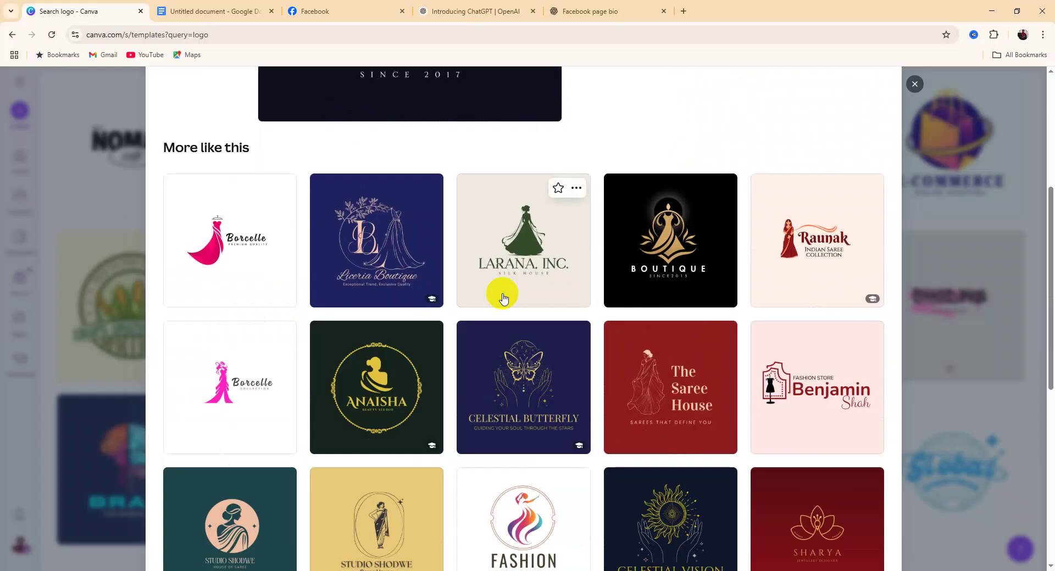
scroll(503, 297, down, 6)
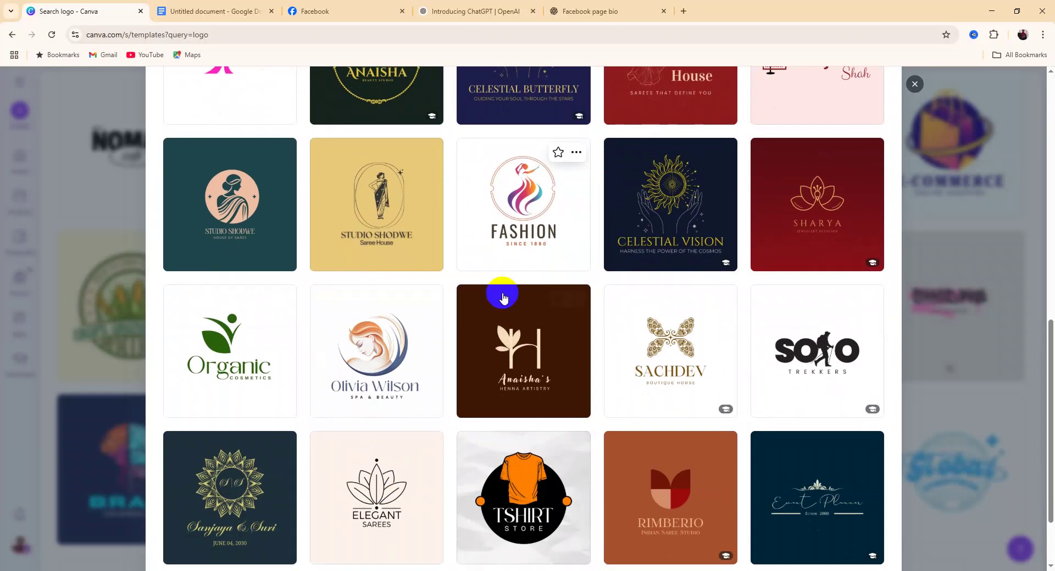
click(523, 203)
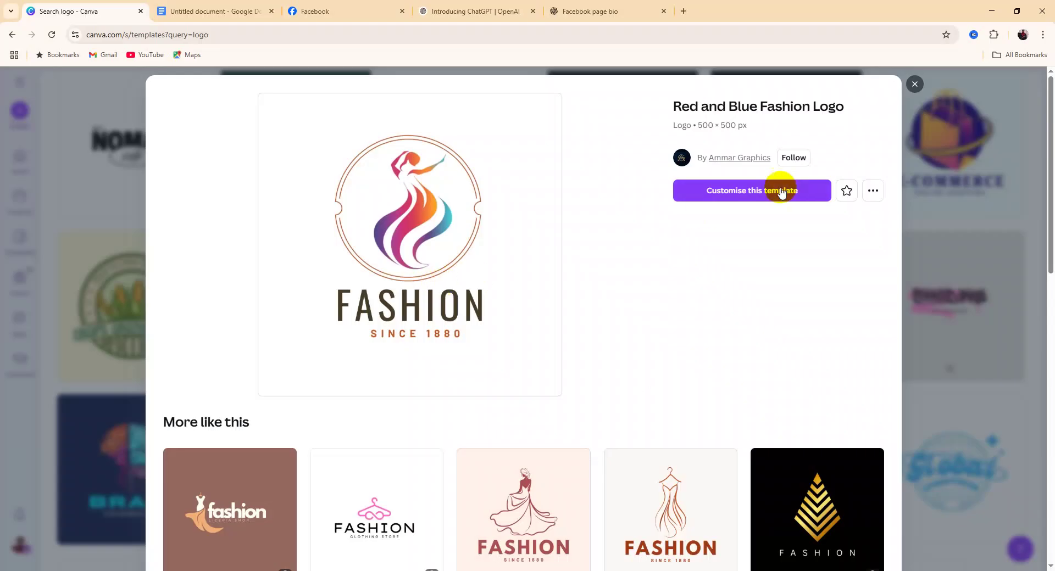
click(754, 197)
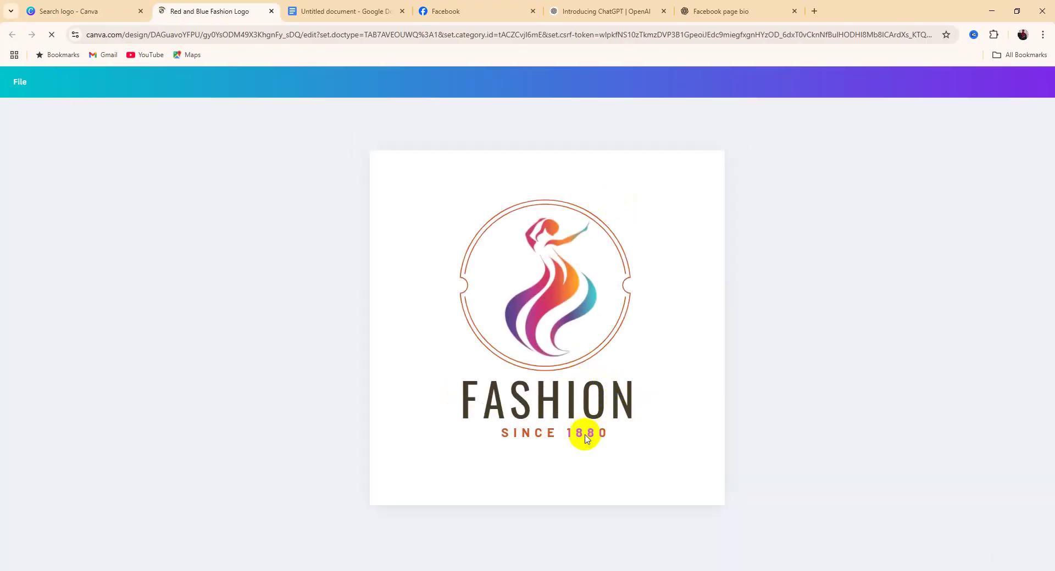
click(607, 434)
Delete the SINCE 1880 line and append GALLERY to the FASHION text
double_click(611, 434)
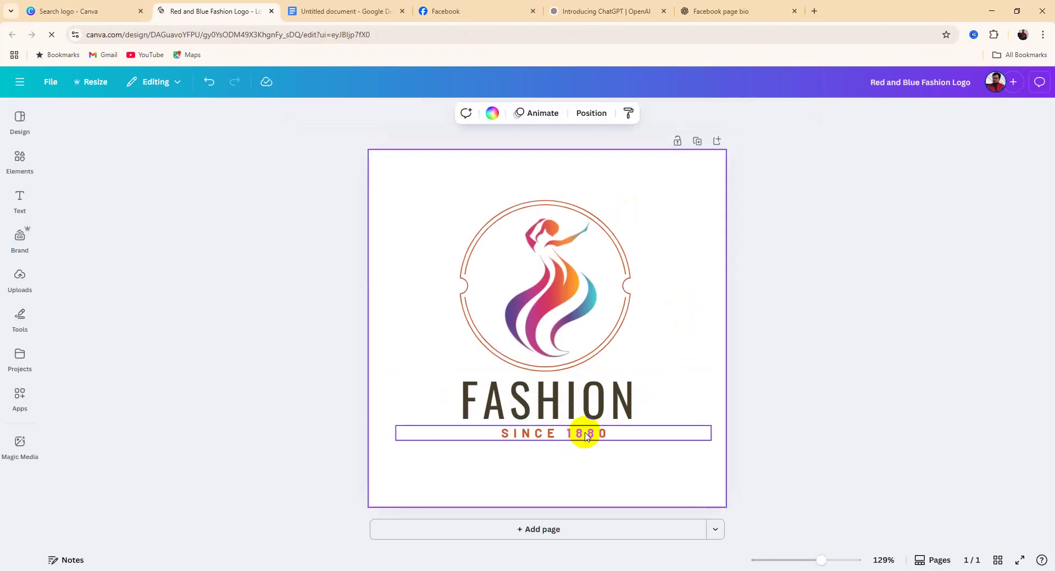
click(581, 404)
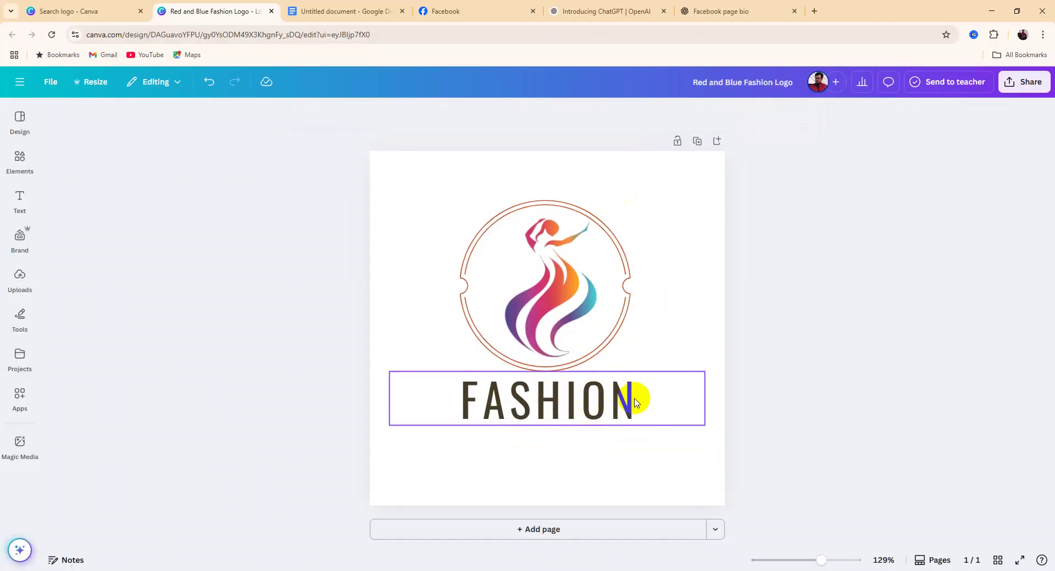
click(640, 402)
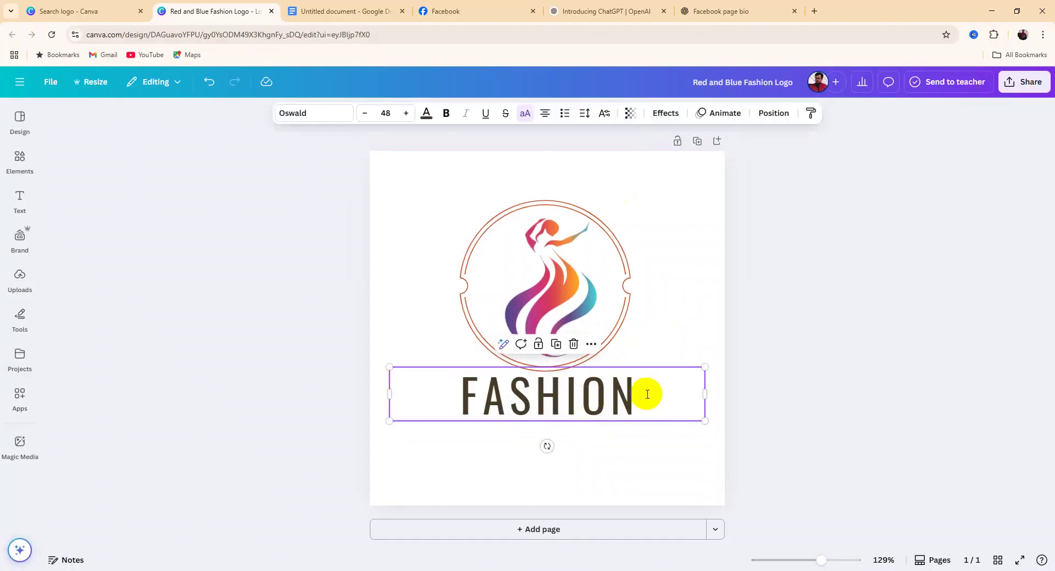
double_click(648, 394)
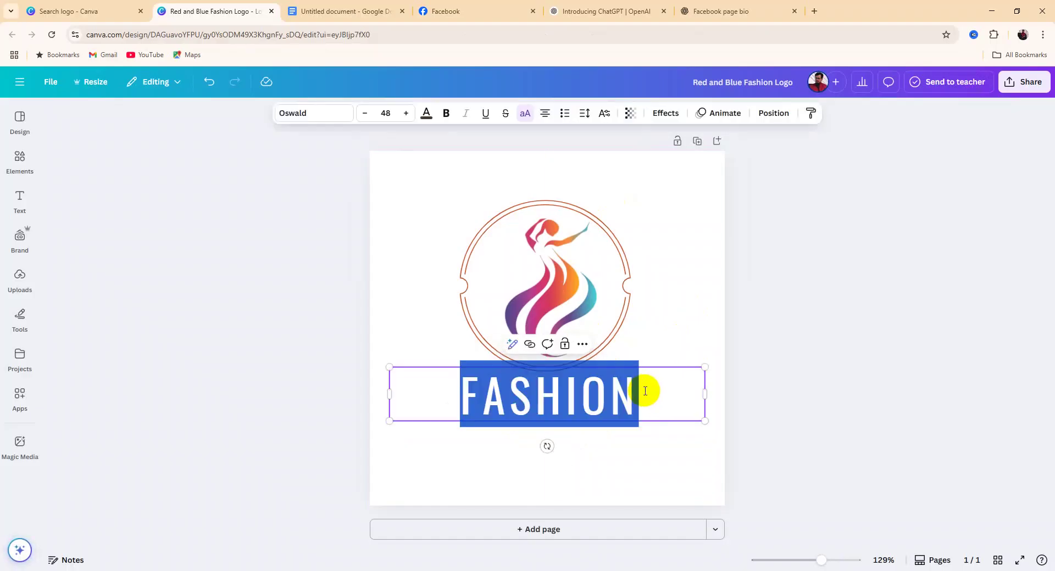
click(645, 391)
text(GALLERY)
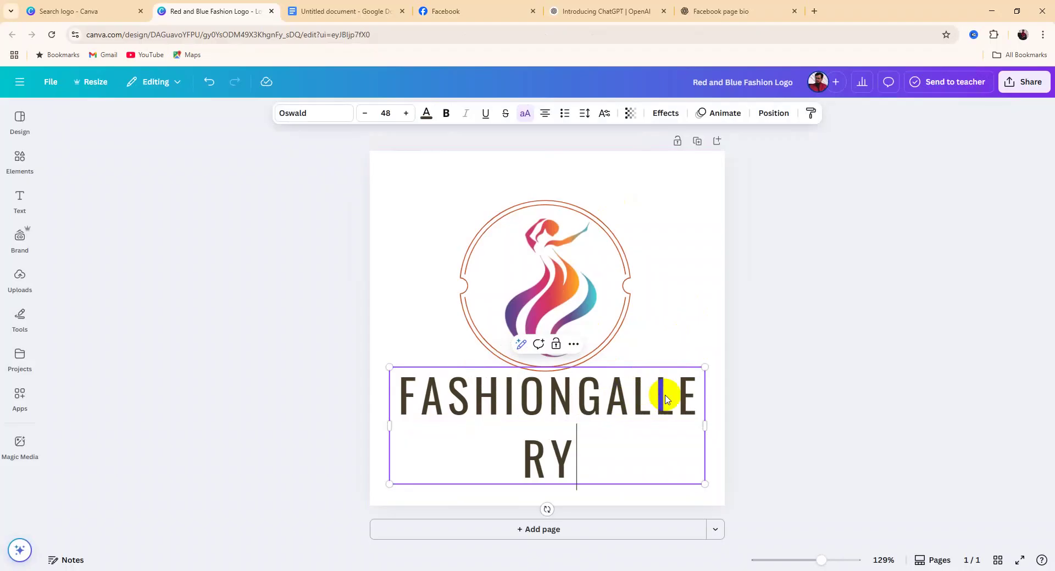
Resize the text onto one line, space it as FASHION GALLERY, and centre it
drag(710, 423, 742, 419)
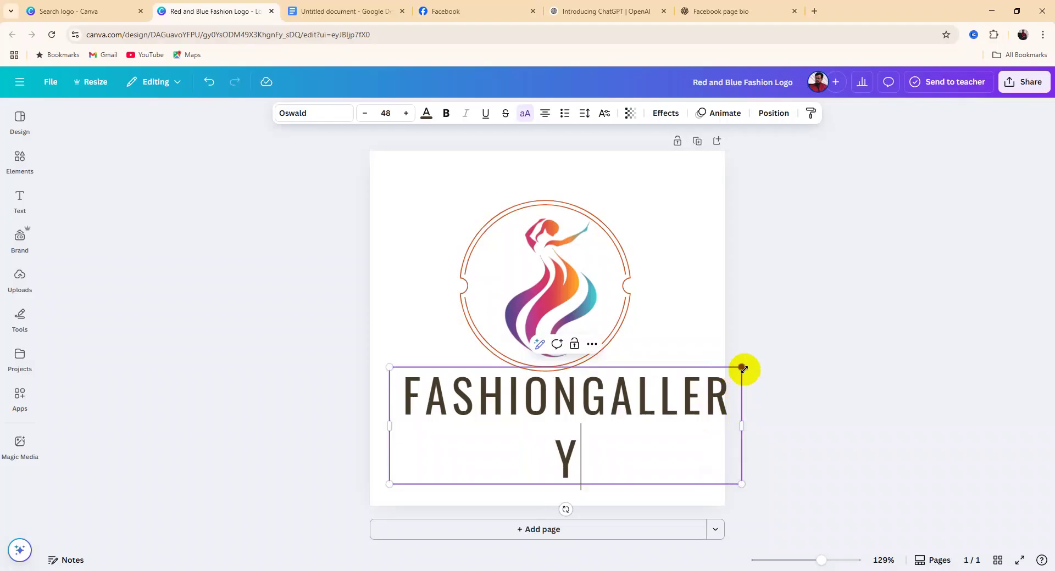
drag(742, 368, 654, 397)
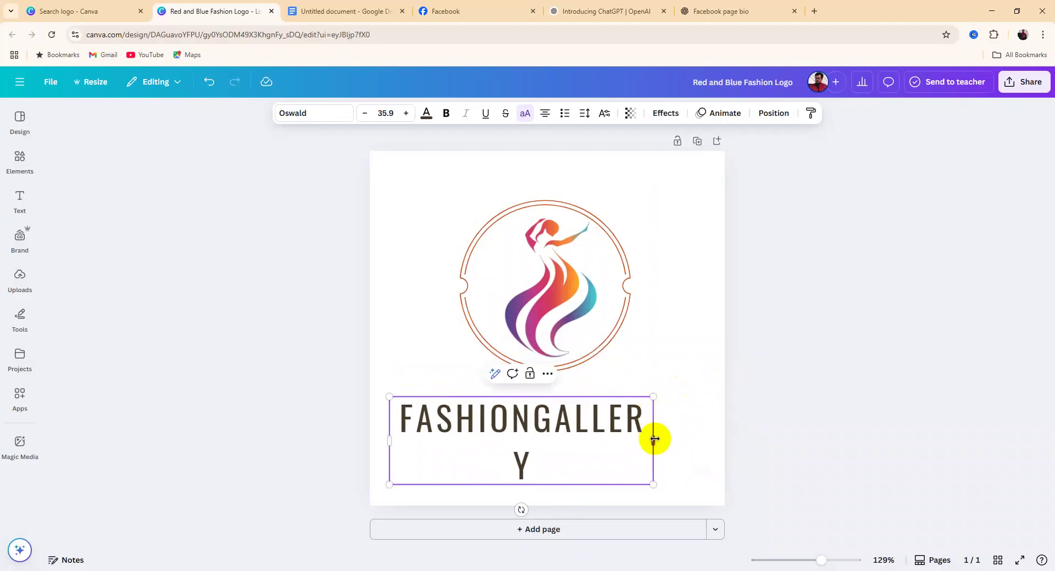
drag(658, 441, 720, 442)
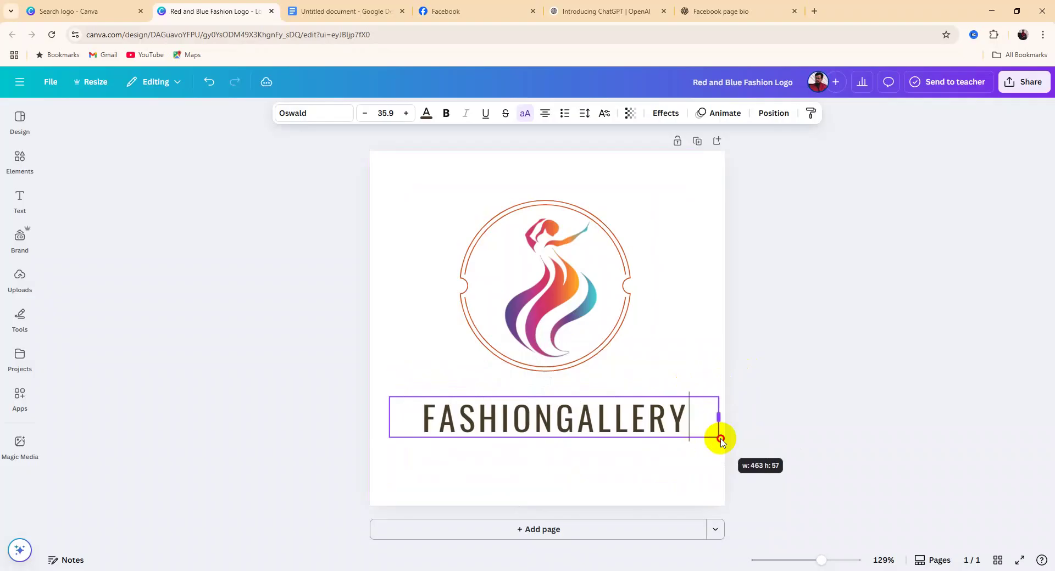
click(765, 335)
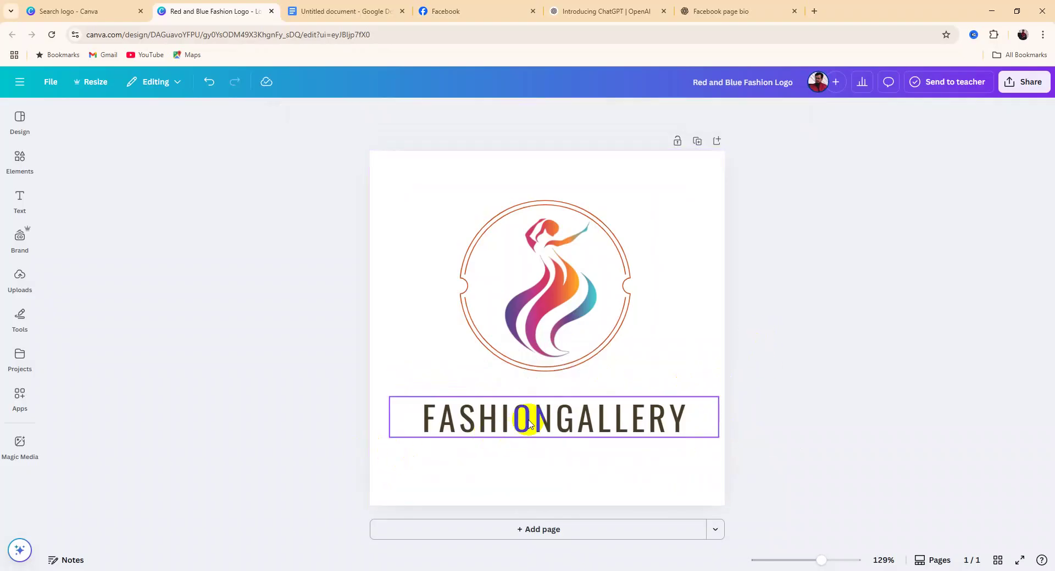
click(560, 416)
click(559, 416)
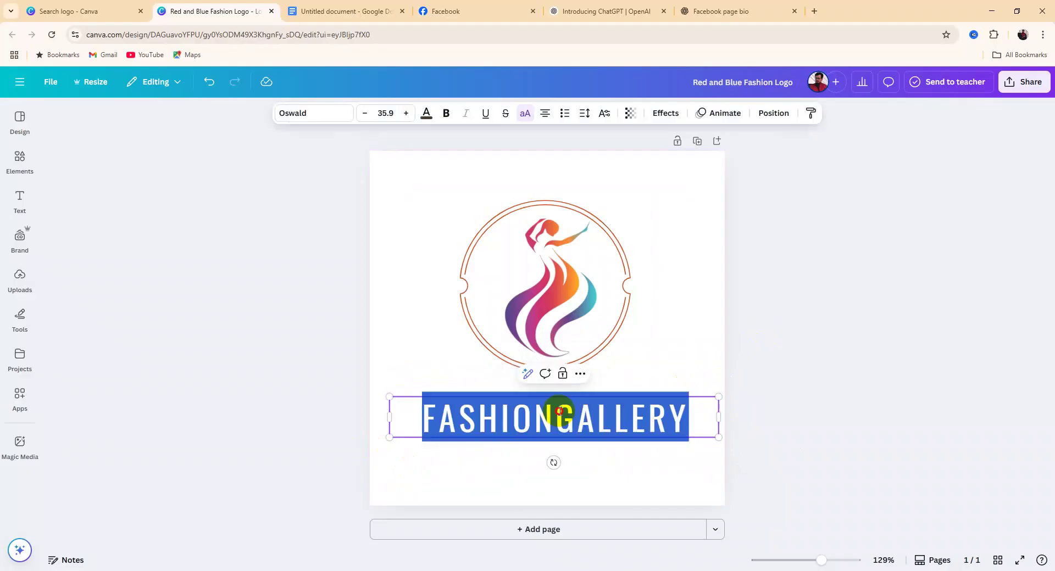
click(559, 413)
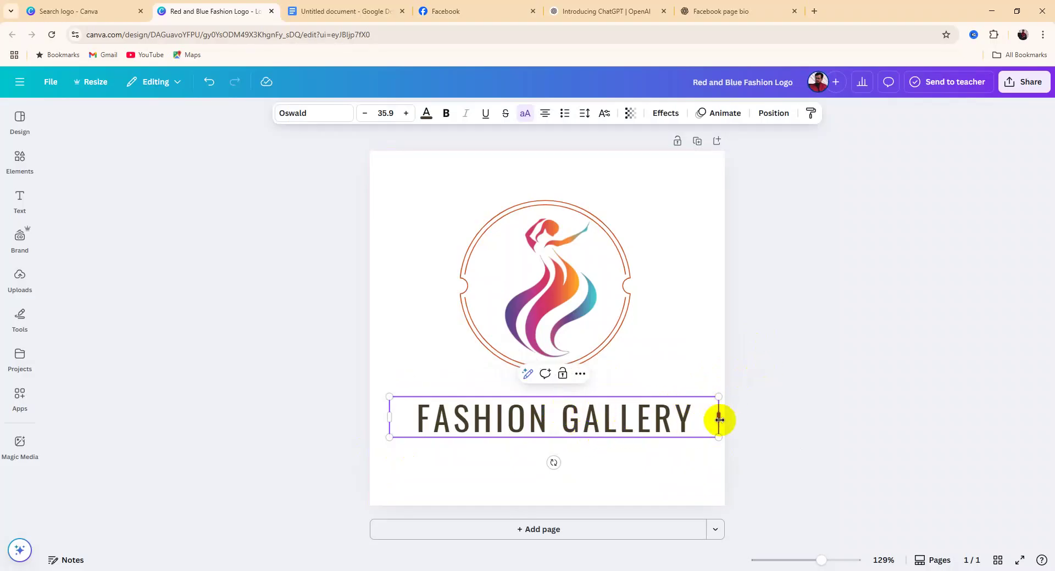
click(810, 301)
click(518, 433)
drag(518, 432, 511, 428)
click(816, 366)
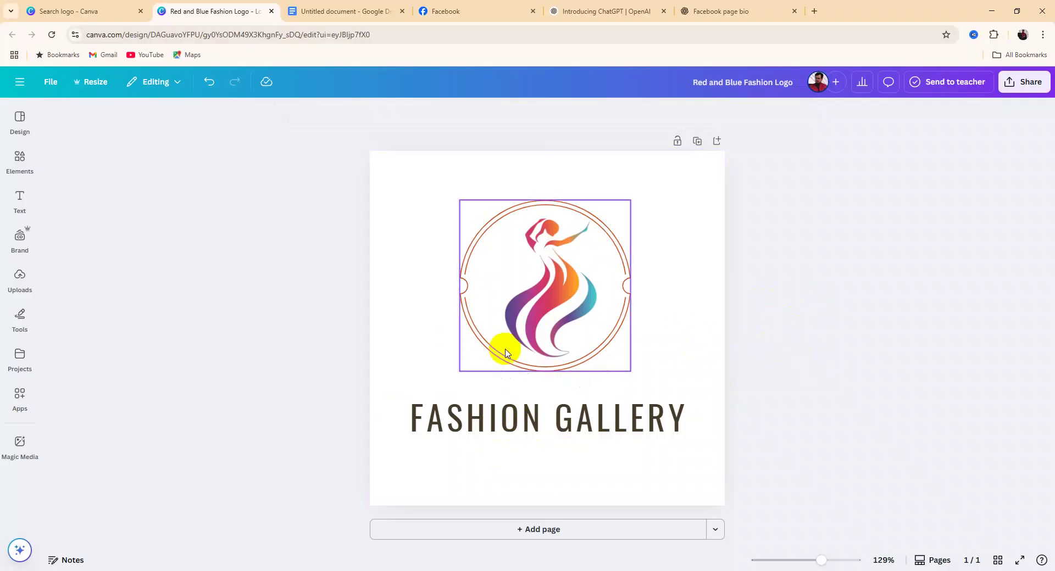
Download the logo as a PNG at size 3.125 and confirm it in Chrome's downloads
click(1020, 86)
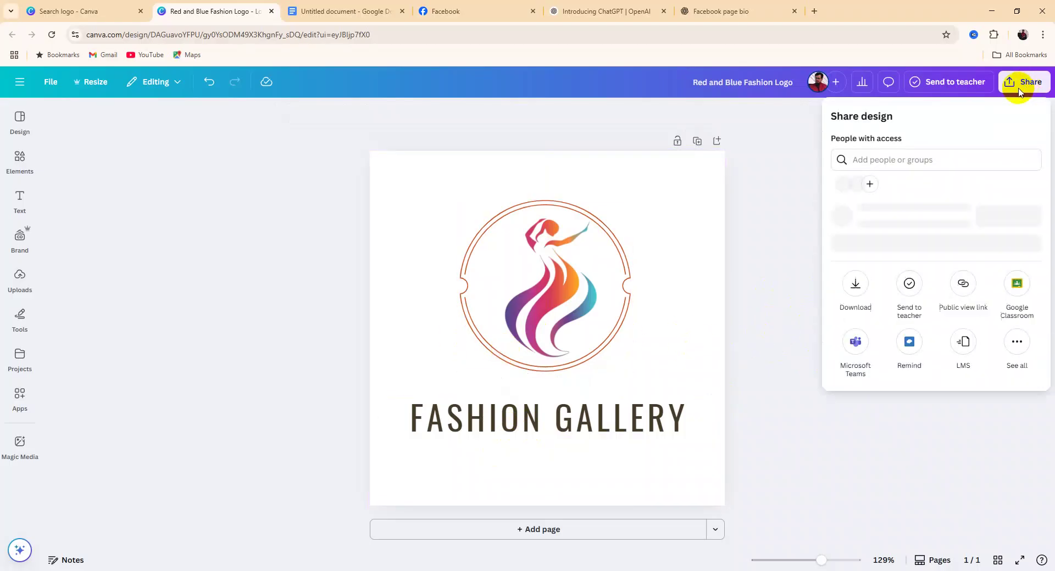
click(858, 316)
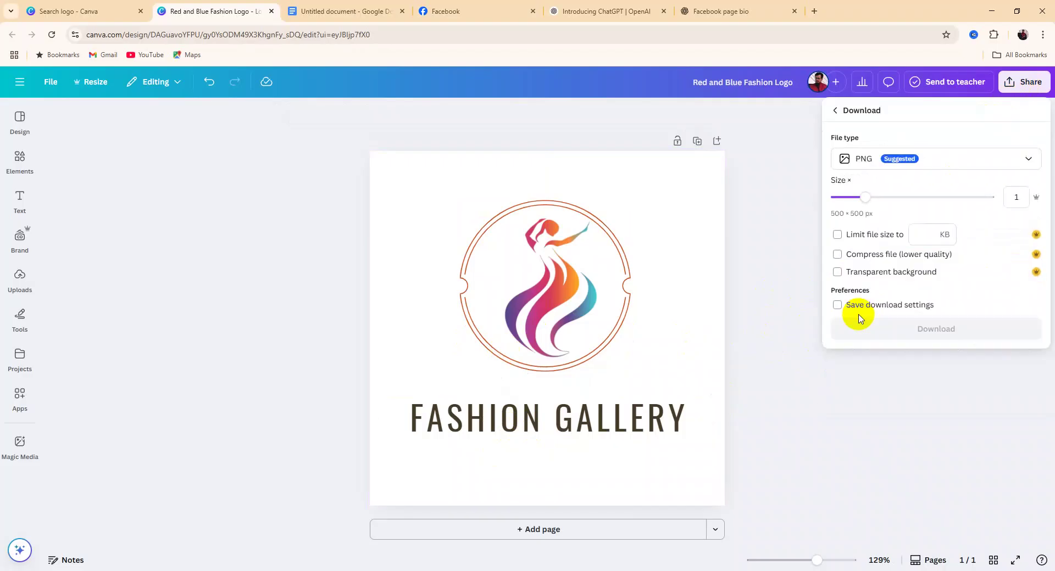
drag(866, 198, 1004, 201)
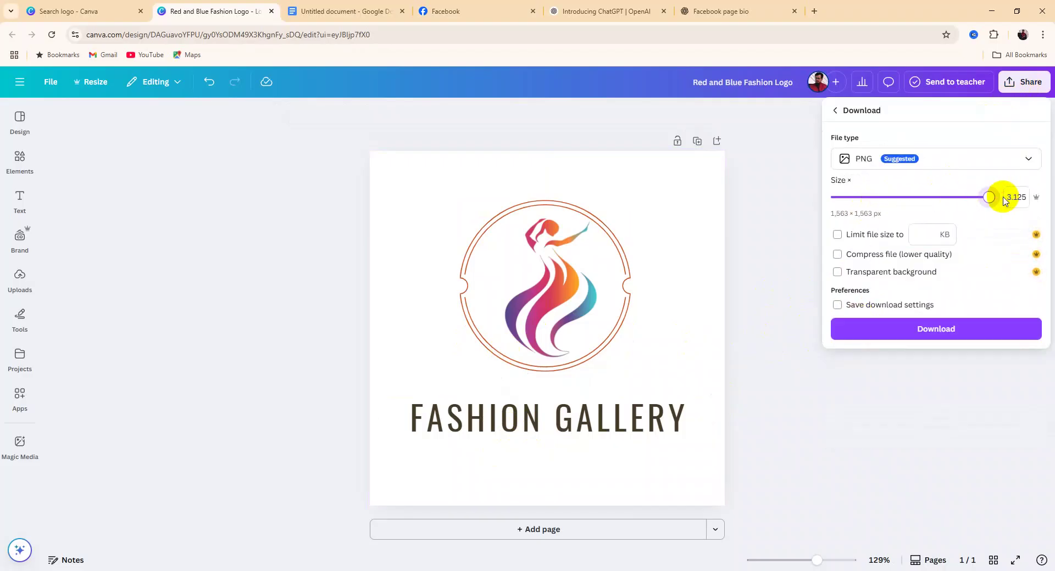
click(927, 330)
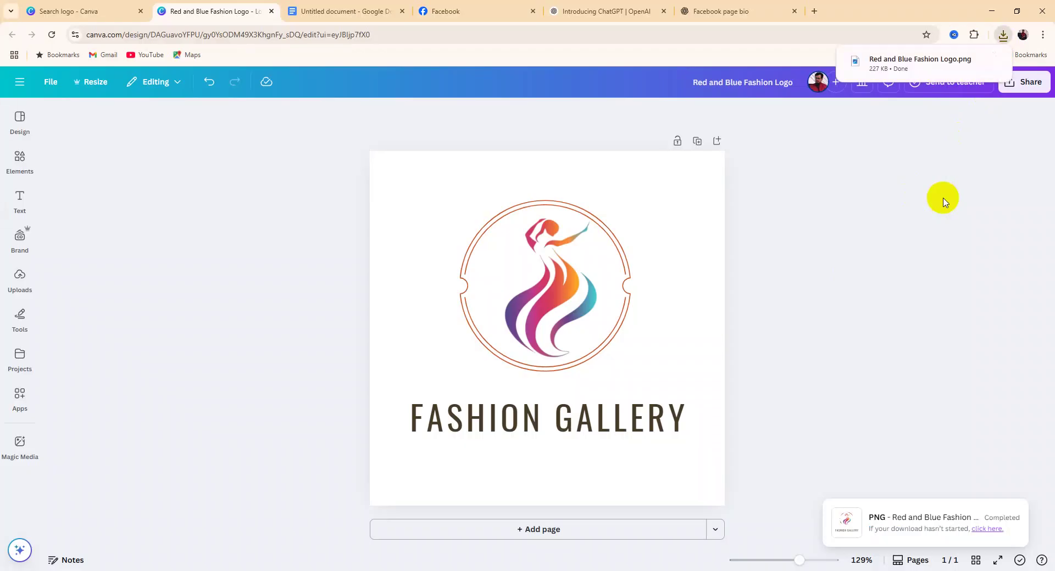
click(1004, 35)
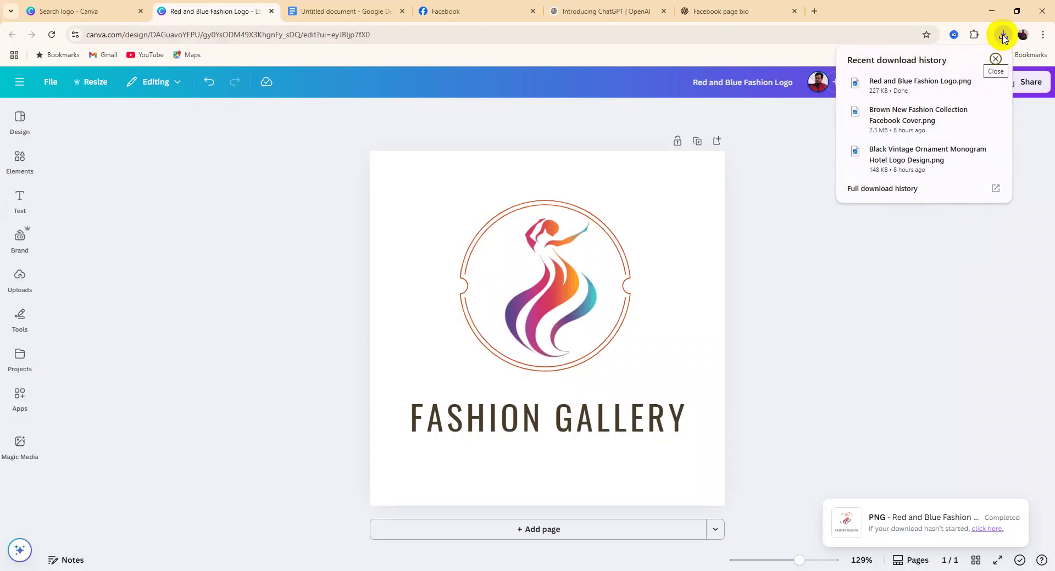
click(939, 237)
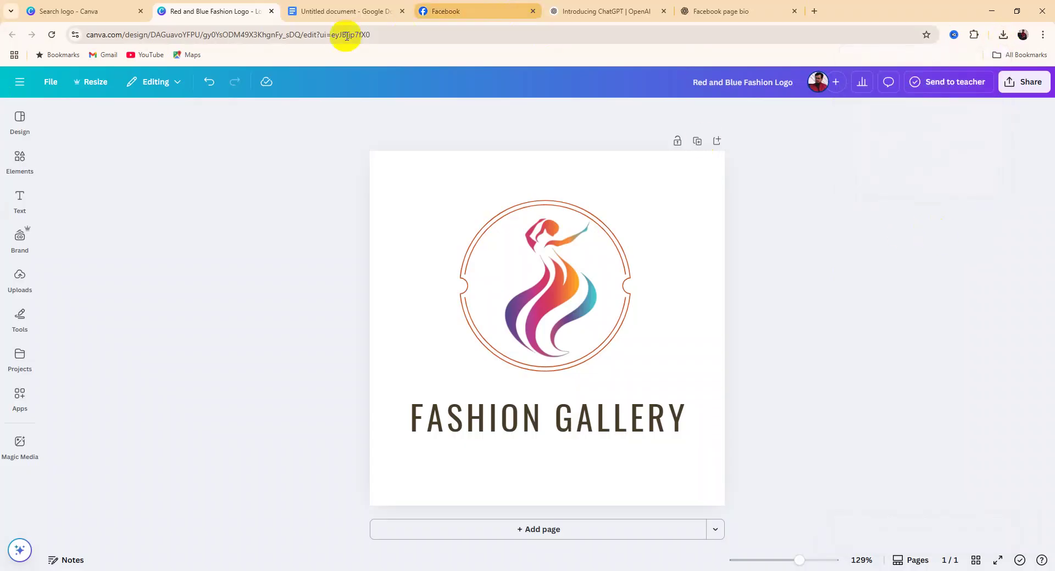
Upload 'Red and Blue Fashion Logo' as the Fashion Gallery page's profile picture and save
click(446, 7)
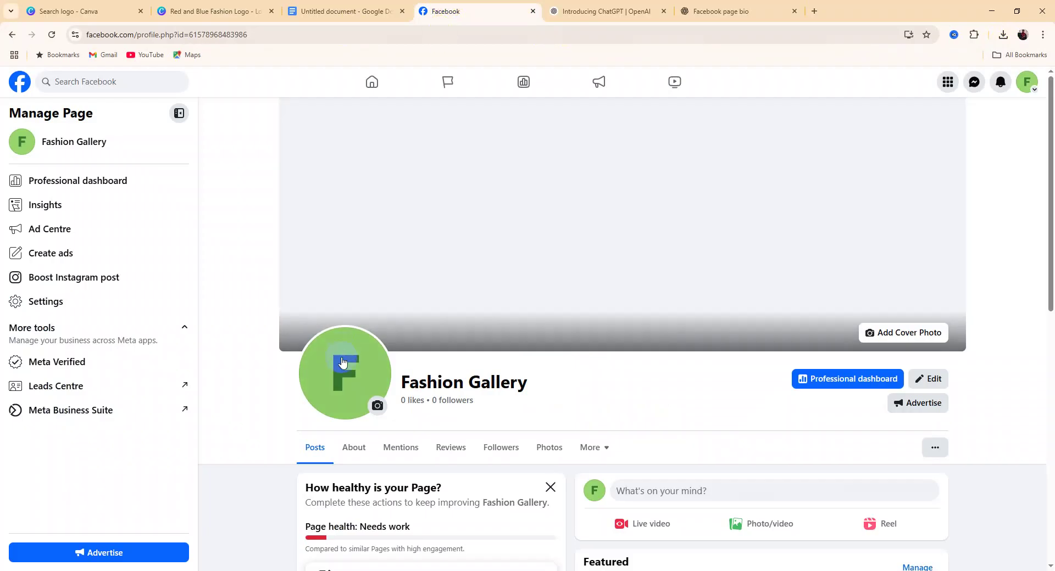
click(336, 383)
click(307, 459)
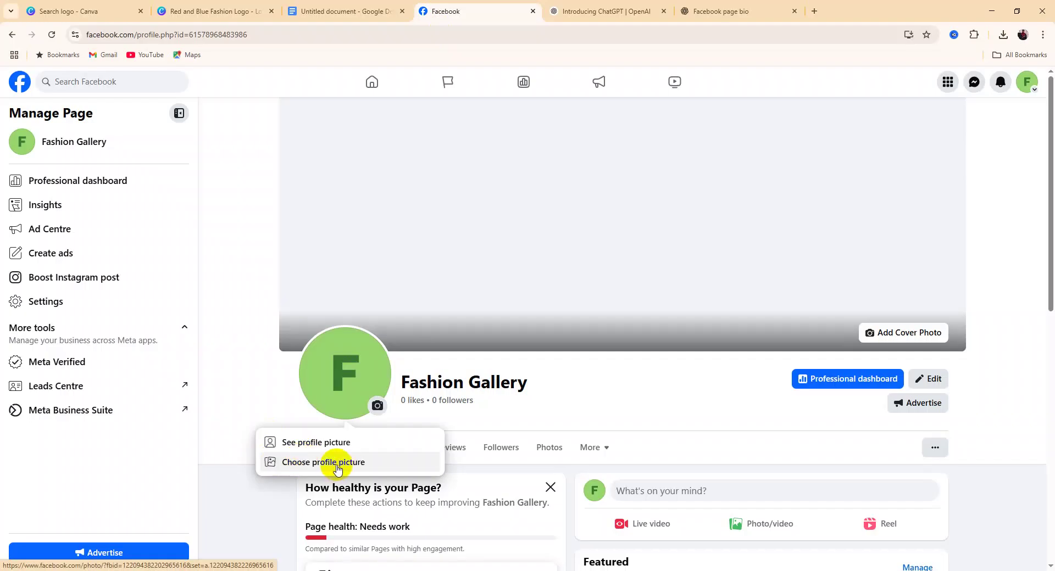
click(320, 464)
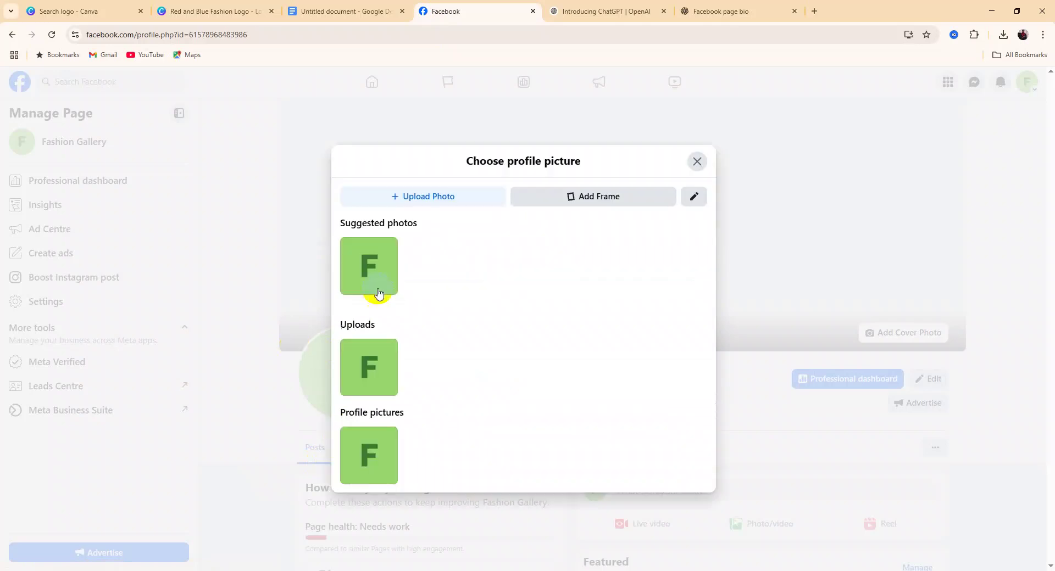
click(425, 204)
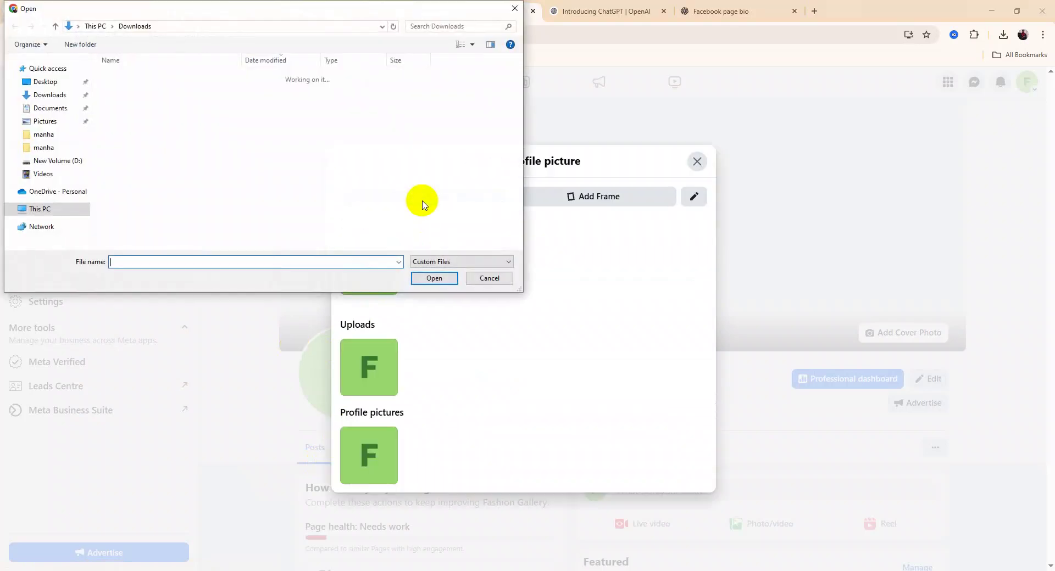
click(154, 92)
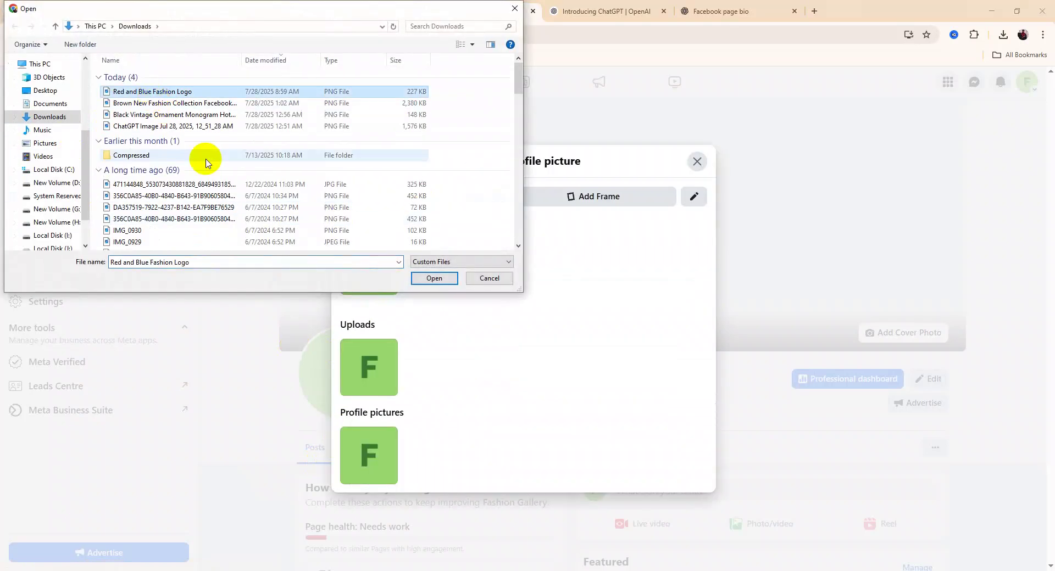
click(434, 279)
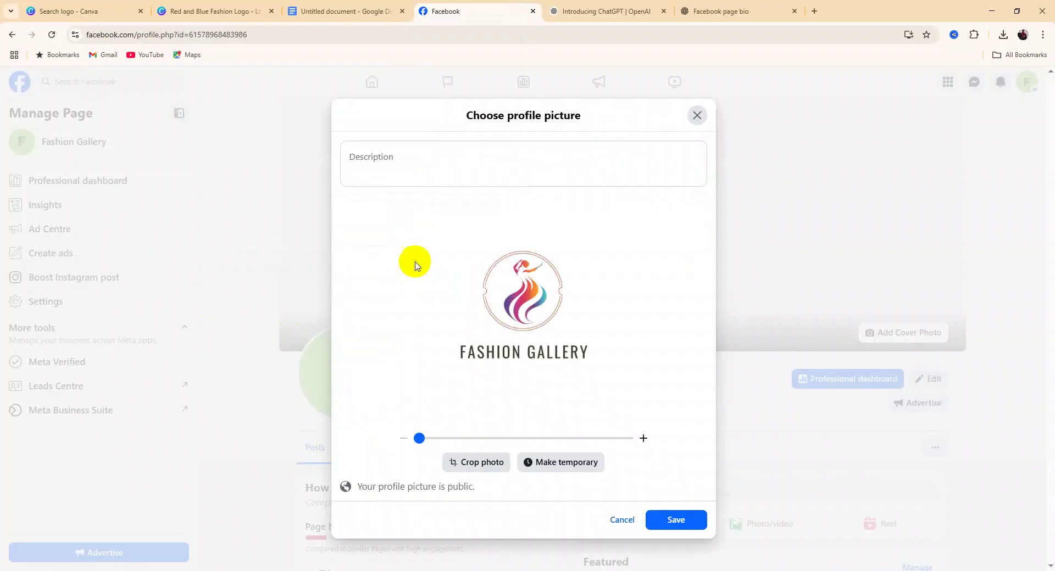
click(668, 516)
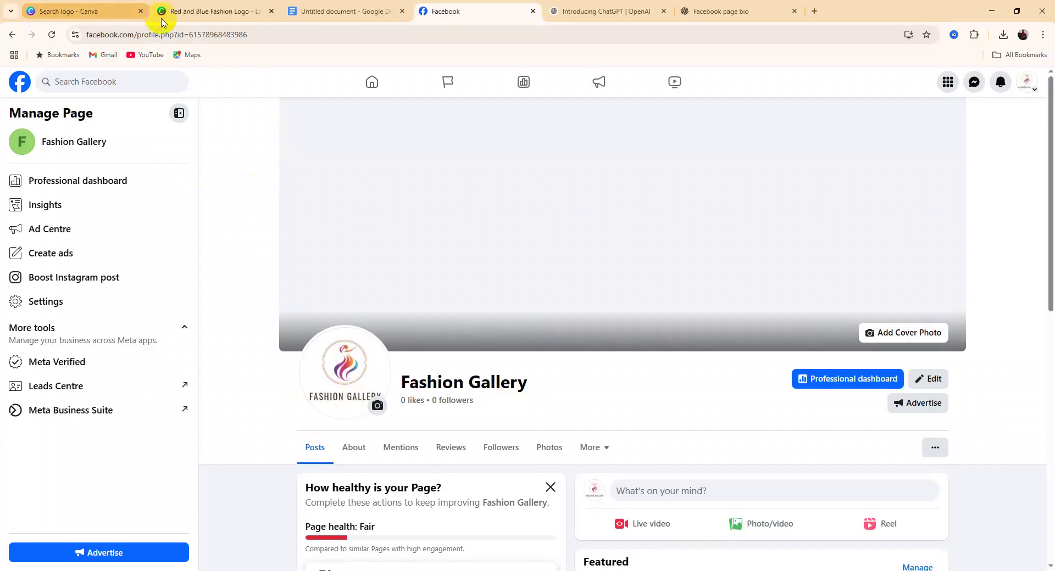
Return to Canva's home page and search templates for 'facebook cover photo'
click(198, 12)
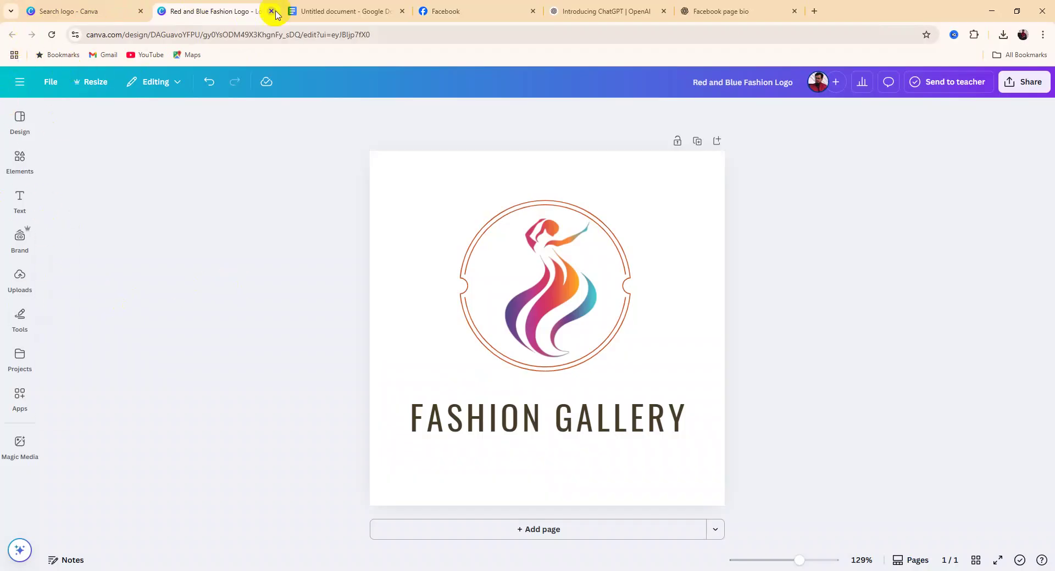
click(69, 14)
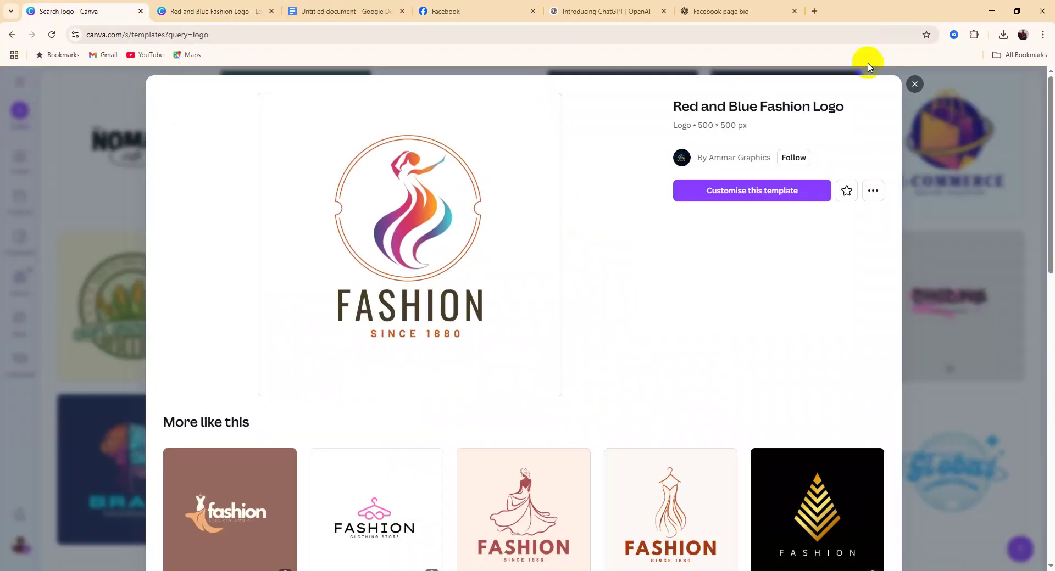
click(914, 84)
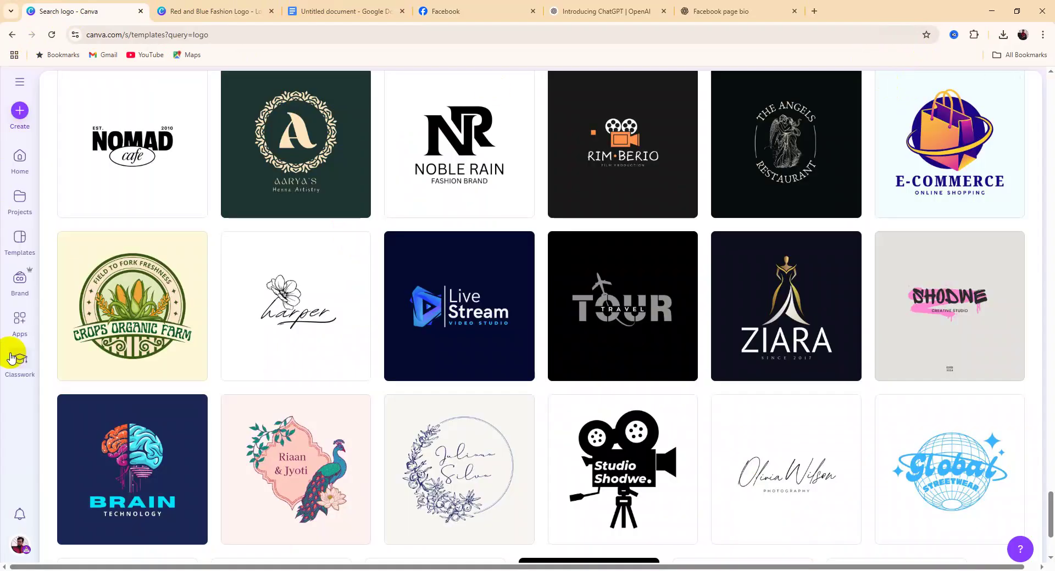
click(21, 162)
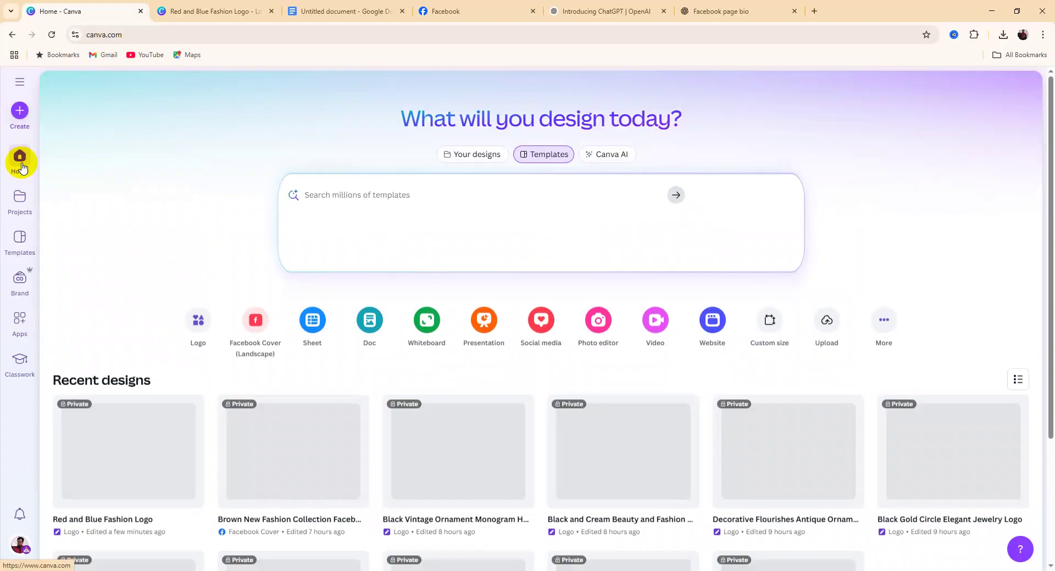
click(388, 195)
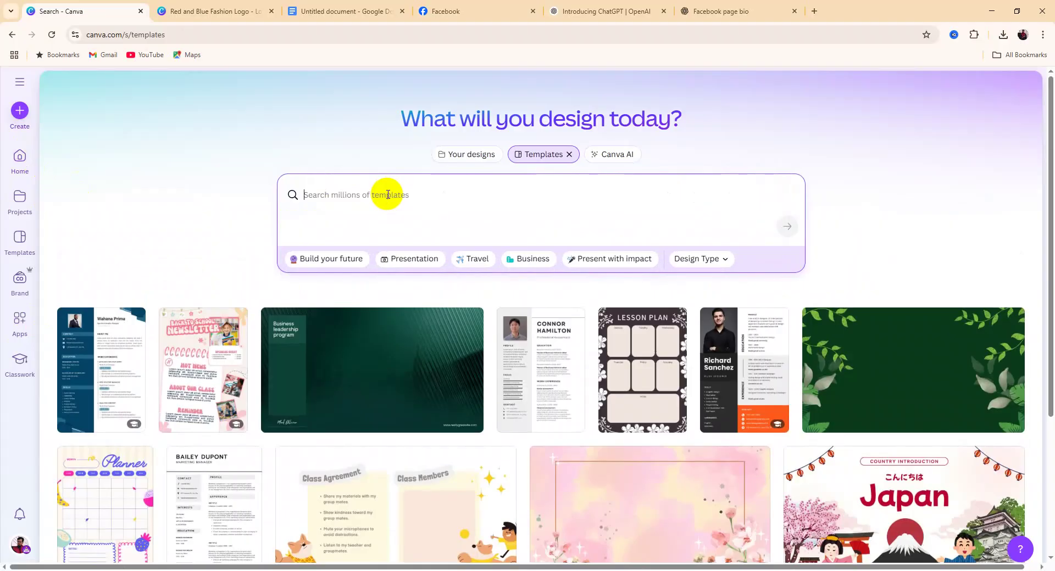
text(fa)
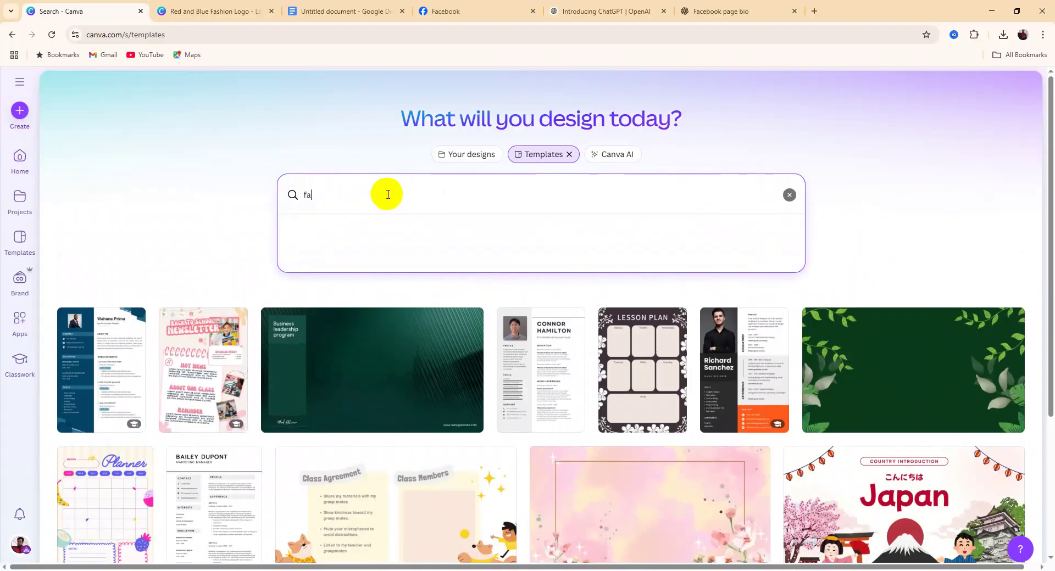
text(cebii)
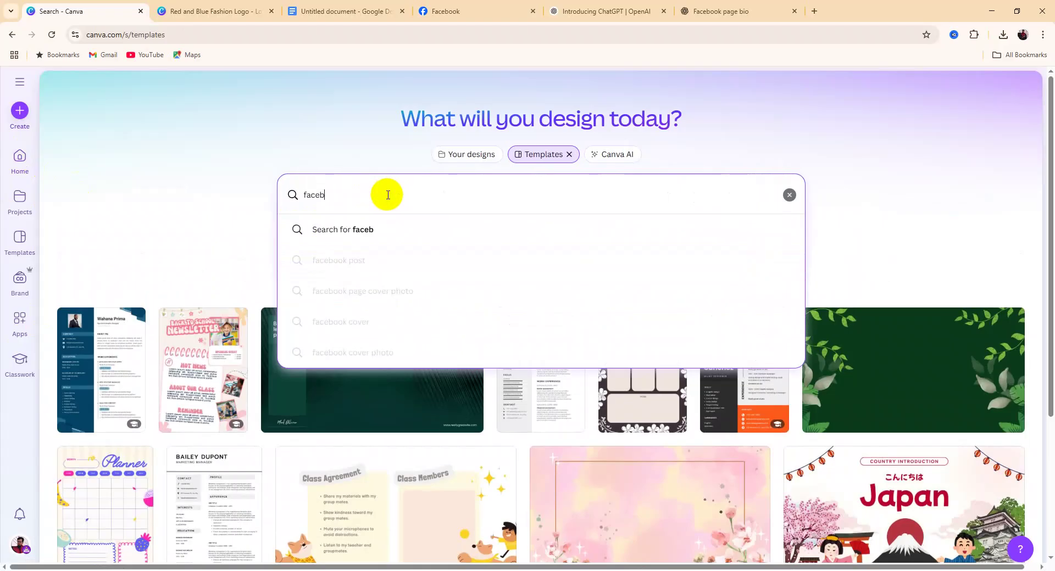
key(BackSpace)
key(BackSpace)
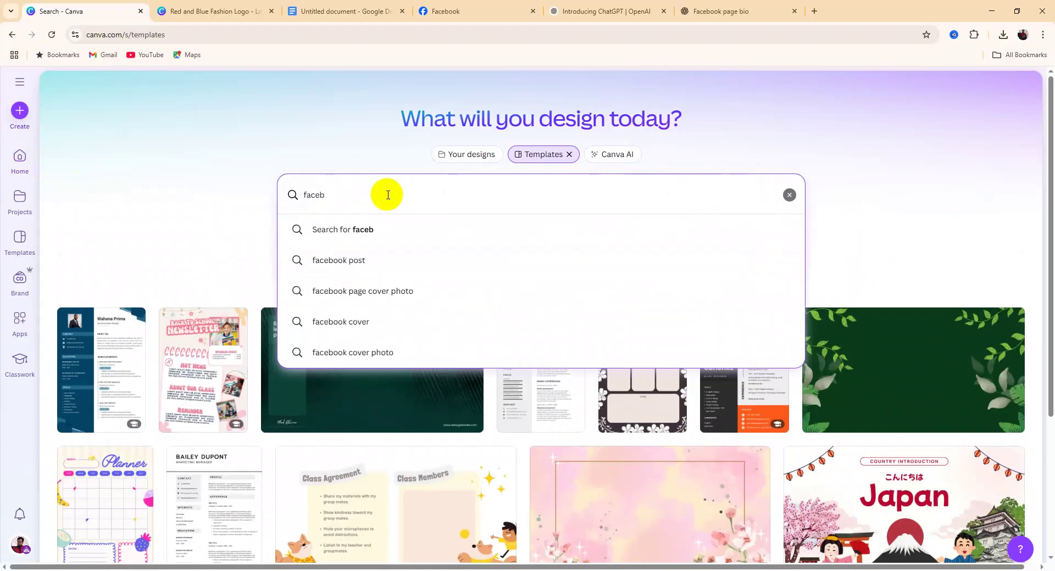
text(ook cover photo)
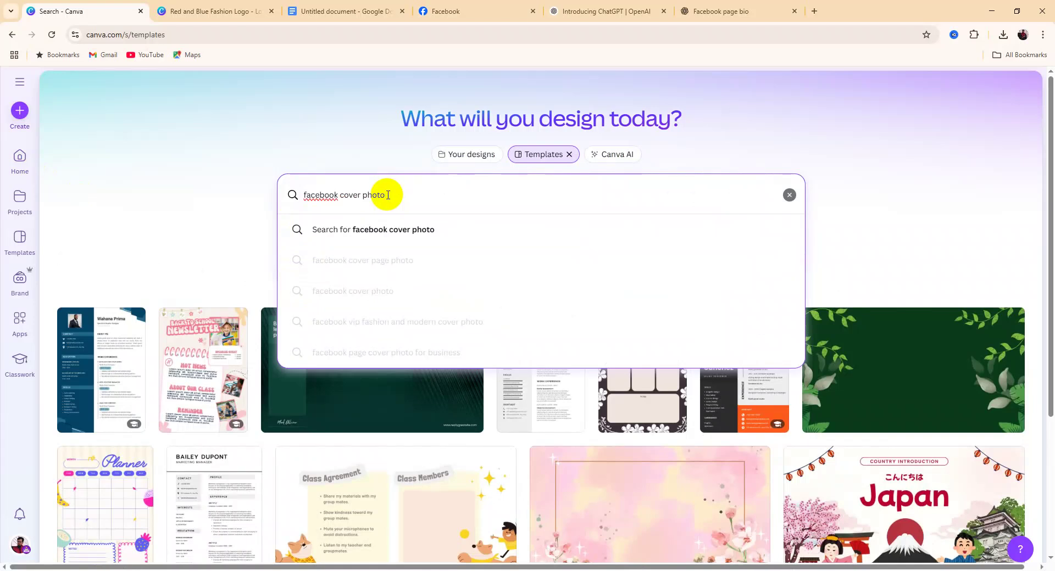
key(Return)
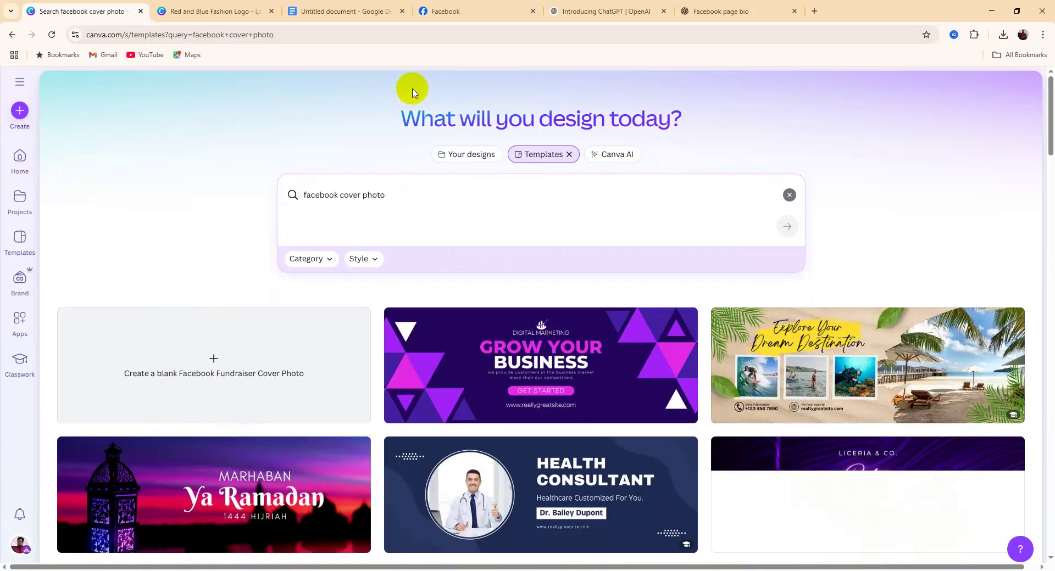
scroll(309, 270, down, 8)
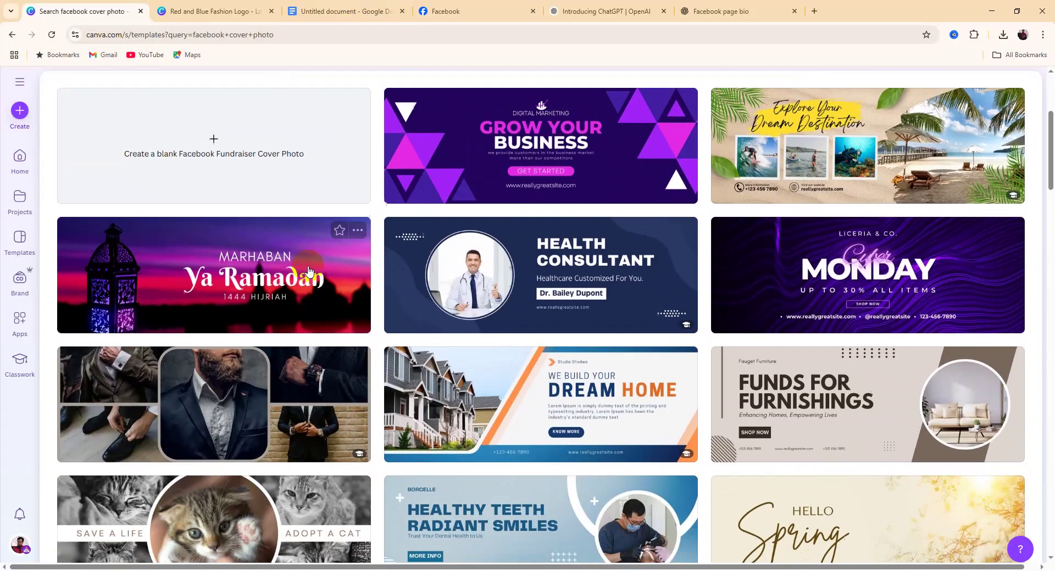
scroll(547, 249, down, 7)
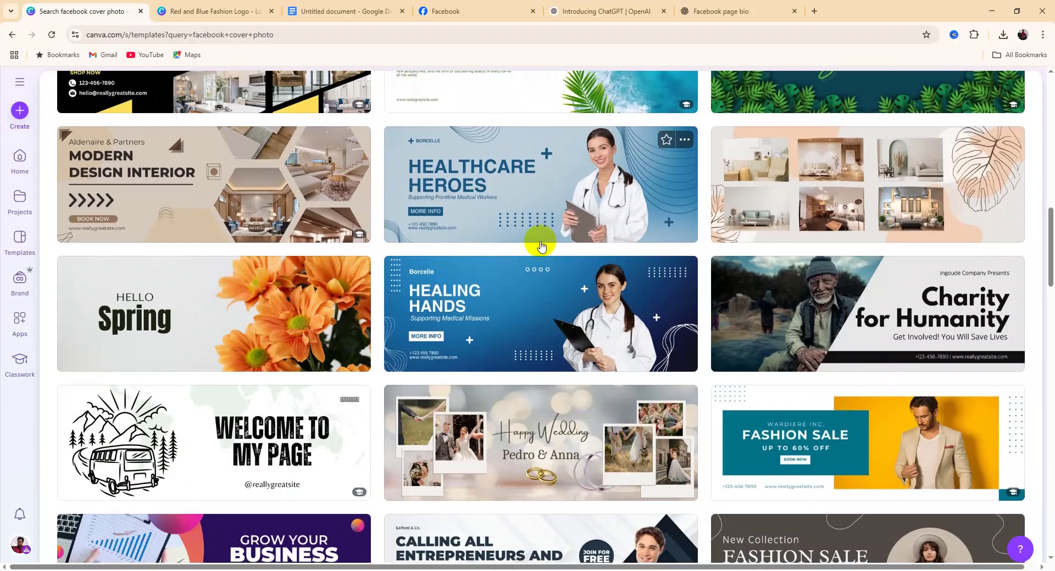
scroll(541, 247, down, 3)
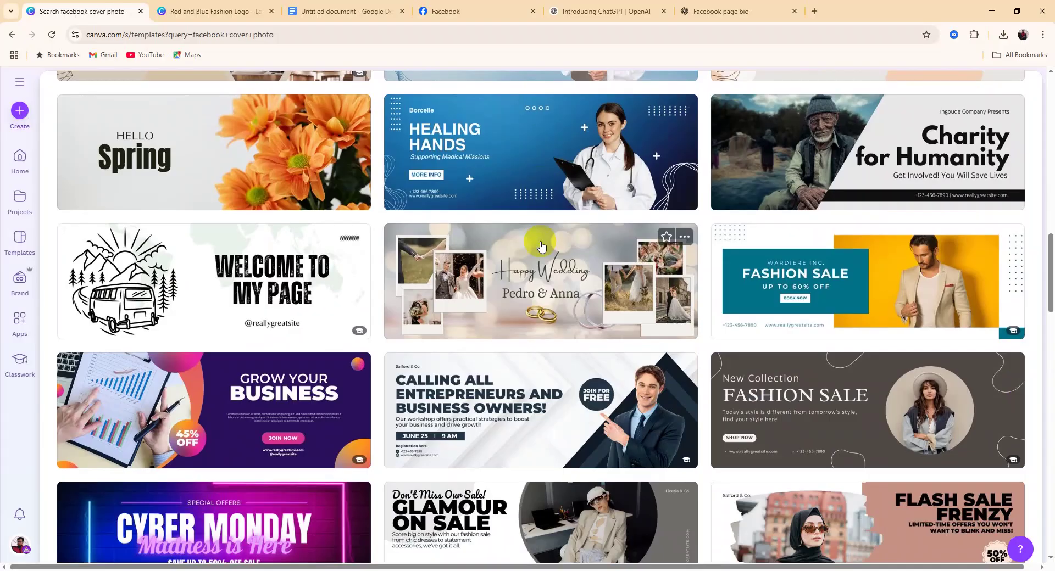
scroll(541, 246, down, 11)
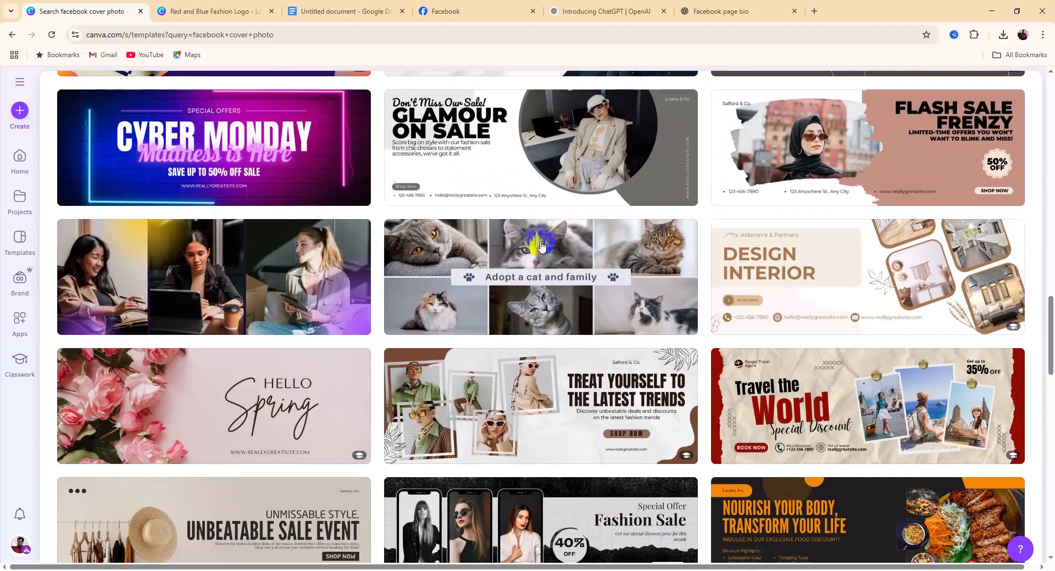
scroll(541, 245, down, 3)
scroll(539, 239, up, 10)
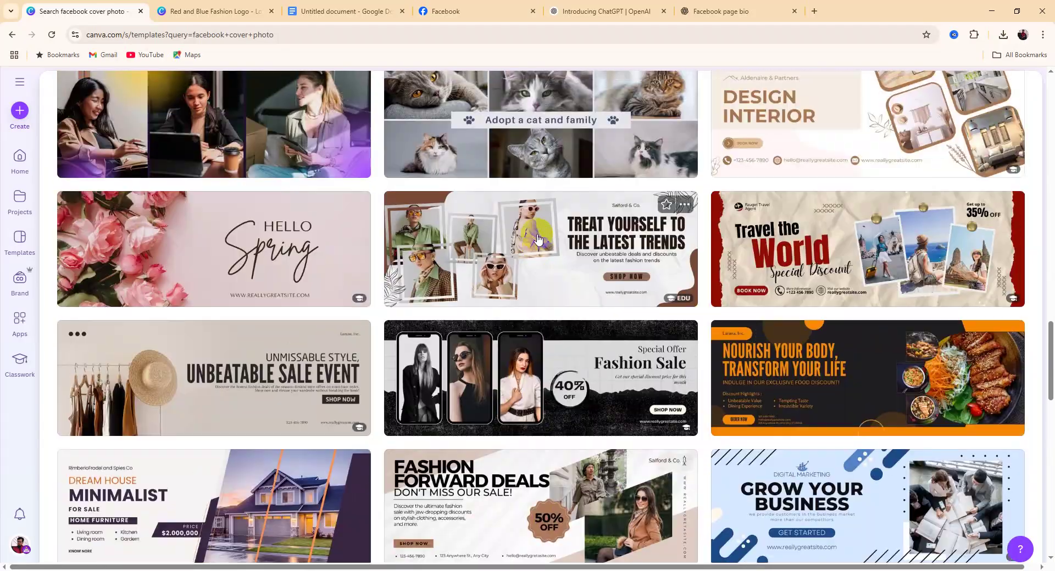
scroll(537, 236, down, 8)
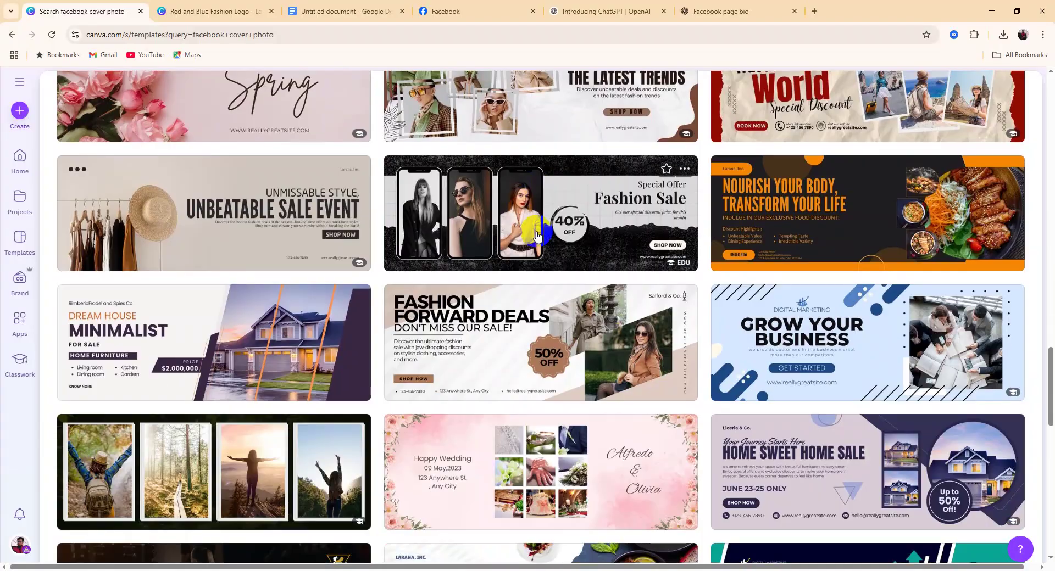
scroll(538, 236, up, 13)
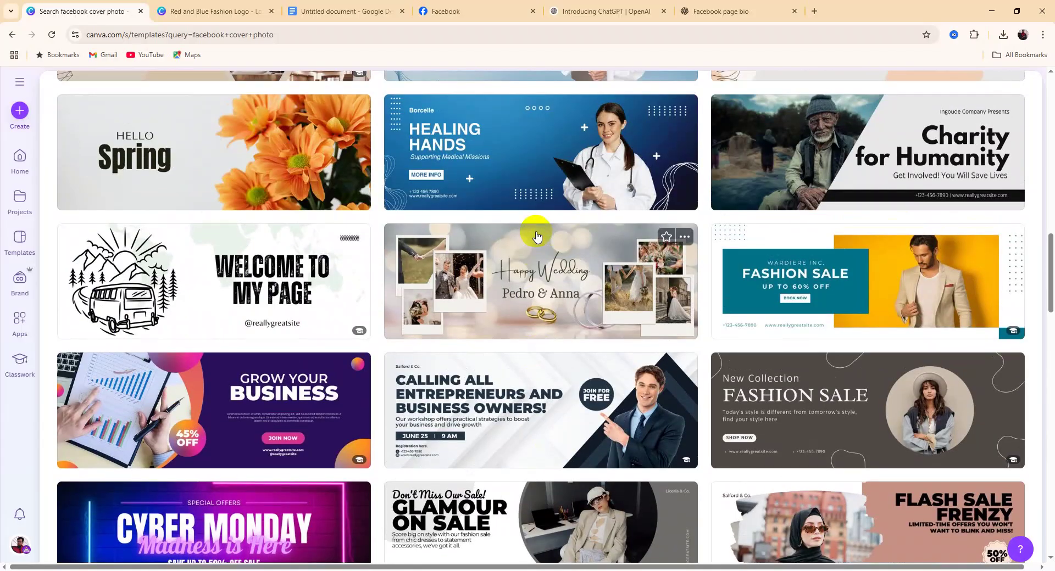
scroll(537, 236, down, 4)
scroll(538, 236, up, 5)
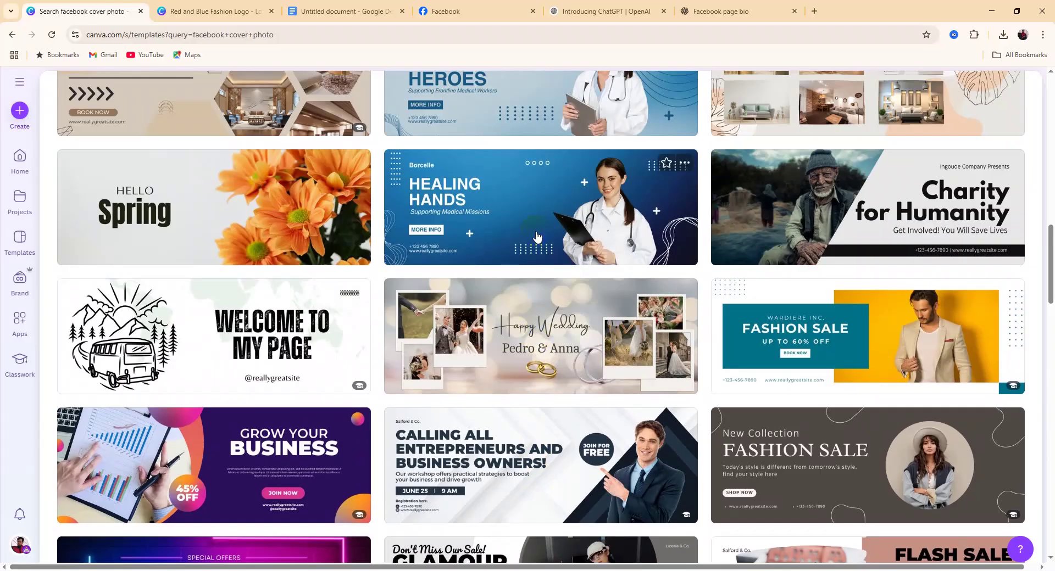
scroll(537, 236, up, 2)
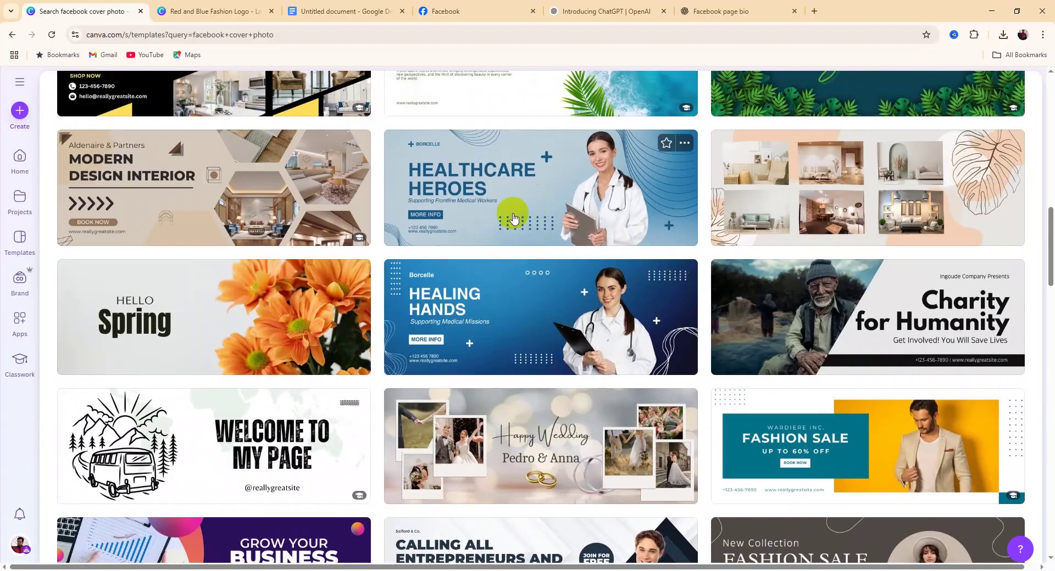
scroll(497, 222, up, 4)
scroll(496, 228, up, 4)
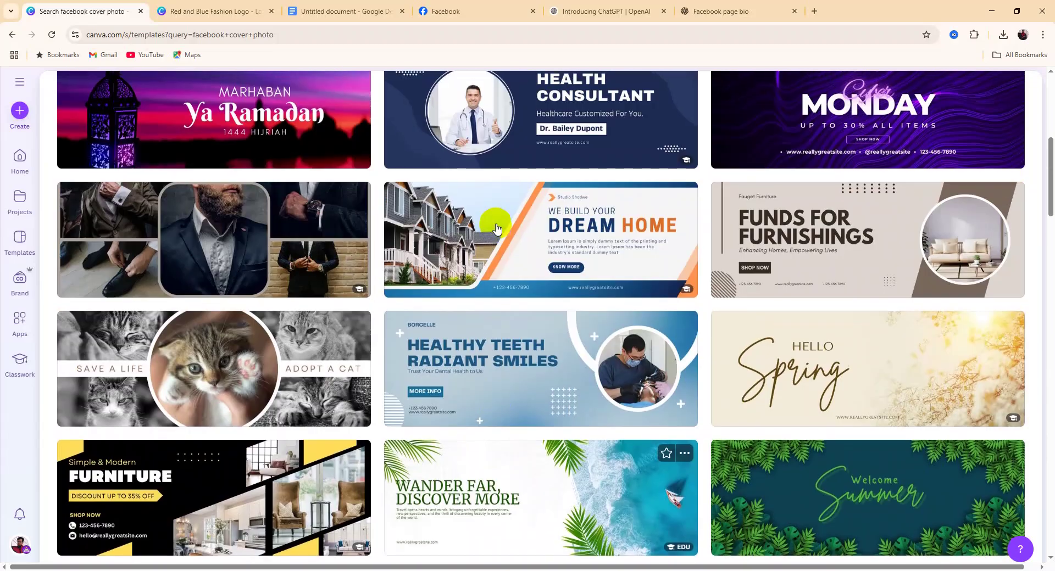
scroll(496, 228, up, 3)
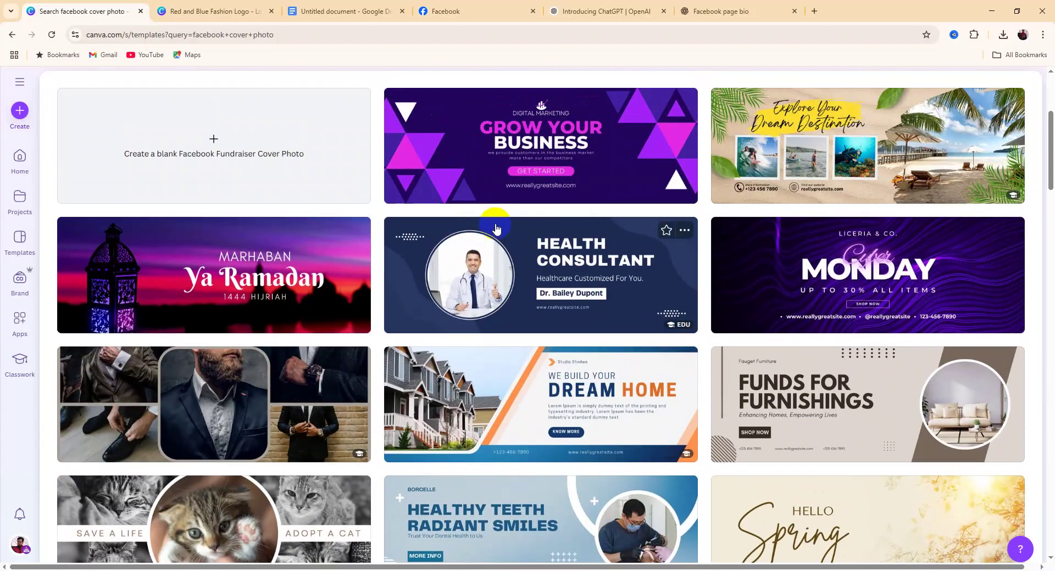
scroll(497, 228, down, 5)
scroll(483, 216, up, 9)
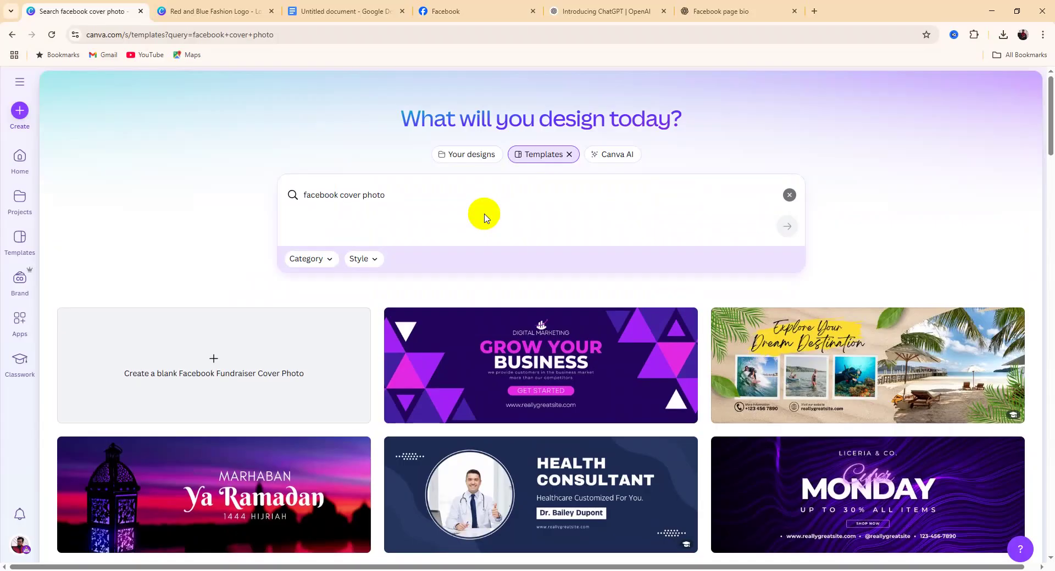
Refine the search to 'facebook cover photo with fashion' and preview the Women's Fashion template
click(401, 190)
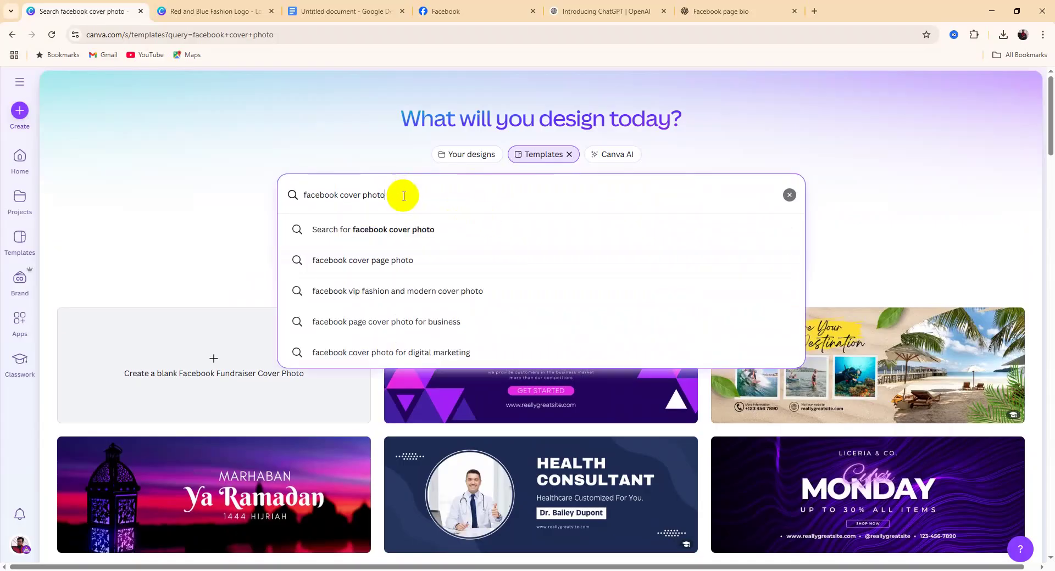
text(with)
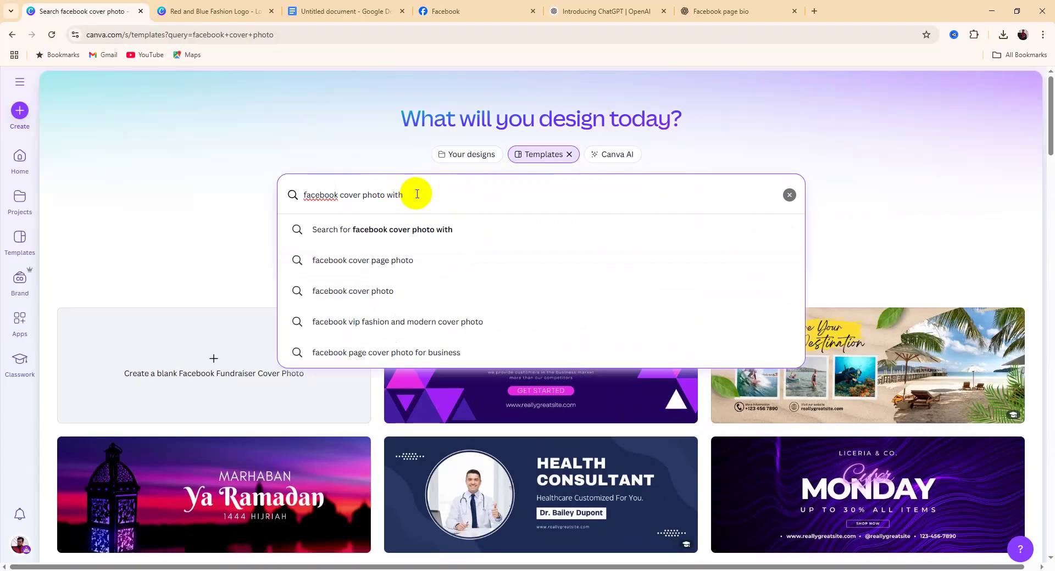
text( fash)
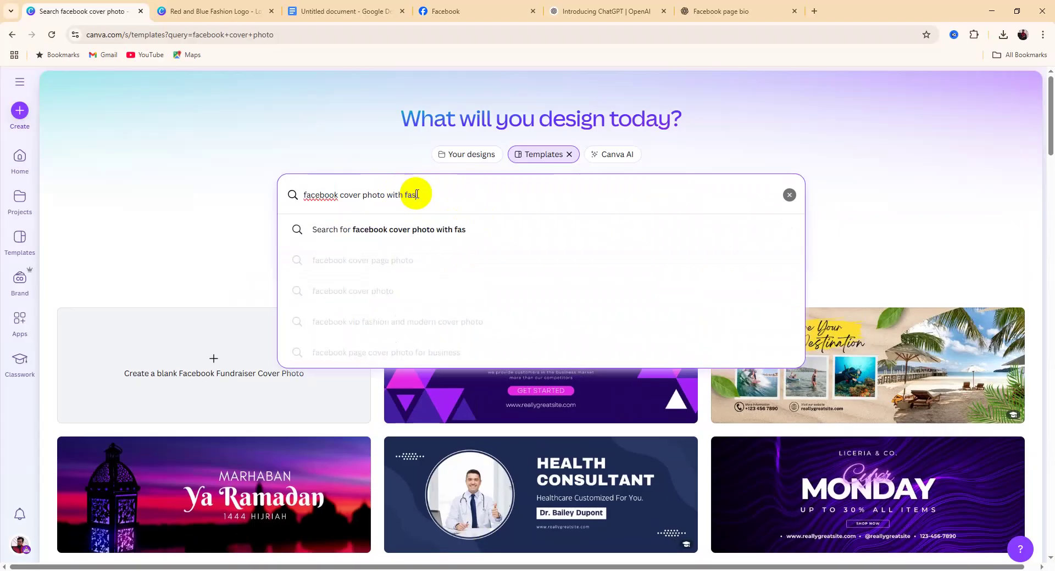
text(ion)
key(Return)
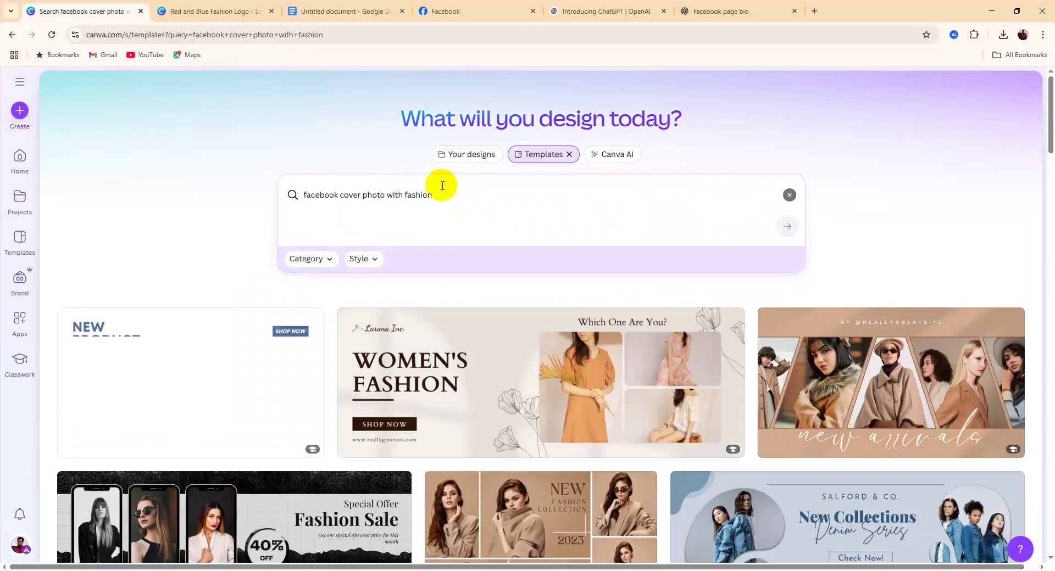
scroll(488, 285, down, 3)
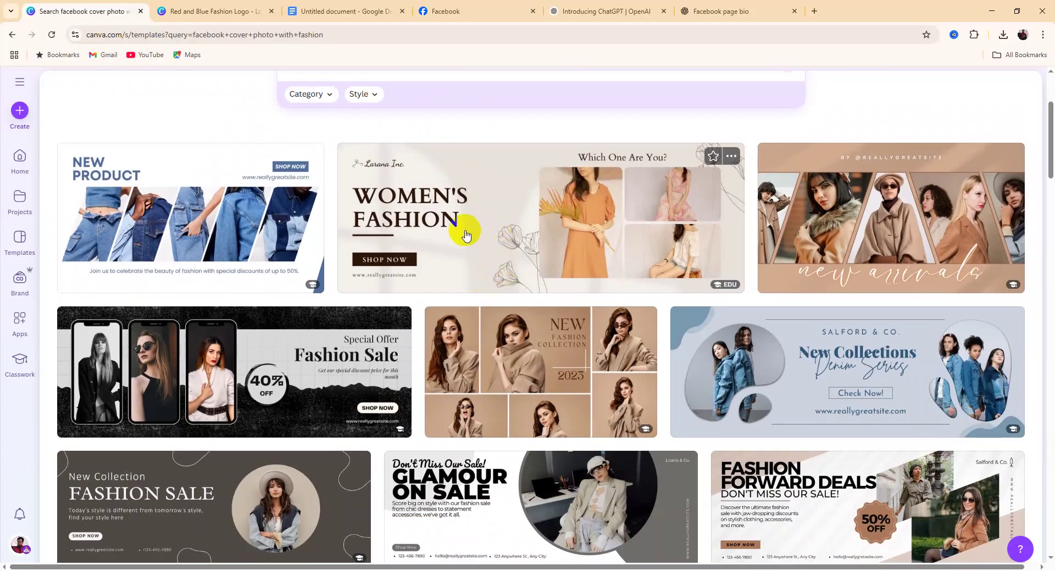
scroll(464, 236, down, 3)
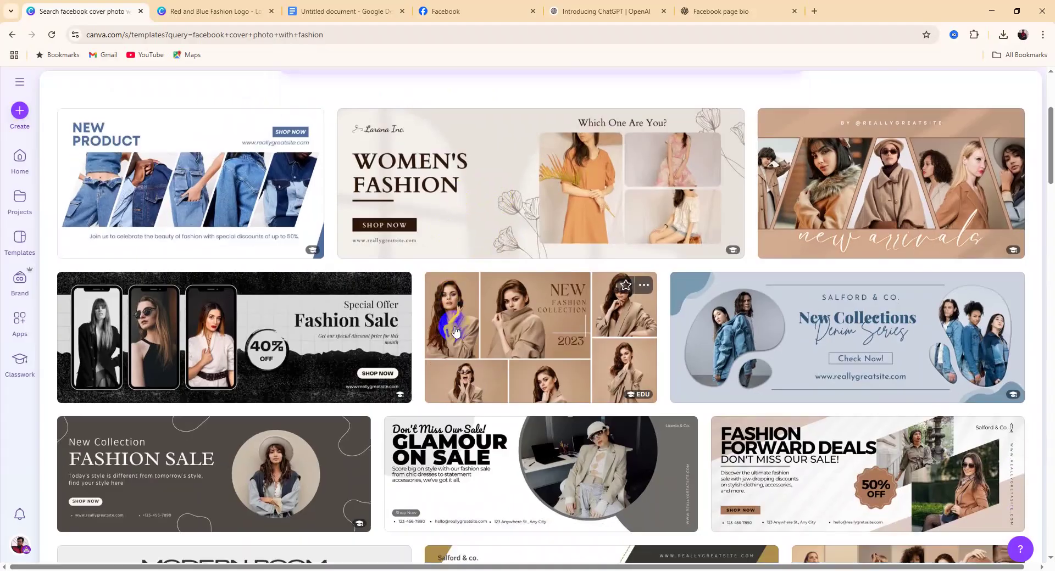
scroll(455, 329, down, 12)
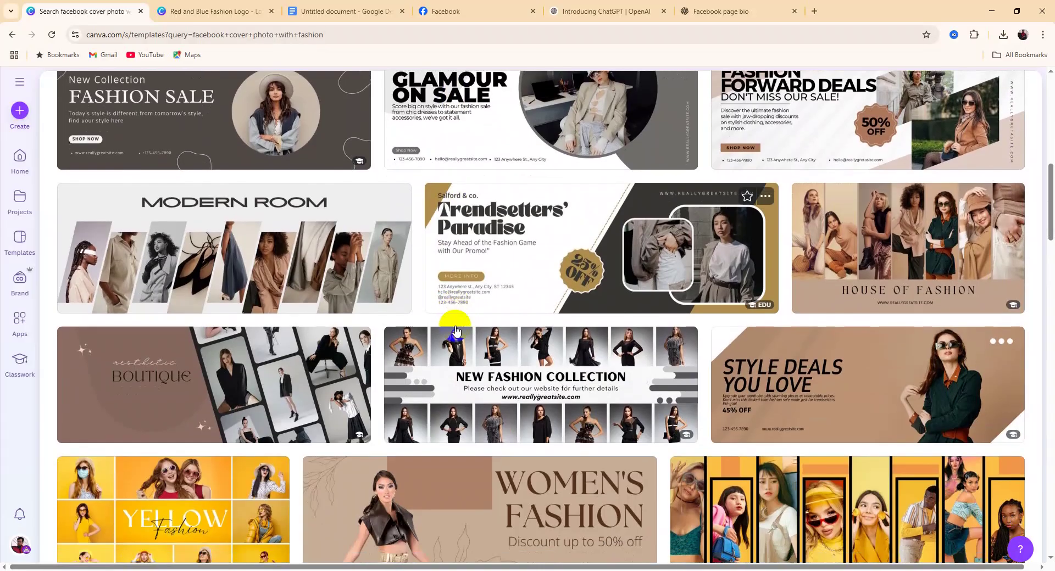
scroll(455, 330, down, 3)
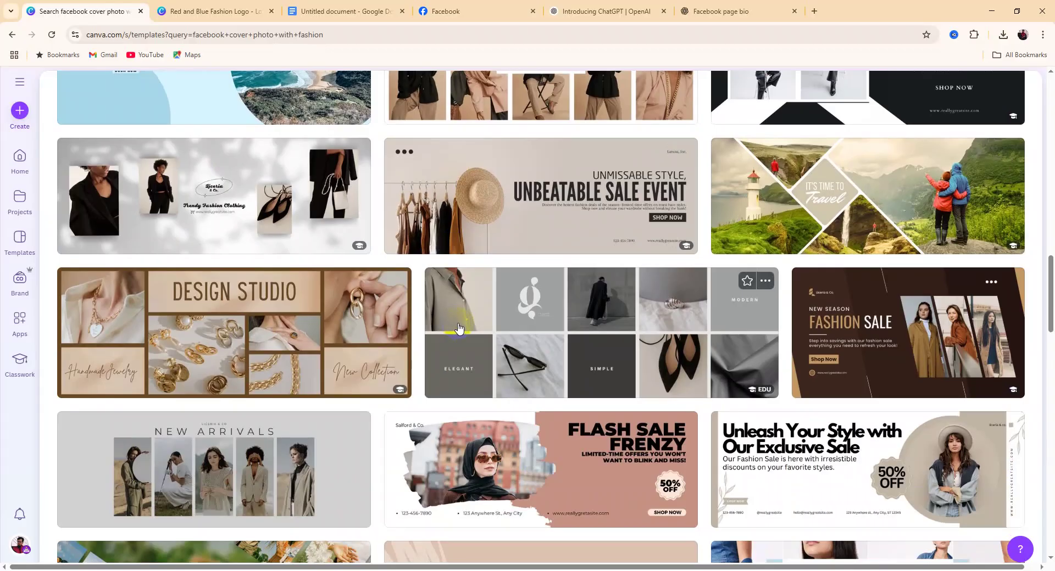
scroll(459, 328, up, 19)
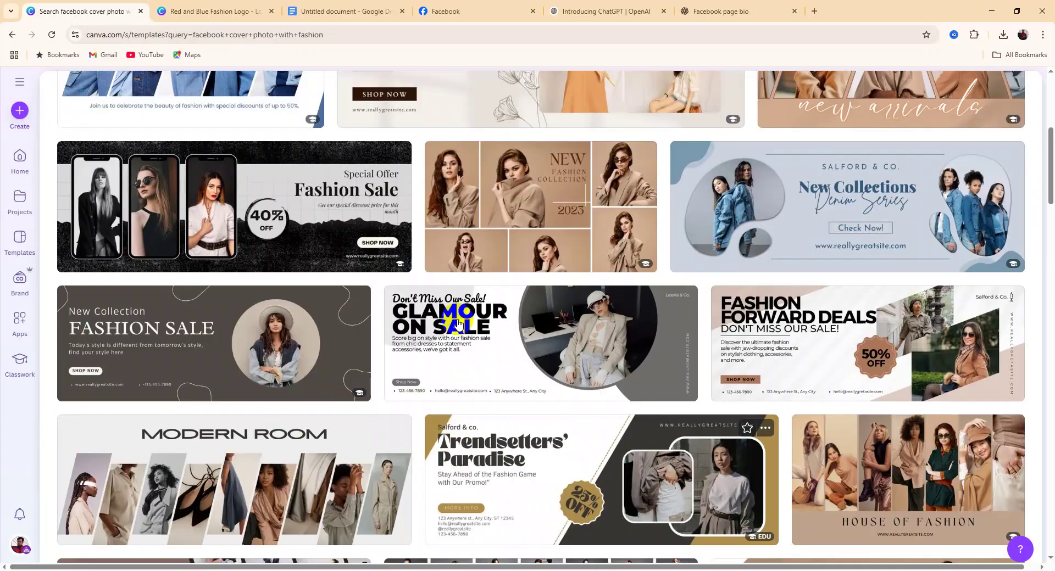
scroll(459, 324, up, 3)
scroll(458, 319, down, 1)
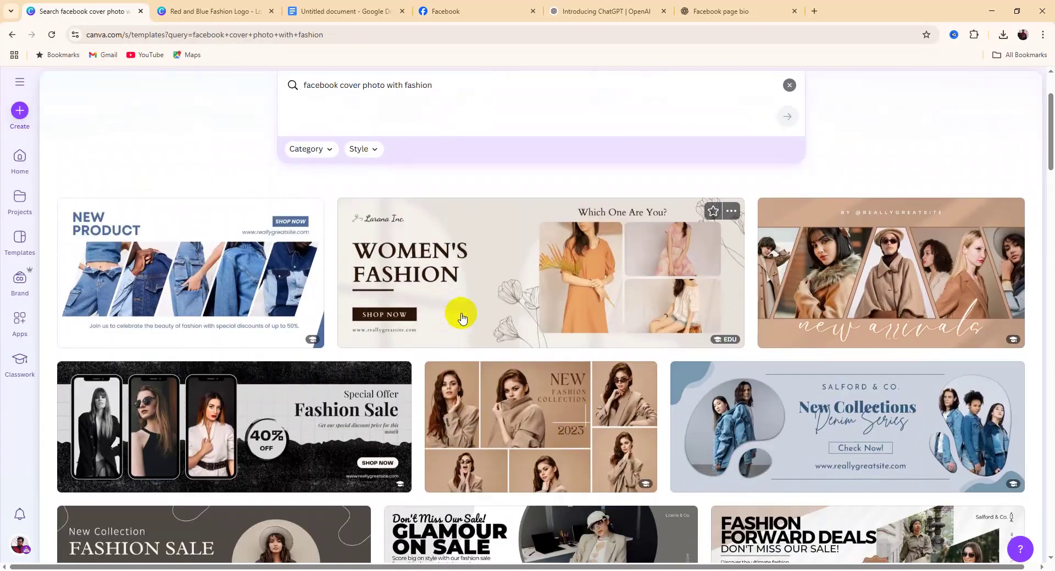
click(439, 288)
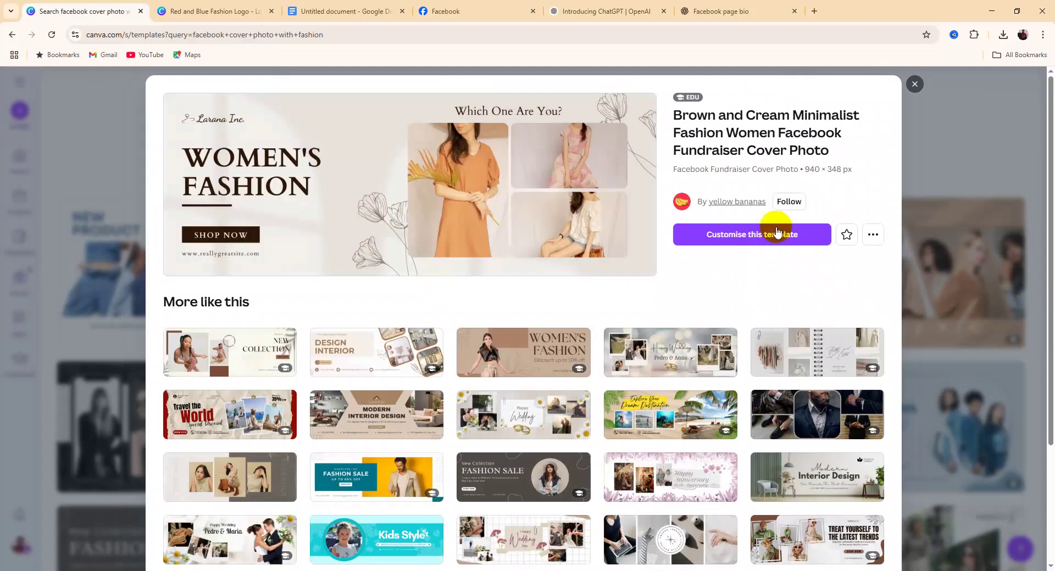
Customise the Women's Fashion cover, retyping its WOMEN'S FASHION headline as FASHION GALLERY
click(752, 234)
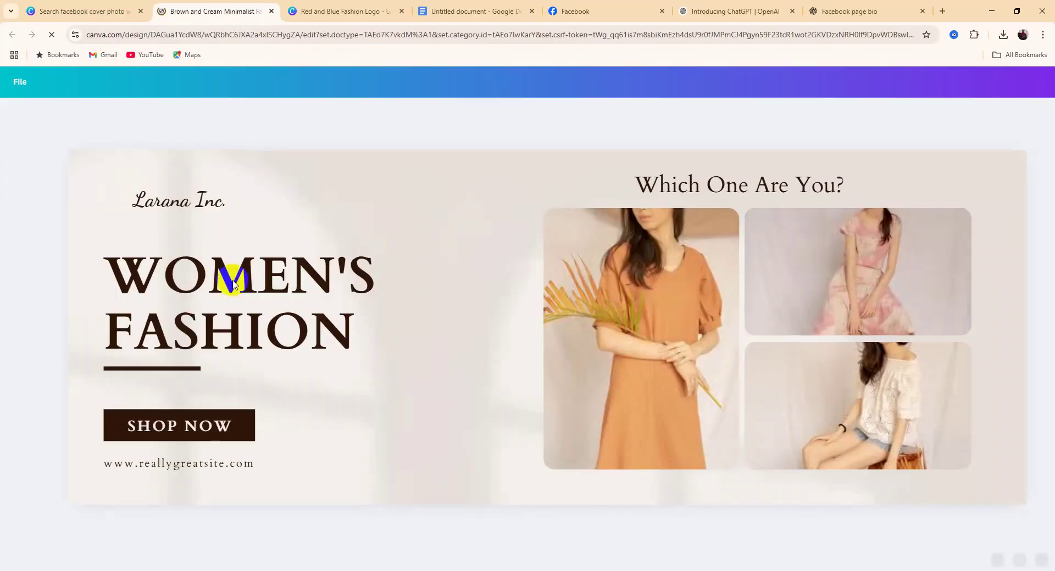
click(370, 333)
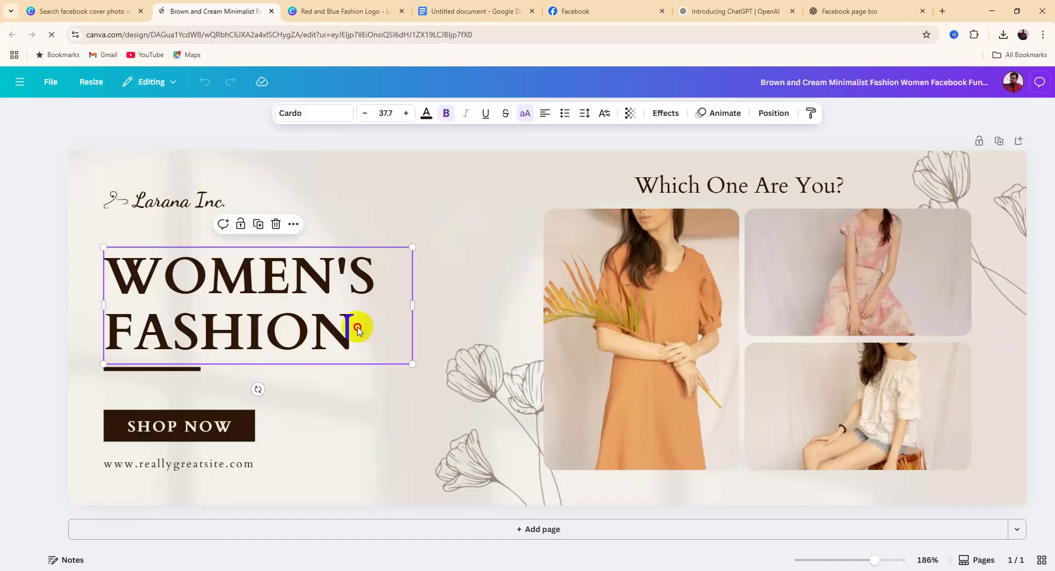
click(370, 333)
click(404, 283)
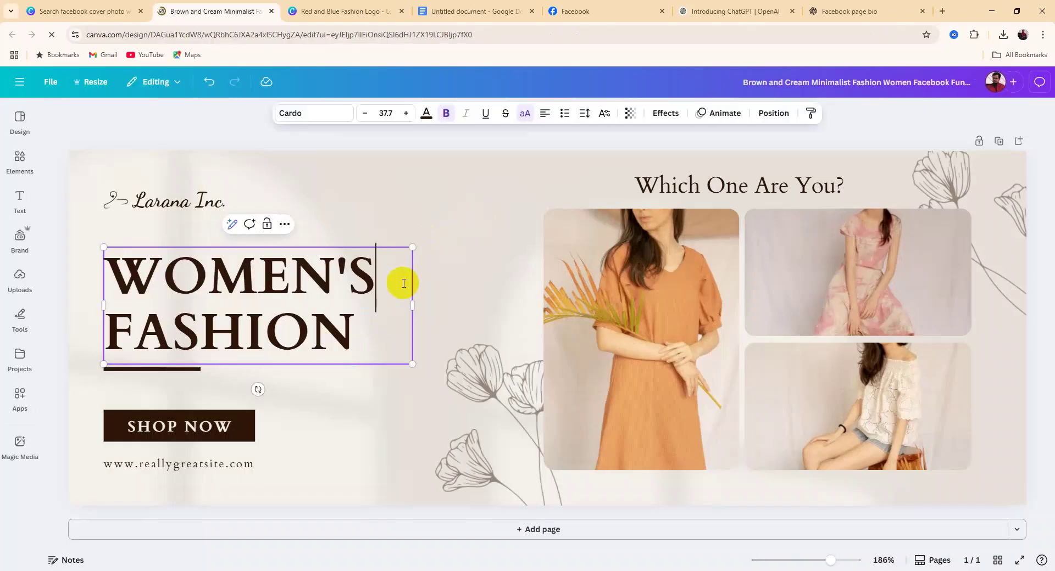
key(BackSpace)
key(BackSpace)
key(BackSpace)
key(BackSpace)
key(BackSpace)
key(BackSpace)
key(BackSpace)
key(BackSpace)
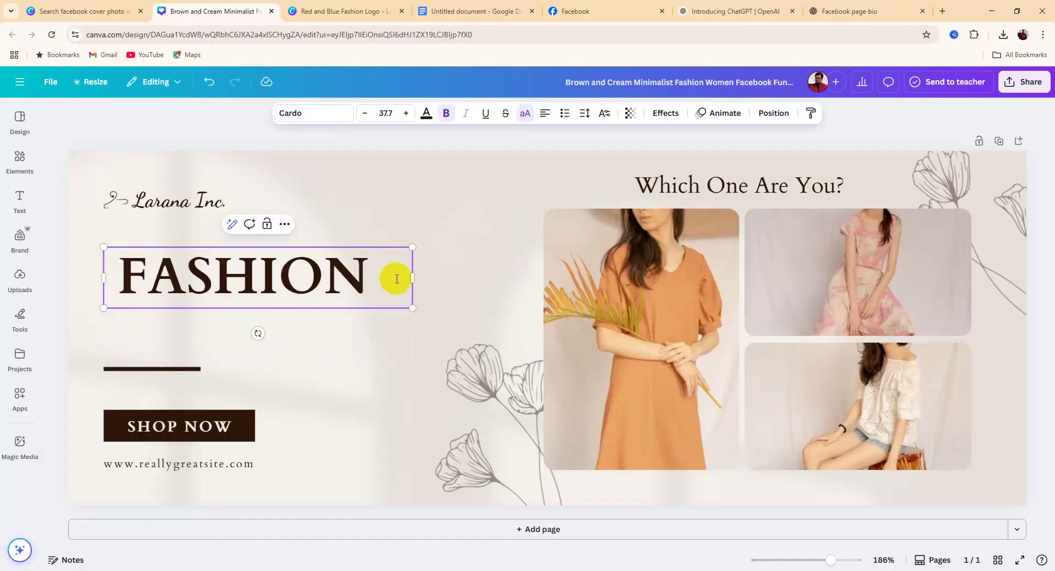
text(FA )
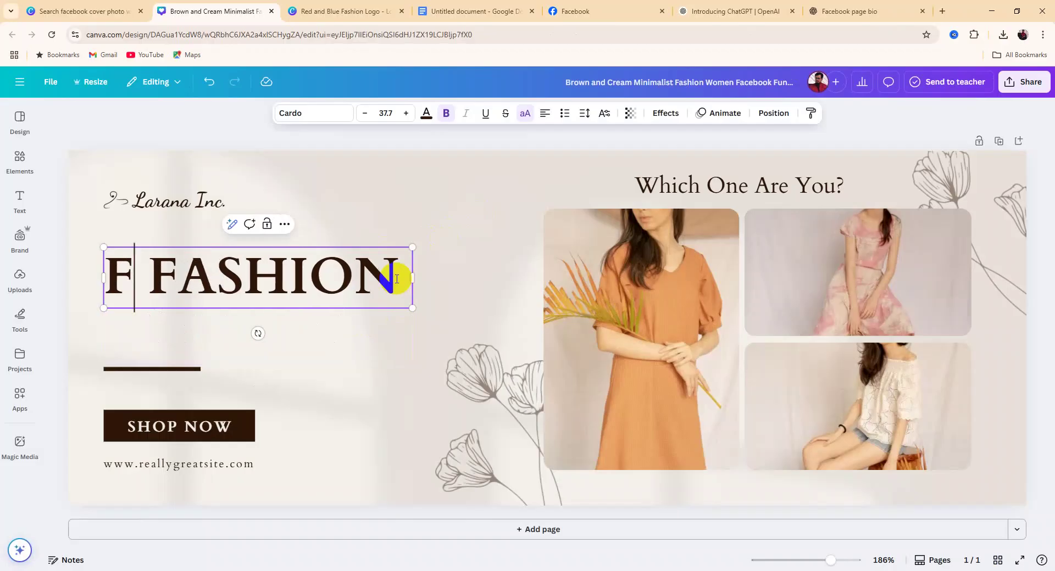
text(SHIO)
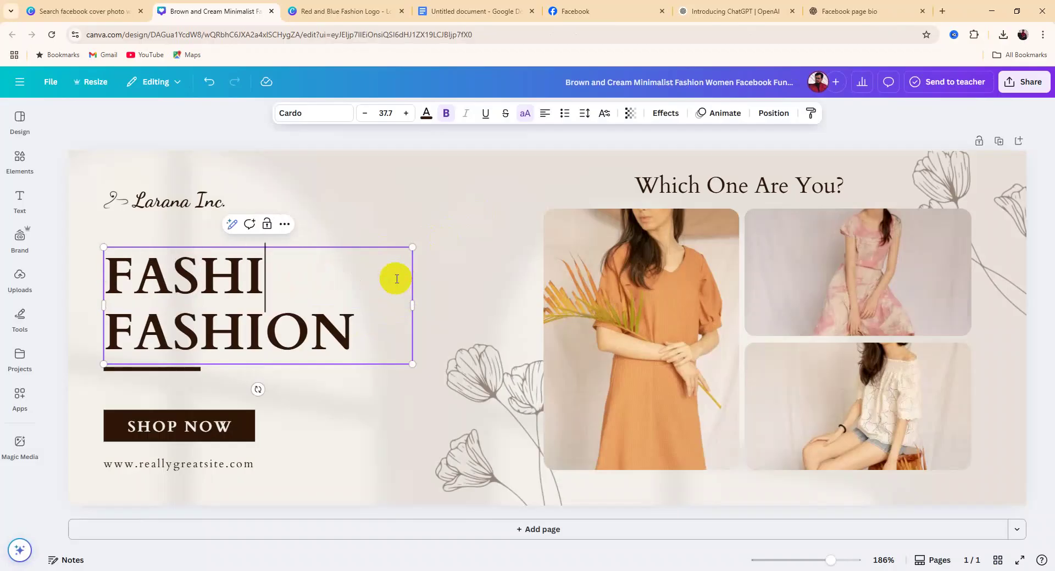
text(N)
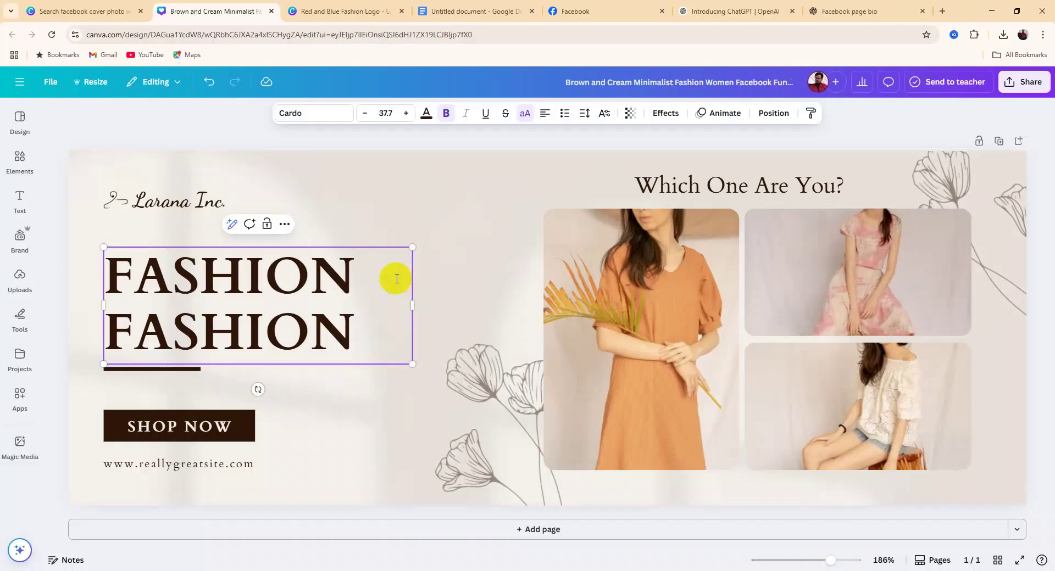
click(356, 337)
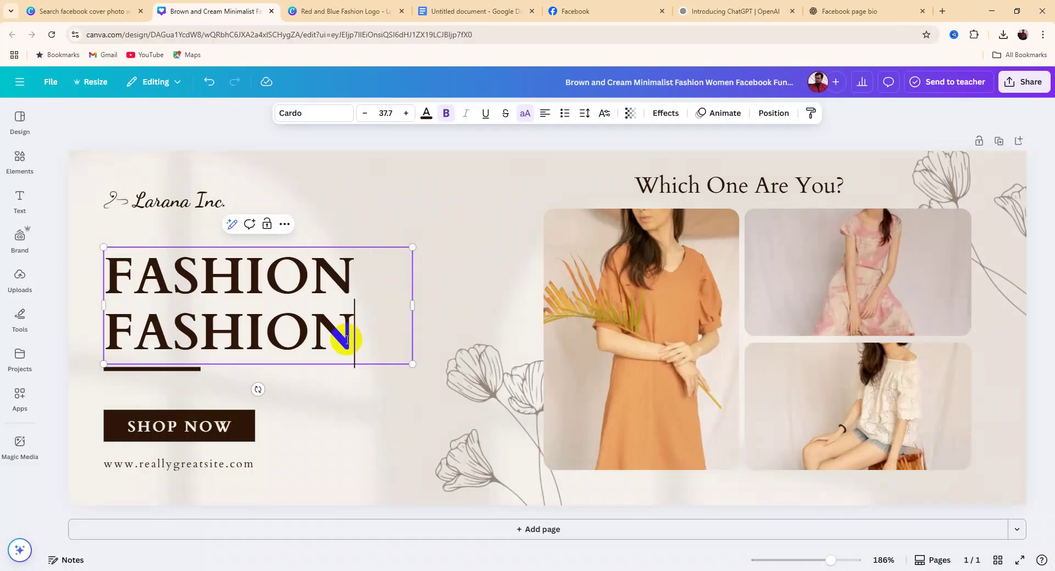
key(BackSpace)
key(BackSpace)
key(BackSpace)
key(BackSpace)
key(BackSpace)
key(BackSpace)
key(BackSpace)
key(BackSpace)
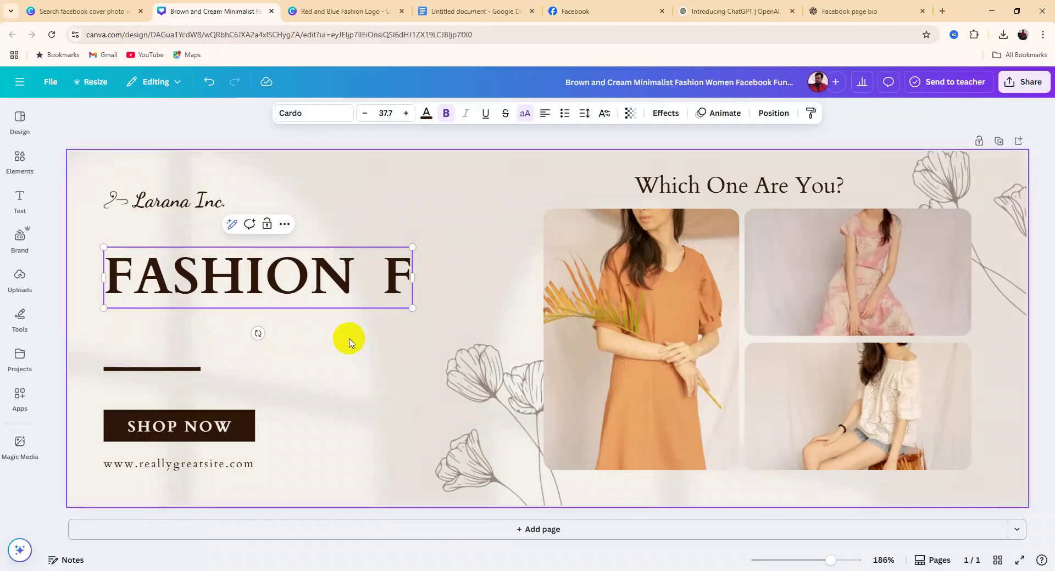
key(BackSpace)
text(GALL)
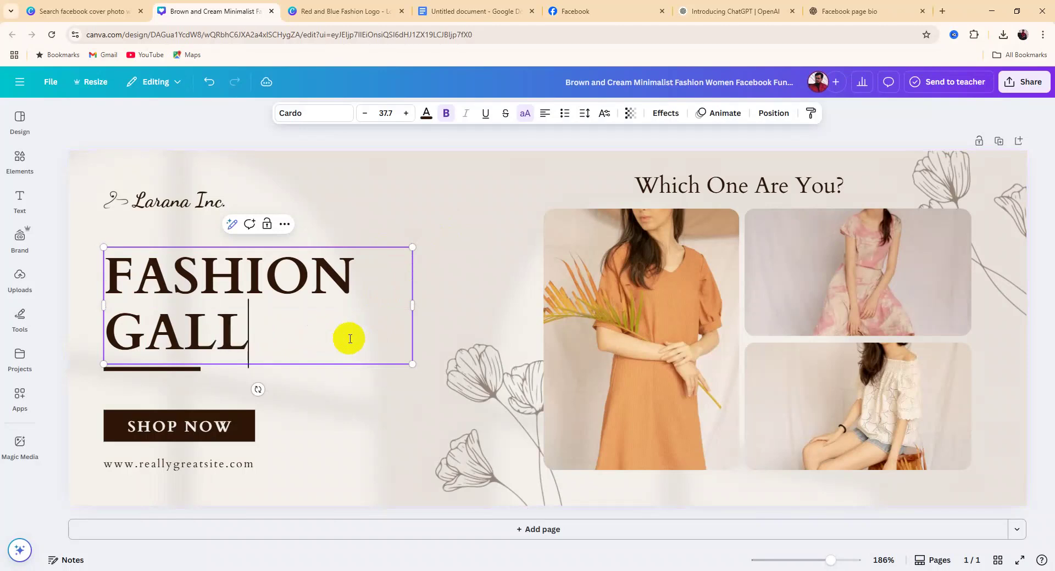
text(ERY)
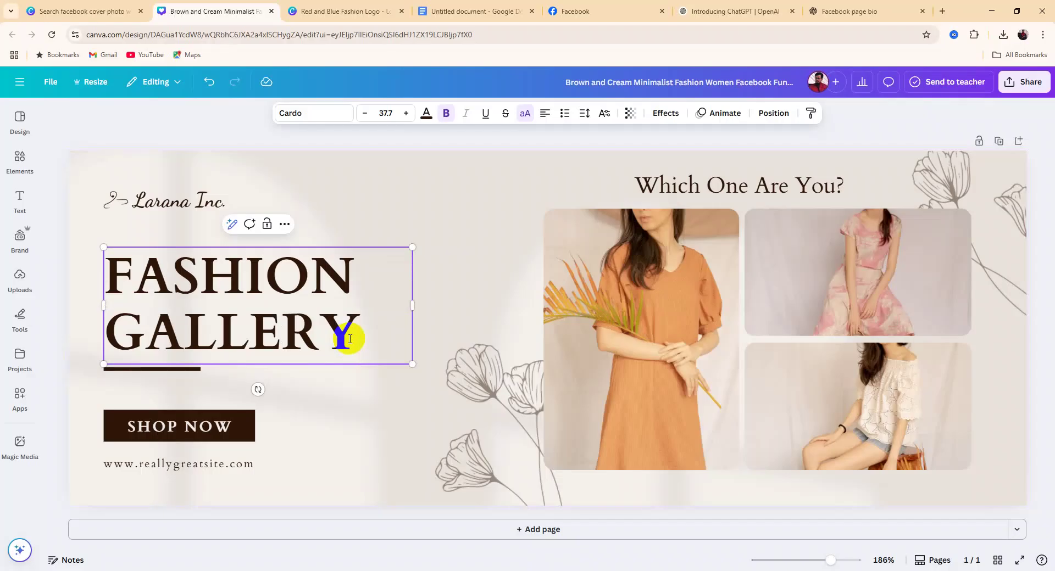
Delete the website address, the company name and its script mark from the cover
click(480, 259)
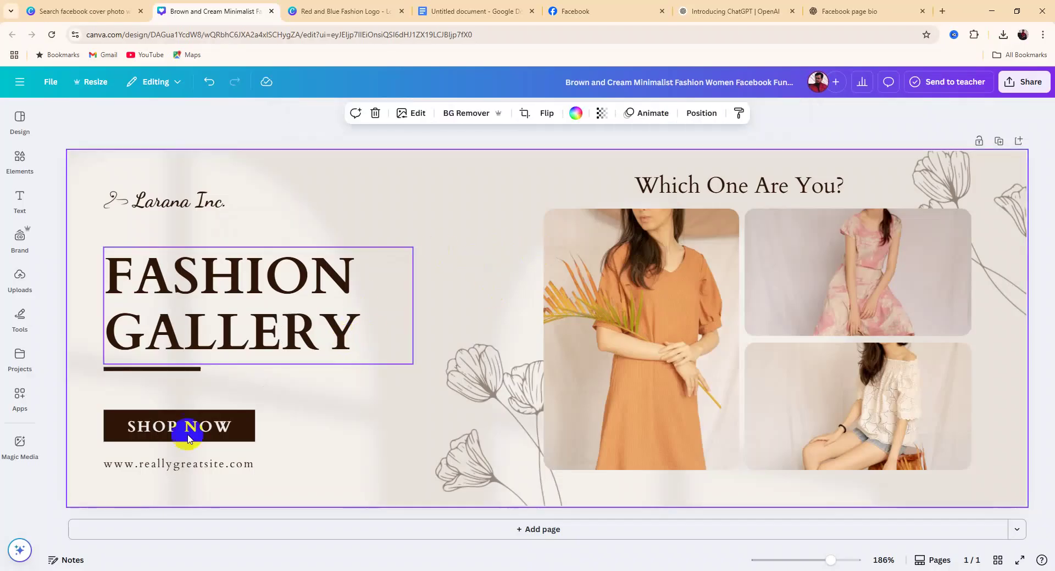
click(254, 466)
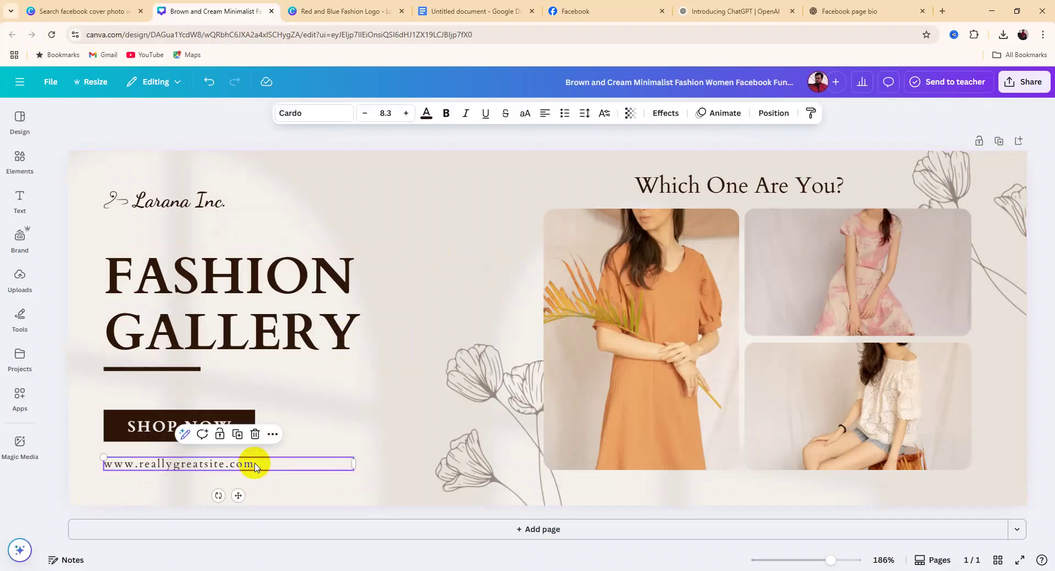
key(Delete)
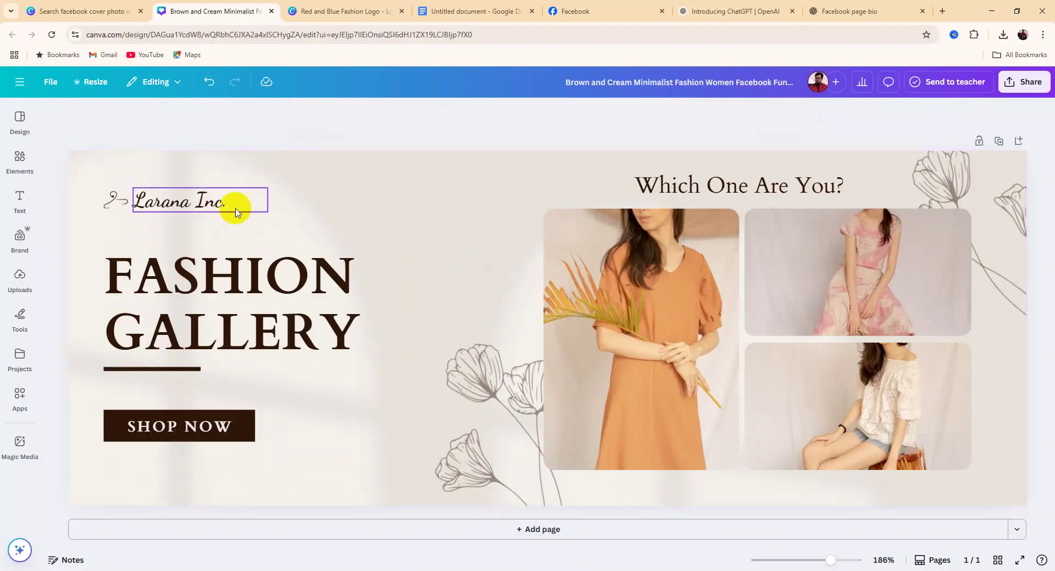
click(218, 207)
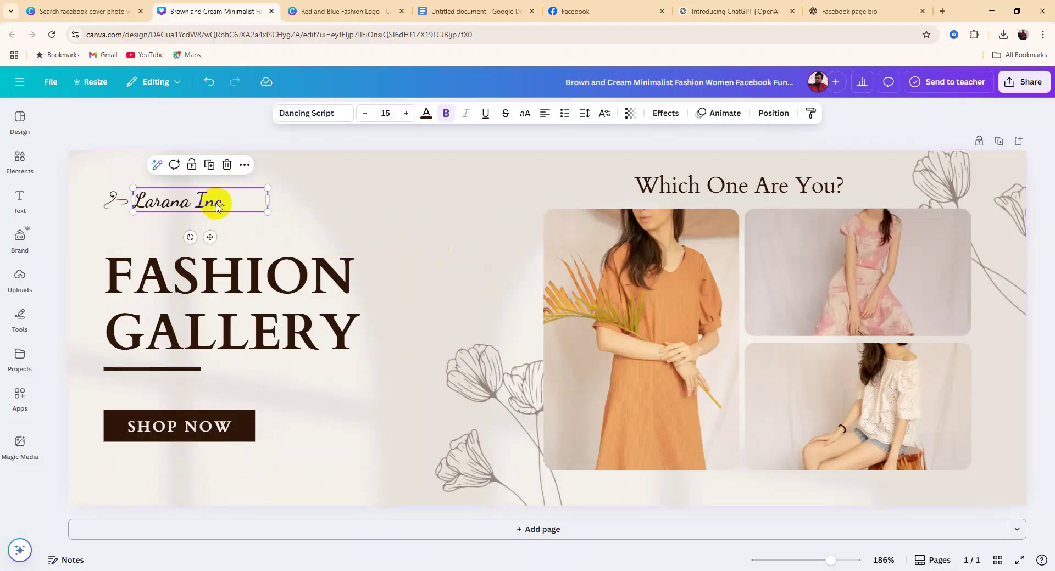
key(Delete)
click(114, 202)
key(Delete)
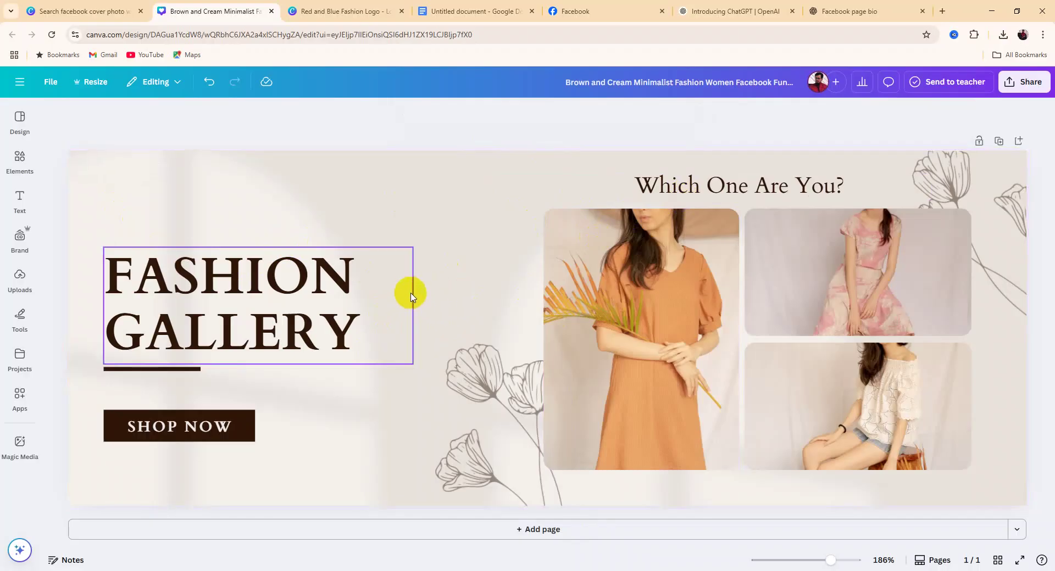
click(1017, 94)
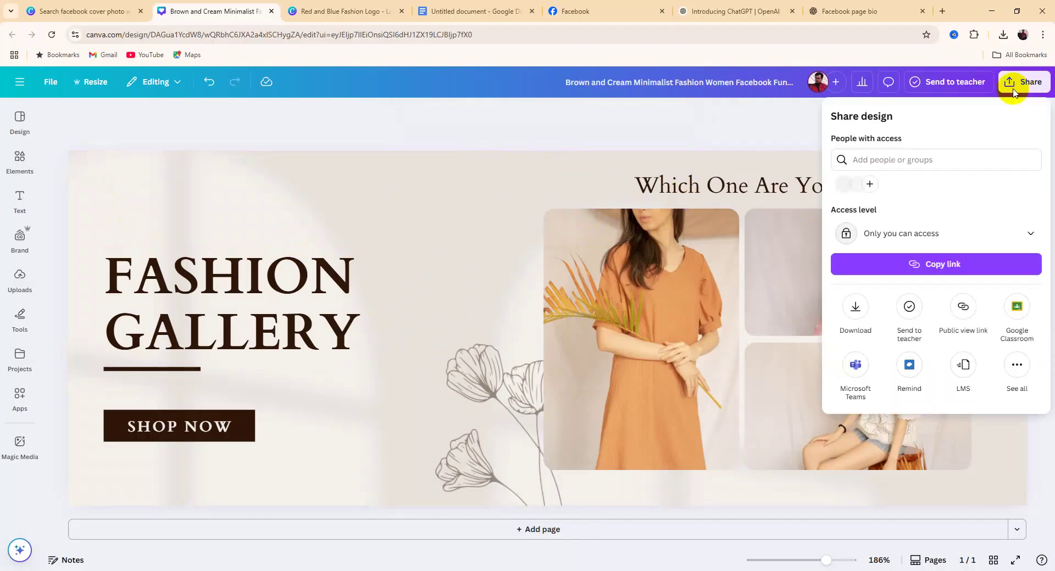
Download the Canva cover as a PNG at size 3.125 (2,938 × 1,088 px)
click(859, 315)
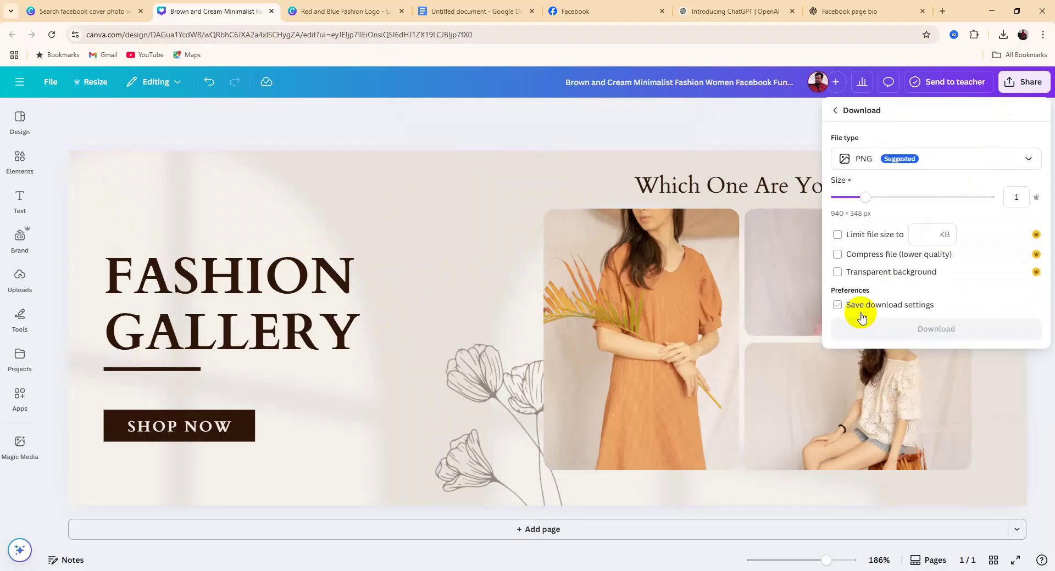
drag(864, 196, 1004, 197)
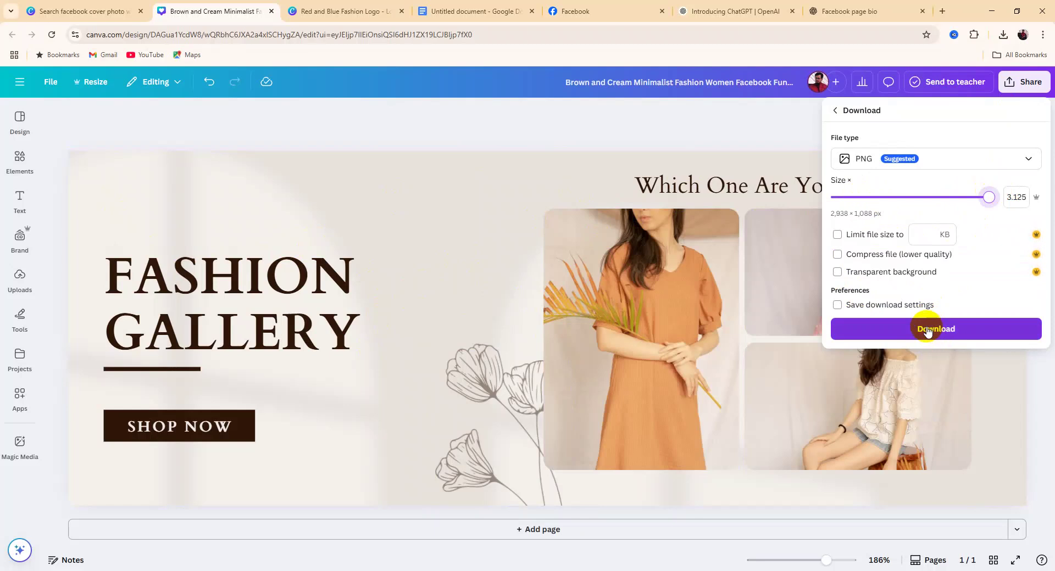
click(927, 330)
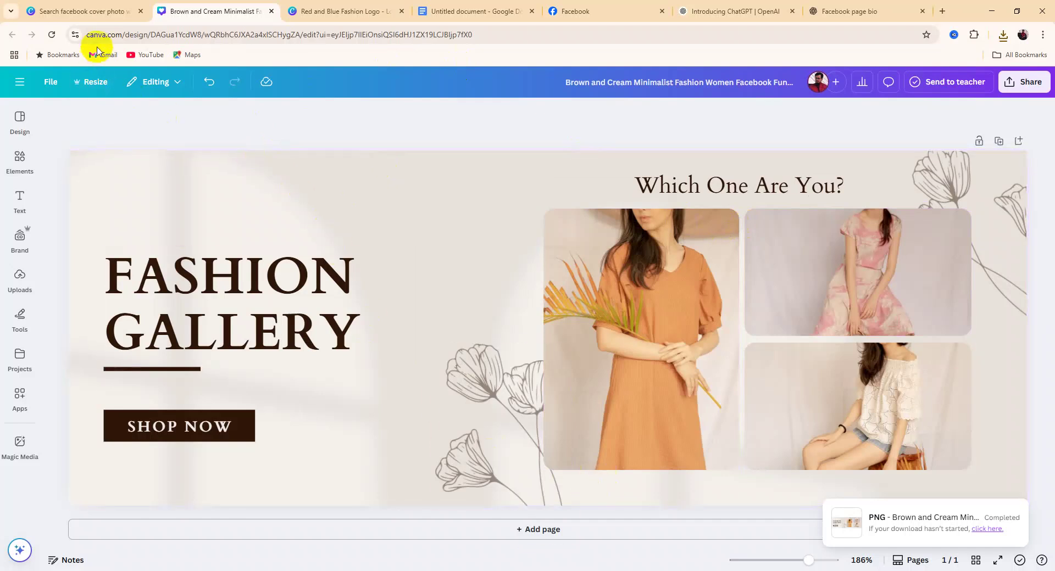
Upload the downloaded cover image from the computer as the Fashion Gallery cover photo
click(572, 13)
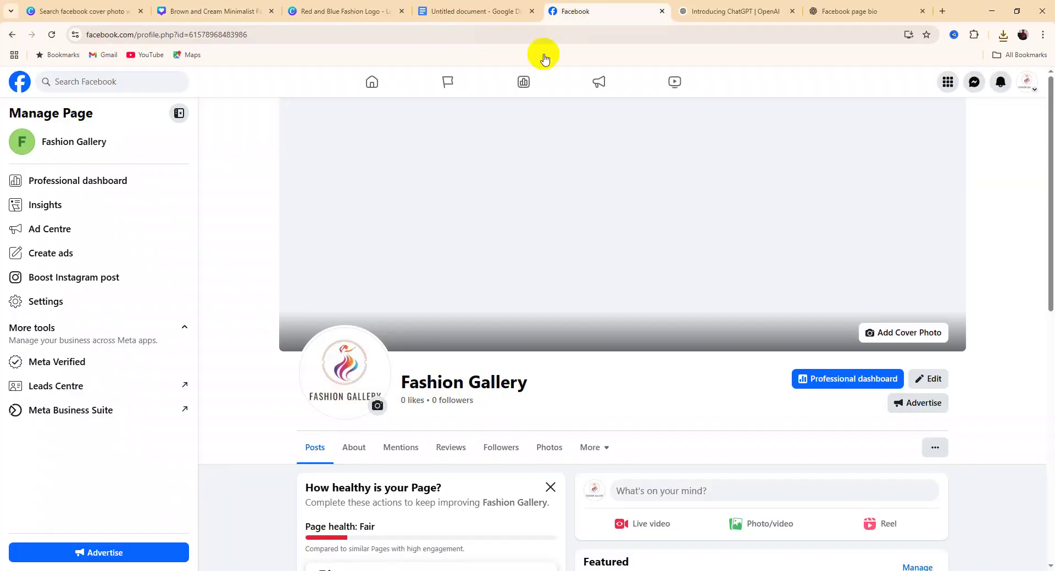
click(728, 256)
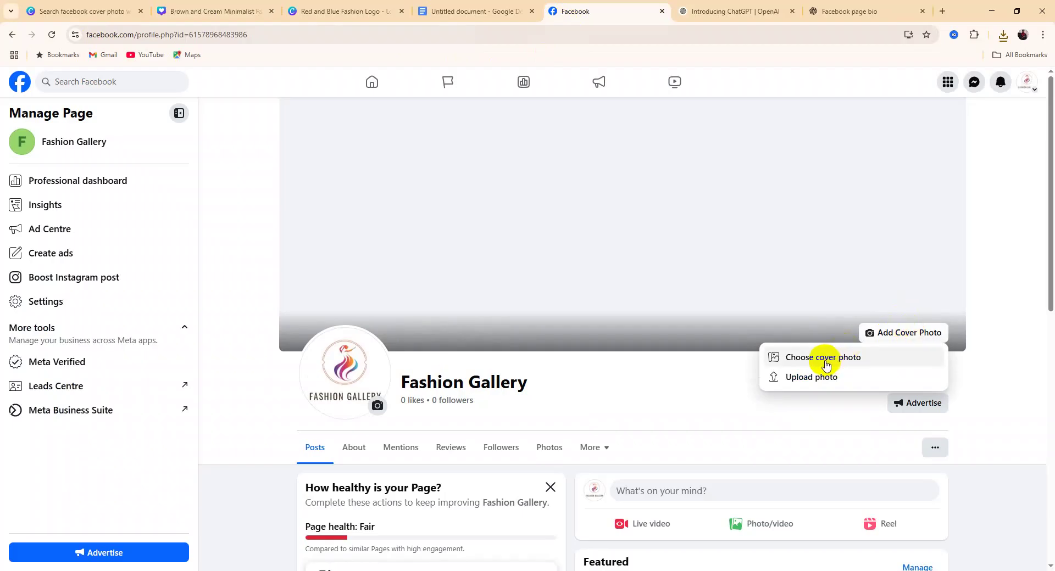
click(803, 378)
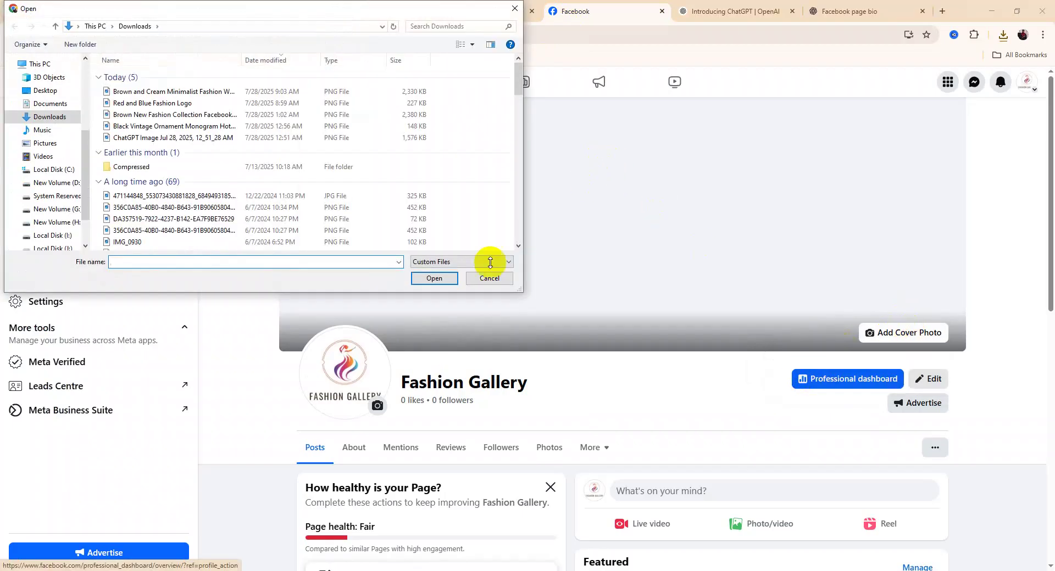
click(146, 92)
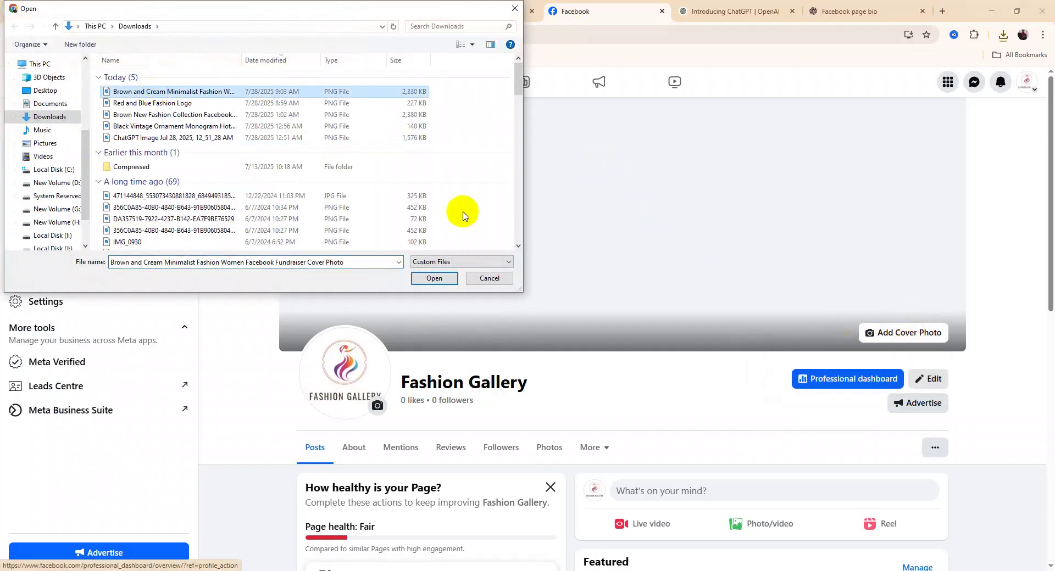
click(438, 278)
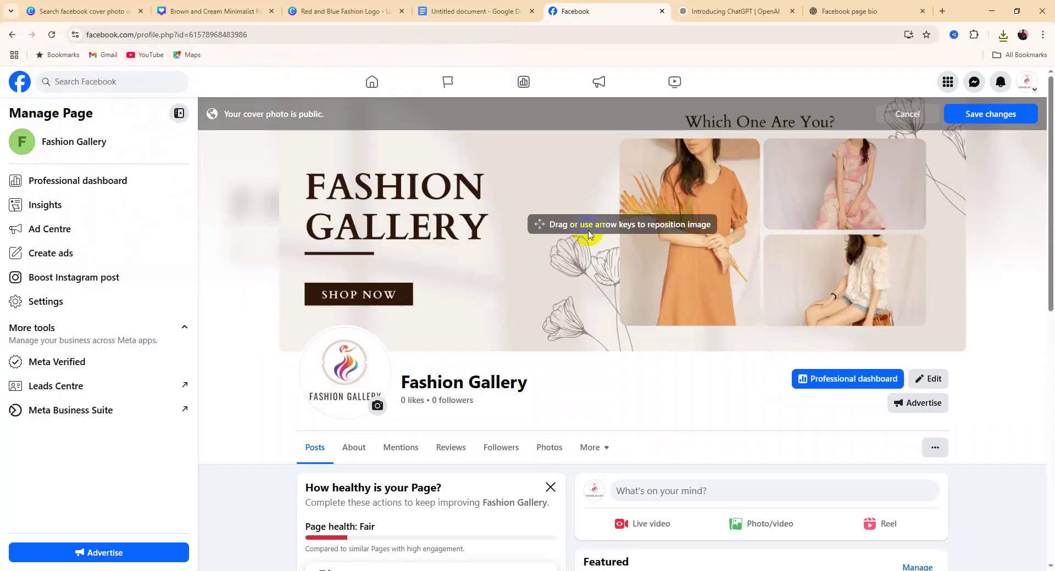
Set the cover photo's position, save the changes, and review the updated Page
click(582, 274)
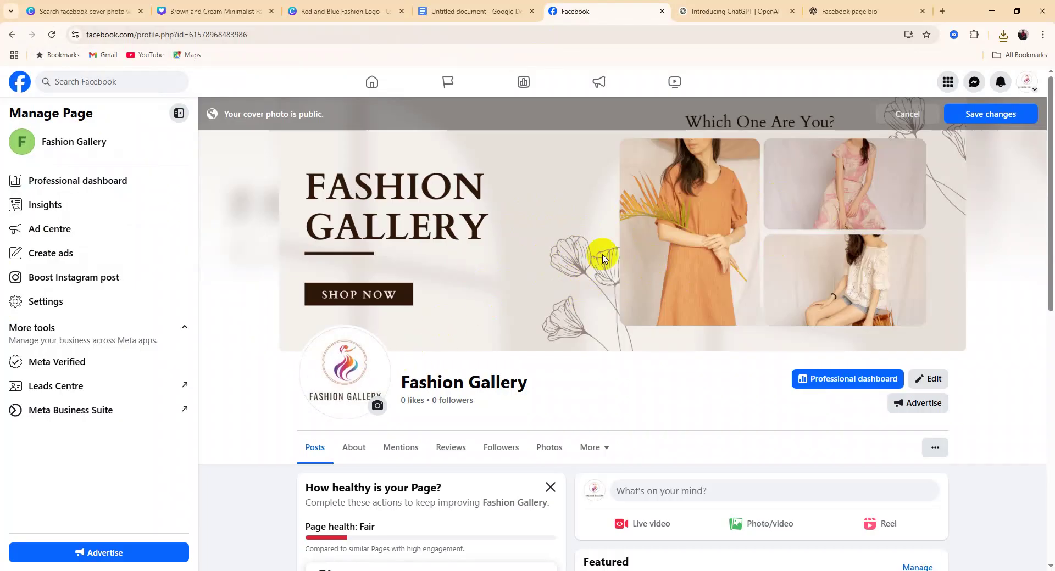
click(992, 117)
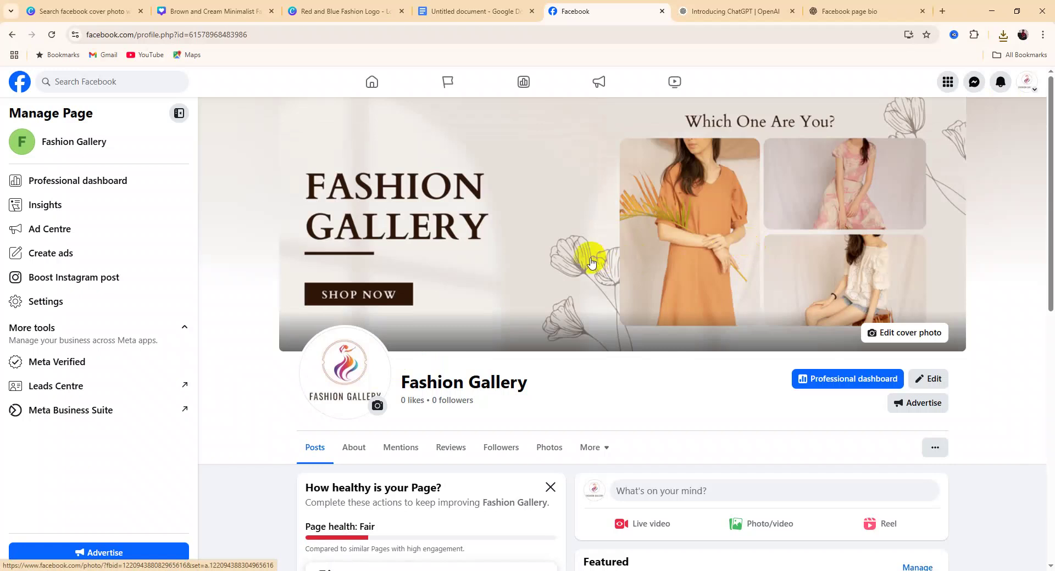
scroll(549, 240, down, 3)
scroll(547, 242, down, 4)
scroll(547, 242, up, 4)
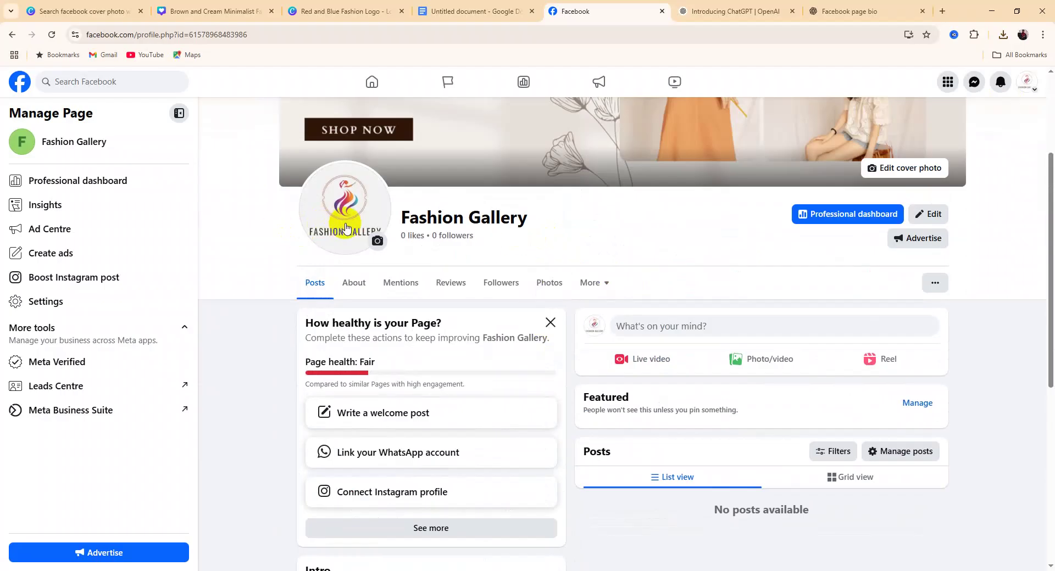
scroll(299, 236, up, 3)
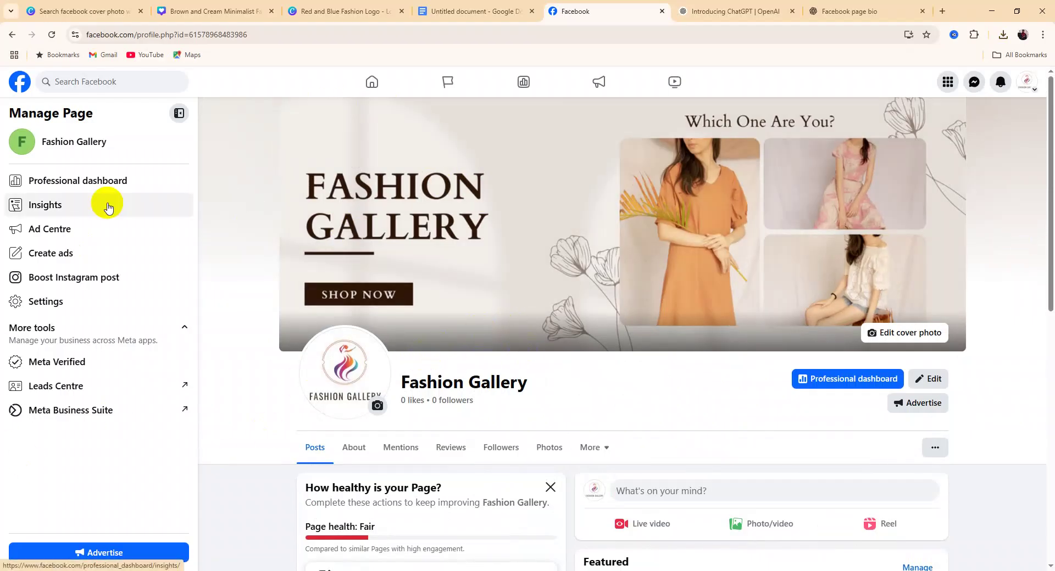
click(472, 10)
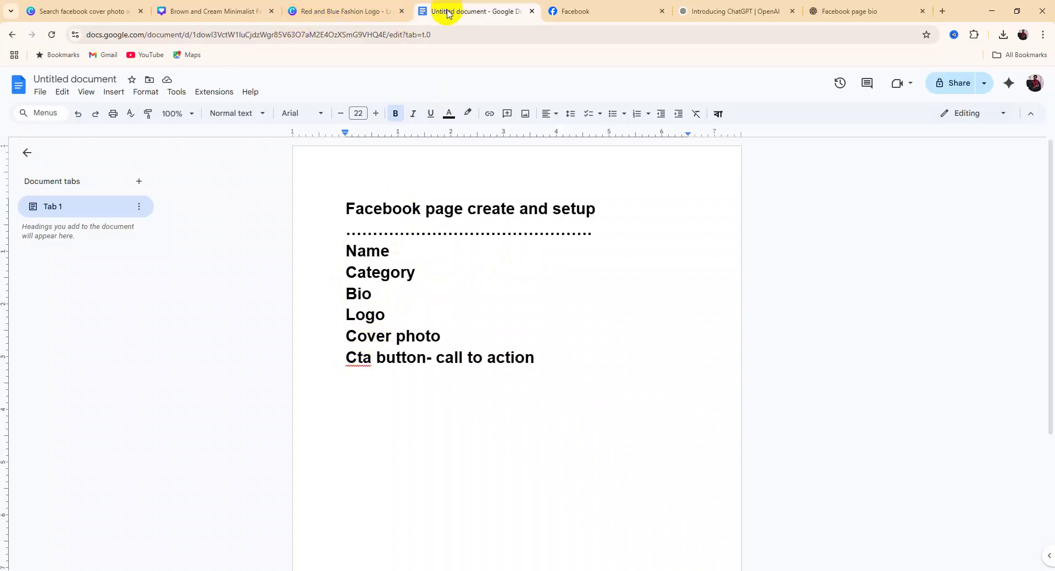
Choose Add Action Button from the Page's ... options menu under the cover
click(605, 14)
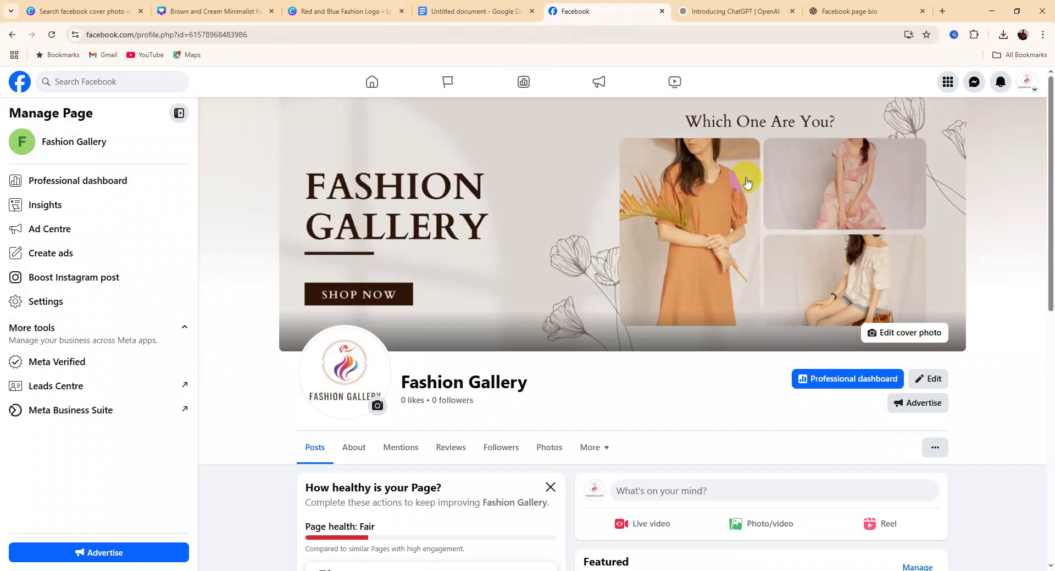
scroll(874, 338, down, 3)
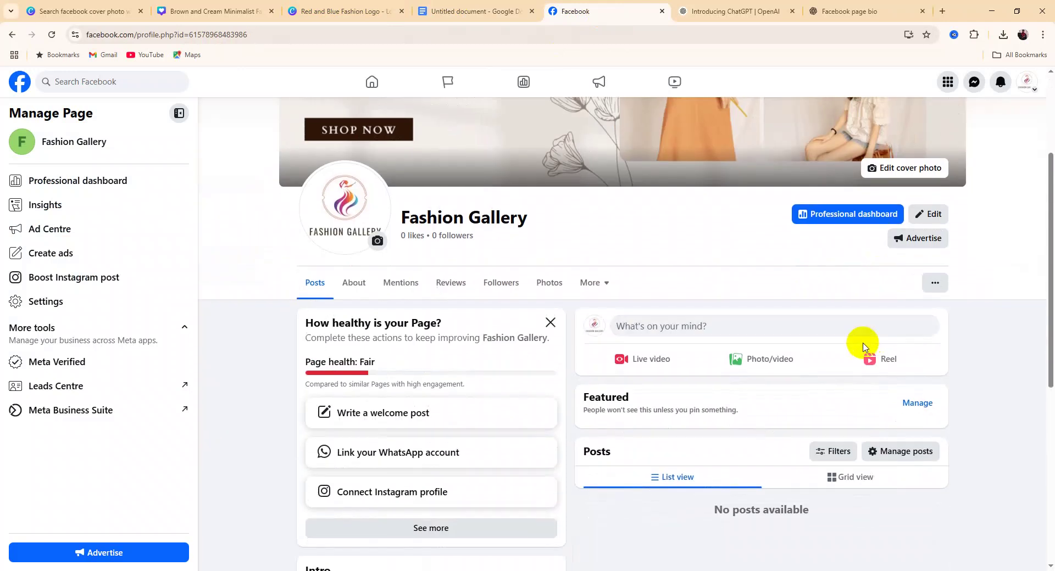
click(935, 287)
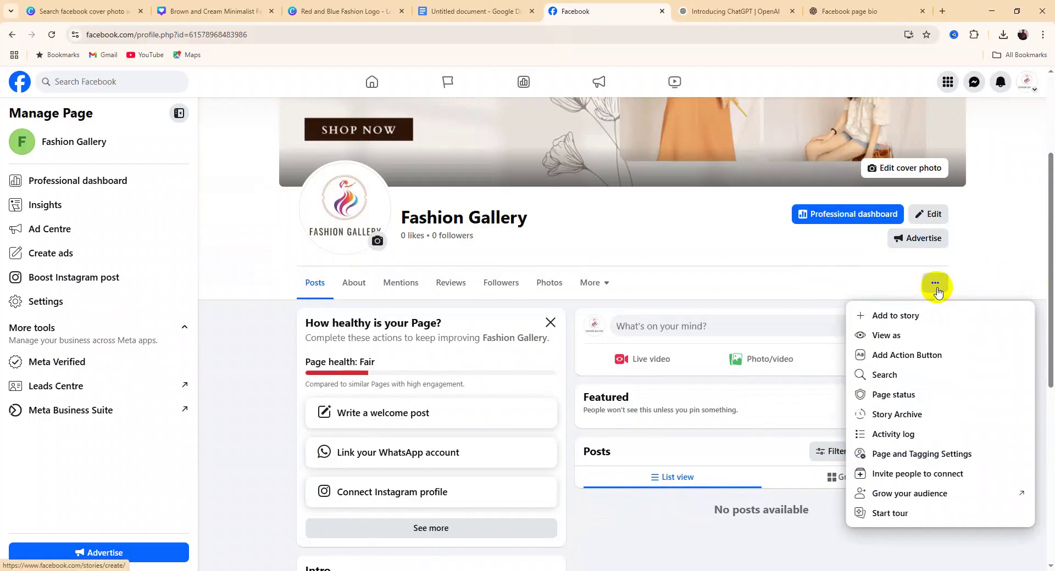
scroll(910, 351, down, 1)
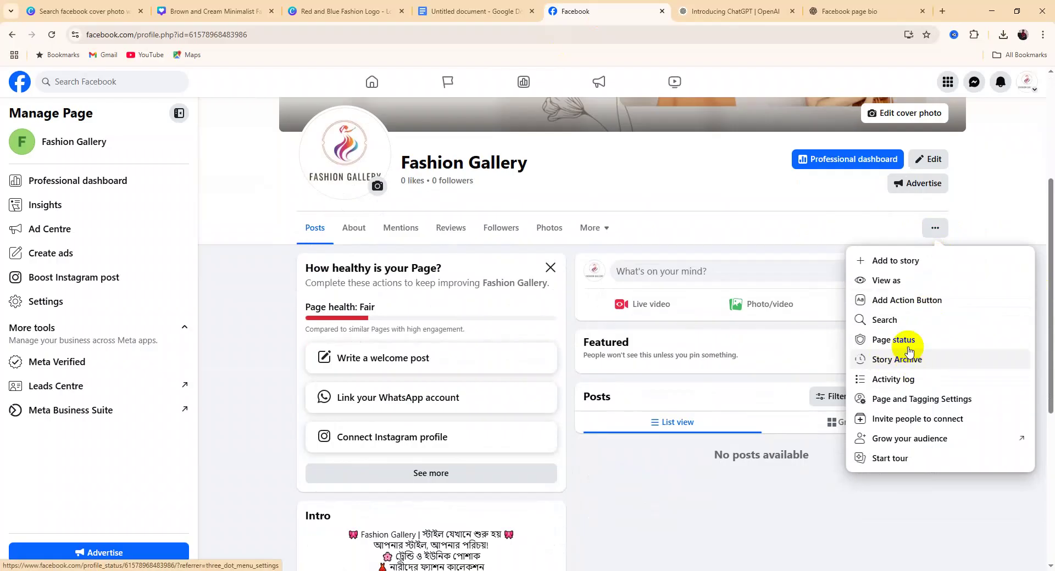
click(888, 301)
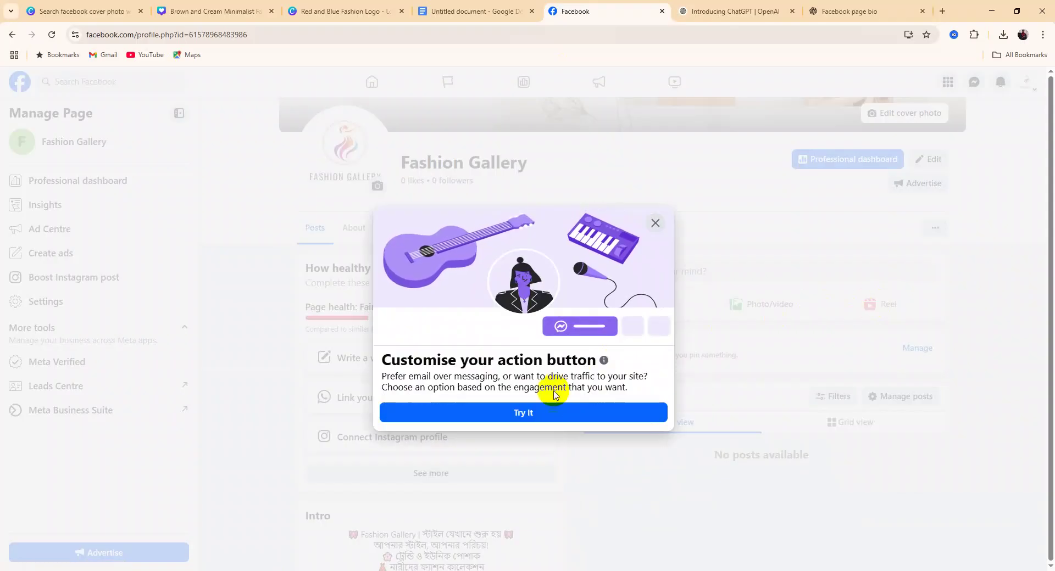
Choose Try It, select the Book now option, and continue to its setup
click(549, 413)
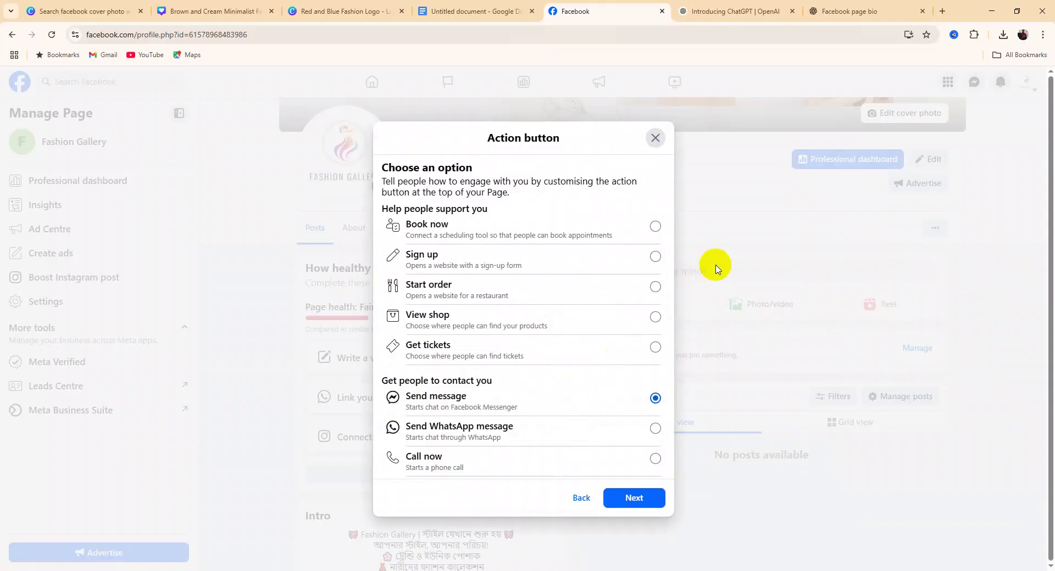
scroll(465, 378, down, 5)
scroll(465, 383, up, 5)
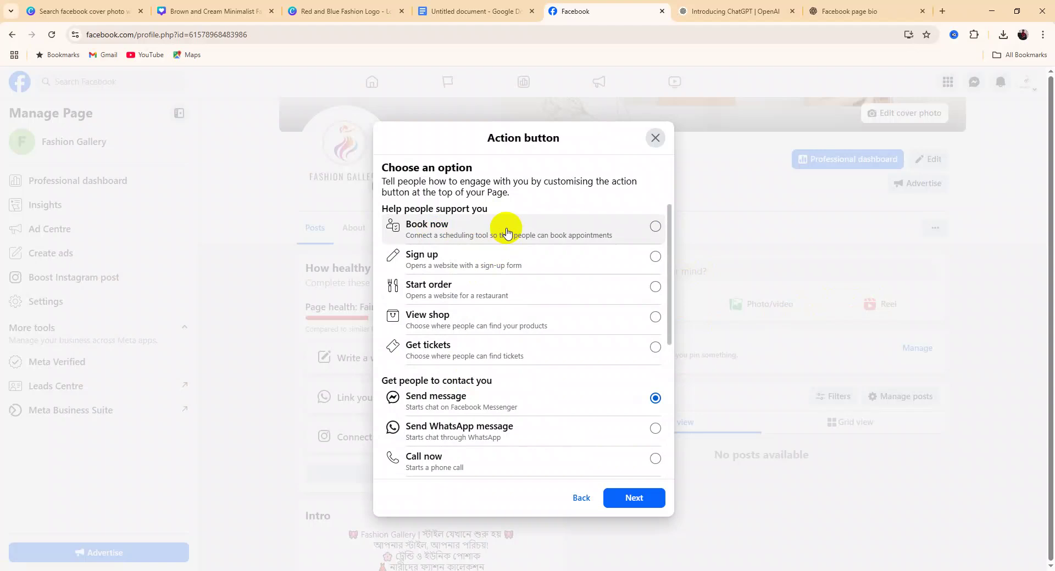
click(627, 233)
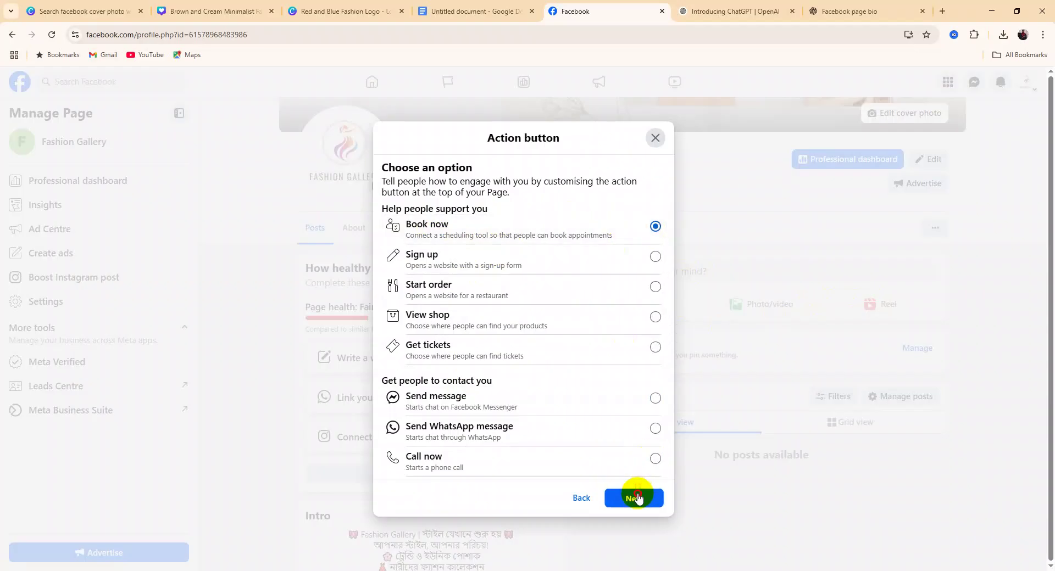
click(634, 498)
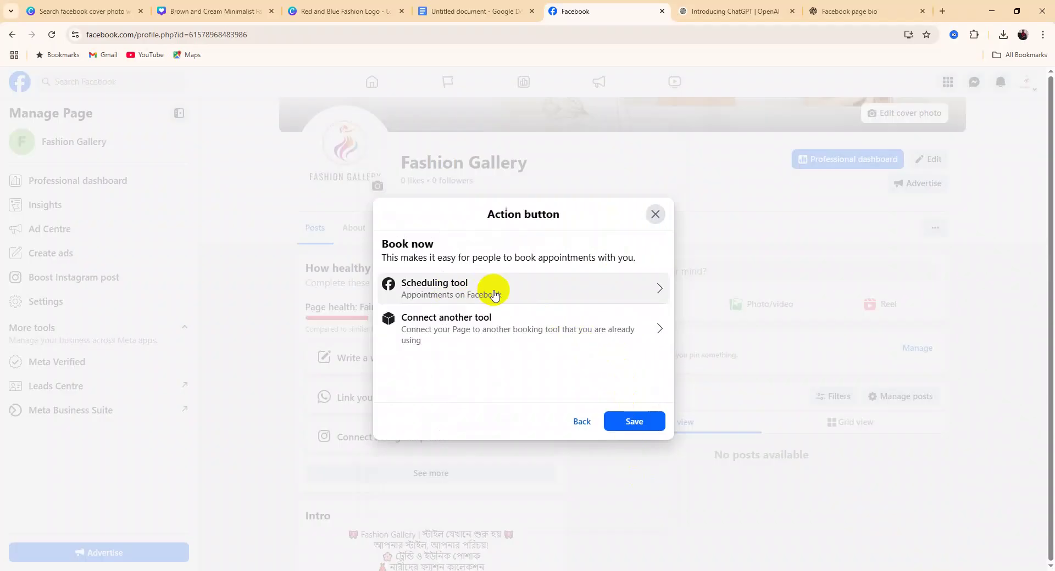
Step back from the Book now setup to the action button choices
click(577, 426)
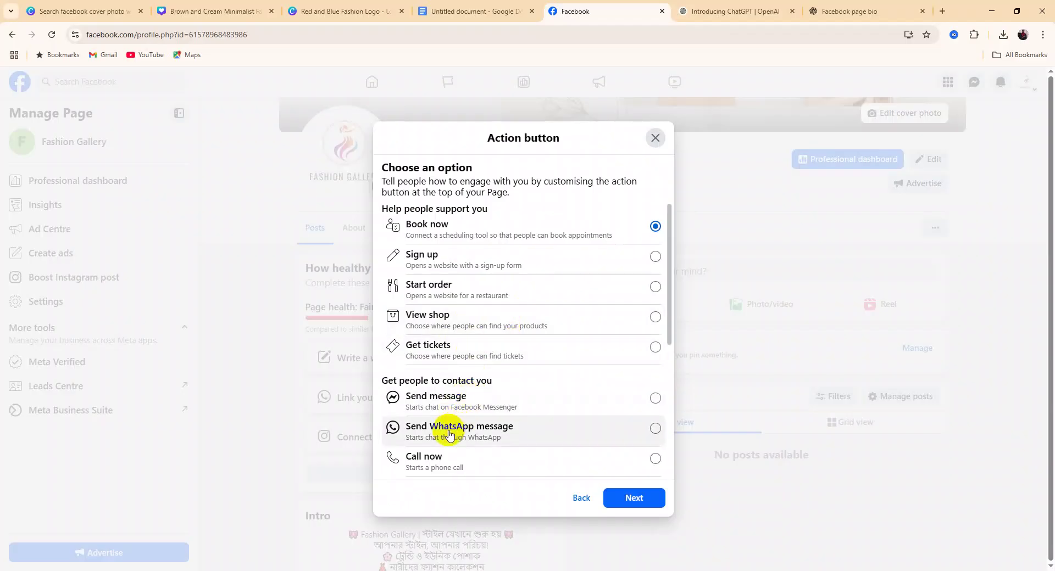
Select Send message via Messenger as the action button and save it
scroll(453, 426, down, 2)
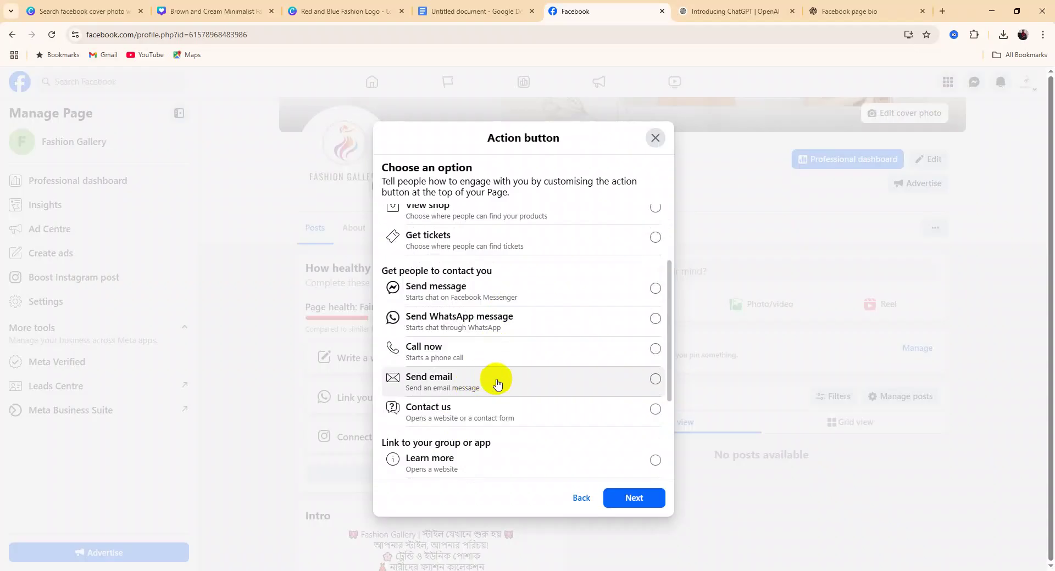
scroll(503, 390, up, 2)
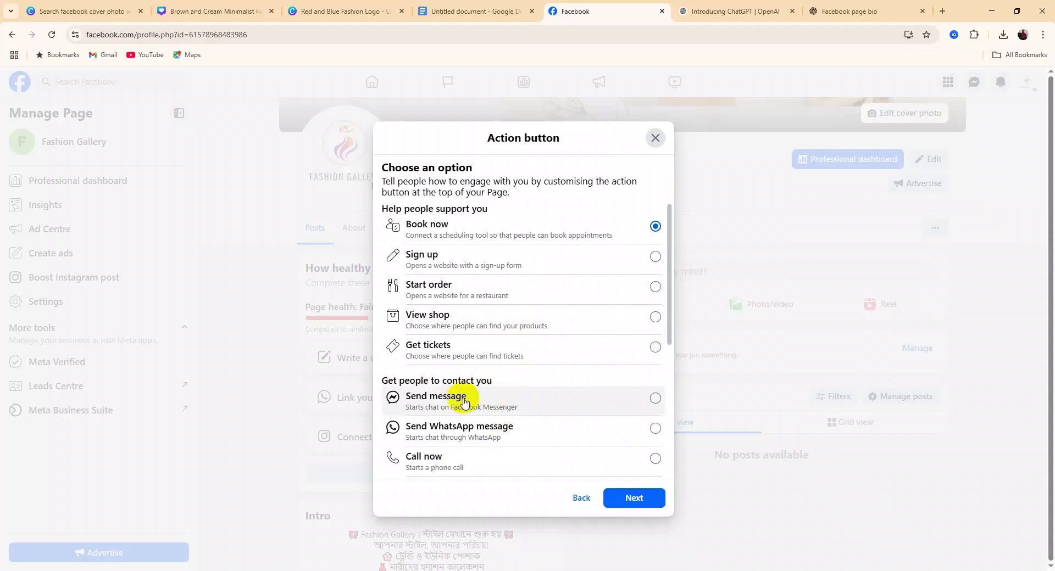
scroll(482, 410, down, 2)
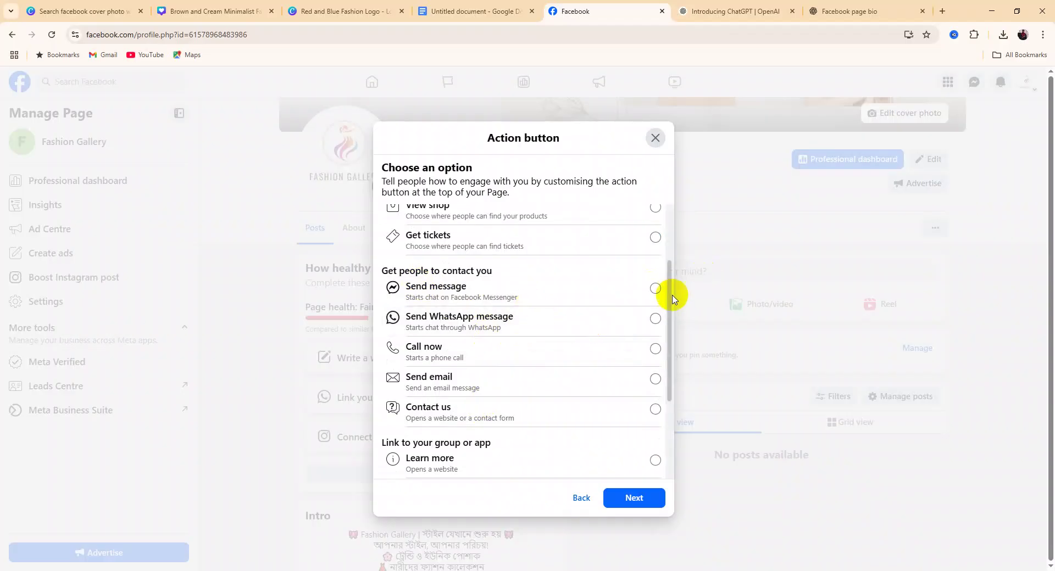
click(645, 295)
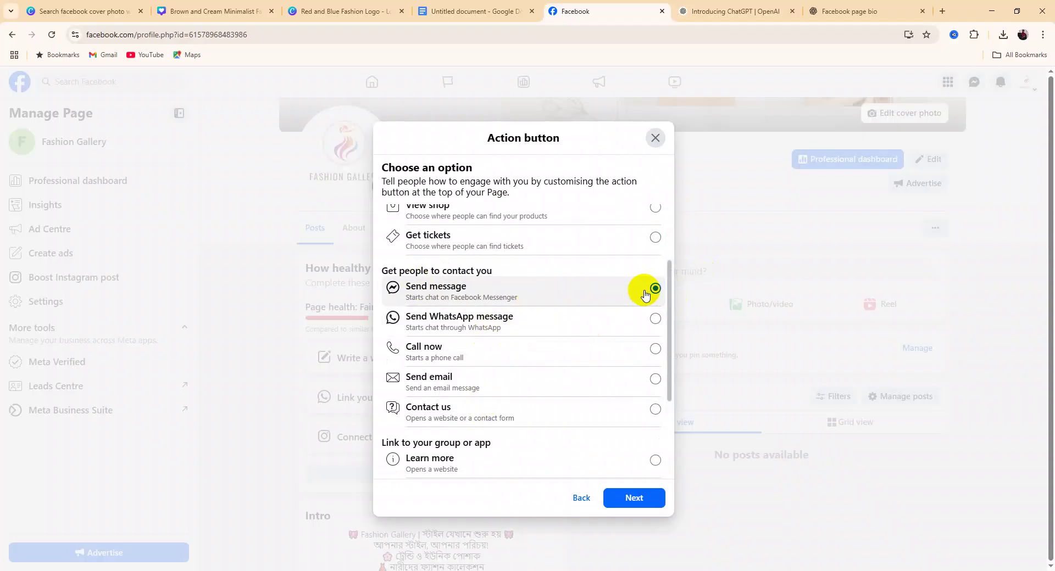
click(630, 500)
click(639, 425)
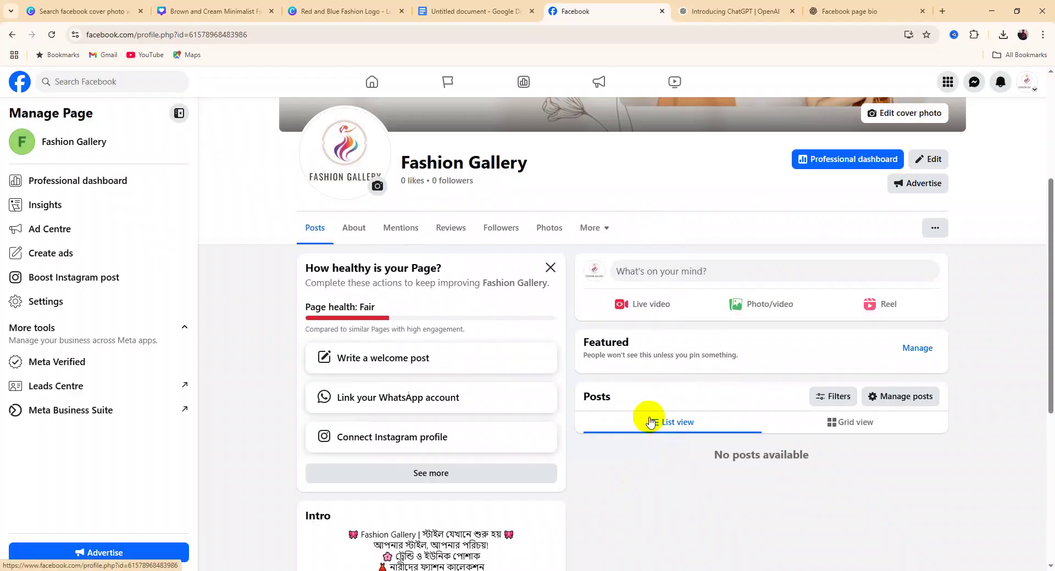
Scroll to the top of the Page and open the ... menu beside the tabs
scroll(702, 438, up, 4)
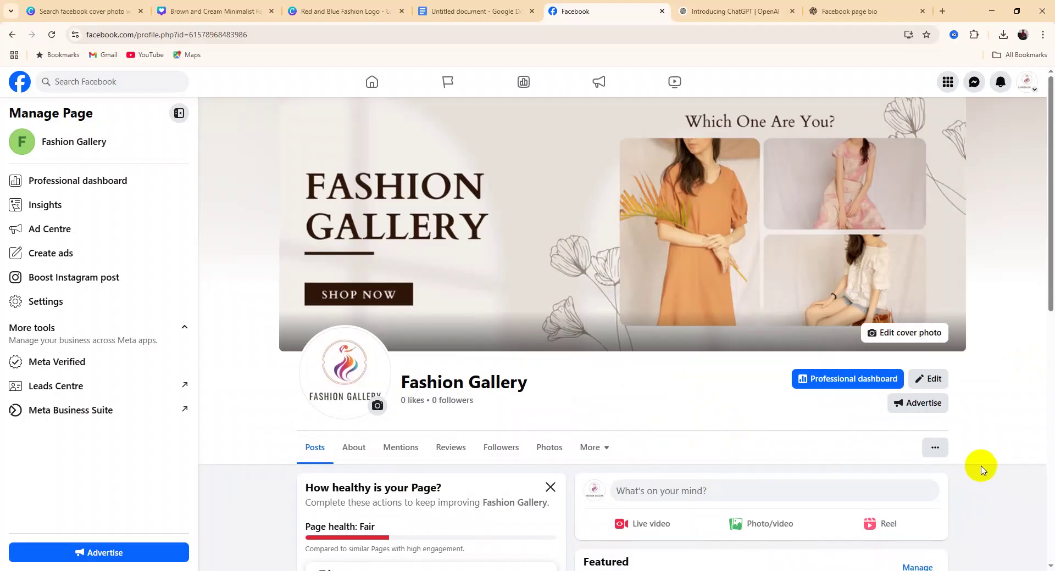
click(936, 454)
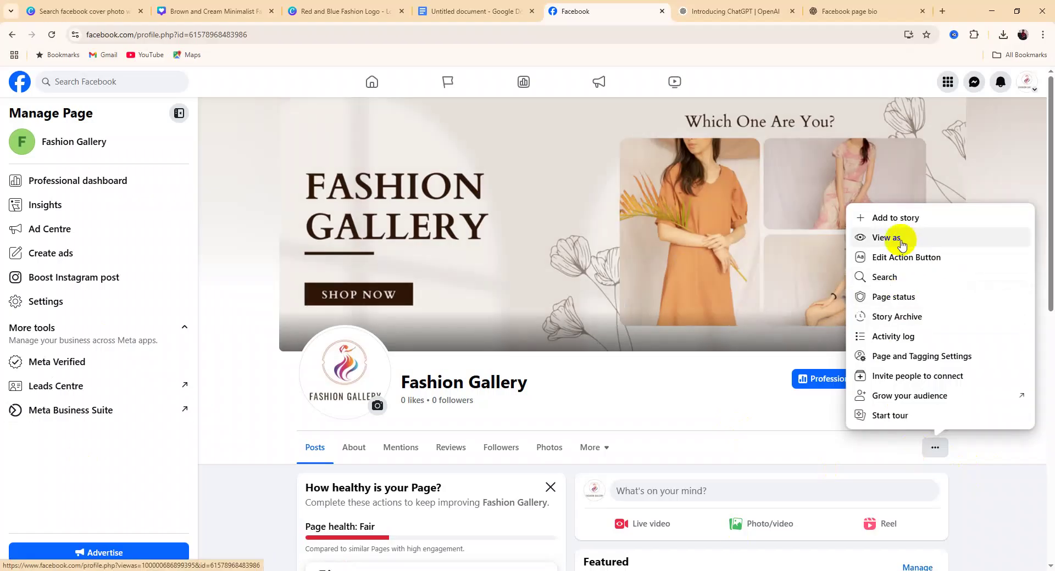
Preview the Page with View As, check its Message button, then exit the preview
click(901, 237)
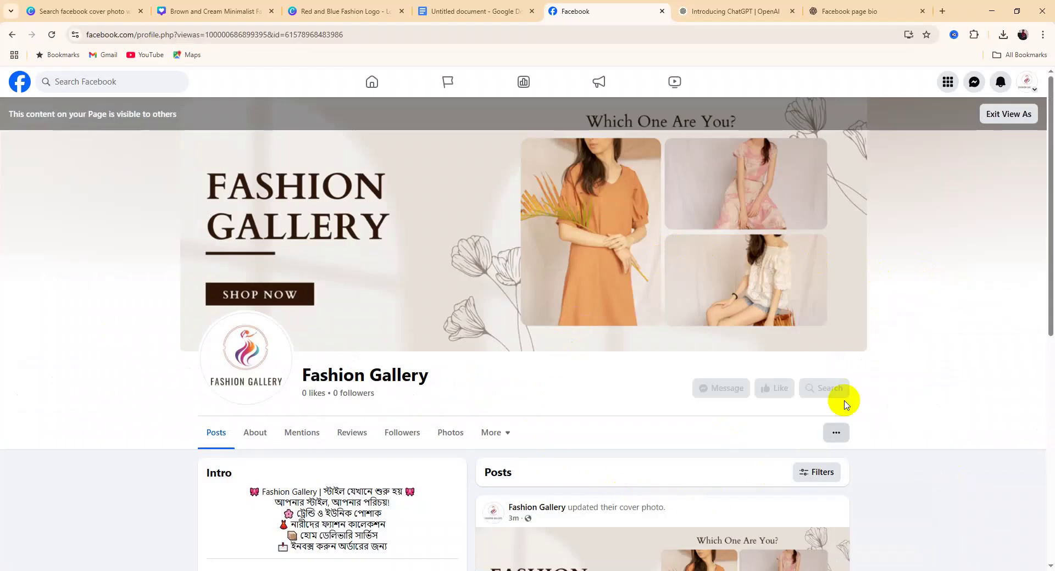
scroll(877, 350, down, 1)
scroll(878, 350, down, 4)
scroll(820, 431, up, 5)
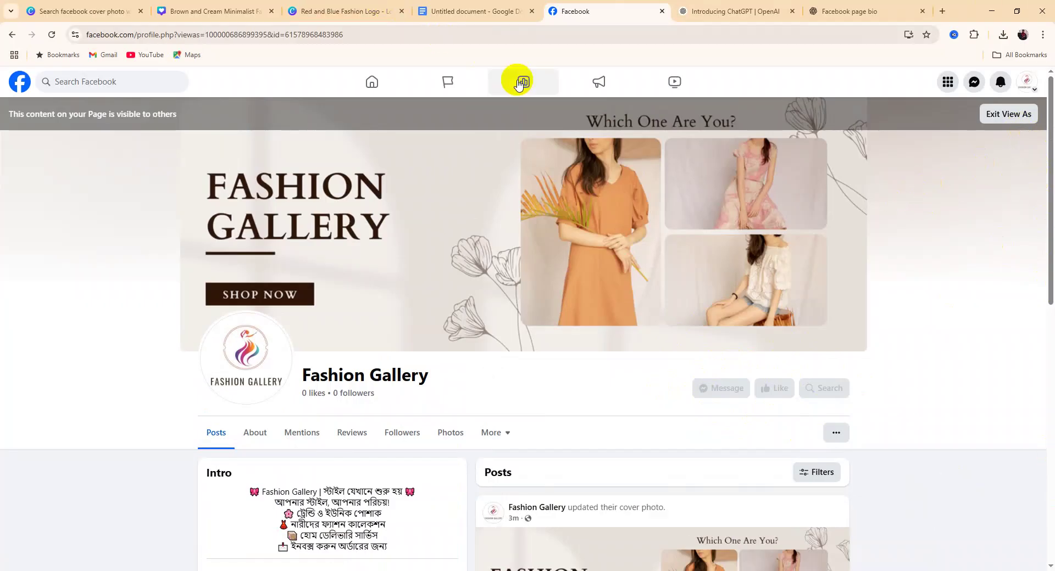
click(1017, 113)
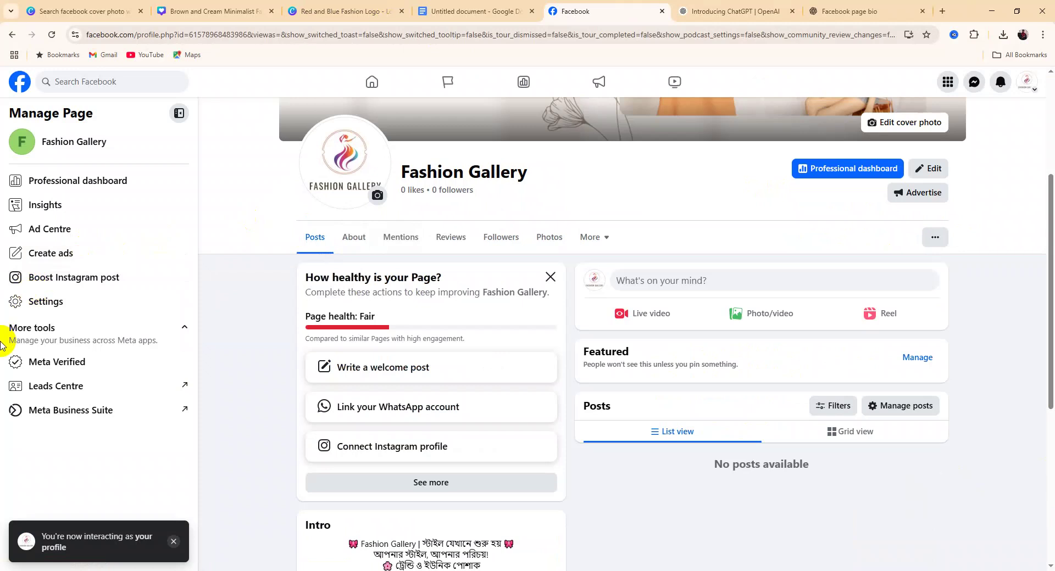
Look at the Page's contact and basic info in the visitor preview, then go back
scroll(1, 344, up, 3)
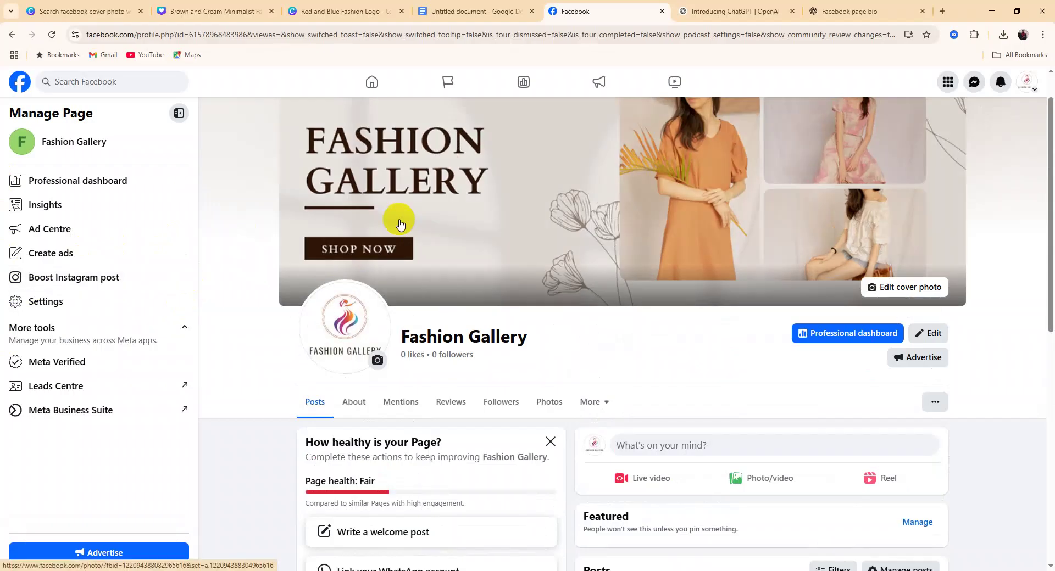
scroll(400, 224, down, 8)
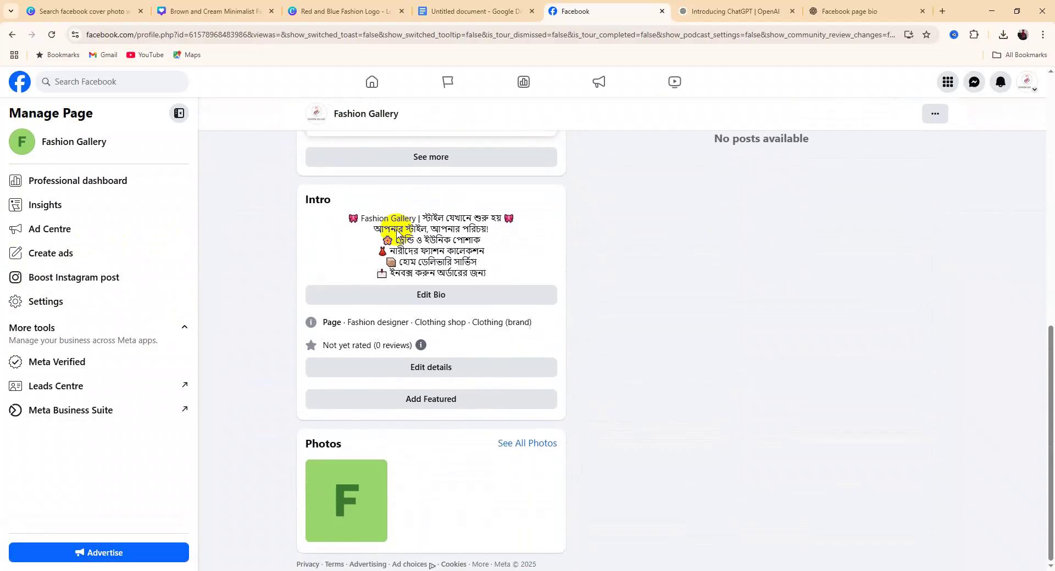
scroll(354, 274, up, 4)
scroll(356, 276, up, 4)
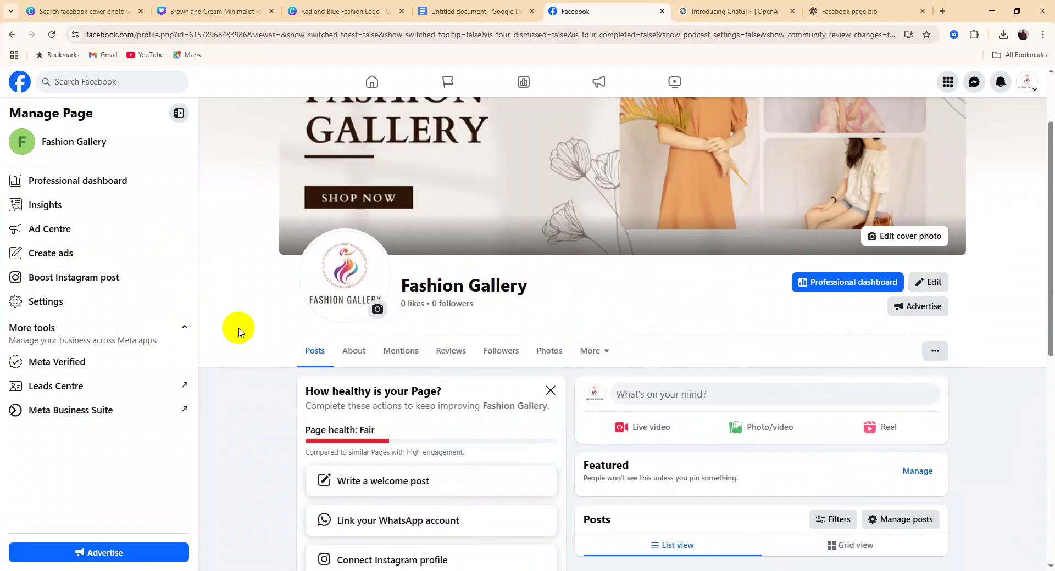
click(353, 352)
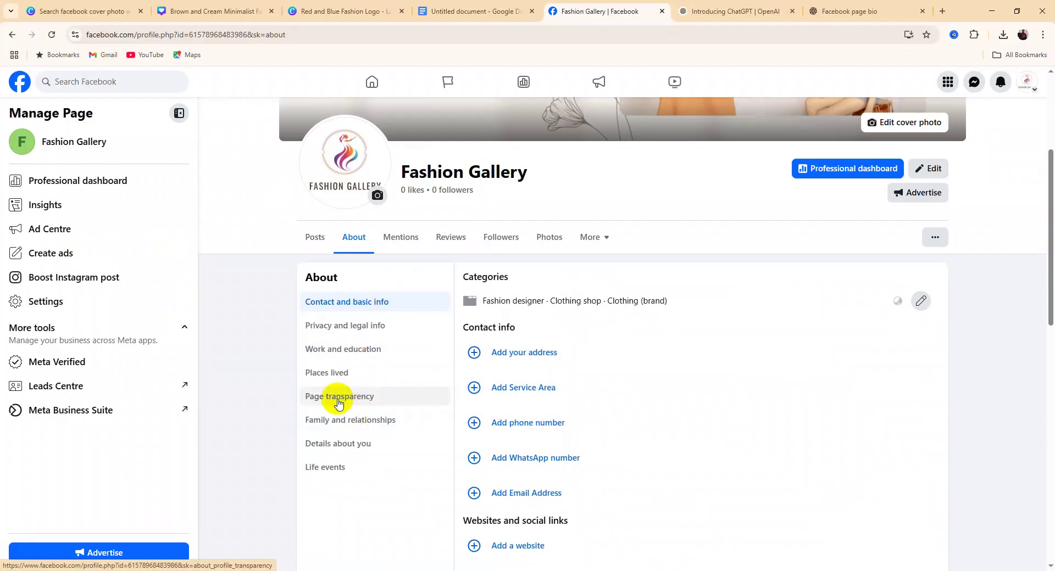
click(11, 35)
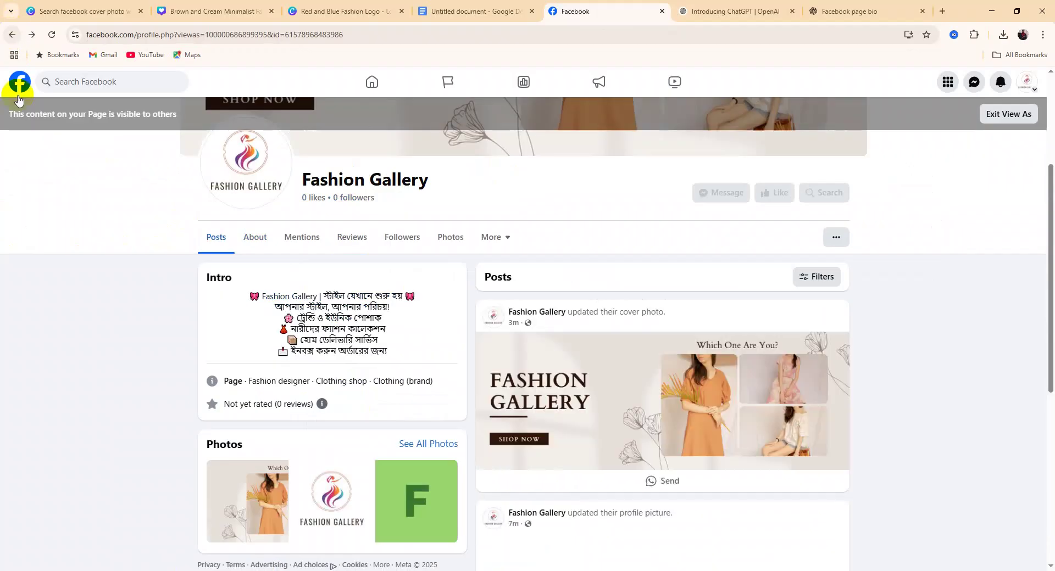
Exit View As, review the Professional dashboard's zero views and follows, then return
click(1013, 113)
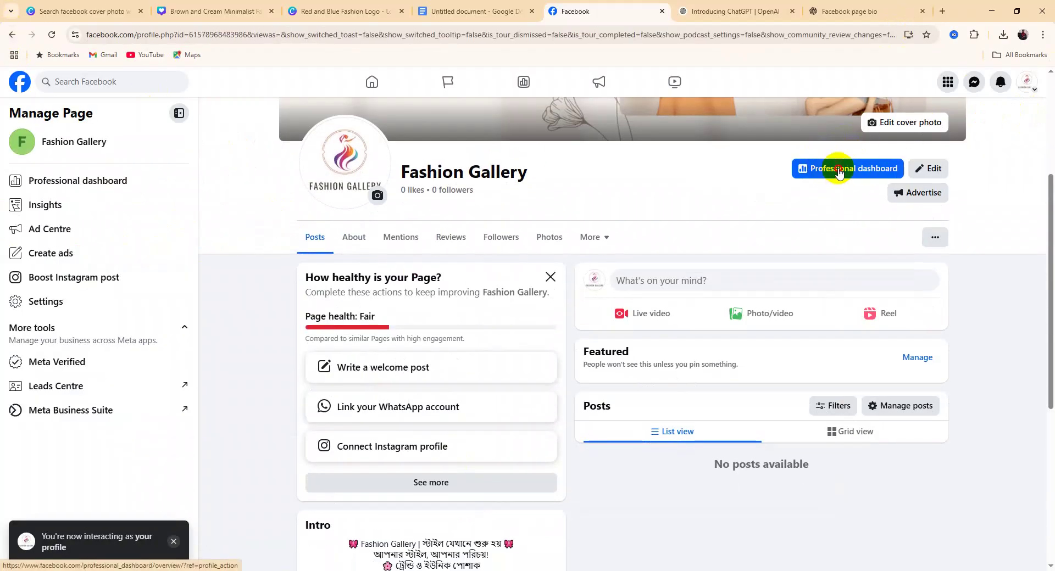
click(835, 171)
scroll(642, 211, down, 3)
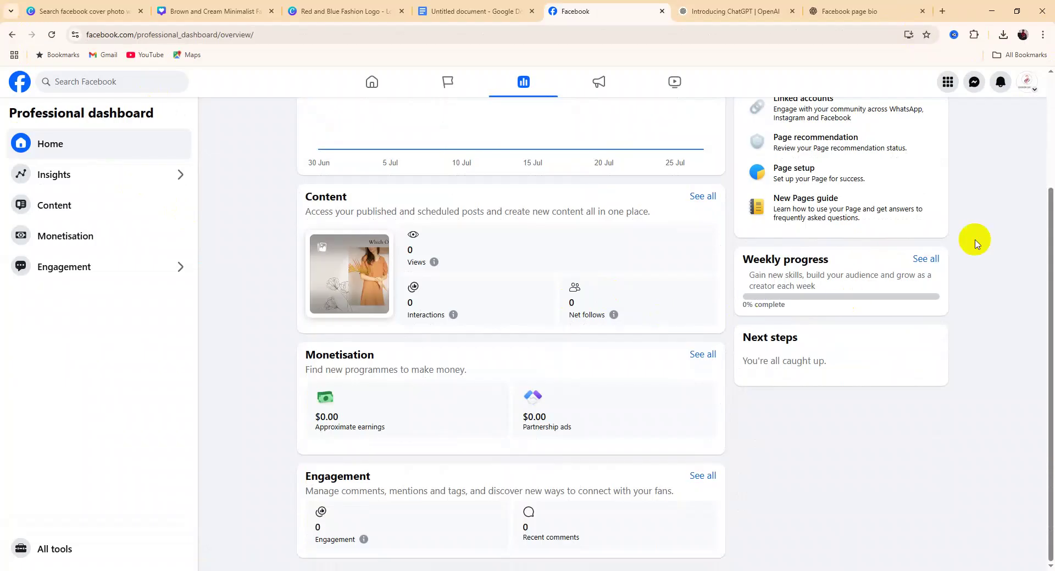
scroll(967, 299, up, 3)
scroll(936, 305, down, 3)
scroll(937, 294, up, 3)
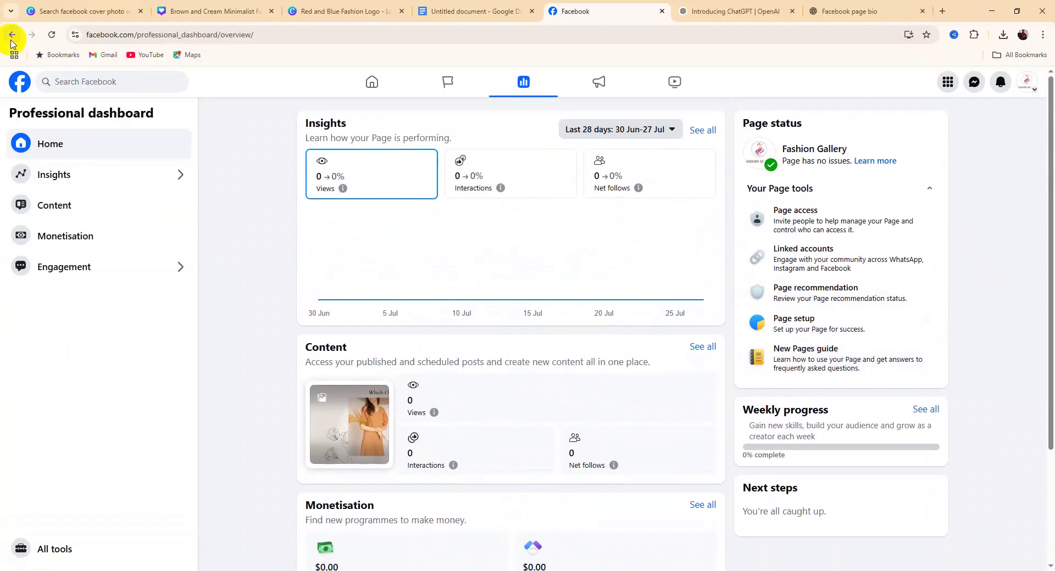
click(11, 34)
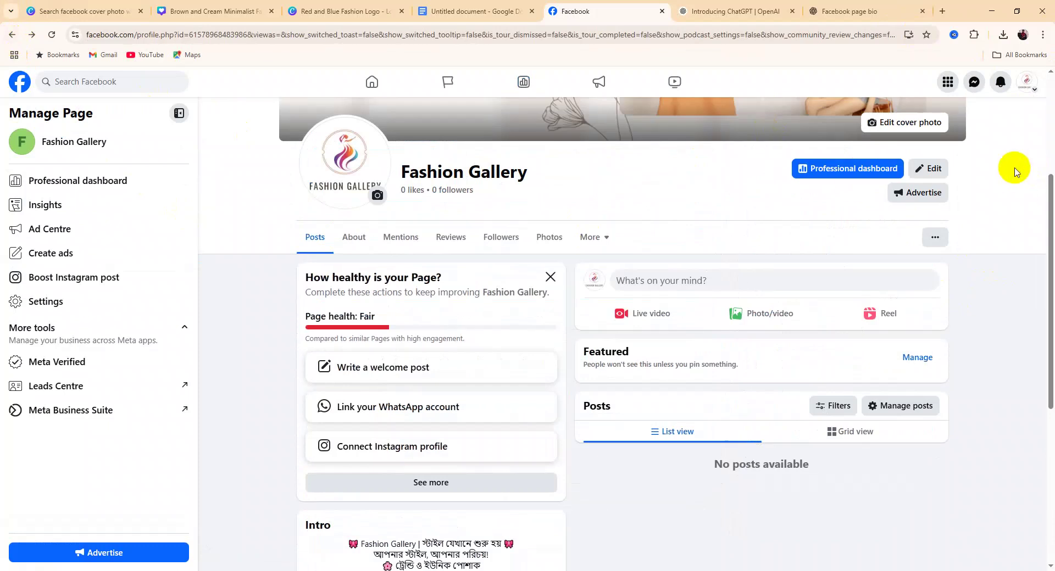
click(929, 168)
scroll(497, 282, down, 10)
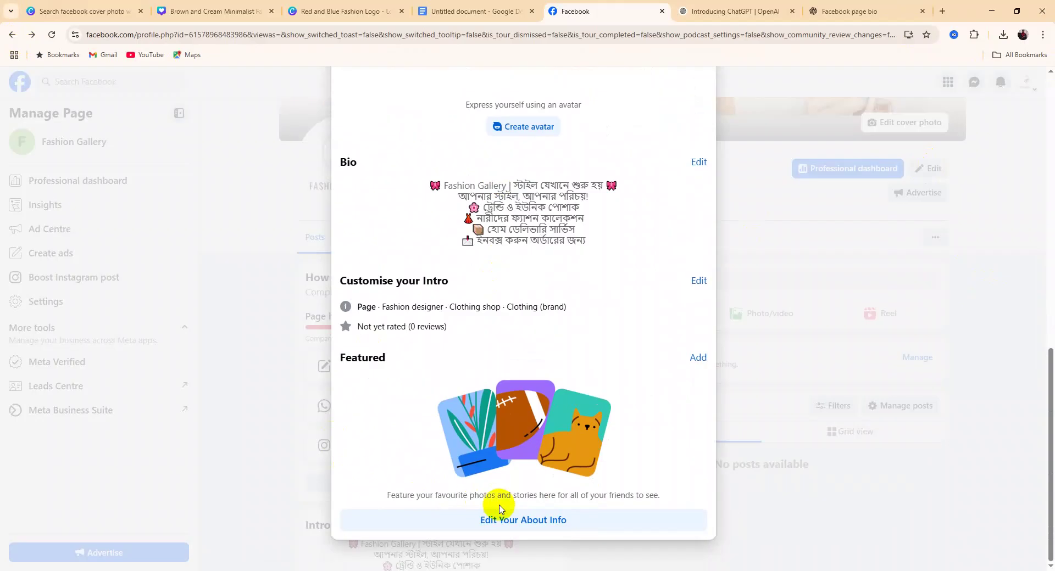
scroll(494, 467, up, 10)
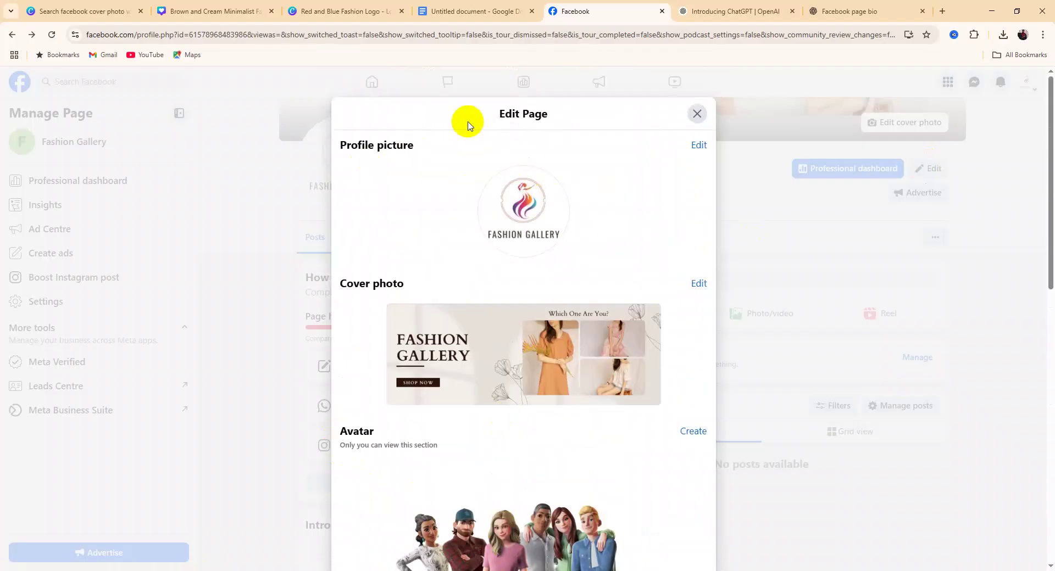
double_click(389, 161)
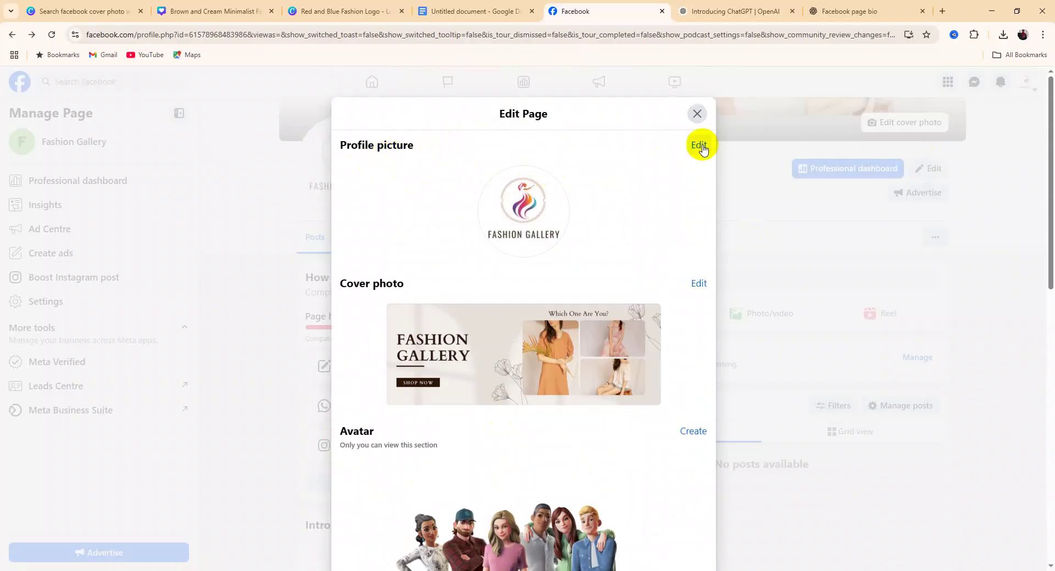
scroll(457, 300, down, 2)
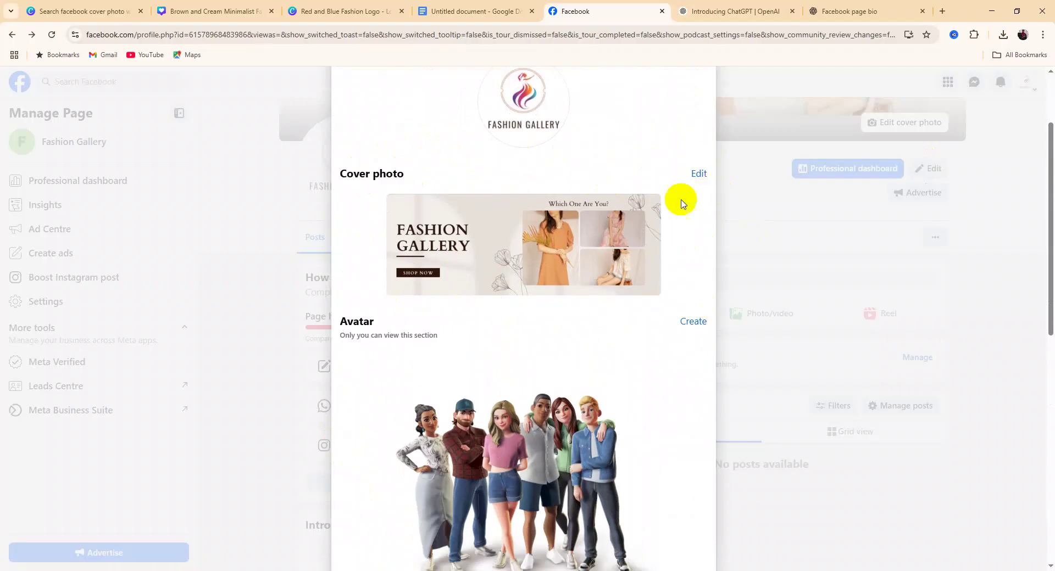
scroll(548, 350, down, 3)
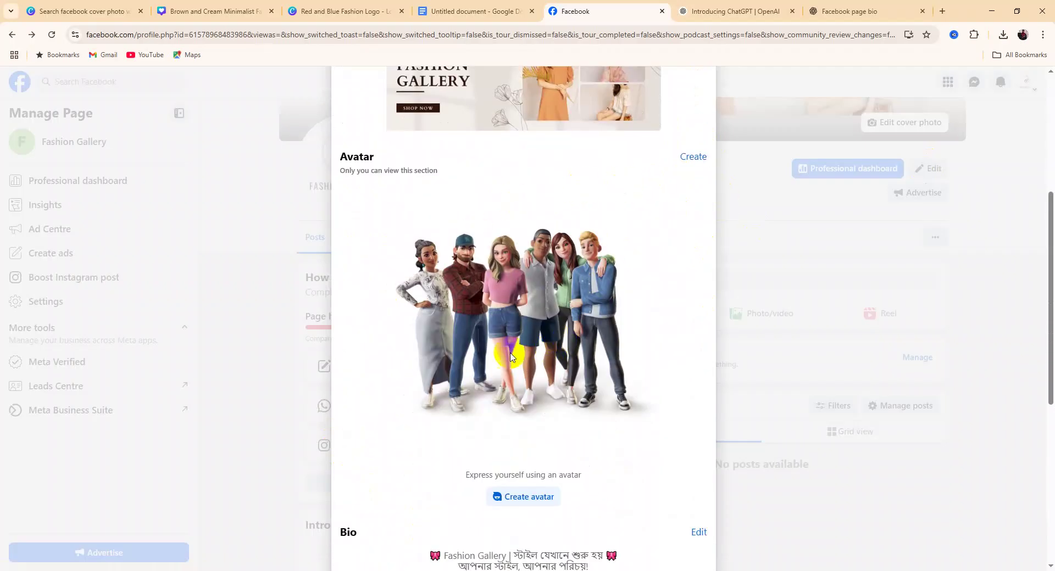
click(695, 159)
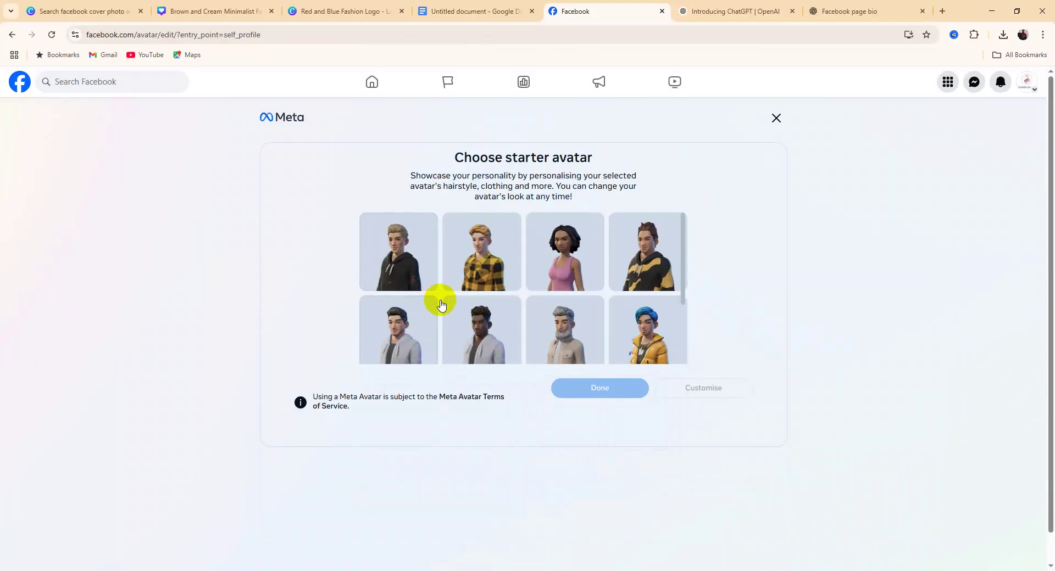
click(565, 254)
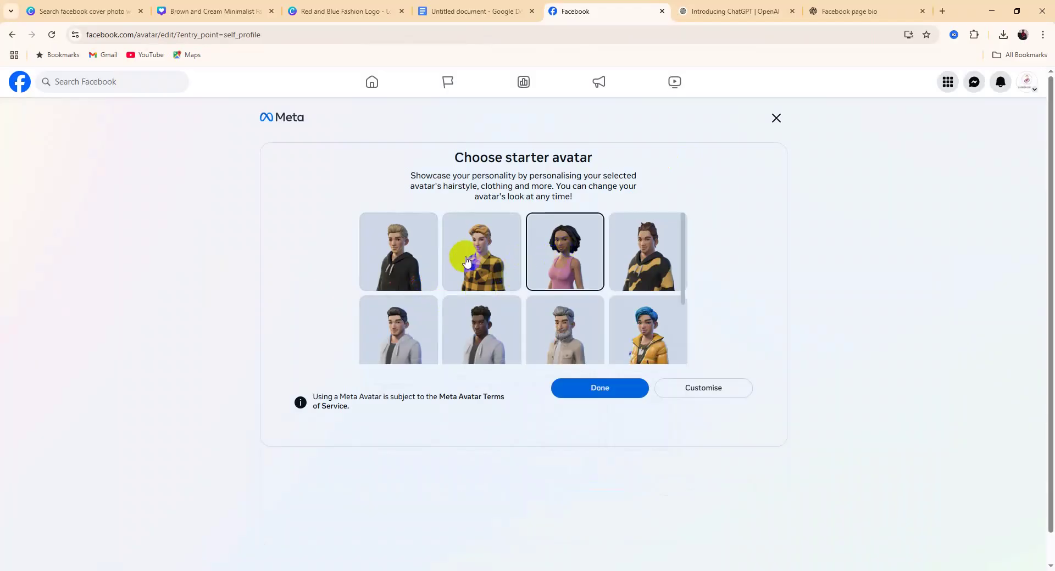
click(488, 284)
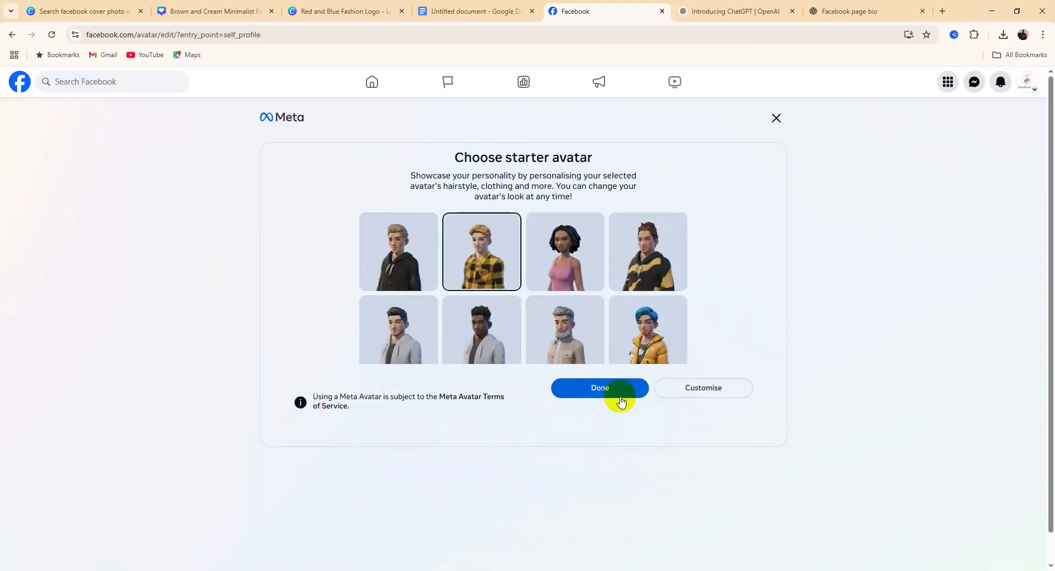
click(777, 122)
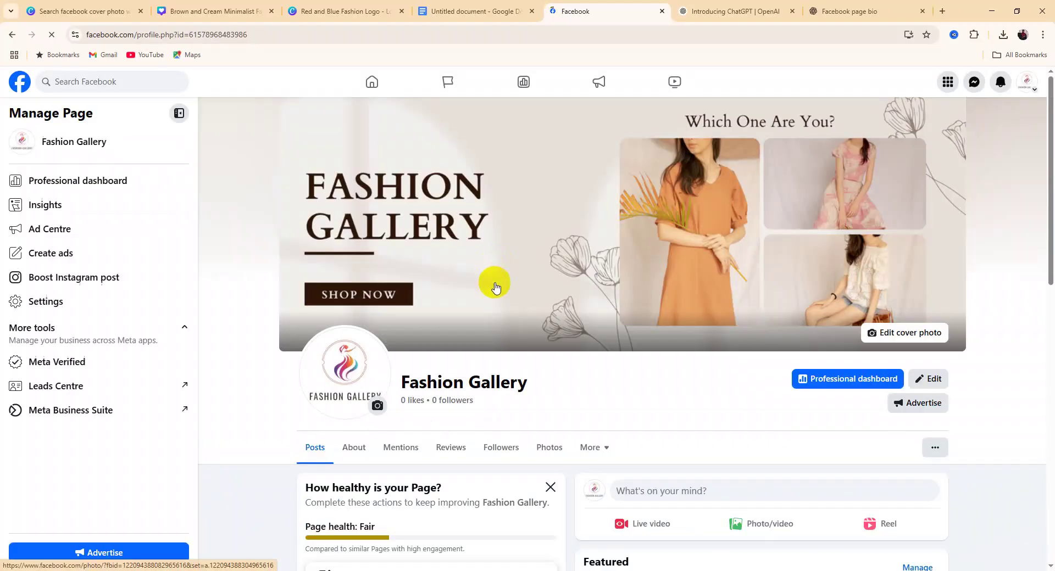
Open the Edit Page panel and choose Edit Your About Info at its bottom
scroll(930, 370, down, 4)
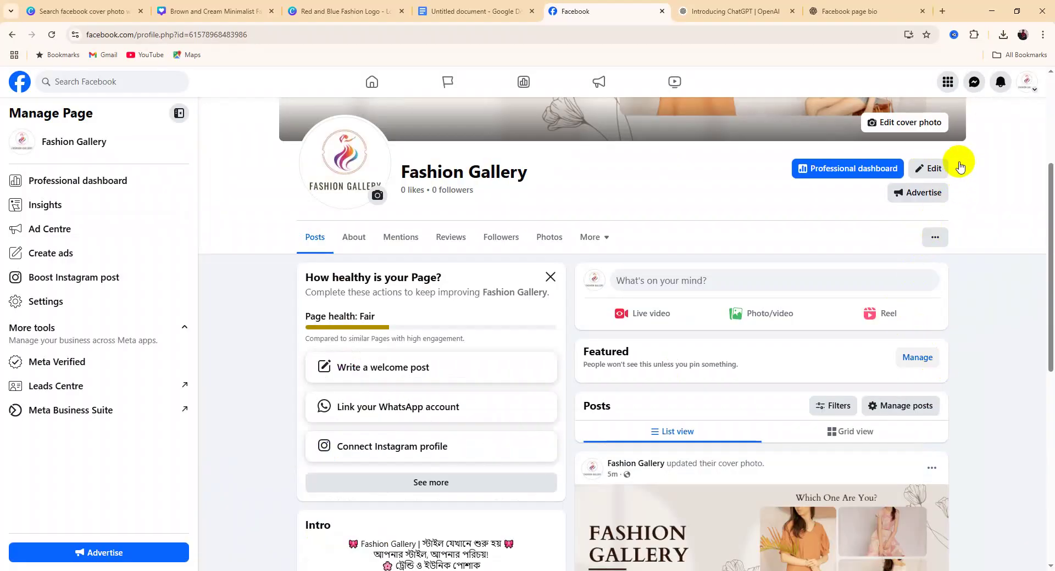
click(928, 169)
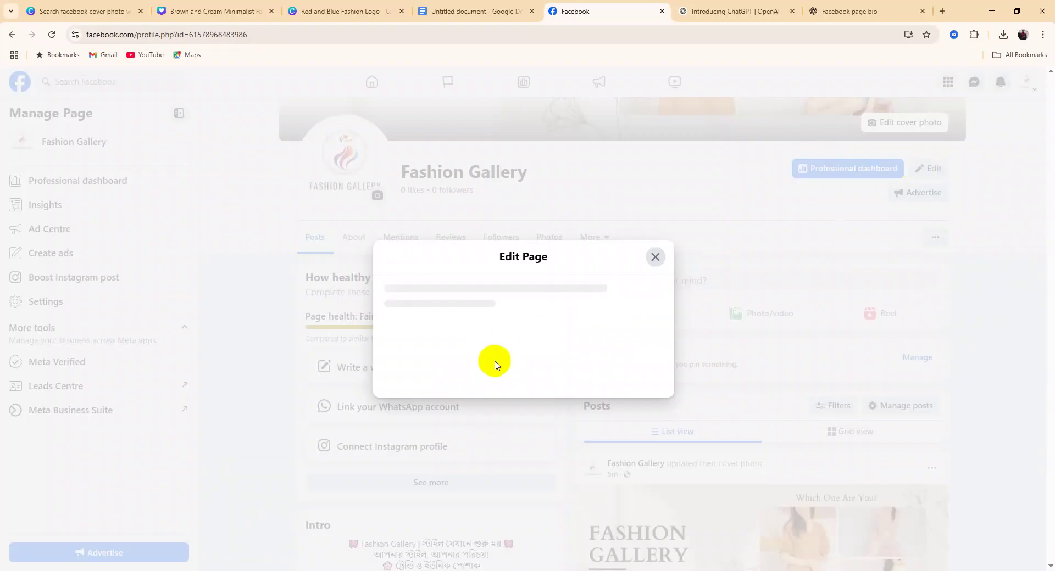
scroll(494, 363, down, 7)
scroll(497, 373, down, 3)
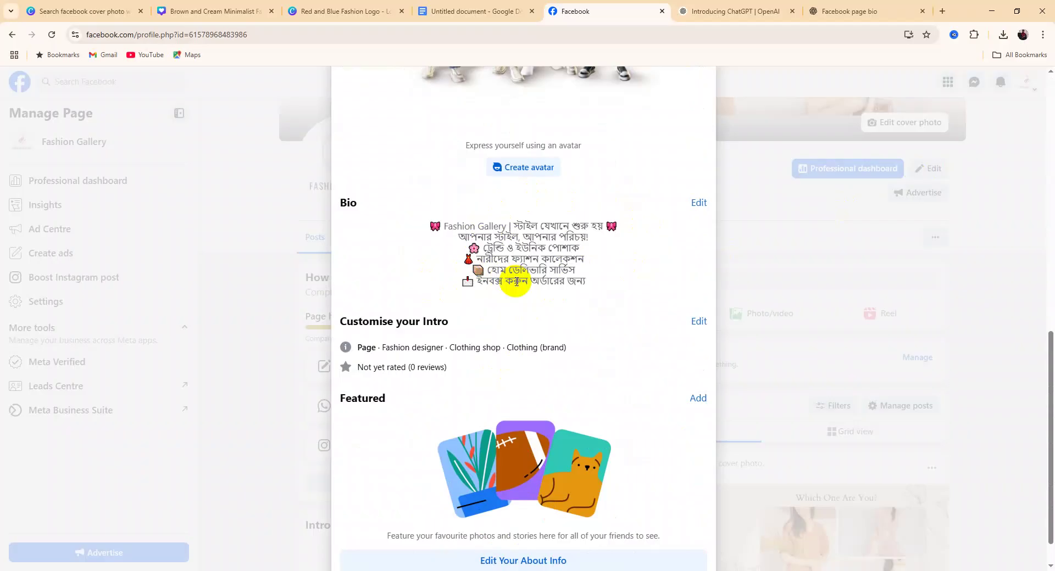
scroll(511, 412, down, 1)
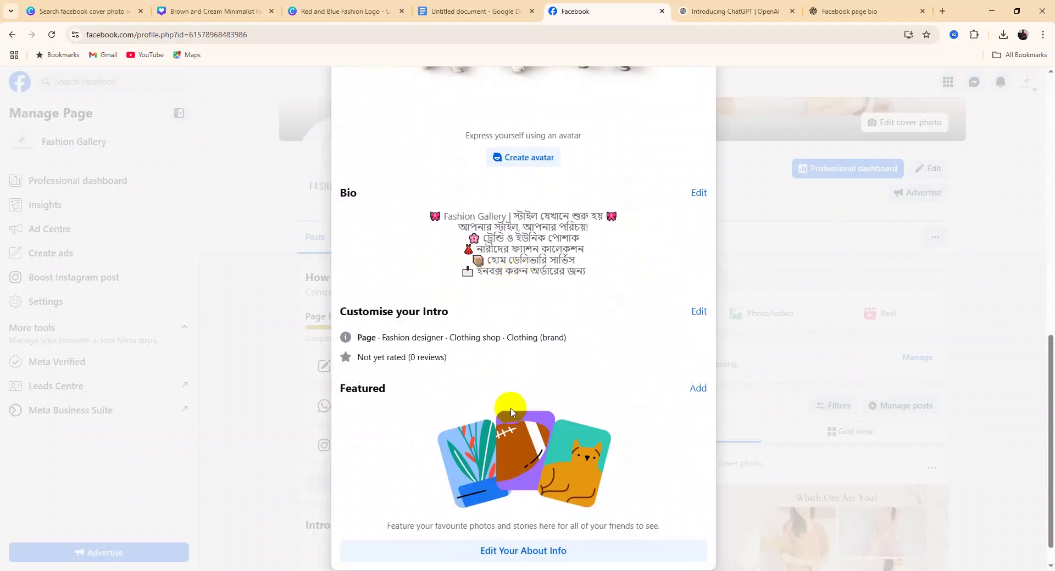
click(538, 526)
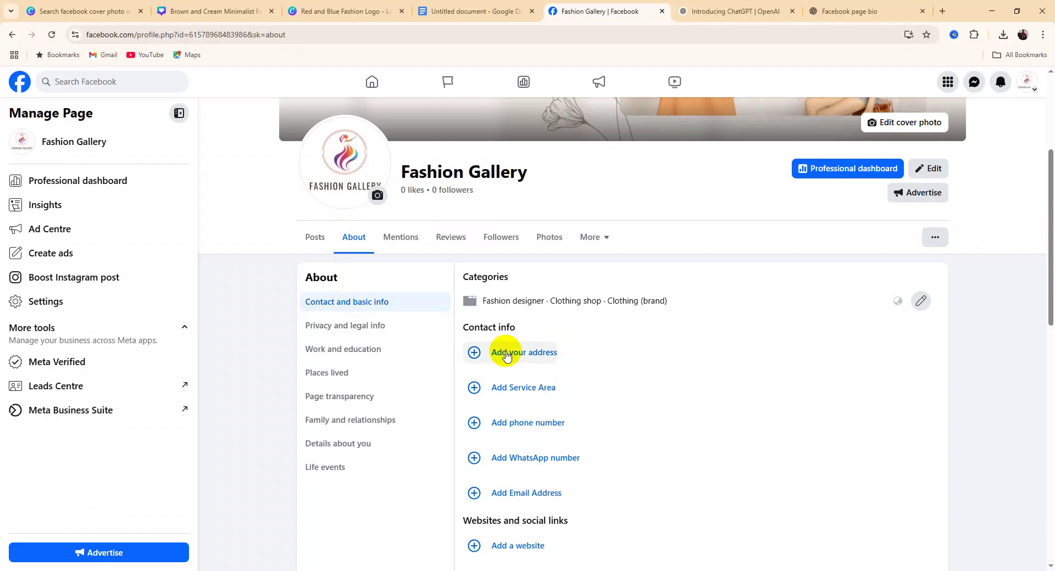
Start a new address for Fashion Gallery and enter the shop's street address, fixing typos
click(507, 356)
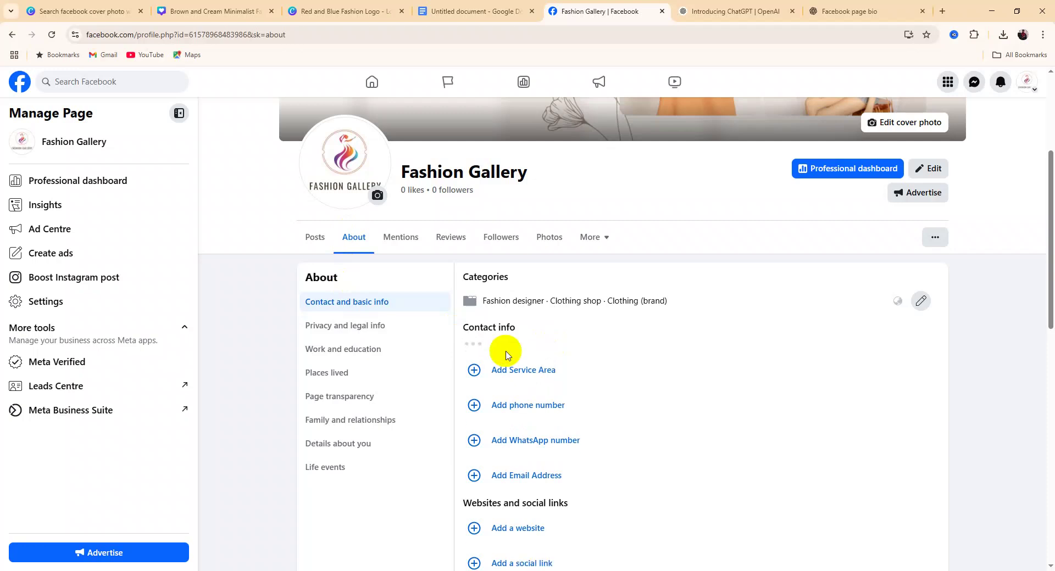
scroll(522, 412, down, 4)
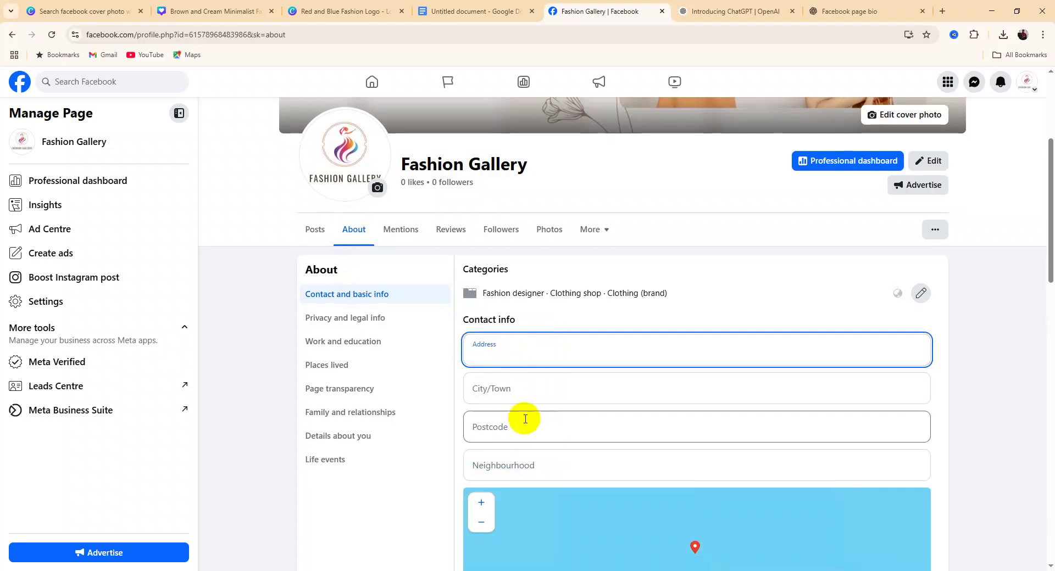
scroll(514, 417, up, 3)
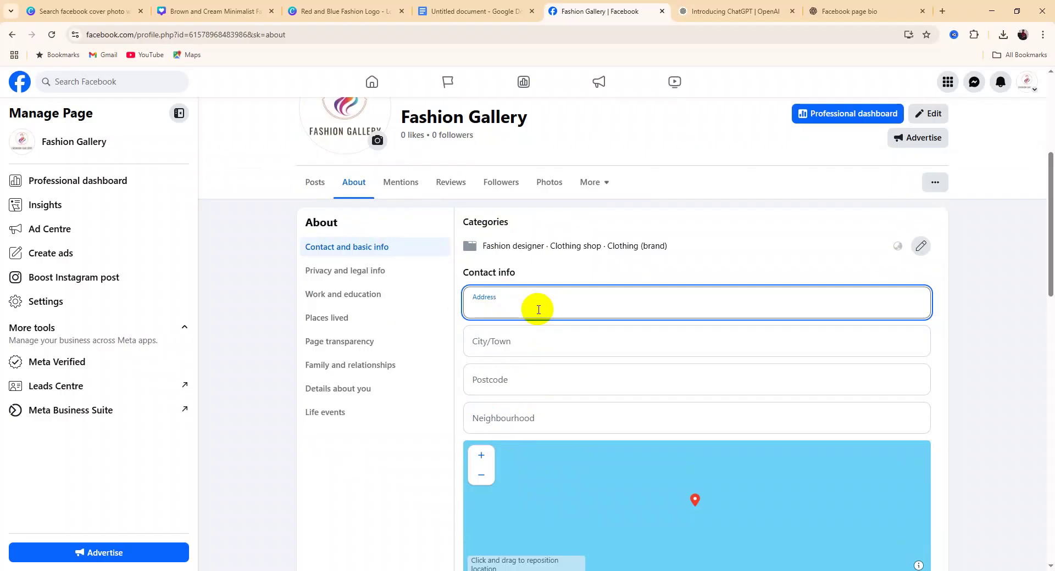
key(BackSpace)
key(BackSpace)
key(BackSpace)
key(BackSpace)
key(BackSpace)
key(BackSpace)
key(BackSpace)
key(BackSpace)
key(BackSpace)
key(BackSpace)
key(BackSpace)
key(BackSpace)
key(BackSpace)
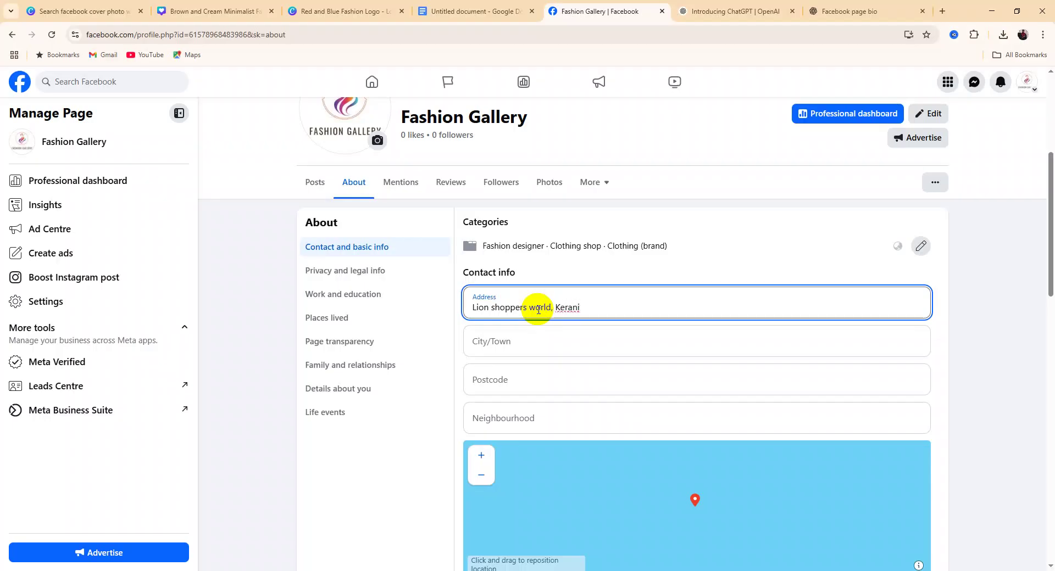
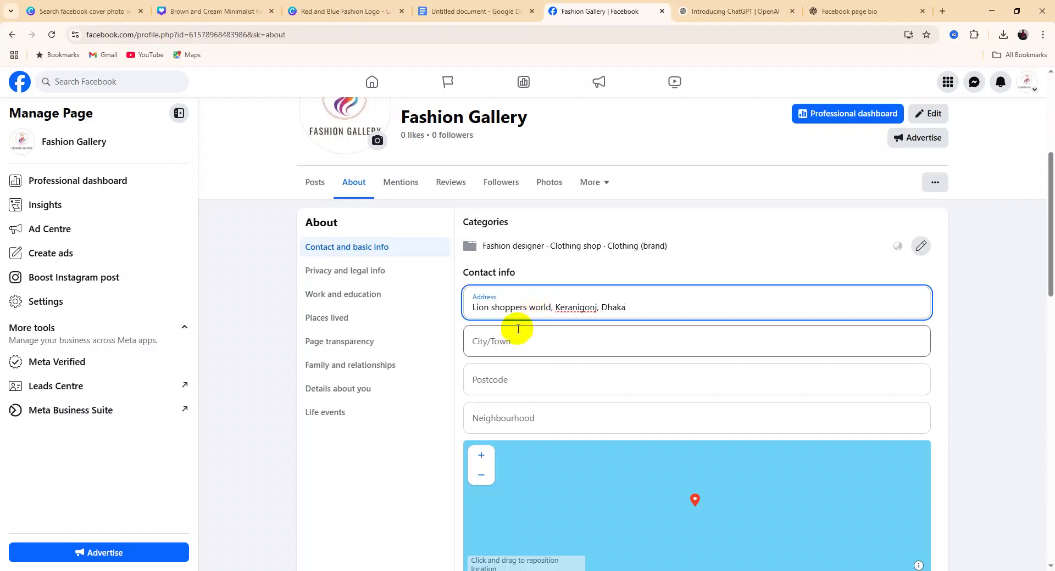
Set the city to Dhaka, Bangladesh and enter the postcode, leaving the neighbourhood next
click(507, 347)
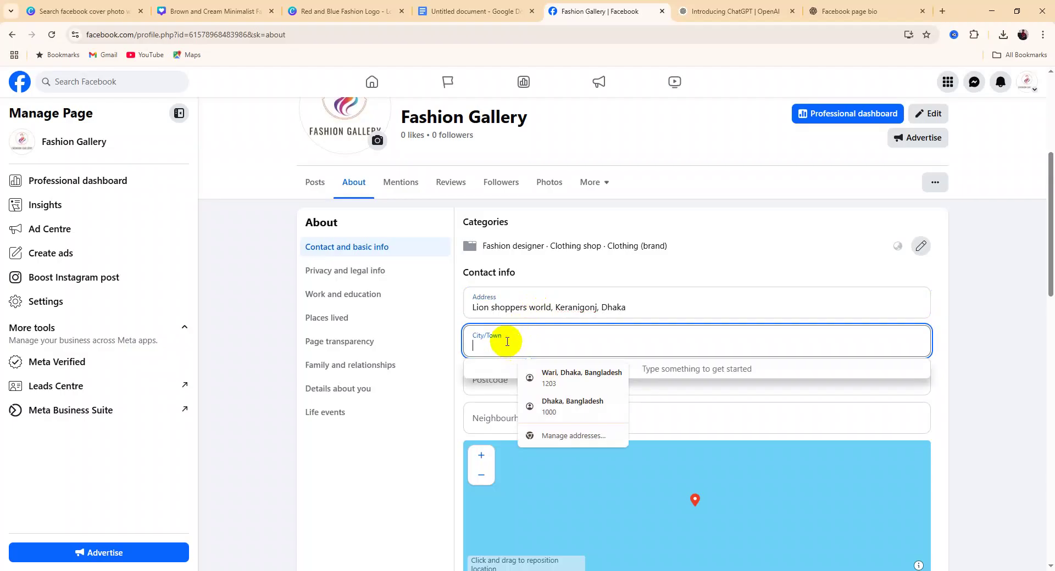
text(Dhaka)
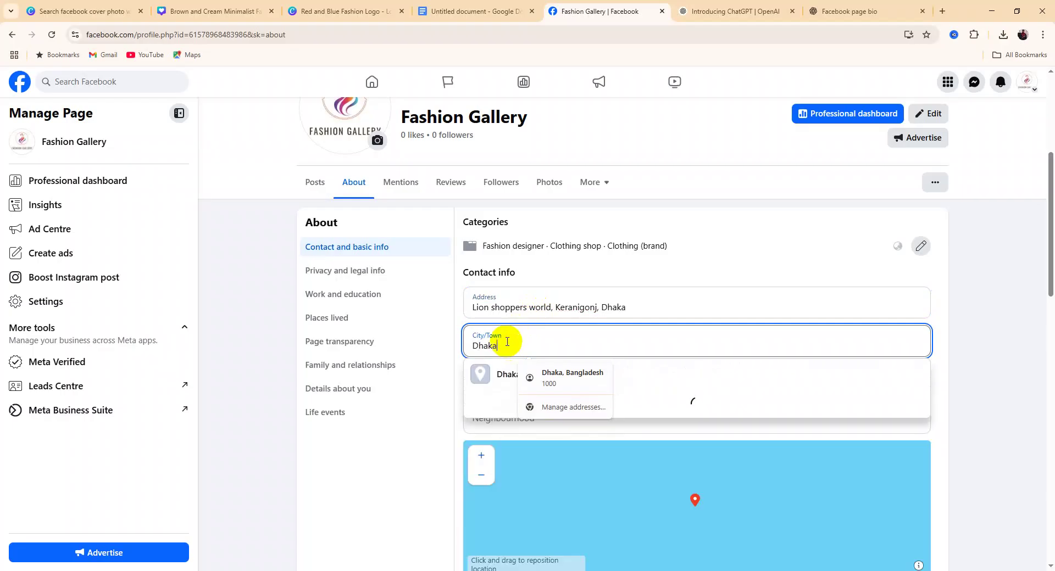
click(502, 375)
click(502, 386)
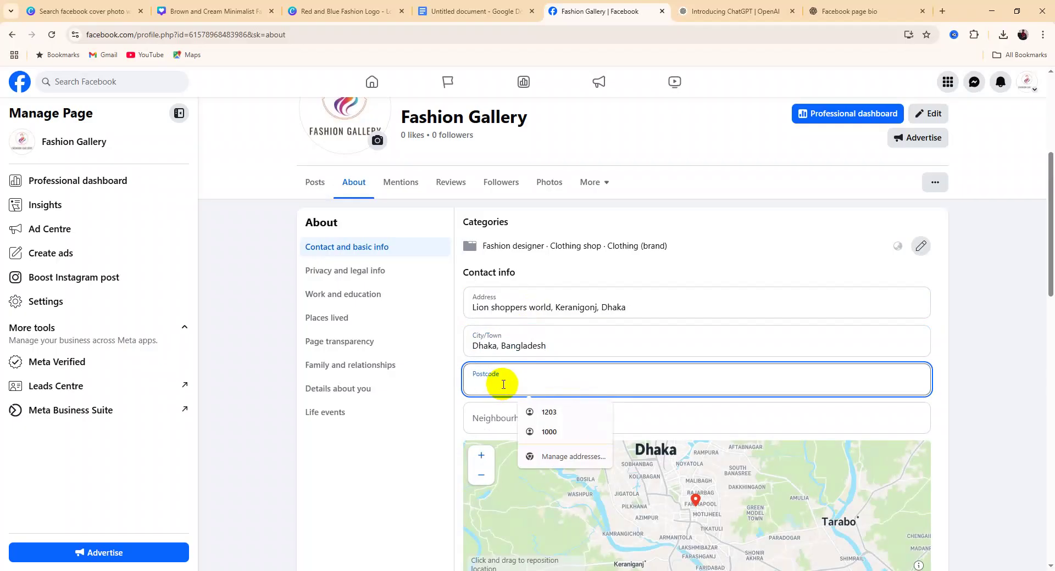
text(13)
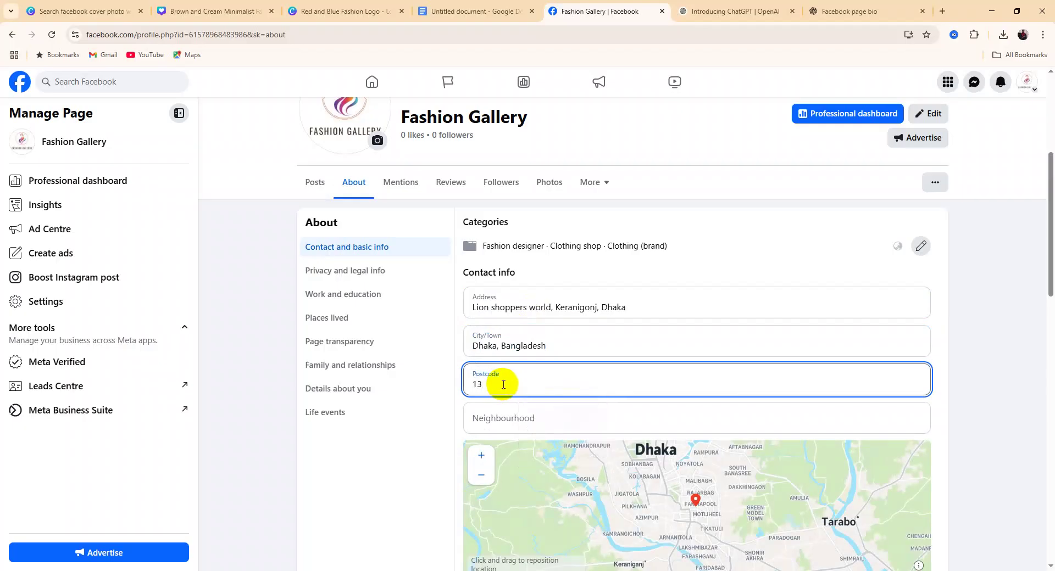
text(10)
click(522, 425)
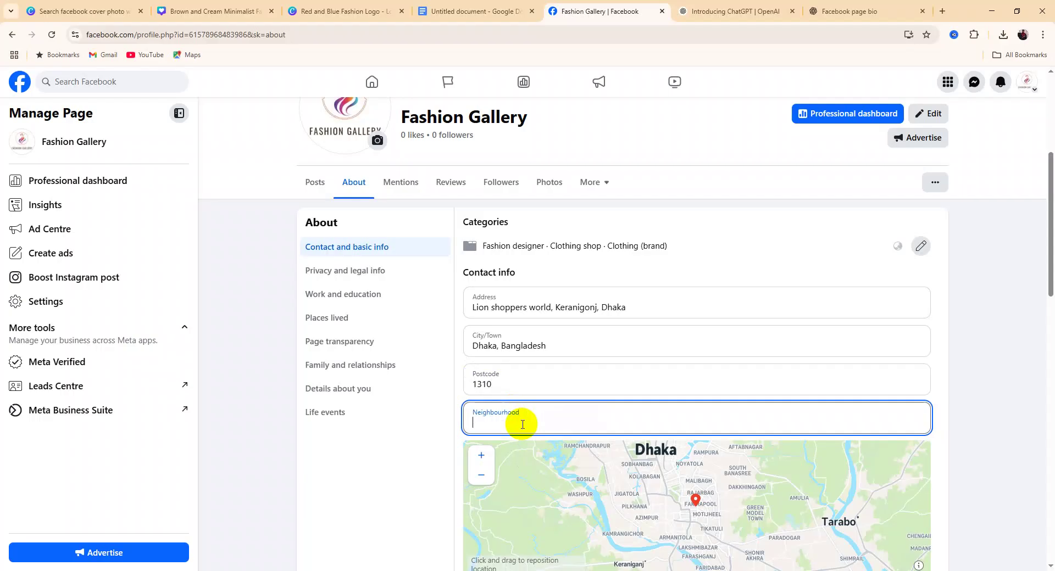
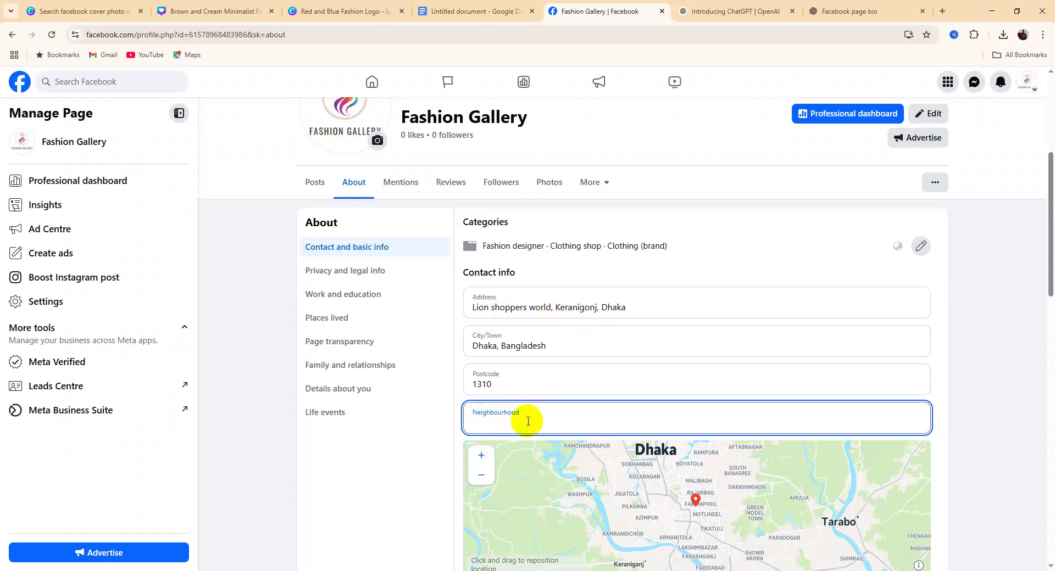
Enter 'islami bank limited' as the neighbourhood and scroll down to the location map
text(islami bank limited)
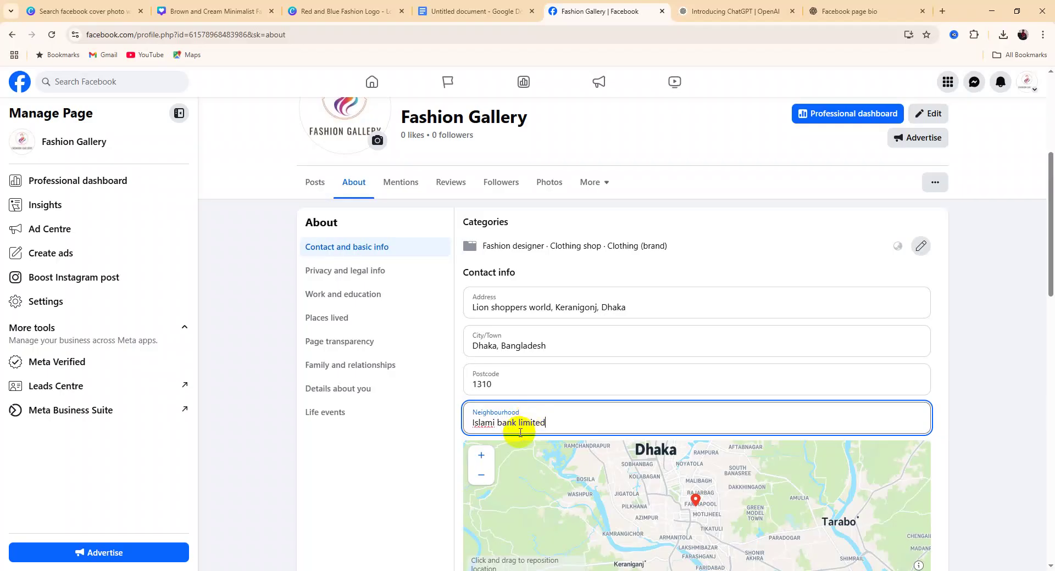
scroll(573, 451, down, 3)
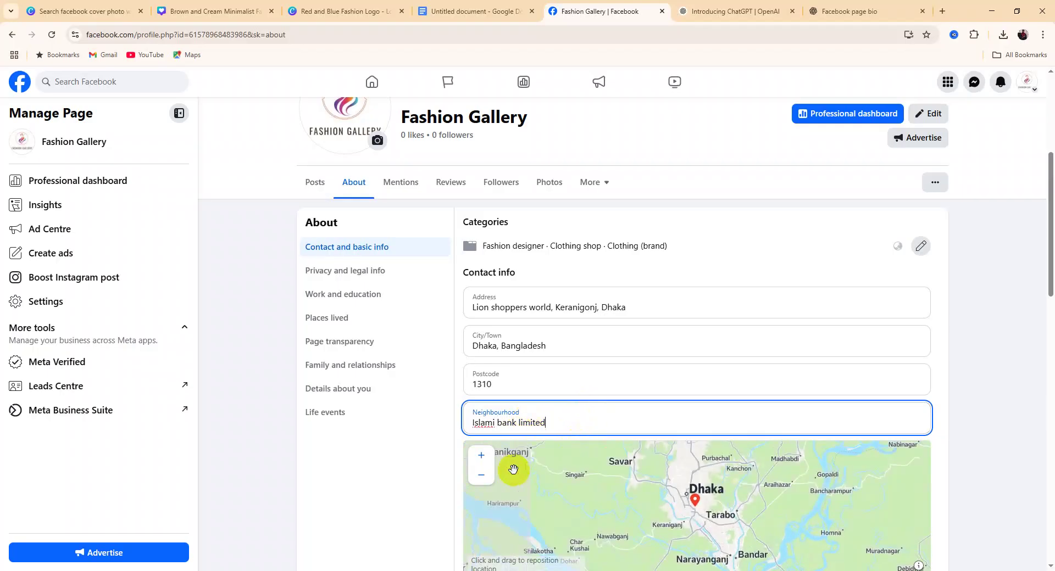
scroll(586, 487, down, 1)
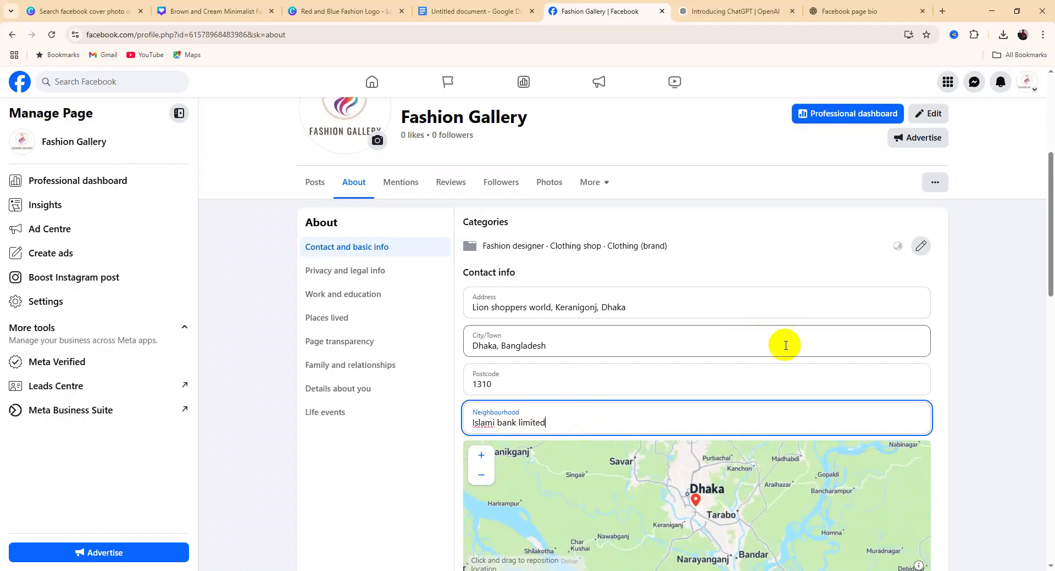
scroll(1003, 368, down, 4)
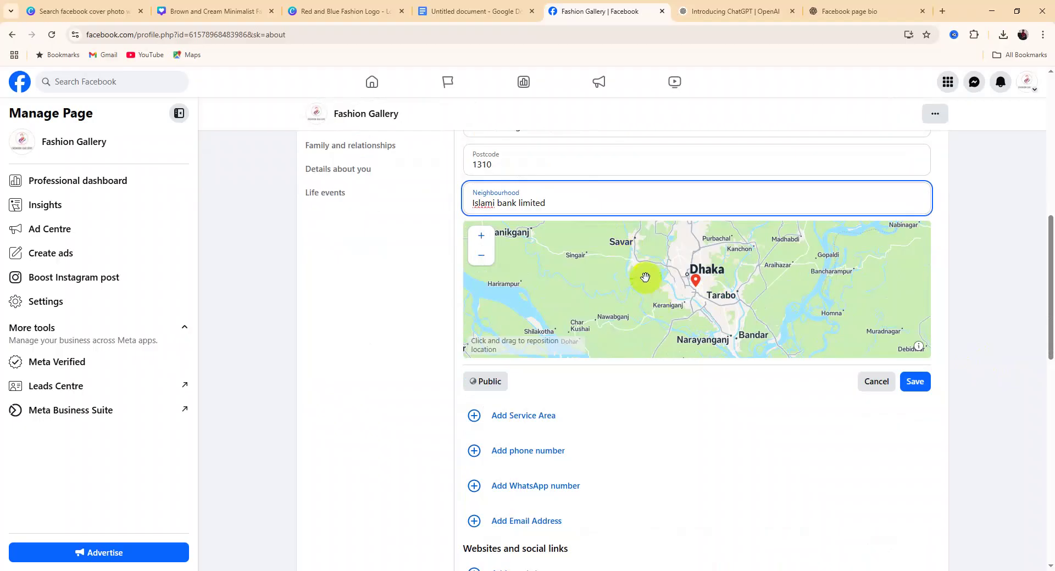
Place the location pin near Keraniganj and pan the map around Nazirabag, Islambag and Gendaria
scroll(675, 278, up, 1)
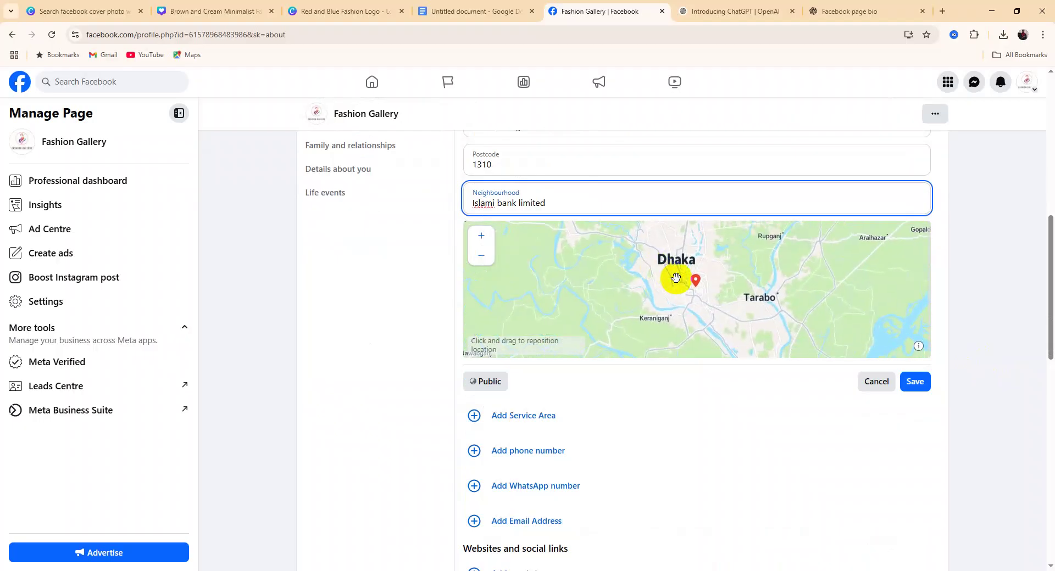
click(655, 327)
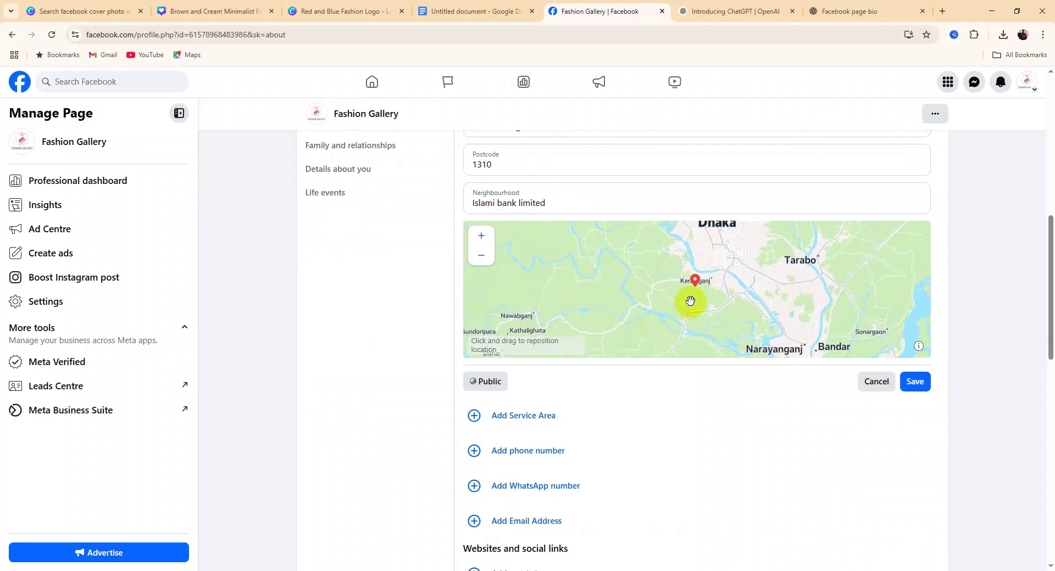
scroll(687, 295, up, 2)
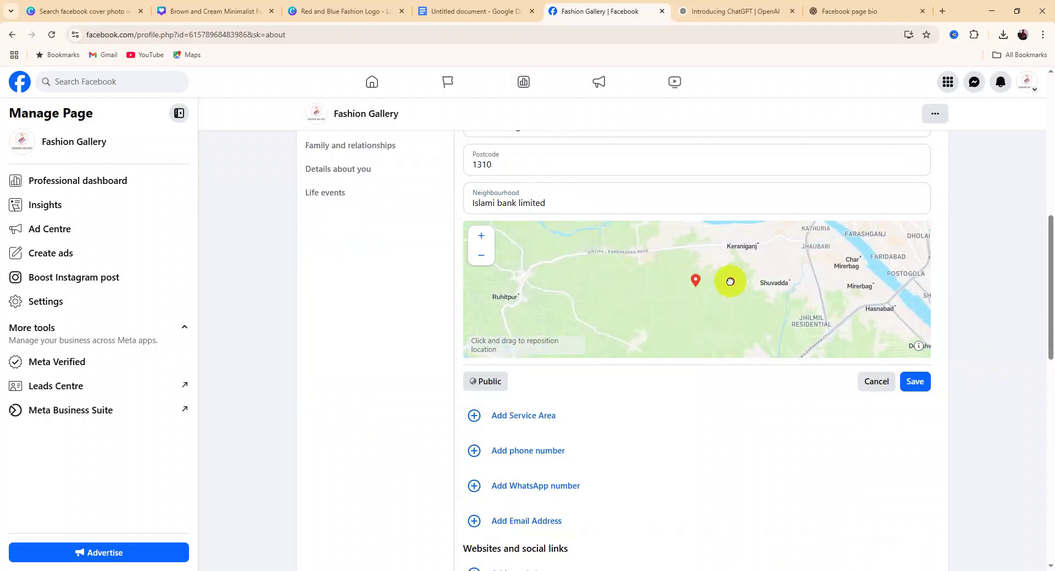
drag(731, 282, 643, 341)
scroll(658, 309, up, 2)
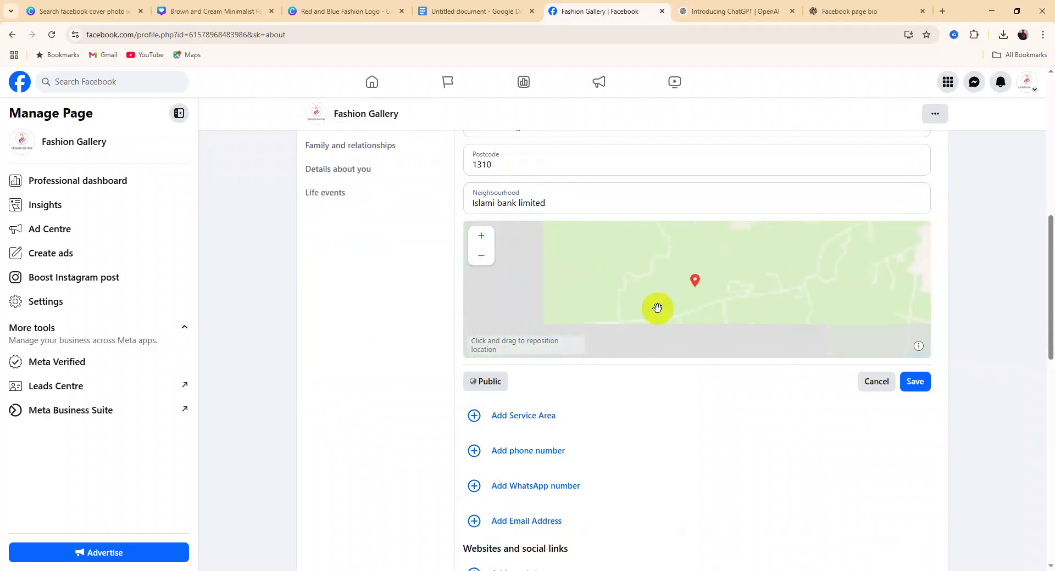
drag(819, 245, 765, 290)
scroll(798, 280, up, 2)
scroll(601, 270, down, 2)
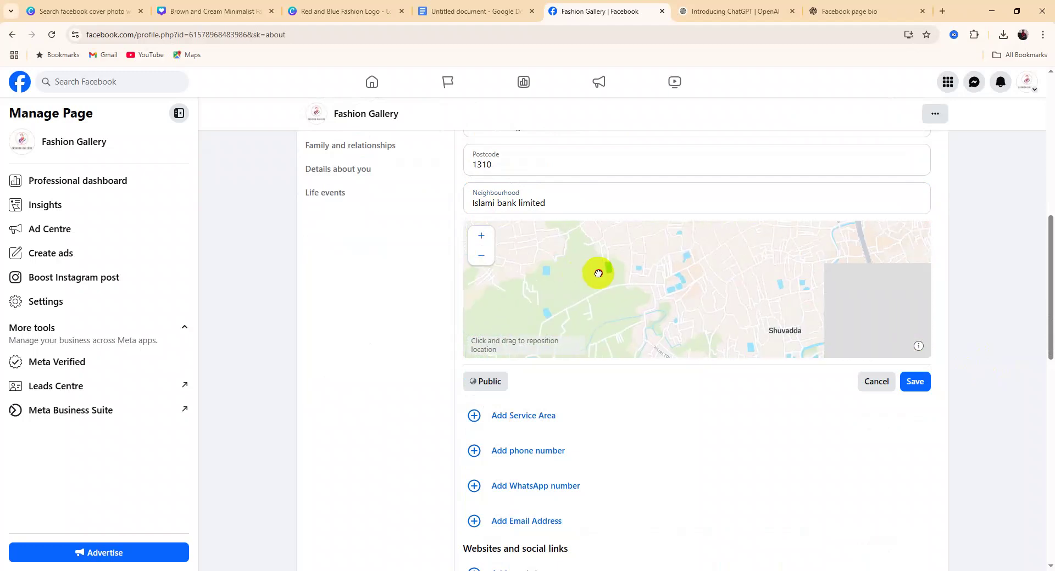
scroll(674, 303, down, 1)
mouse_move(759, 289)
mouse_down()
mouse_move(687, 328)
mouse_move(703, 311)
mouse_move(697, 323)
mouse_up()
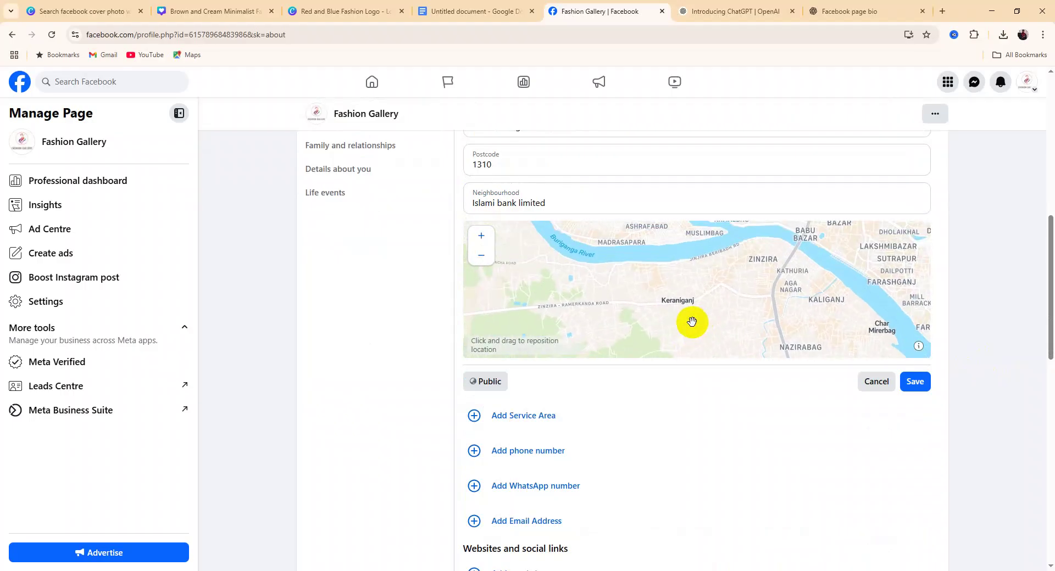
drag(717, 289, 636, 342)
drag(735, 299, 734, 283)
drag(660, 309, 694, 278)
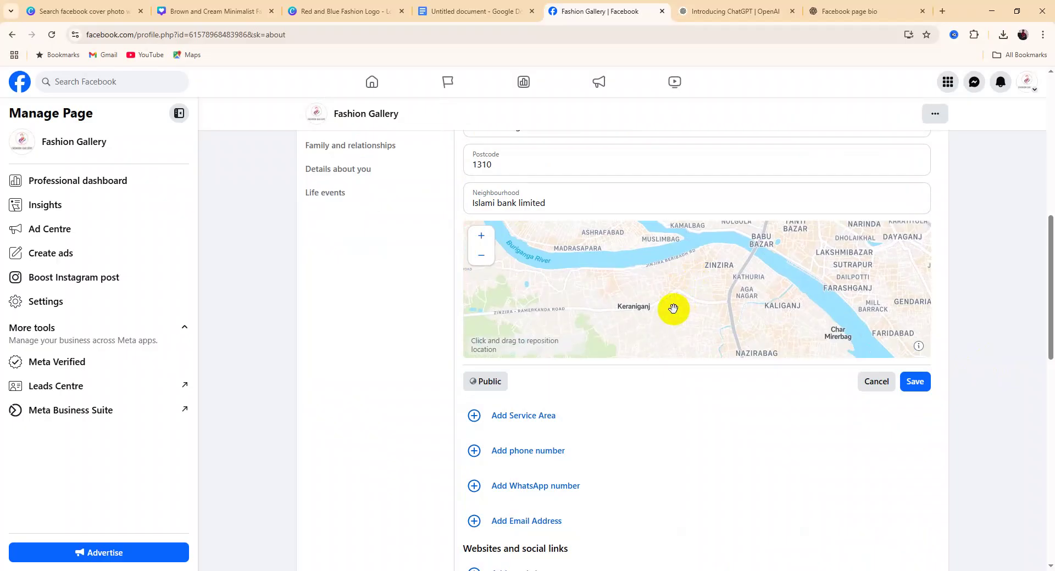
scroll(640, 302, up, 5)
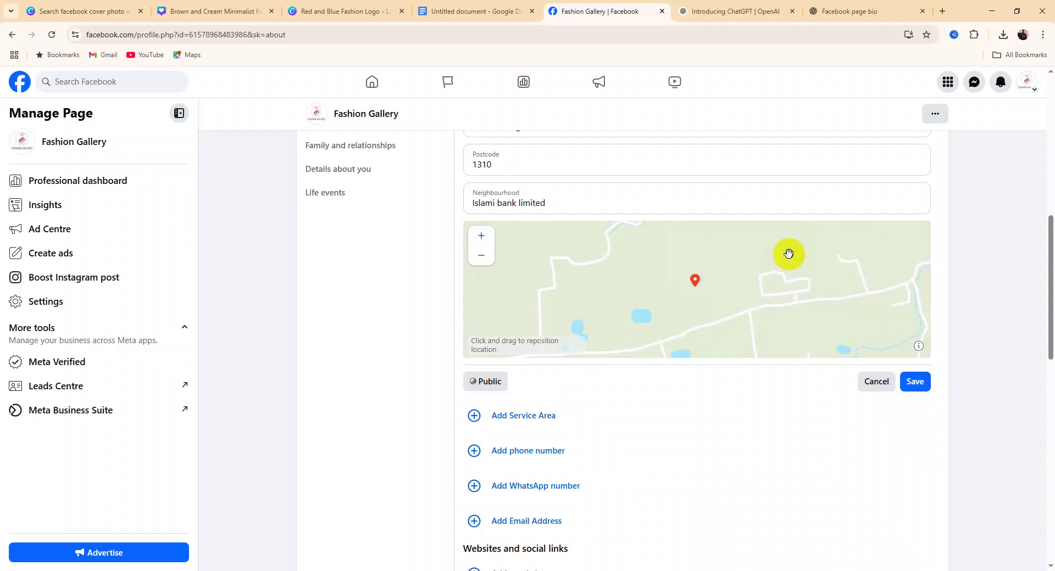
drag(789, 253, 685, 287)
mouse_move(745, 267)
mouse_down()
mouse_move(724, 266)
mouse_move(659, 298)
mouse_move(642, 282)
mouse_move(652, 280)
mouse_move(618, 284)
mouse_move(647, 263)
mouse_up()
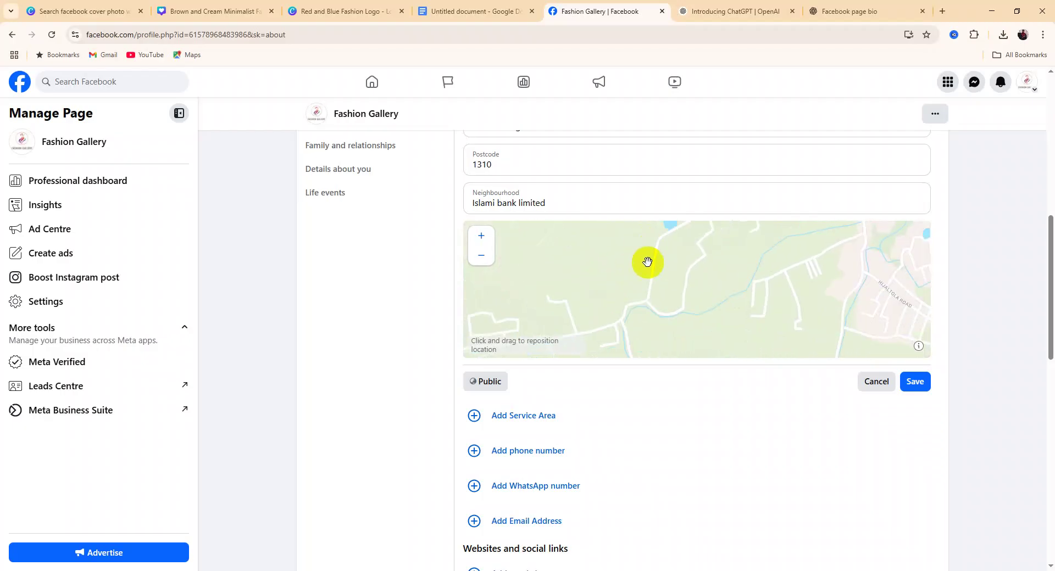
Pan the map along the Buriganga past Doleshwar, Pagla and Fatullah toward Jhilmil Residential
scroll(648, 264, down, 3)
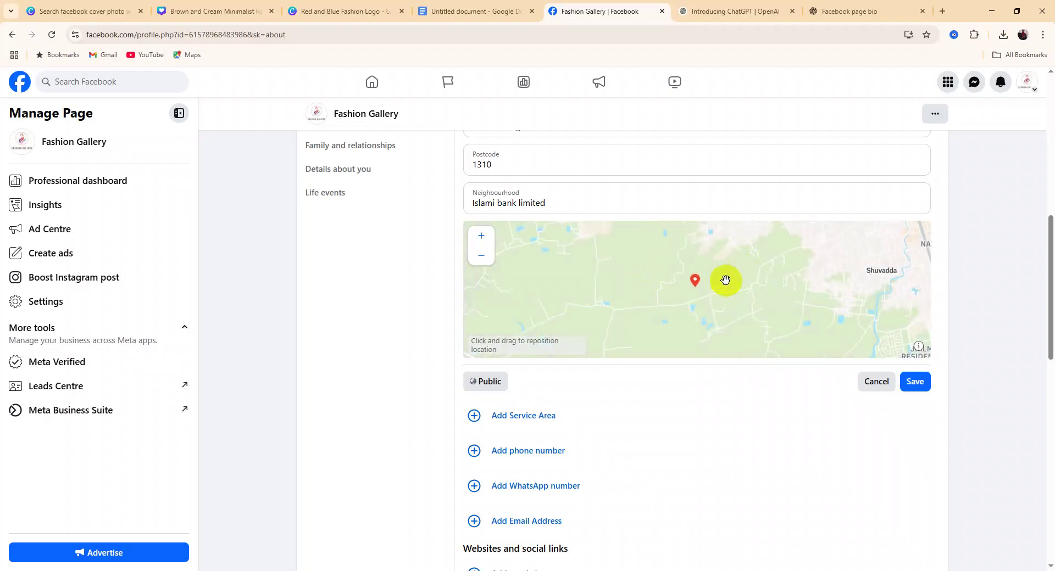
scroll(726, 281, up, 1)
drag(743, 286, 569, 276)
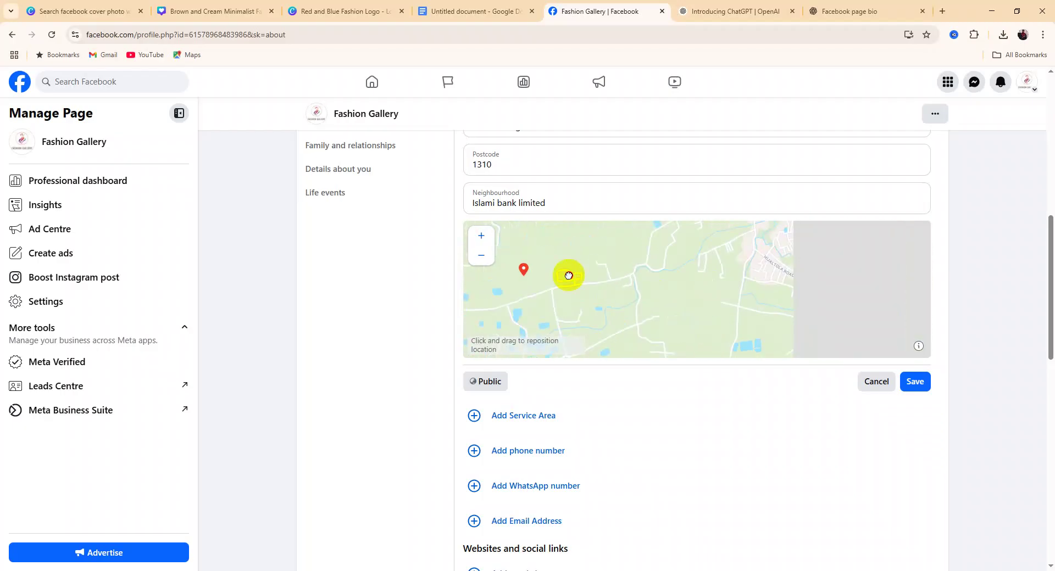
drag(716, 286, 598, 285)
mouse_move(726, 270)
mouse_down()
mouse_move(584, 287)
mouse_move(590, 257)
mouse_up()
mouse_move(585, 301)
mouse_down()
mouse_move(589, 280)
mouse_move(601, 292)
mouse_move(603, 281)
mouse_up()
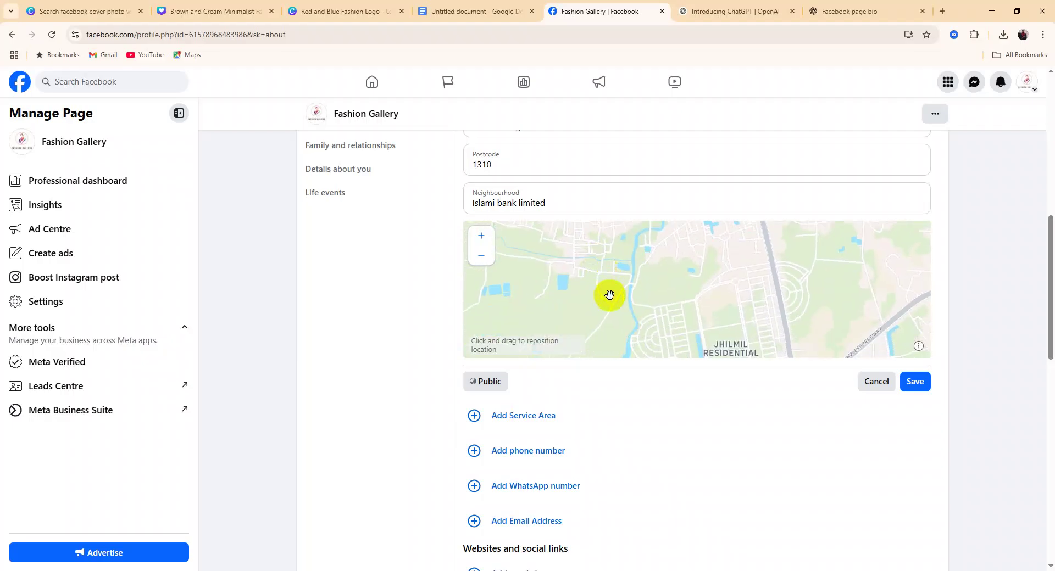
drag(641, 309, 615, 347)
mouse_move(700, 269)
mouse_down()
mouse_move(672, 302)
mouse_move(633, 318)
mouse_move(669, 328)
mouse_up()
drag(665, 275, 641, 328)
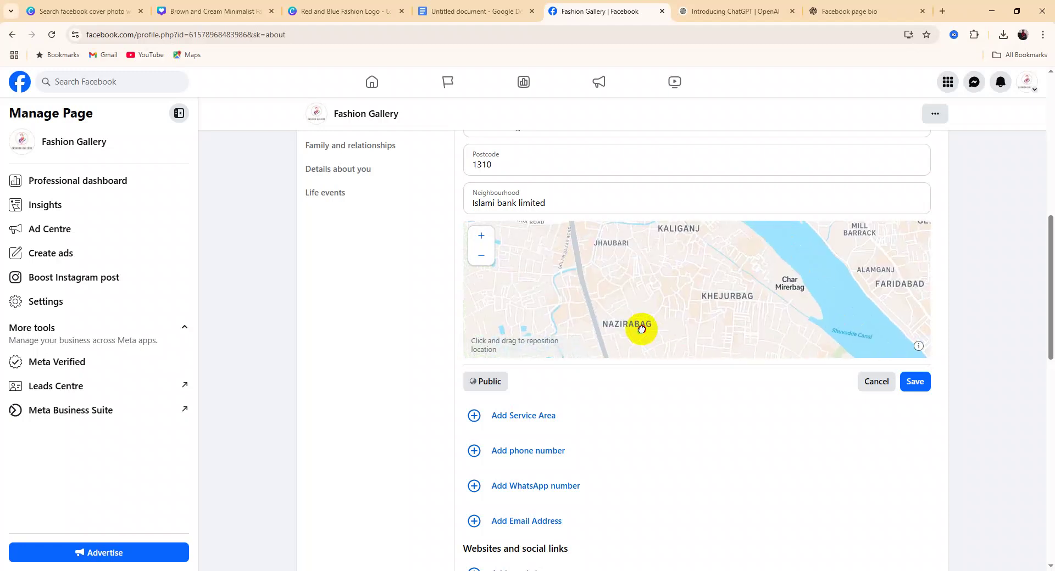
drag(684, 277, 672, 331)
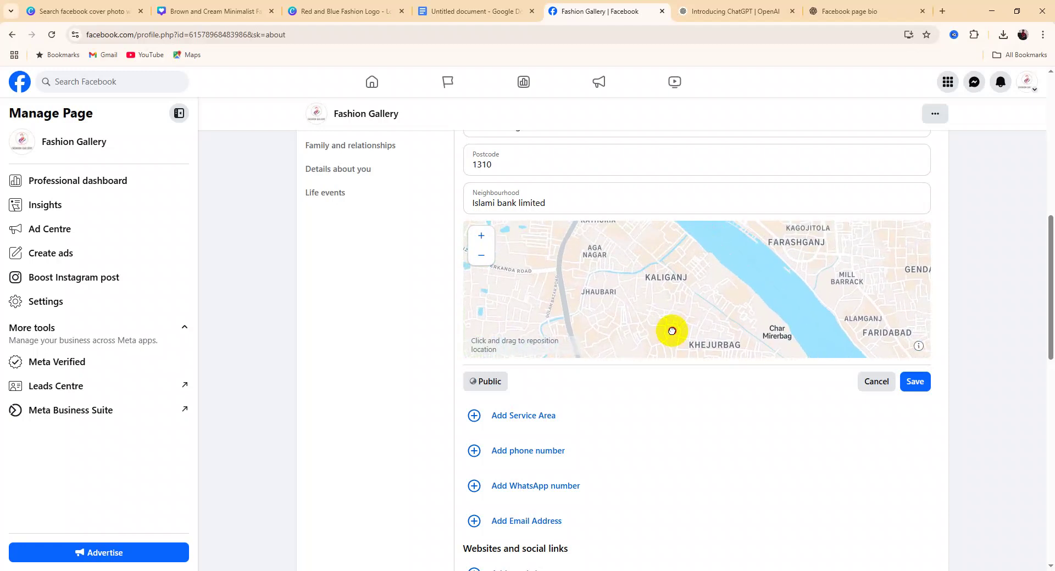
mouse_move(643, 292)
mouse_down()
mouse_move(624, 297)
mouse_move(627, 268)
mouse_up()
mouse_move(628, 313)
mouse_down()
mouse_move(626, 265)
mouse_move(658, 306)
mouse_move(628, 254)
mouse_up()
drag(666, 306, 675, 286)
mouse_move(732, 334)
mouse_down()
mouse_move(703, 311)
mouse_move(638, 313)
mouse_up()
mouse_move(689, 352)
mouse_down()
mouse_move(666, 338)
mouse_move(635, 286)
mouse_up()
drag(701, 328, 663, 303)
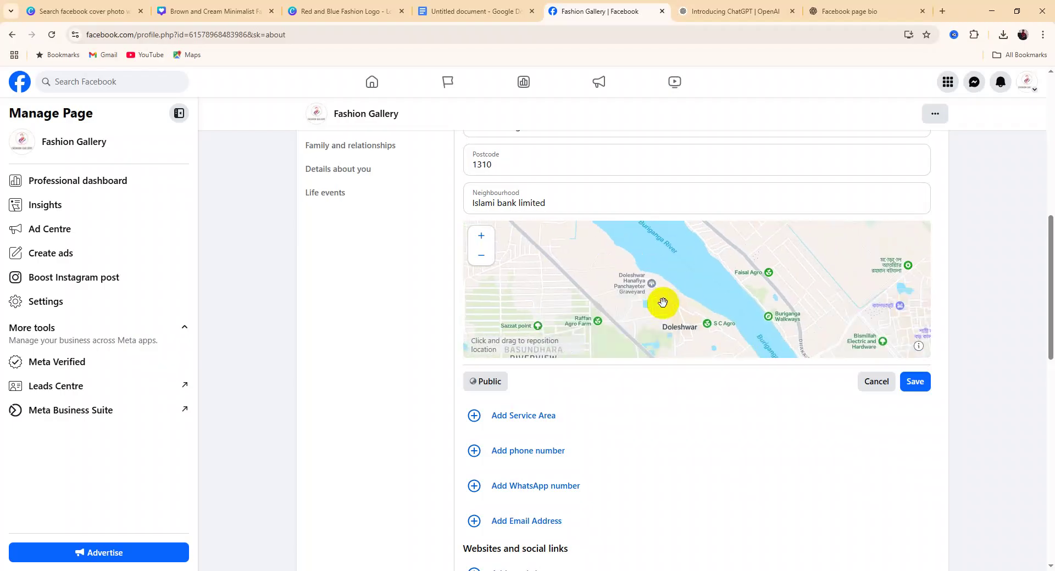
mouse_move(706, 338)
mouse_down()
mouse_move(685, 315)
mouse_move(694, 298)
mouse_move(613, 270)
mouse_up()
mouse_move(723, 314)
mouse_down()
mouse_move(684, 279)
mouse_move(697, 310)
mouse_move(666, 269)
mouse_up()
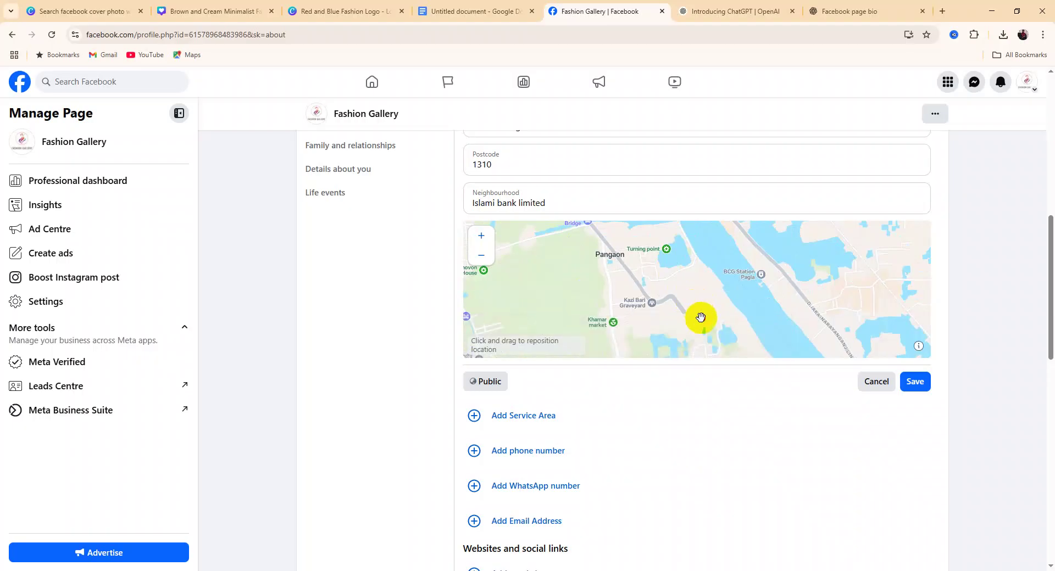
drag(700, 318, 688, 294)
drag(696, 329, 671, 270)
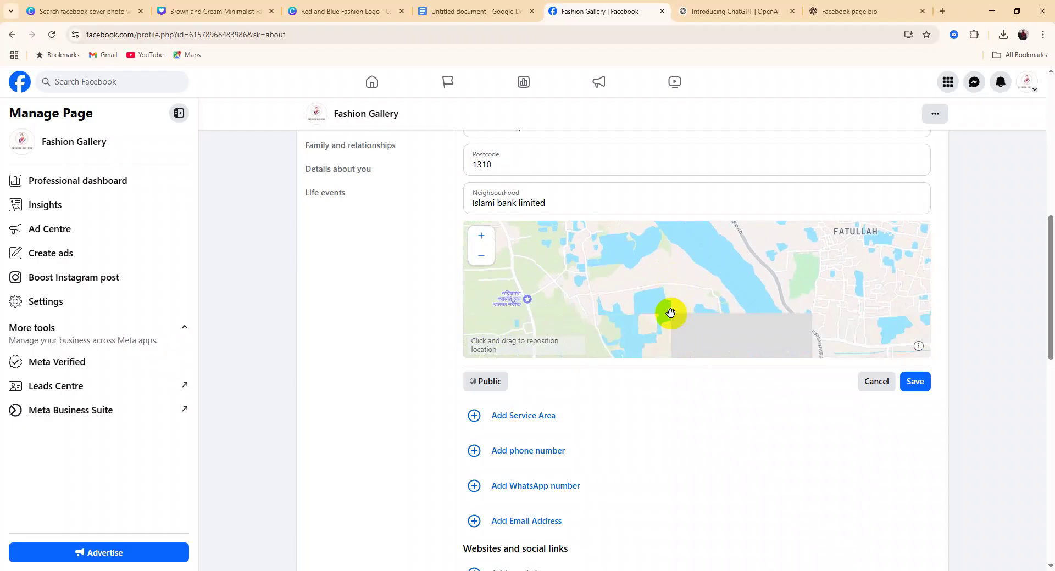
drag(673, 326, 676, 287)
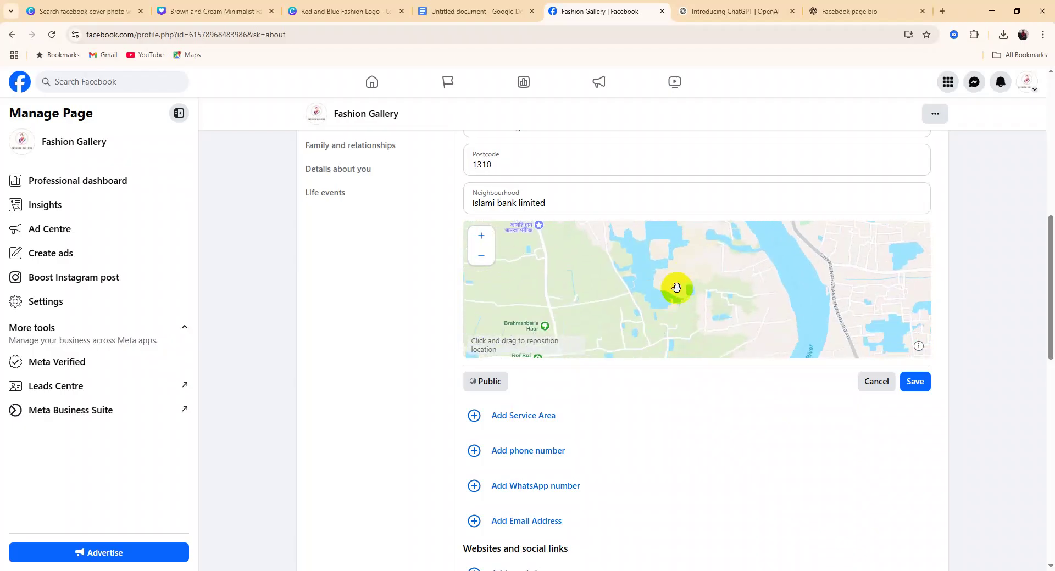
scroll(677, 287, down, 1)
scroll(677, 288, up, 2)
drag(773, 325, 679, 300)
Drop the location pin at Jhilmil Residential and pan the map around it
drag(803, 316, 784, 291)
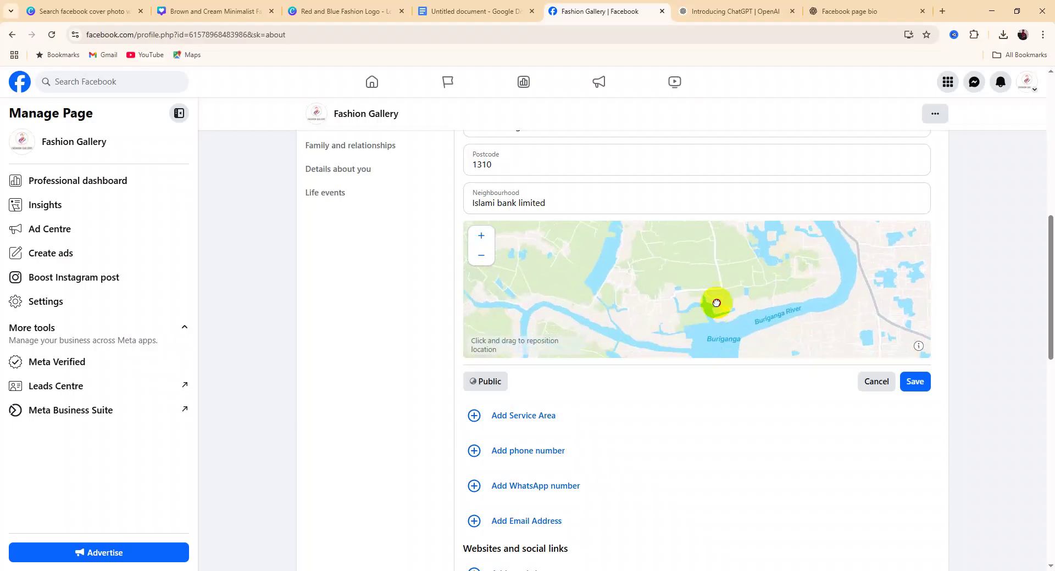
drag(737, 259, 699, 297)
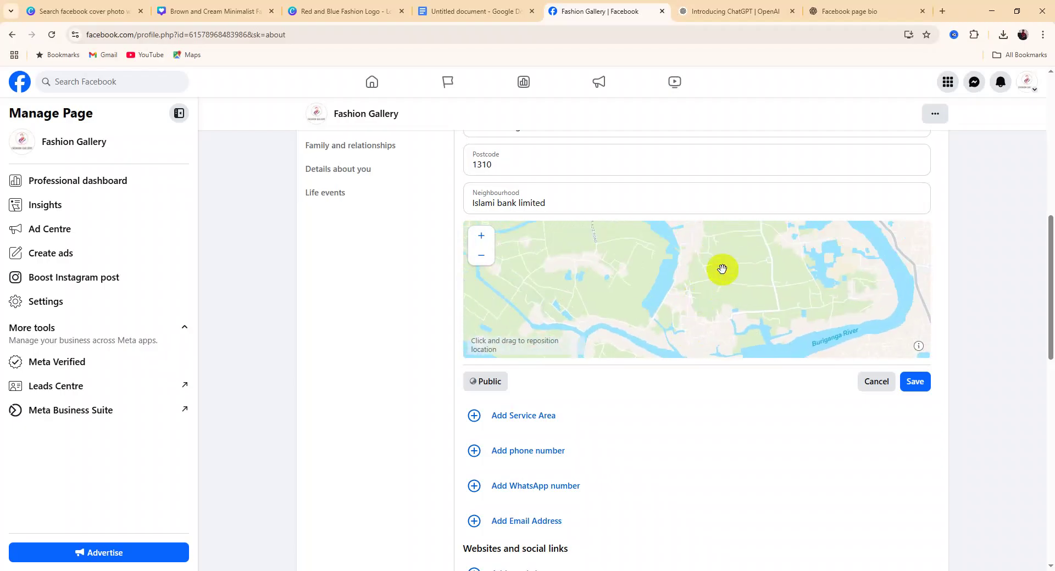
drag(806, 323, 619, 263)
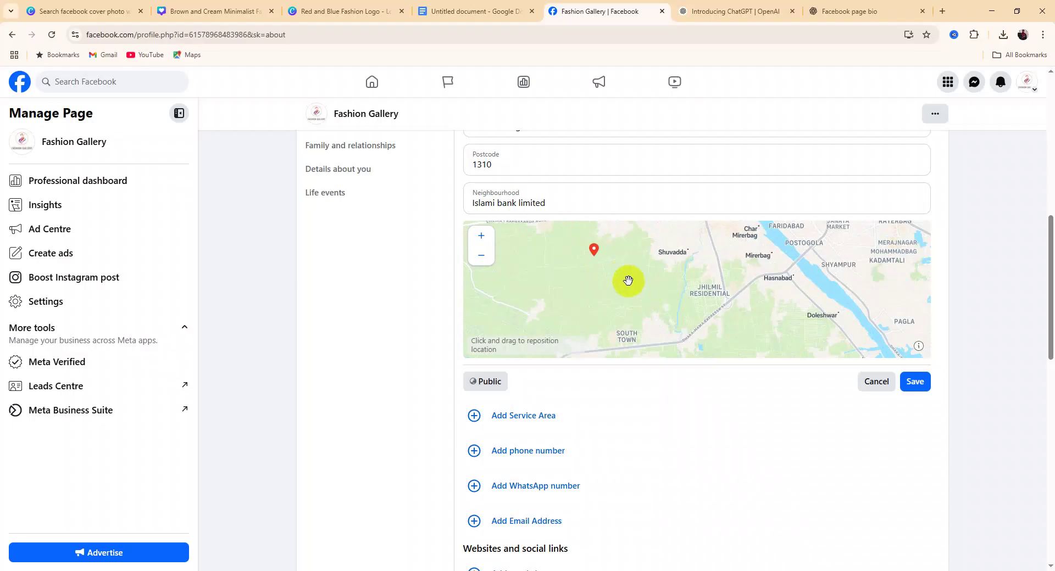
click(712, 291)
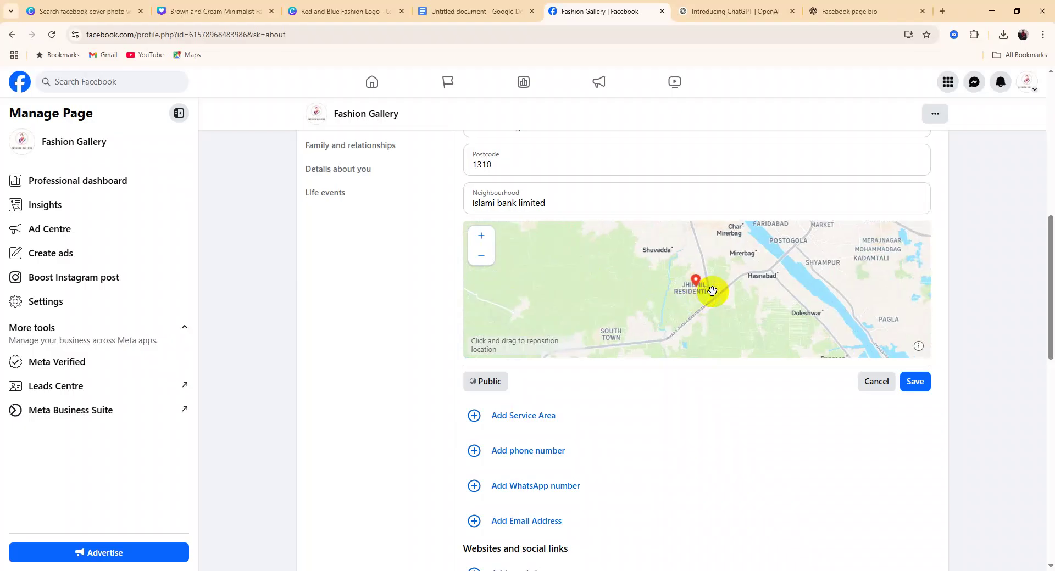
drag(761, 282, 613, 287)
drag(696, 300, 619, 288)
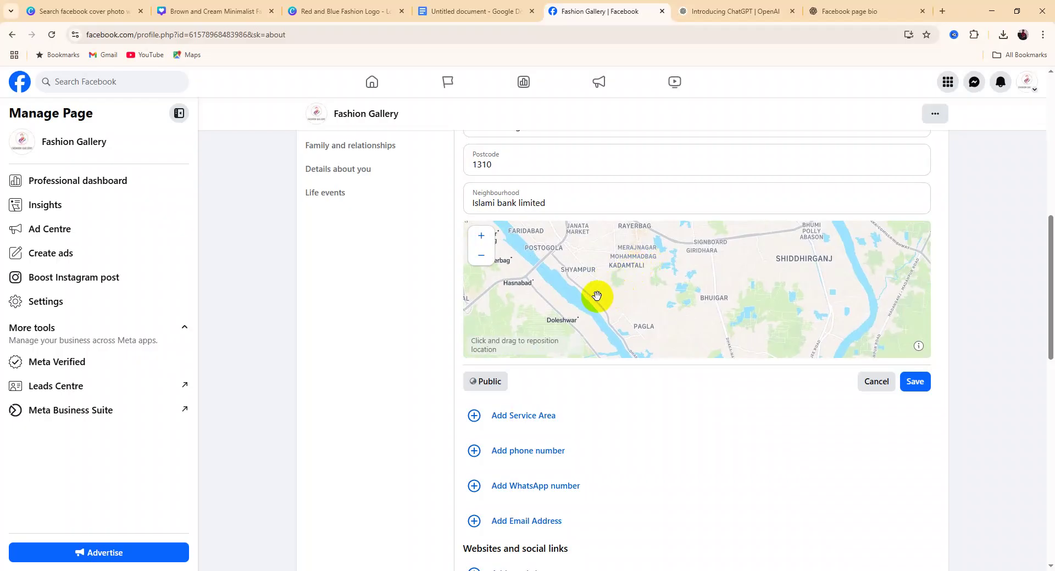
drag(598, 291, 630, 248)
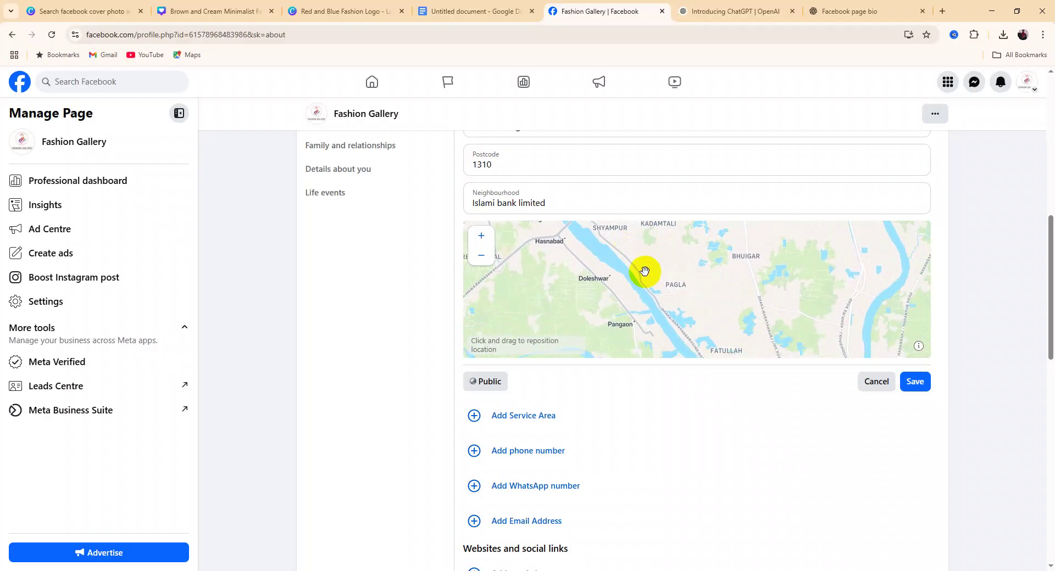
drag(665, 285, 683, 330)
drag(624, 292, 621, 259)
After trying Keraniganj and Lalbag, settle the pin on Jhilmil Residential and save the address
drag(619, 309, 711, 325)
drag(637, 291, 662, 317)
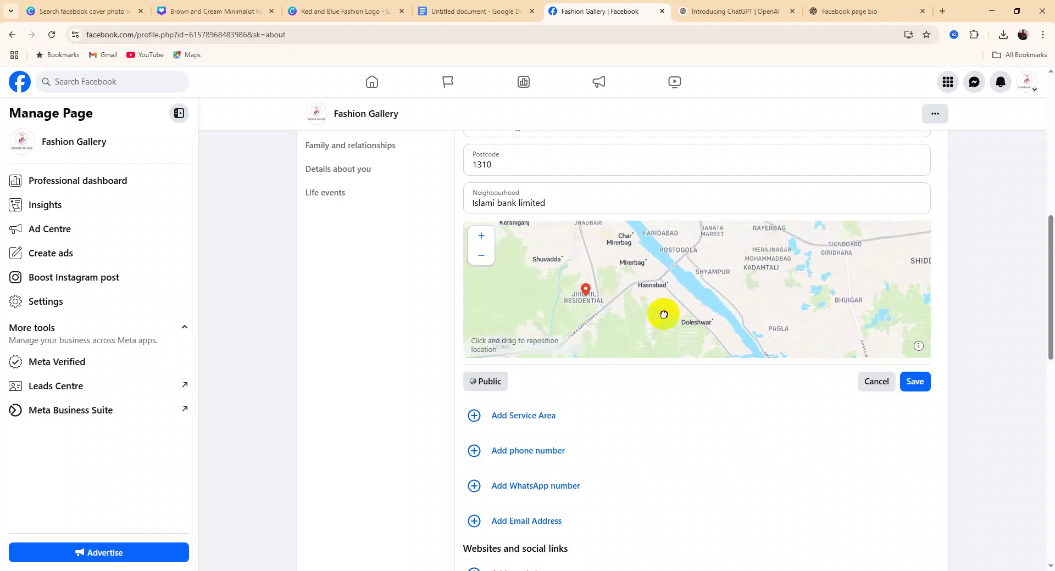
drag(619, 266, 670, 301)
drag(594, 289, 603, 330)
click(632, 272)
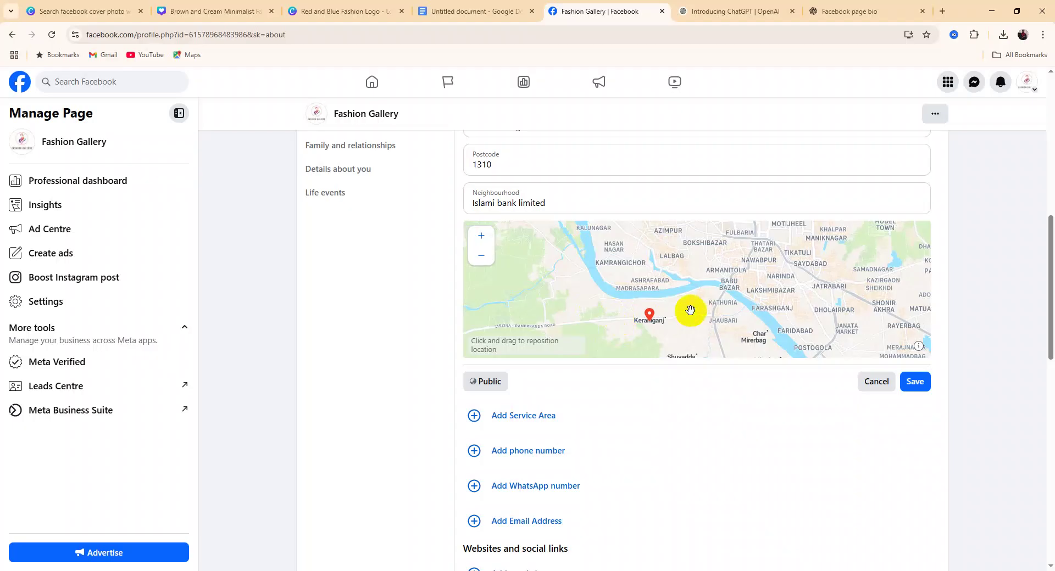
click(669, 262)
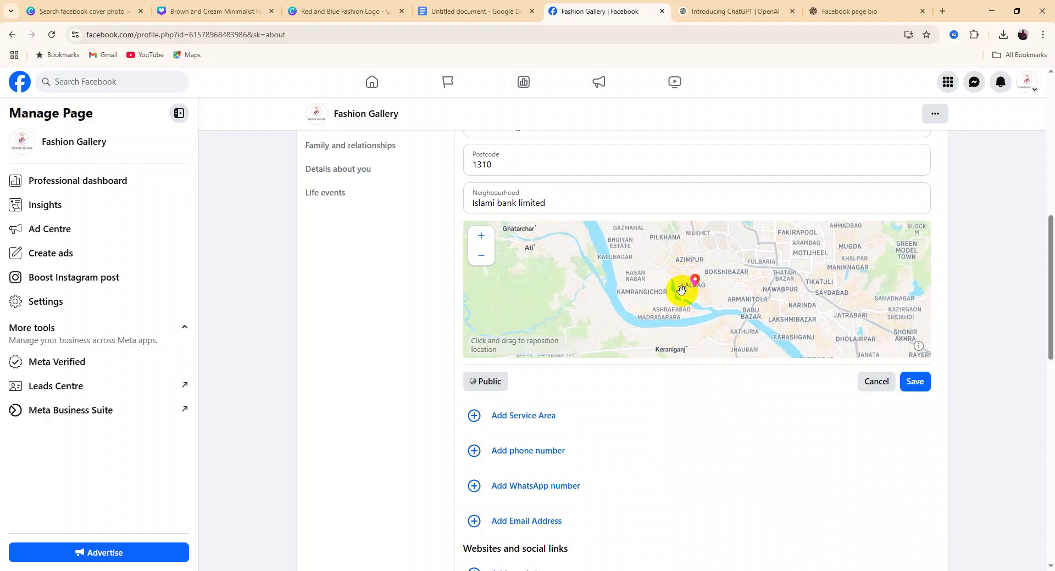
drag(679, 291, 649, 286)
drag(669, 320, 642, 298)
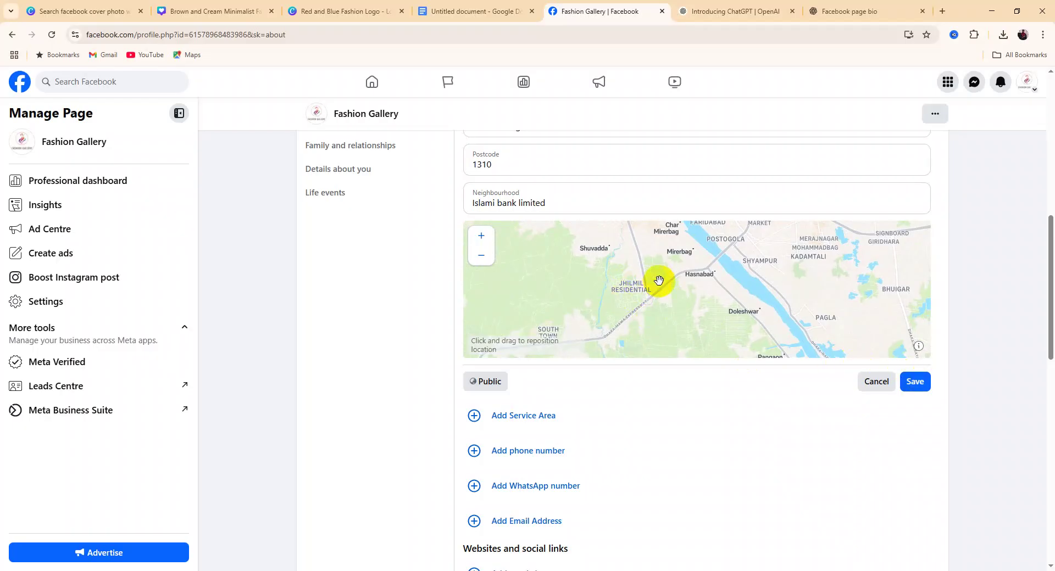
click(630, 287)
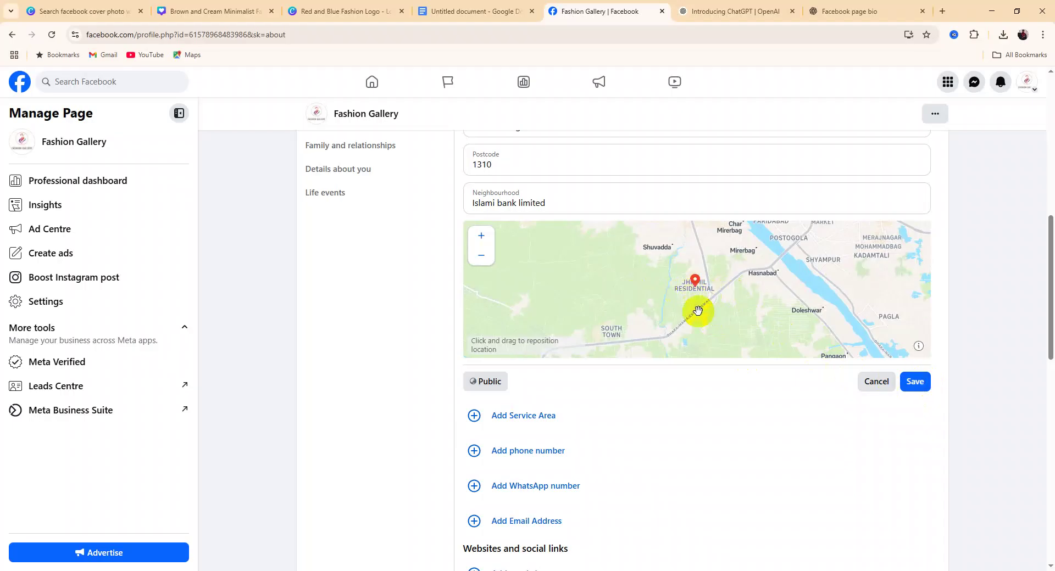
click(915, 382)
click(915, 383)
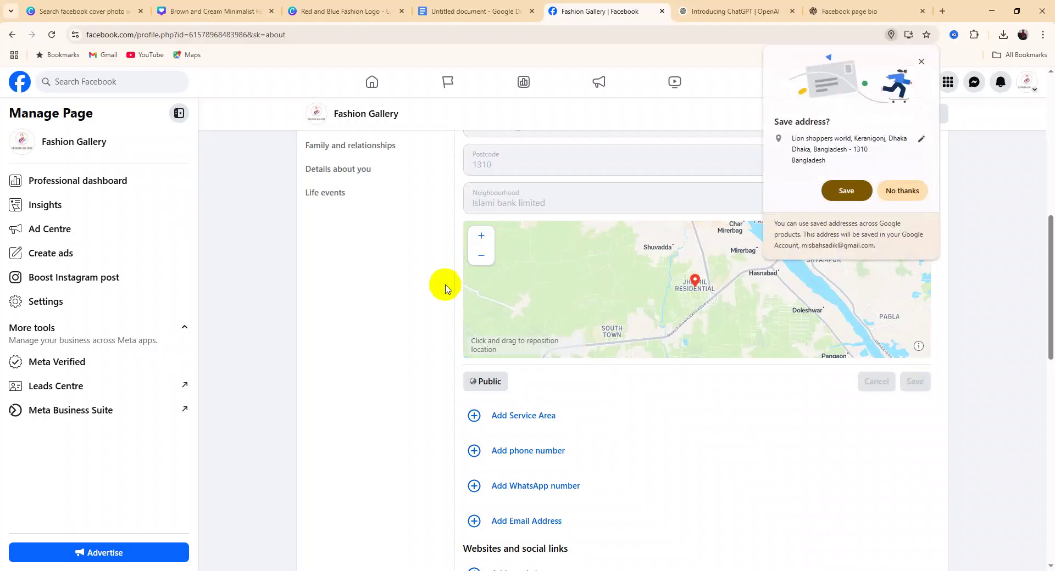
Let Chrome store the saved business address too, returning to Contact info
click(846, 190)
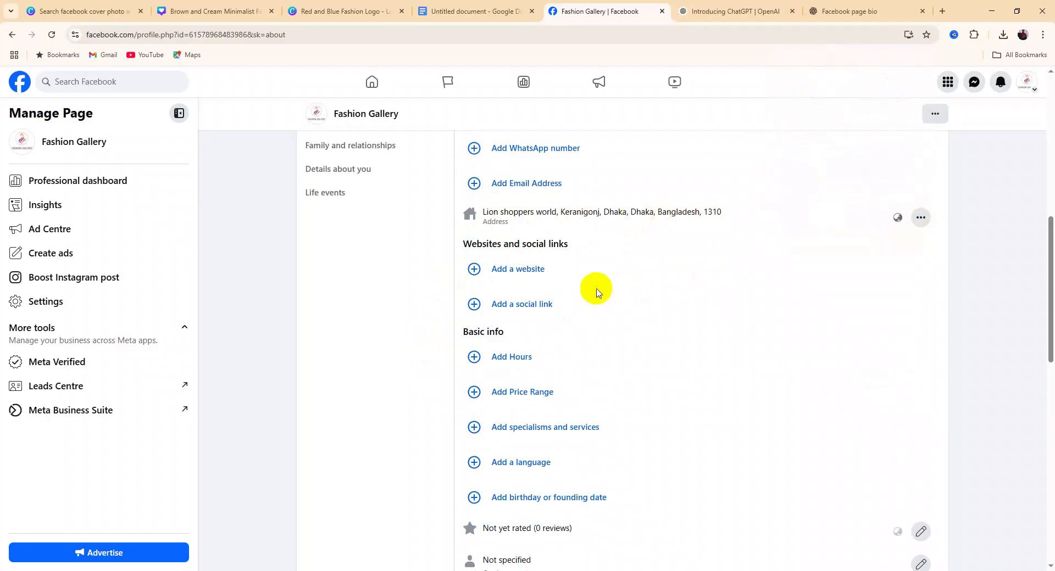
scroll(571, 277, up, 5)
scroll(571, 277, down, 2)
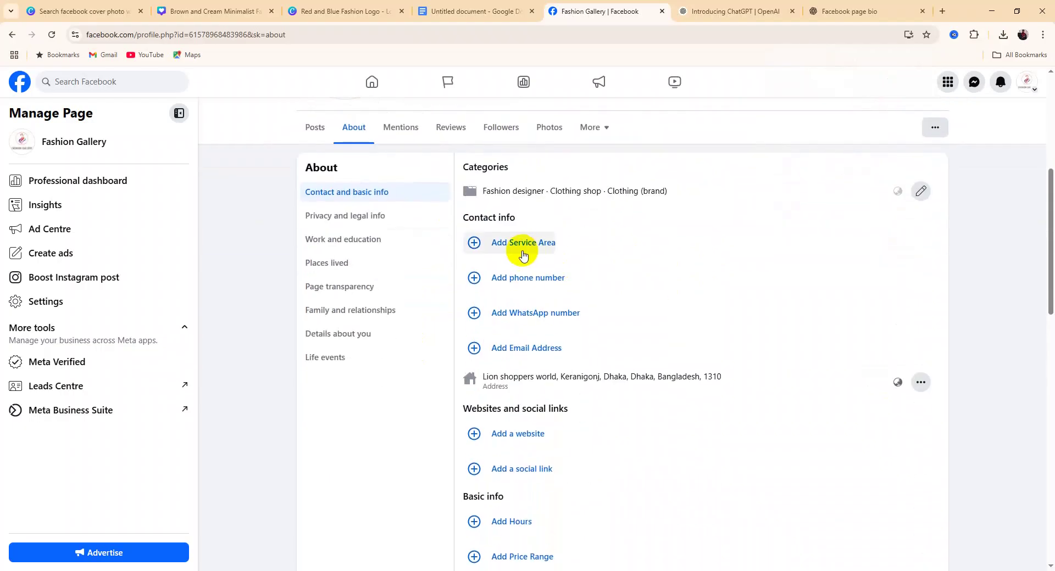
Skip the service area and save the page's mobile number with the Bangladesh +880 code
click(522, 254)
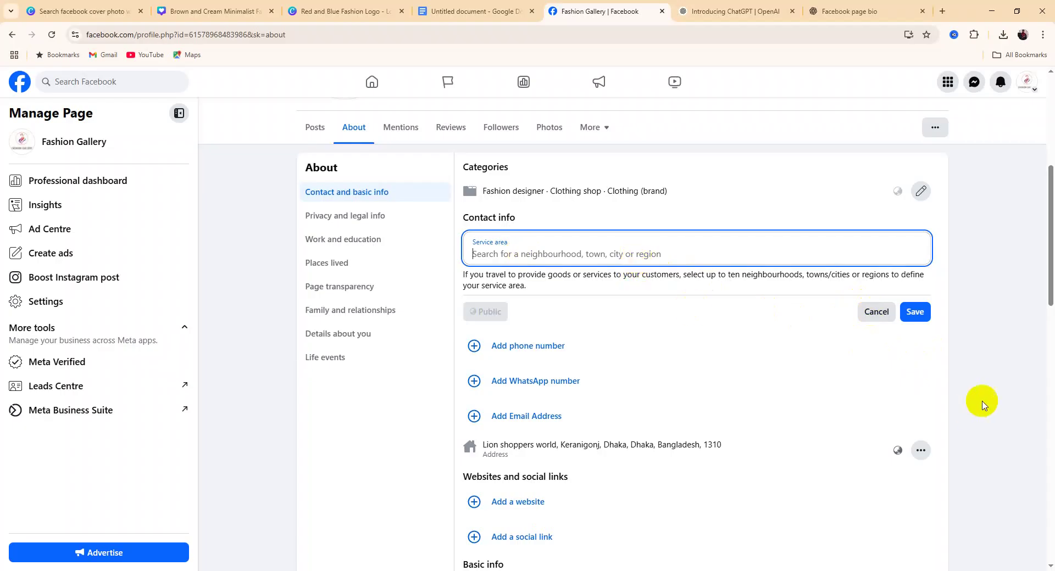
click(877, 312)
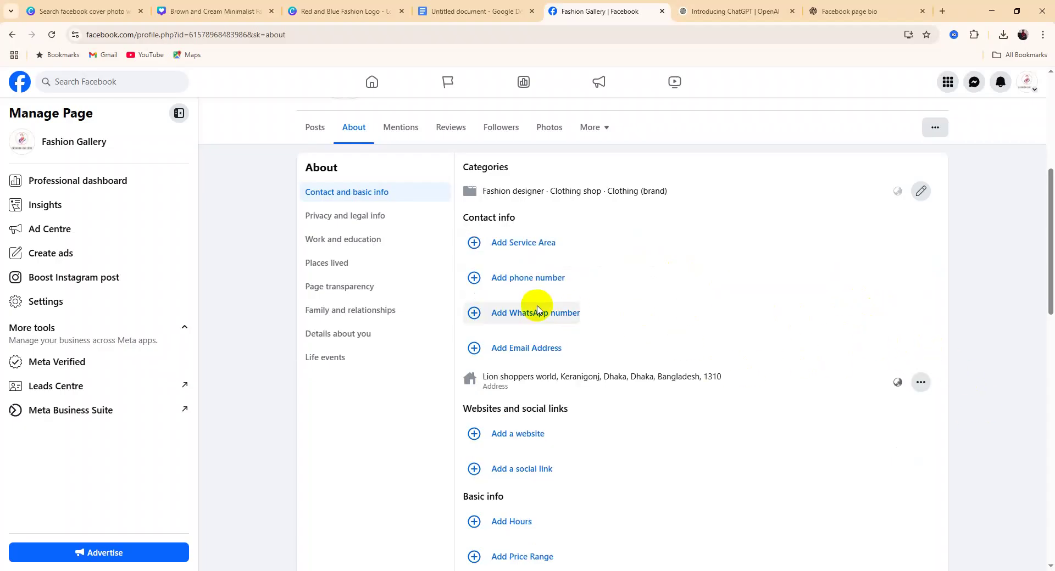
click(522, 277)
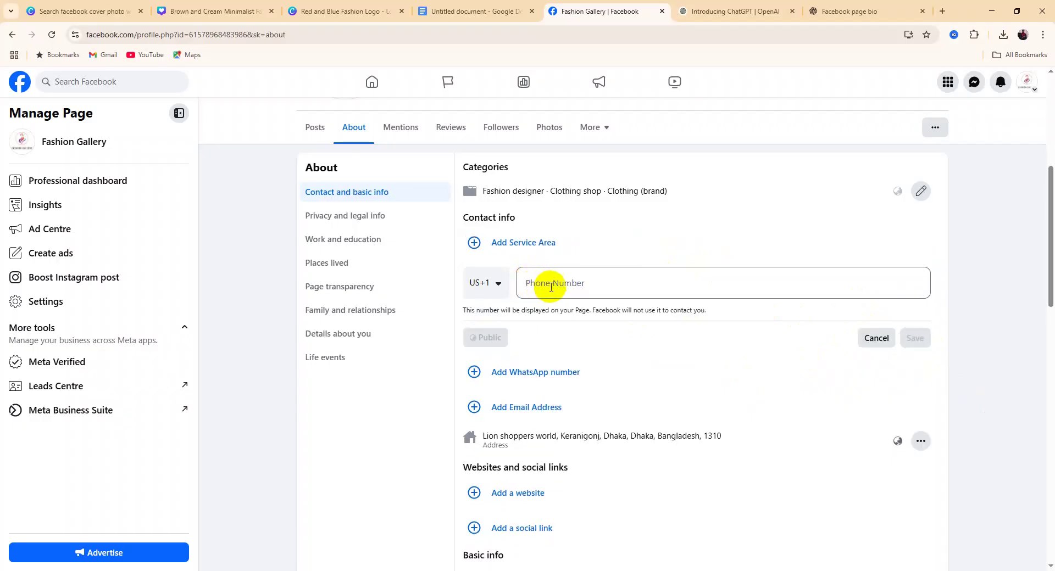
click(485, 284)
scroll(514, 434, down, 10)
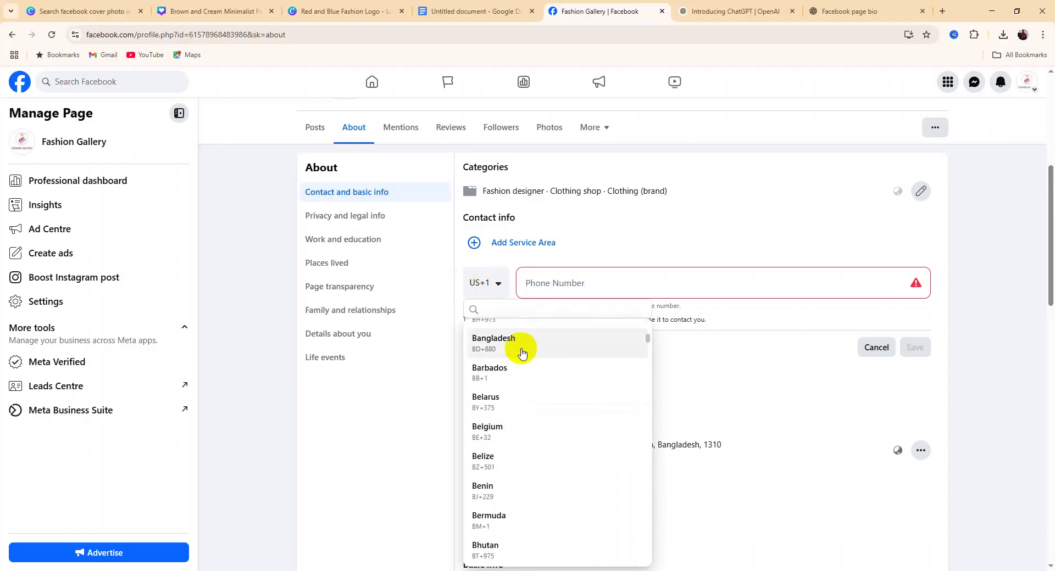
click(527, 349)
click(595, 285)
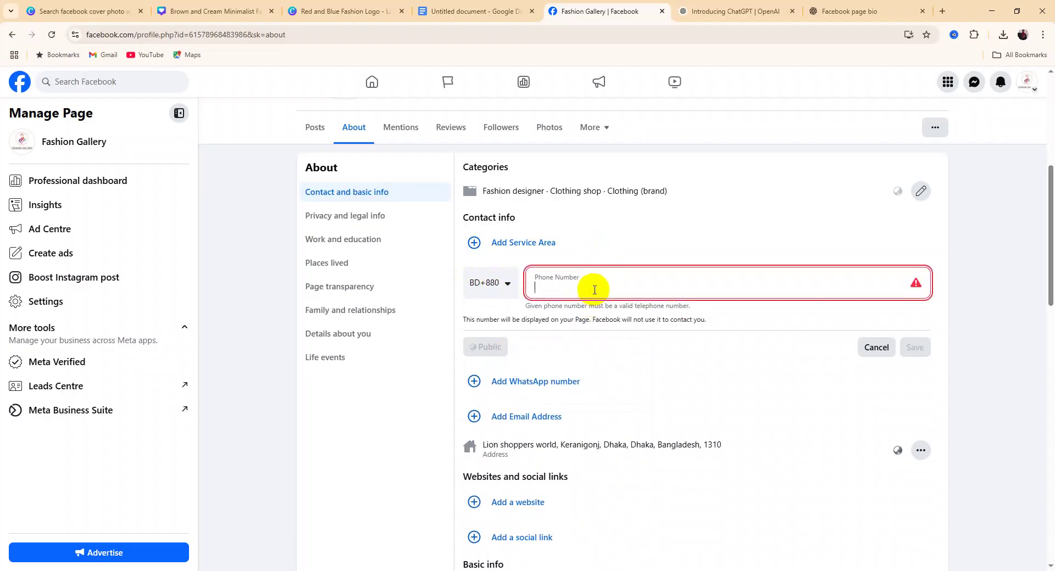
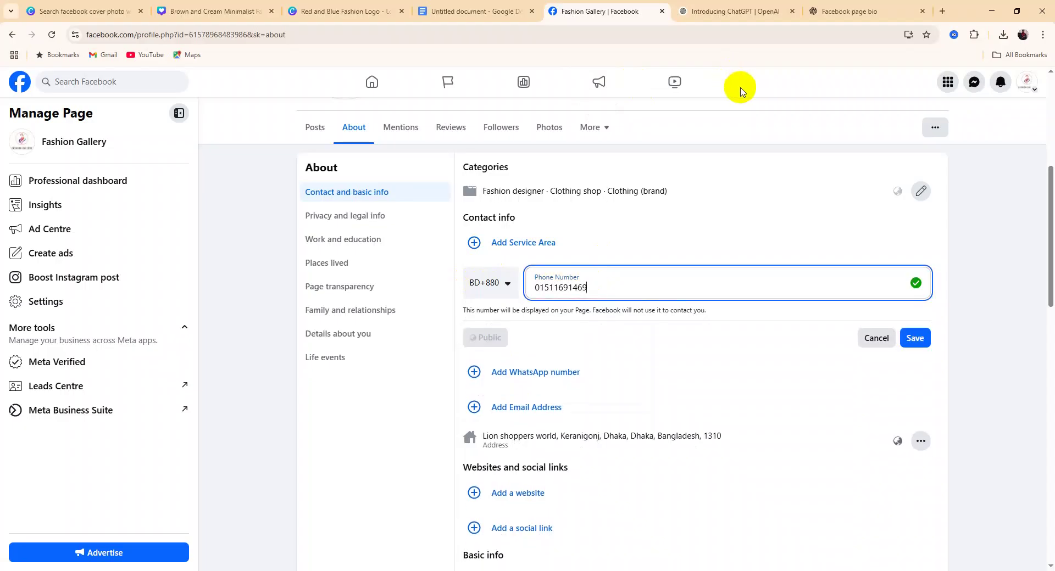
click(914, 339)
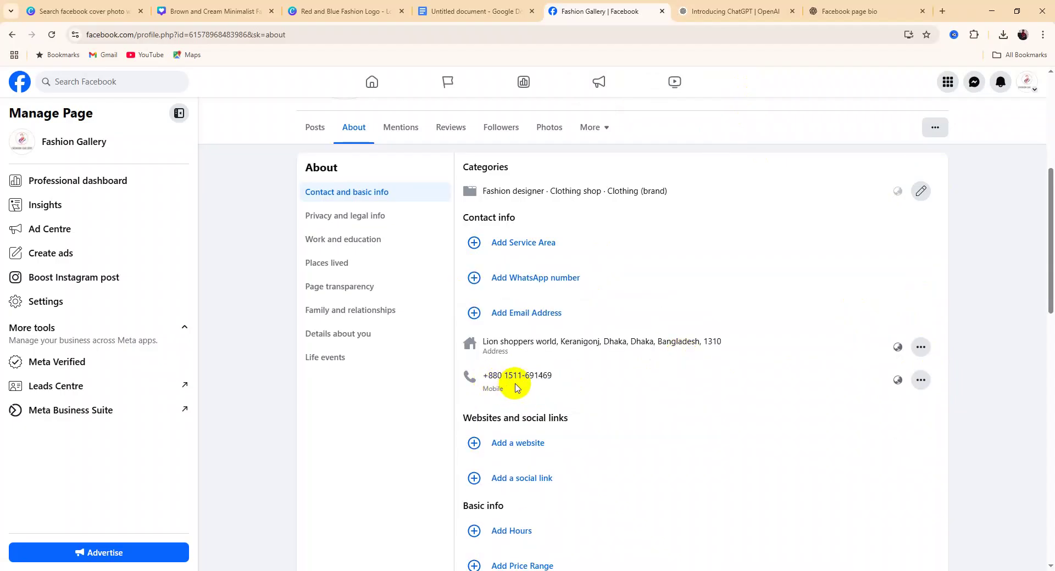
click(526, 313)
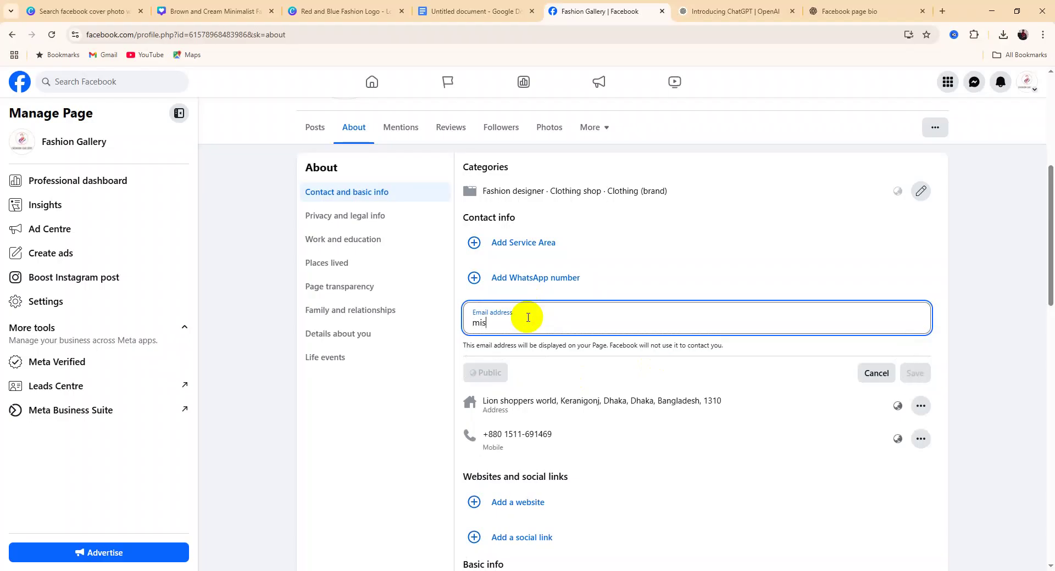
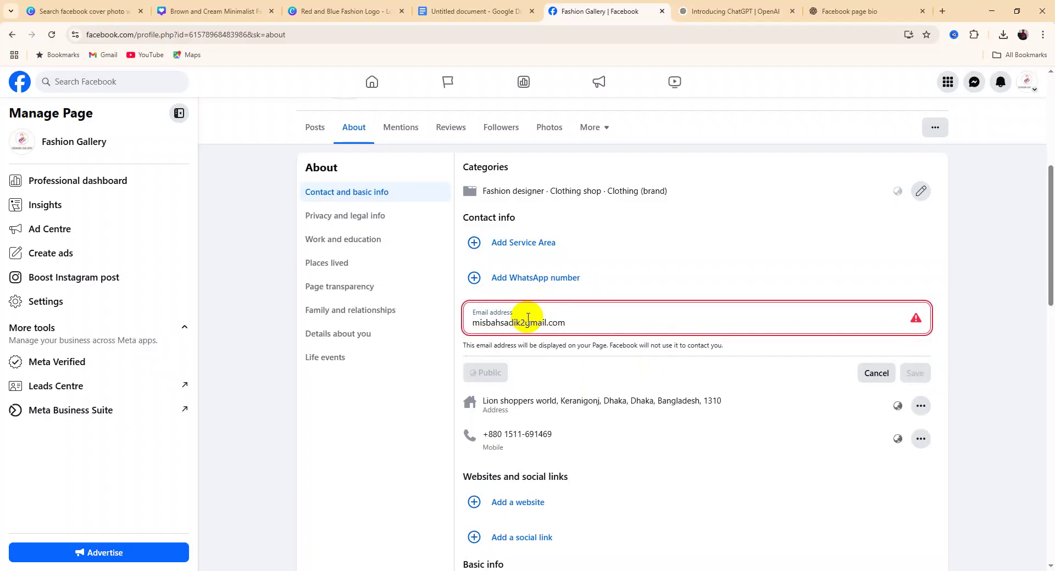
Save the page's contact e-mail, fixing typos, and decline Chrome's address update
click(524, 322)
key(BackSpace)
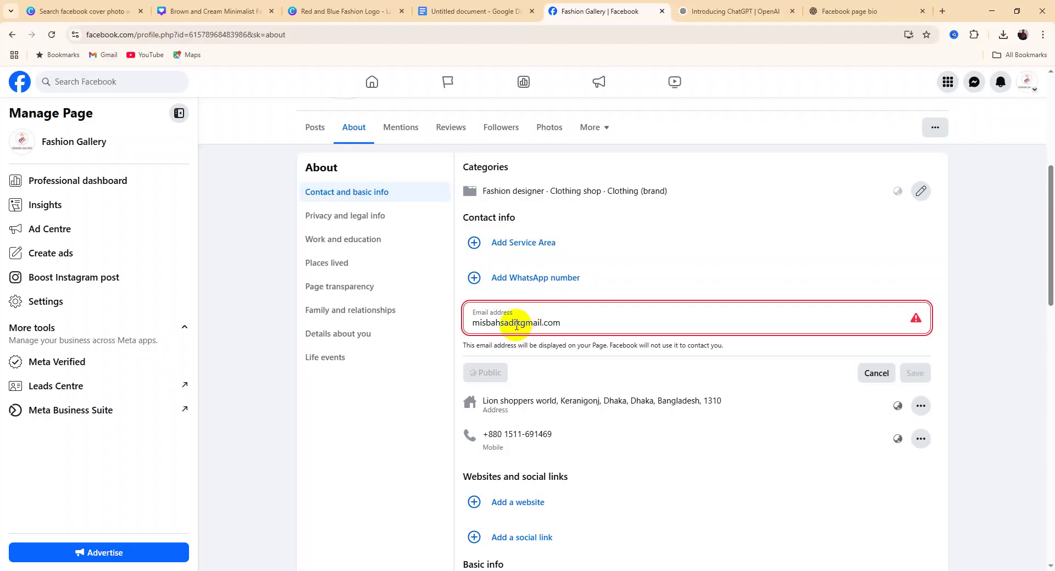
text(@)
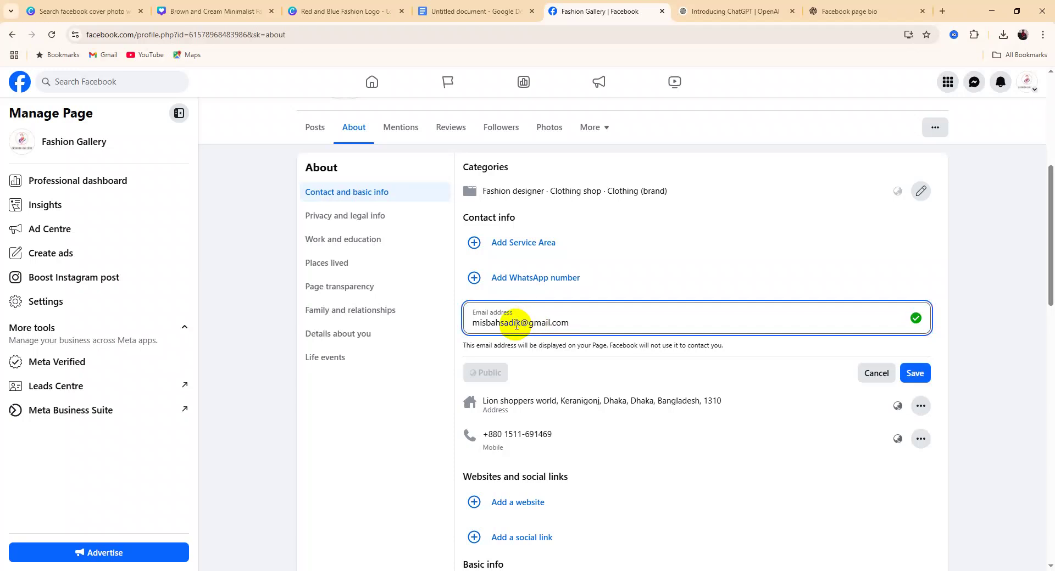
text(@)
key(BackSpace)
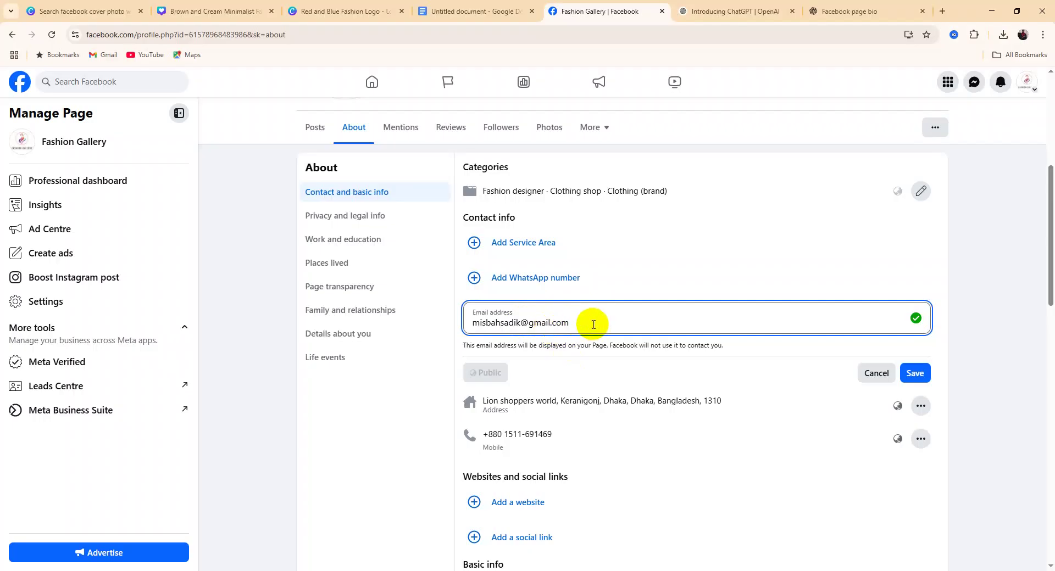
click(912, 374)
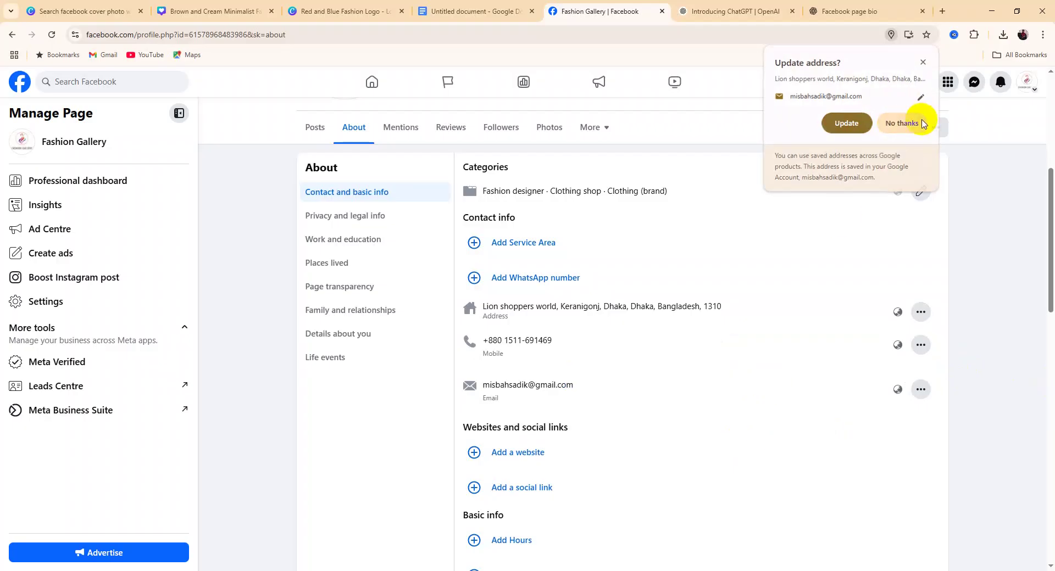
click(904, 123)
scroll(729, 333, up, 1)
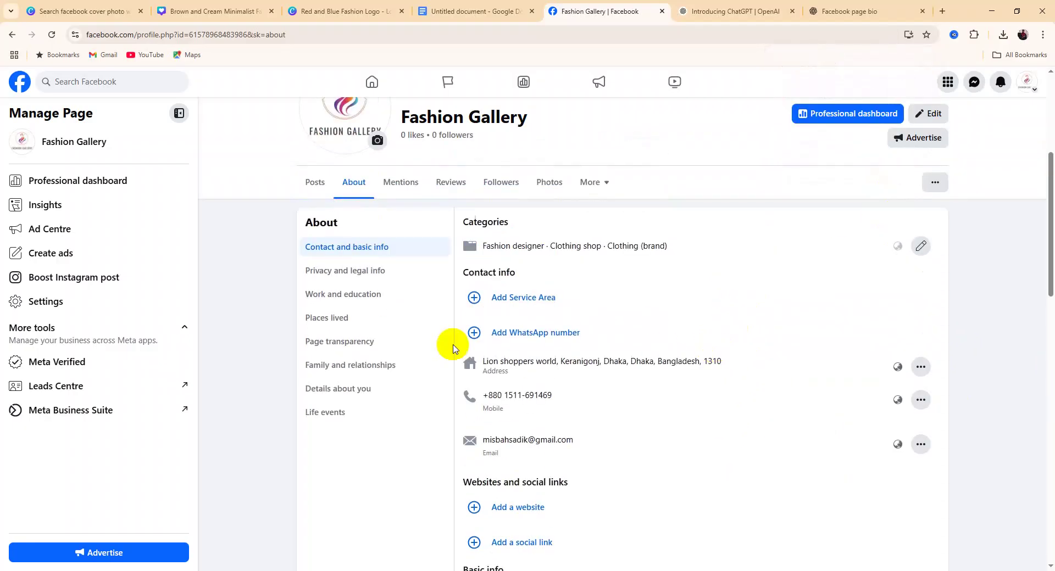
click(539, 334)
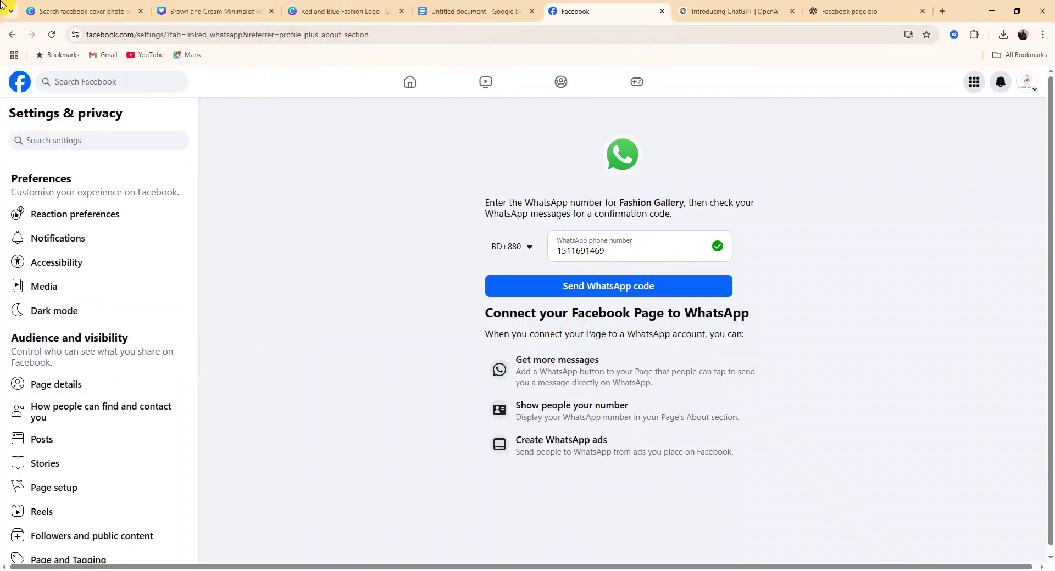
click(12, 34)
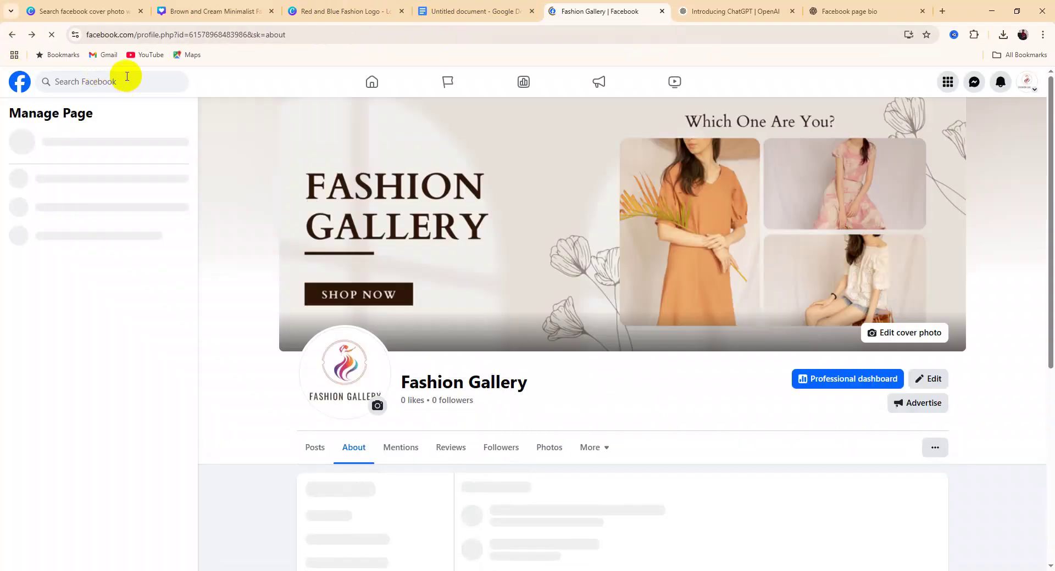
scroll(374, 247, down, 3)
scroll(392, 258, down, 3)
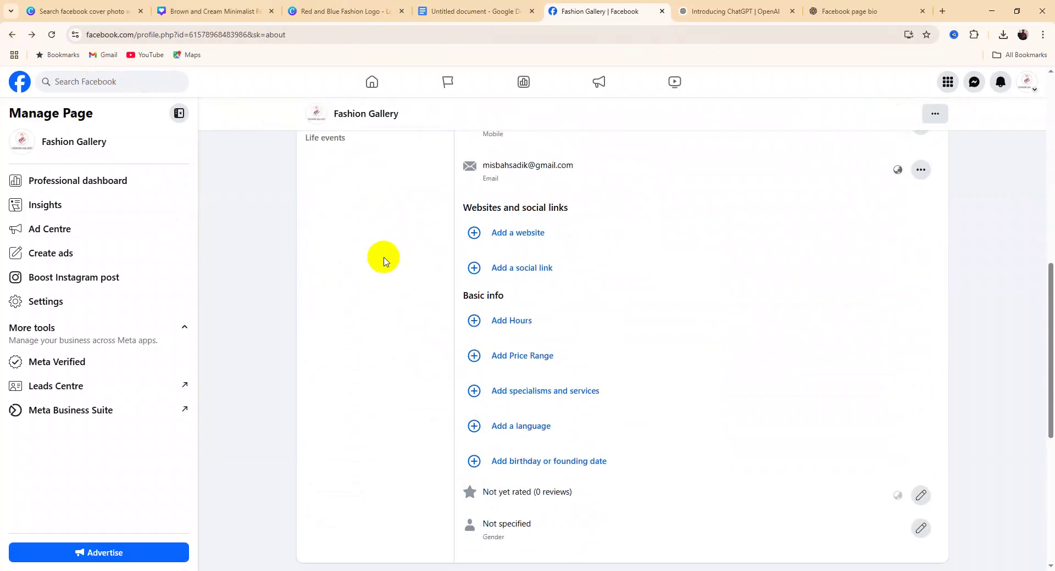
Copy the WordPress site's full https web address from its Dashboard in the other Chrome profile
click(528, 236)
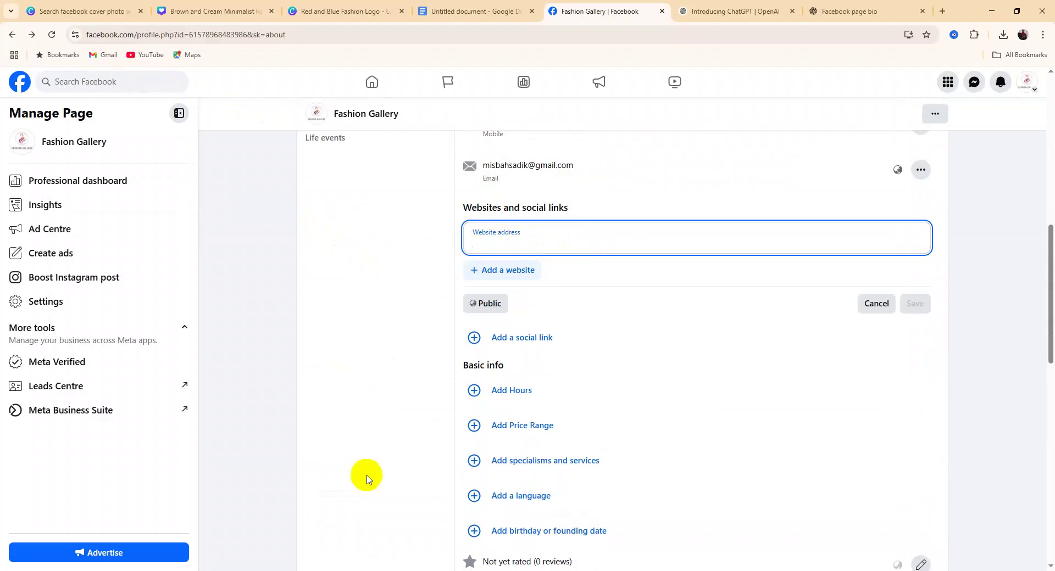
click(466, 570)
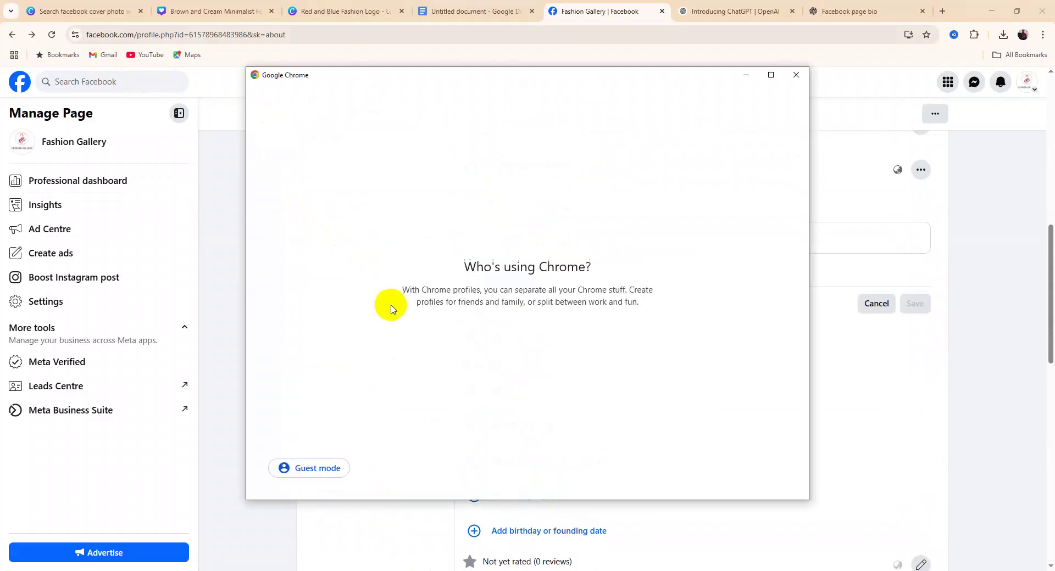
click(379, 379)
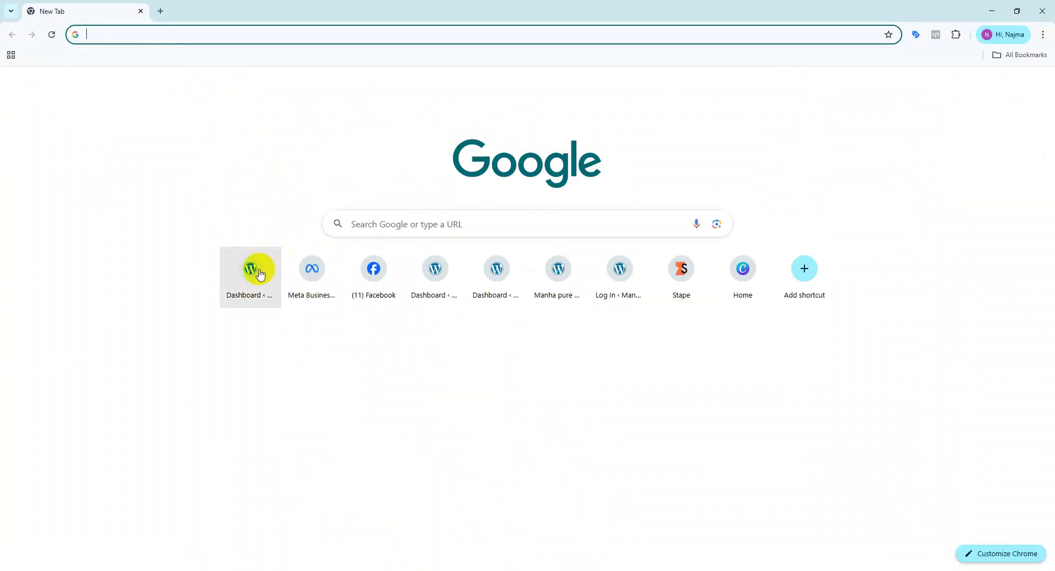
click(259, 274)
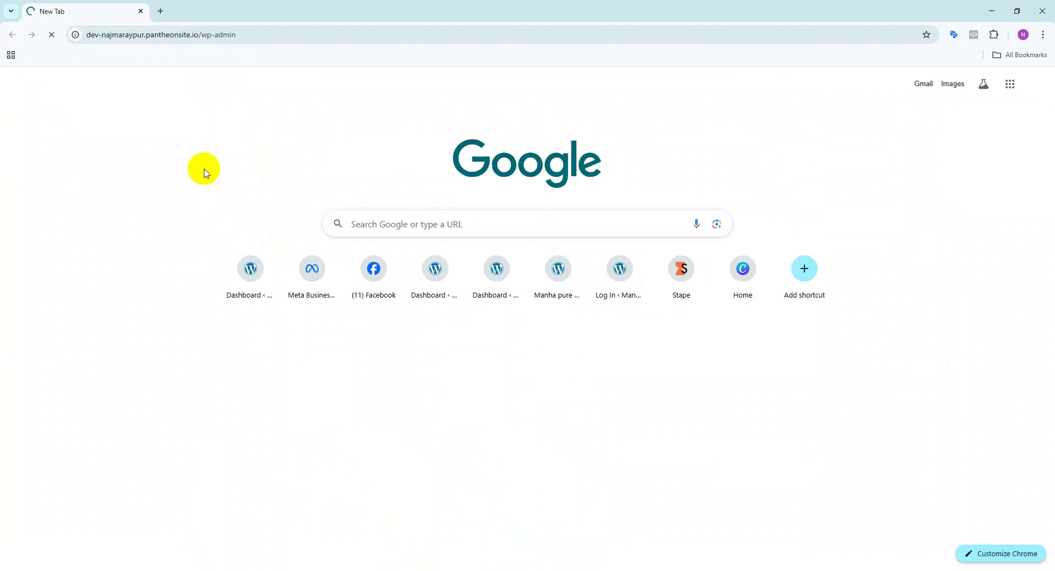
drag(196, 35, 86, 40)
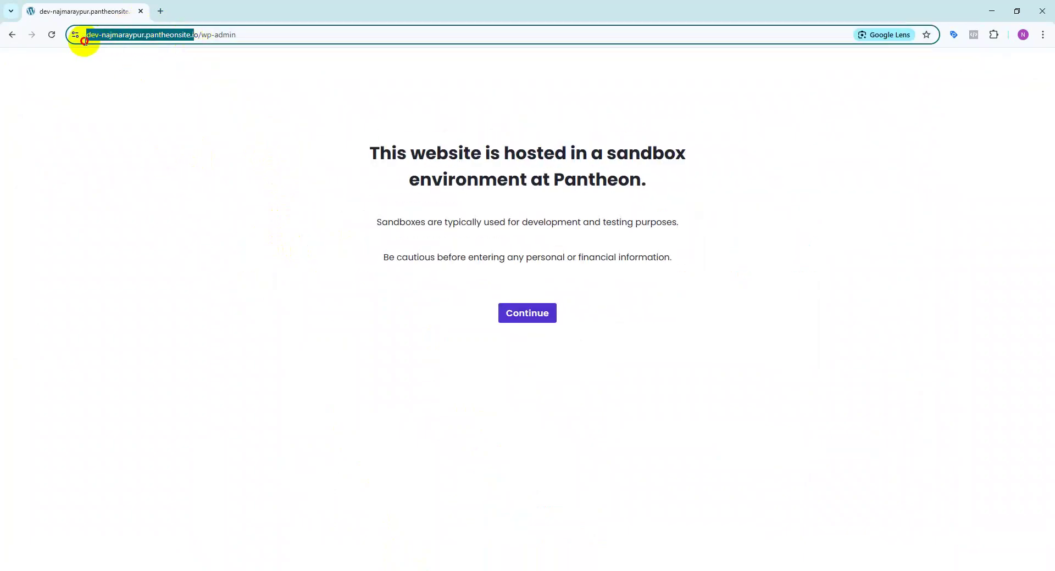
drag(224, 34, 77, 48)
key(ctrl+c)
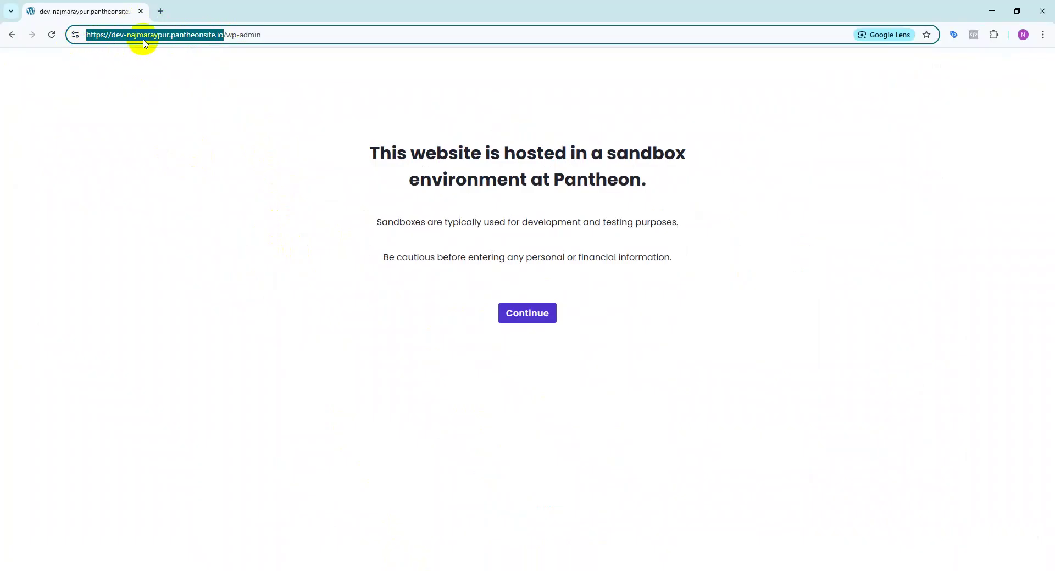
click(545, 570)
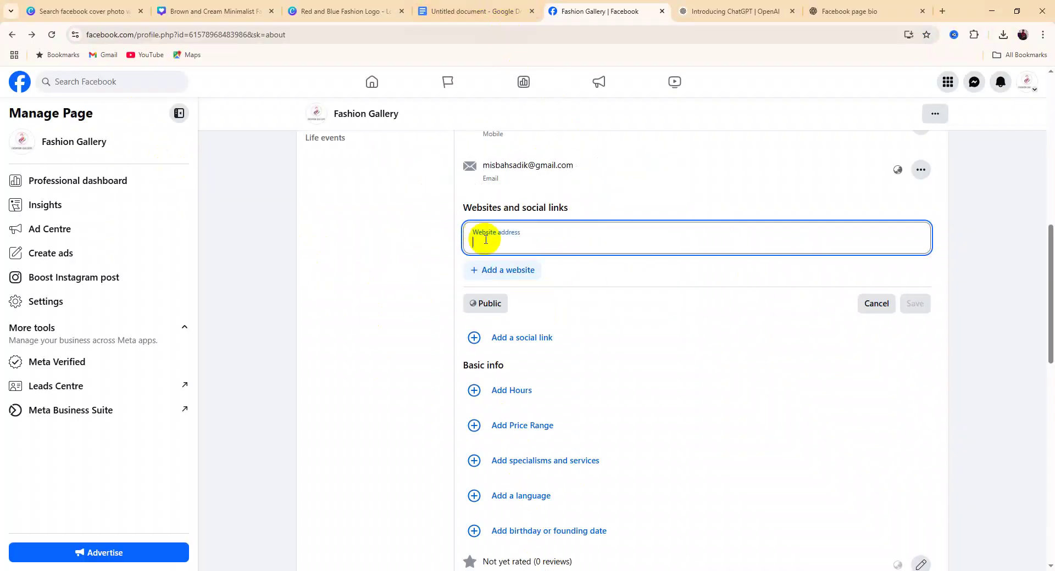
Paste the WordPress site URL as the page's website address and save it
key(ctrl+v)
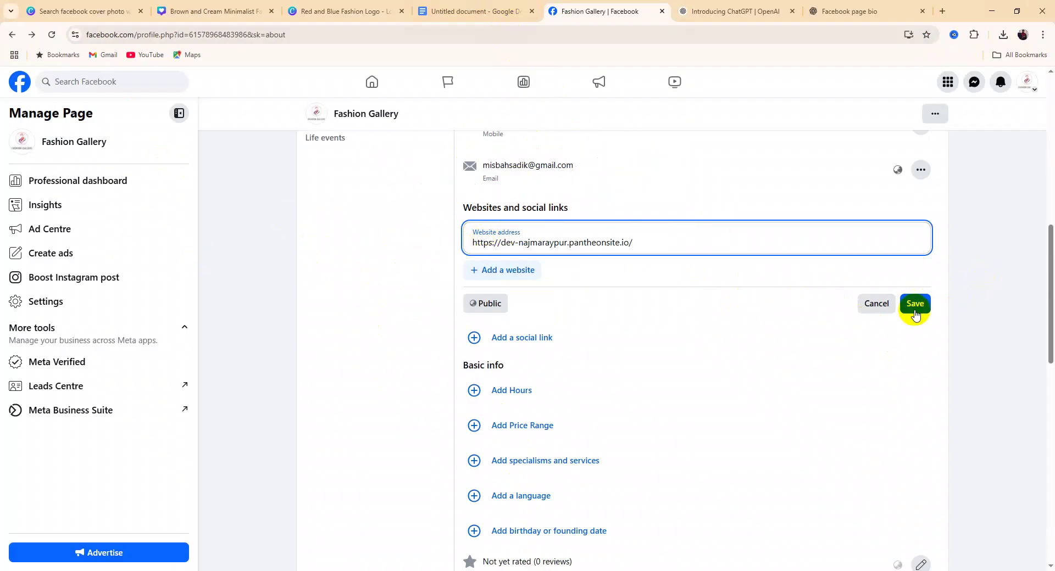
click(703, 241)
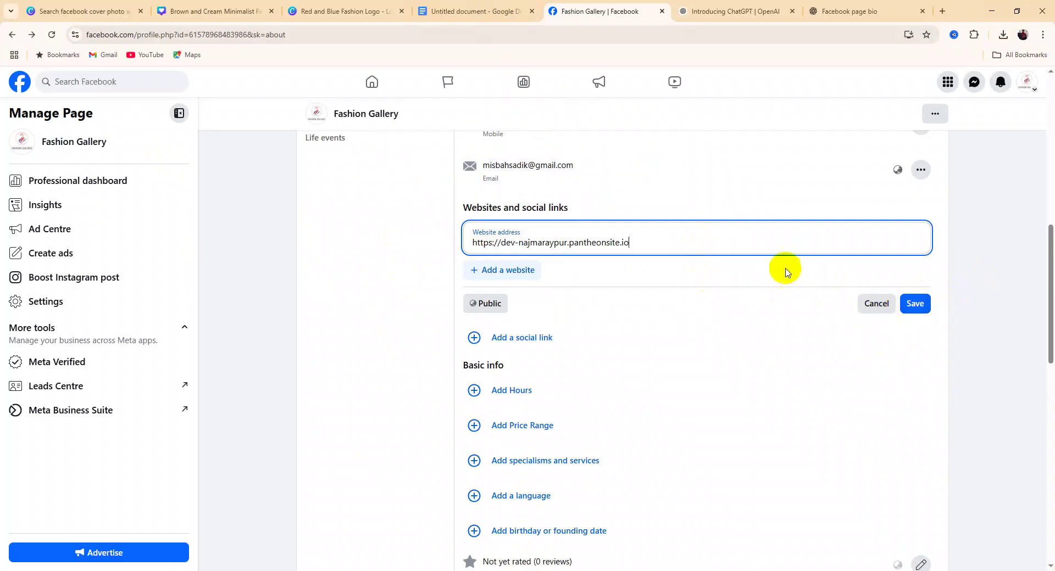
click(914, 303)
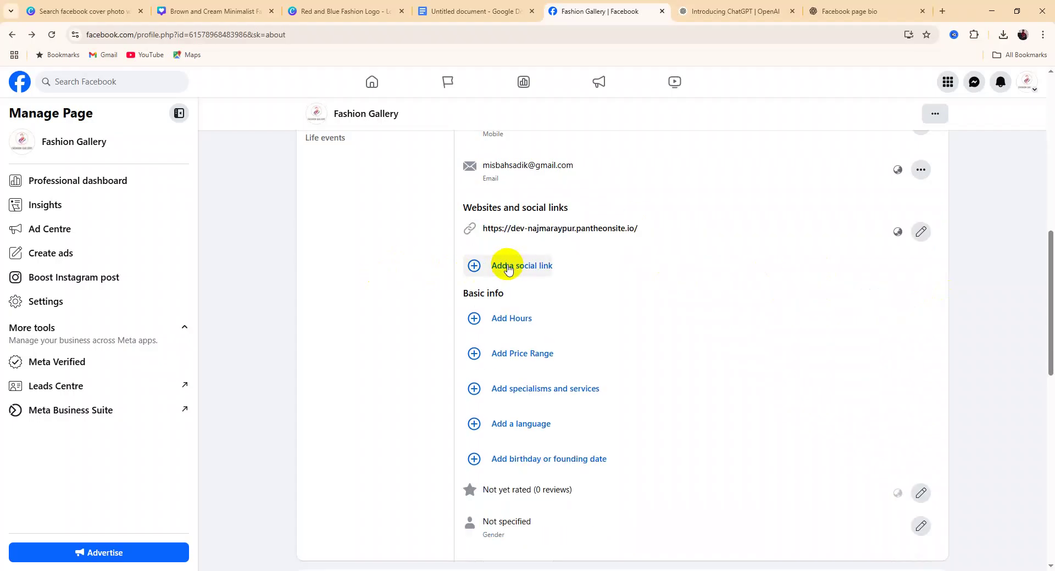
scroll(507, 268, up, 4)
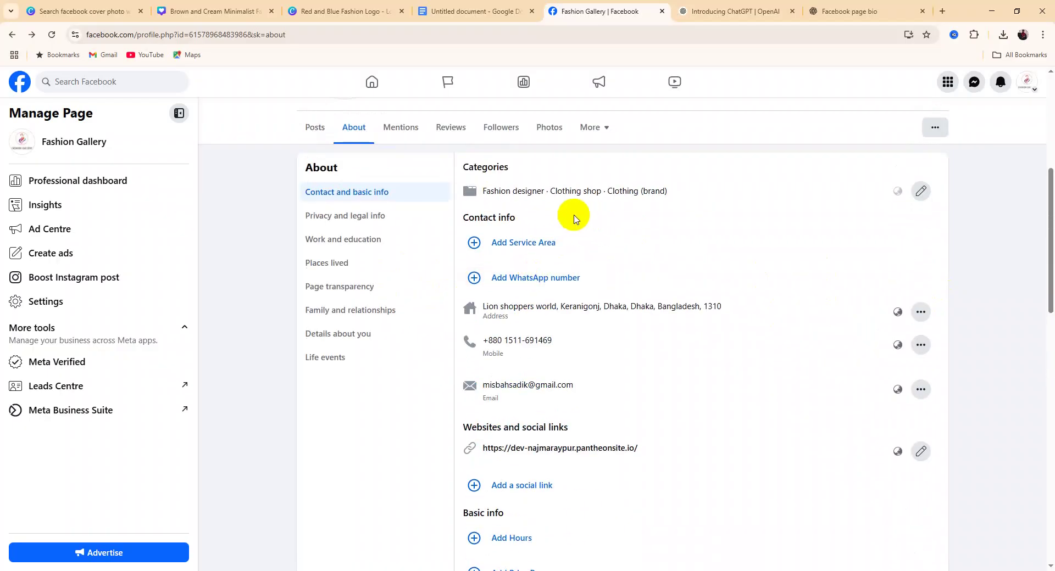
scroll(654, 295, down, 4)
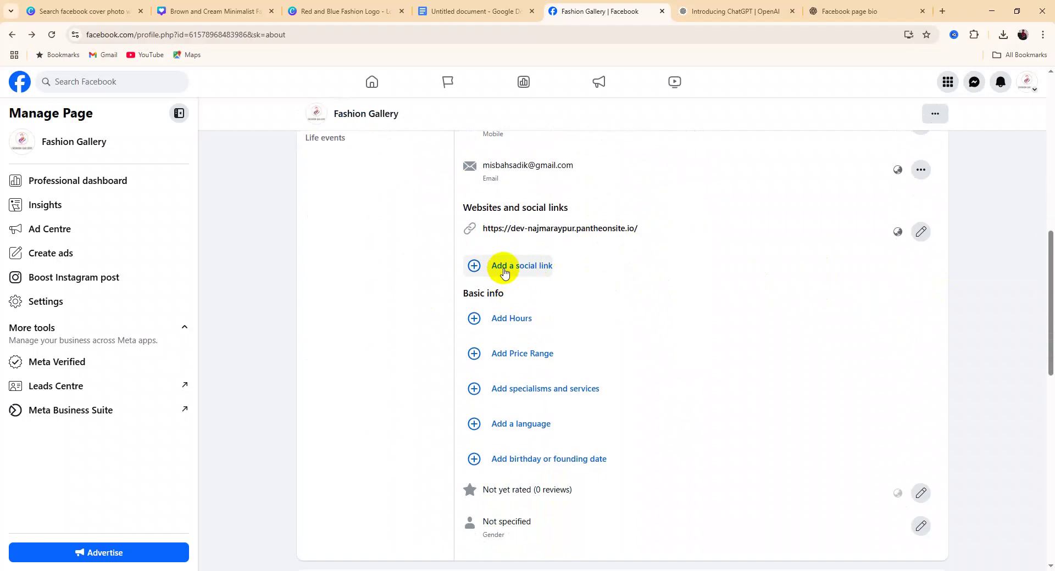
click(504, 270)
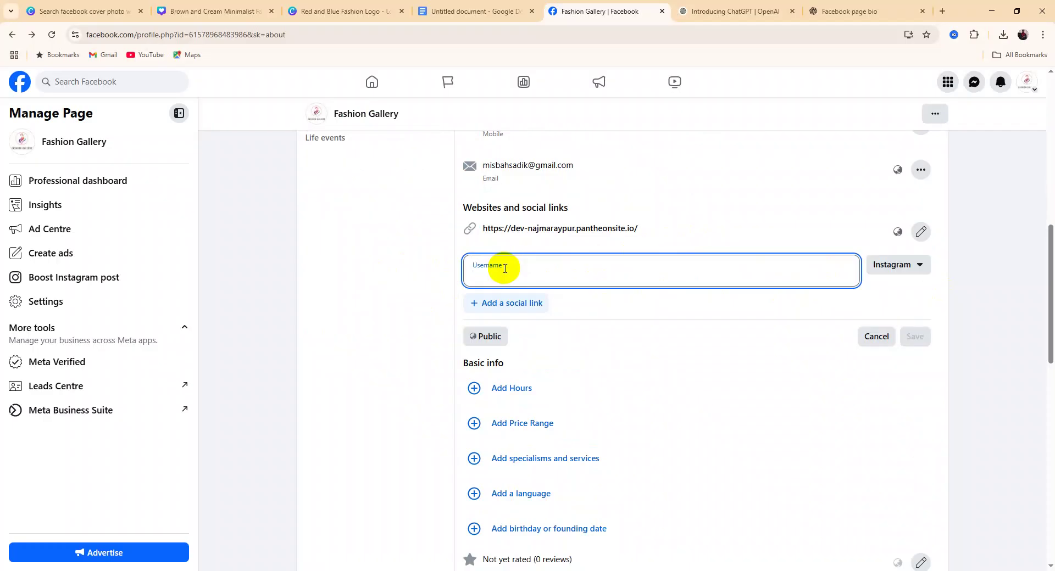
click(893, 267)
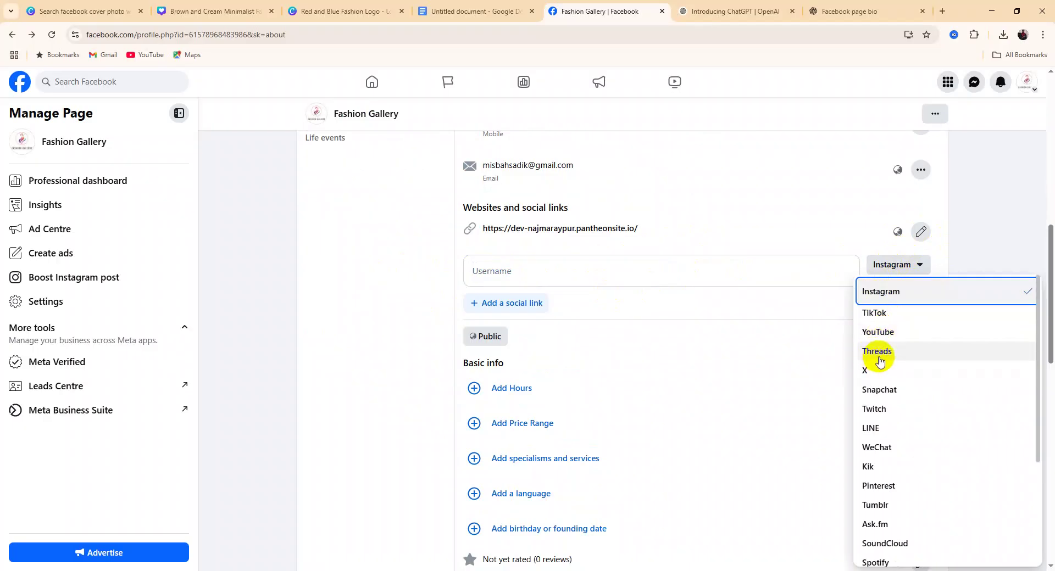
click(729, 361)
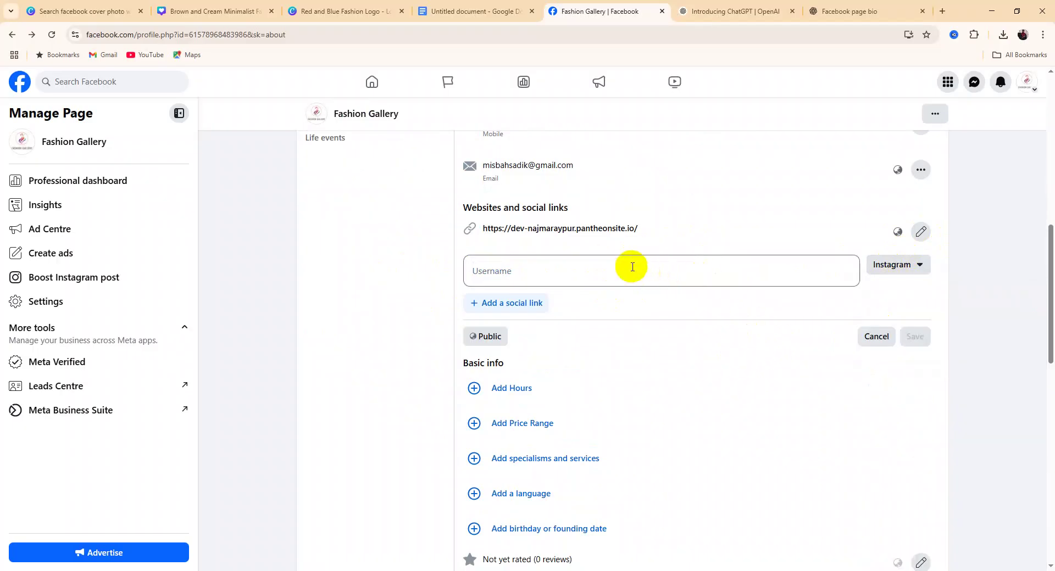
click(663, 276)
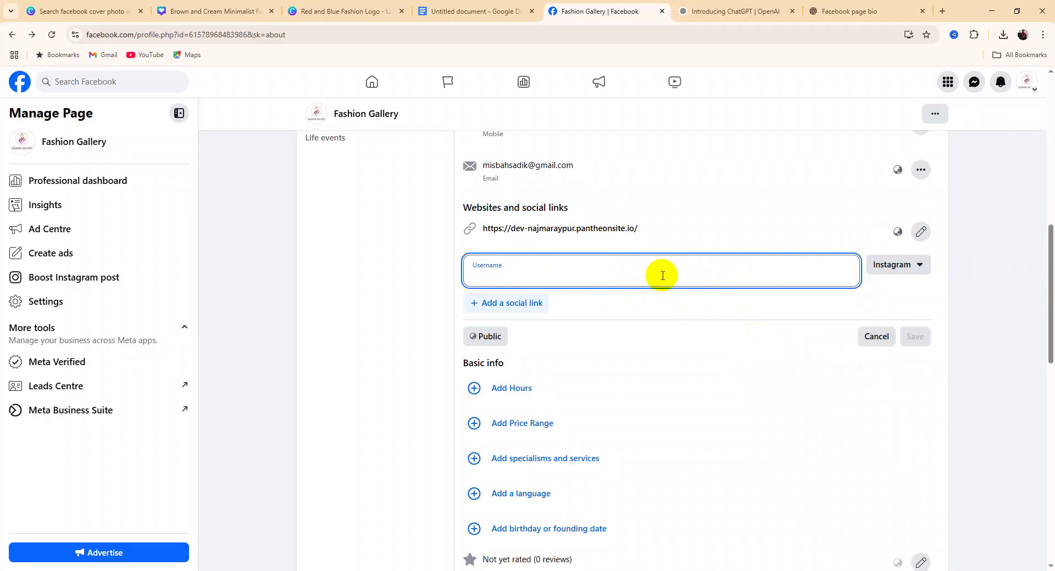
click(520, 304)
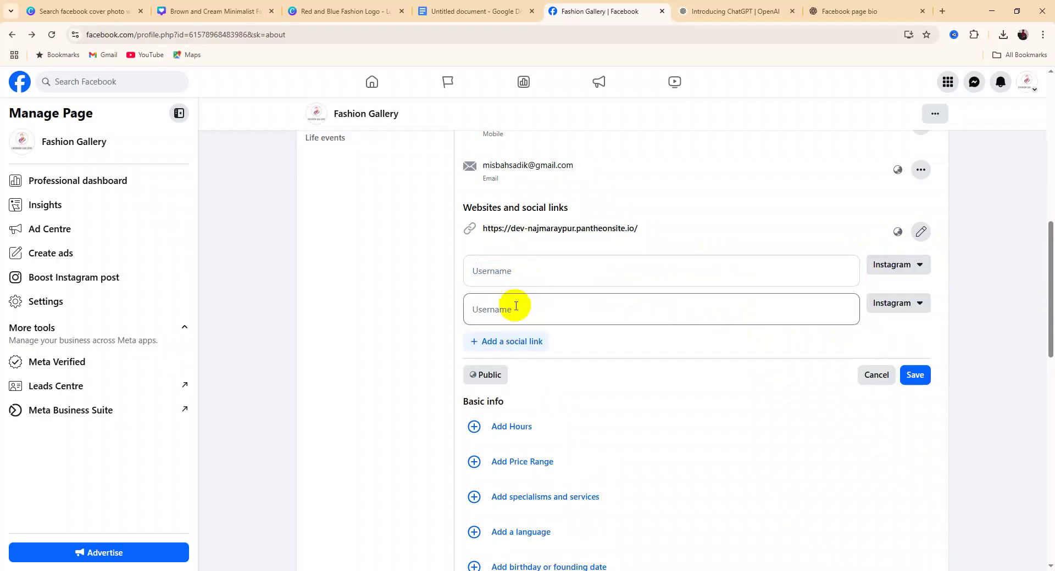
click(908, 306)
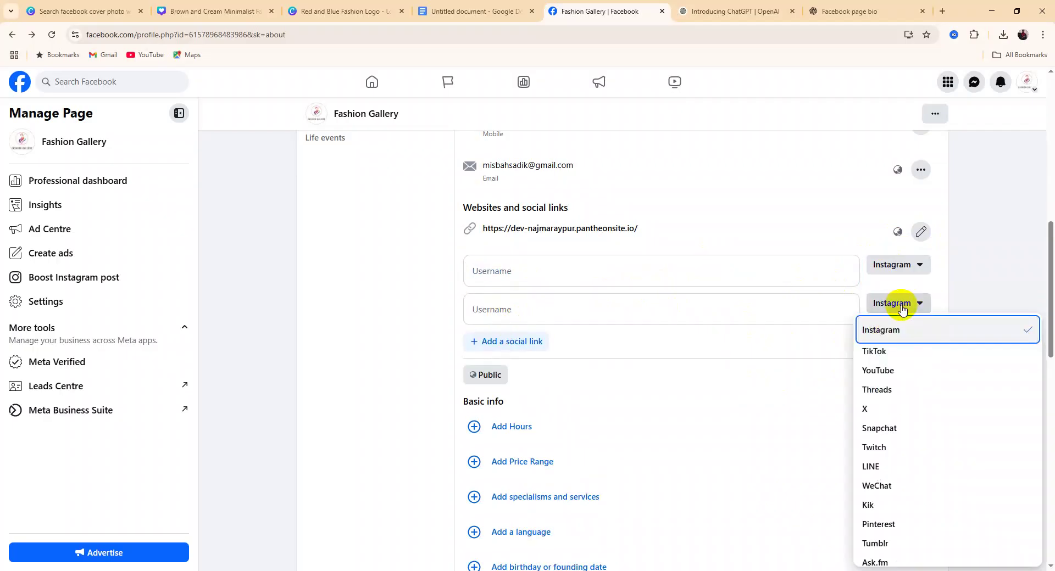
click(890, 370)
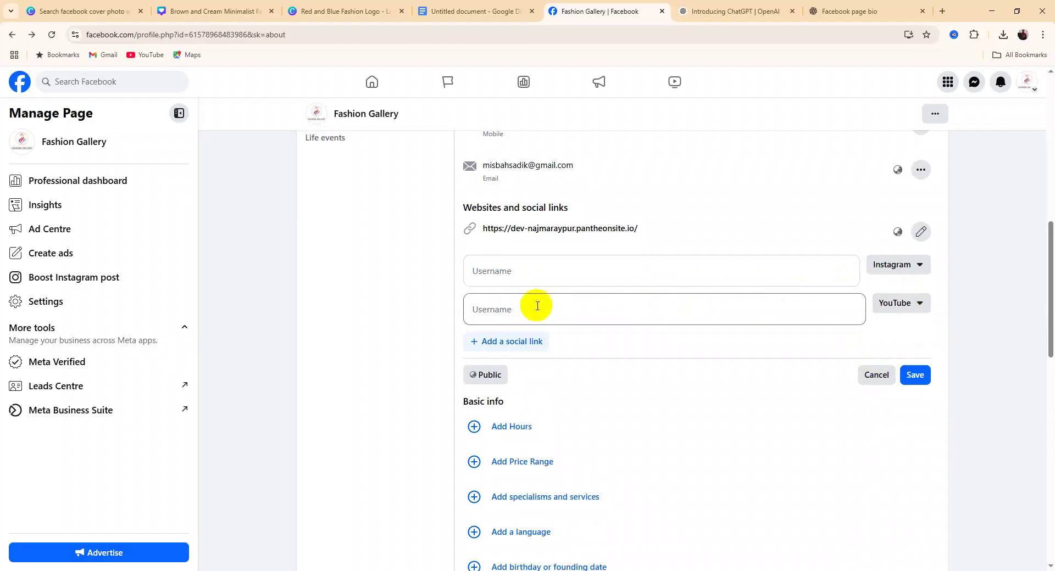
click(524, 342)
click(893, 346)
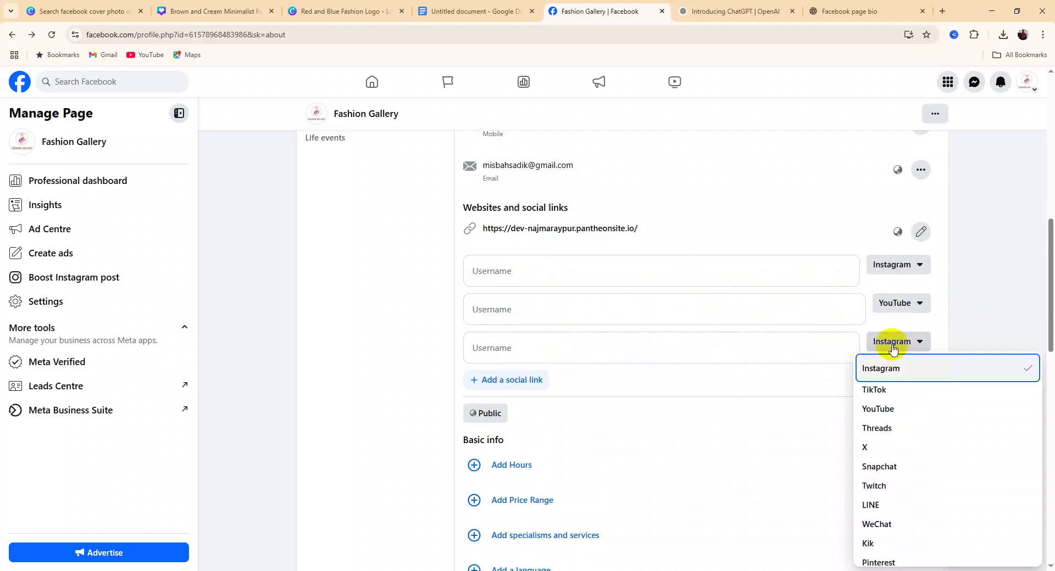
scroll(897, 365, down, 3)
scroll(897, 365, up, 3)
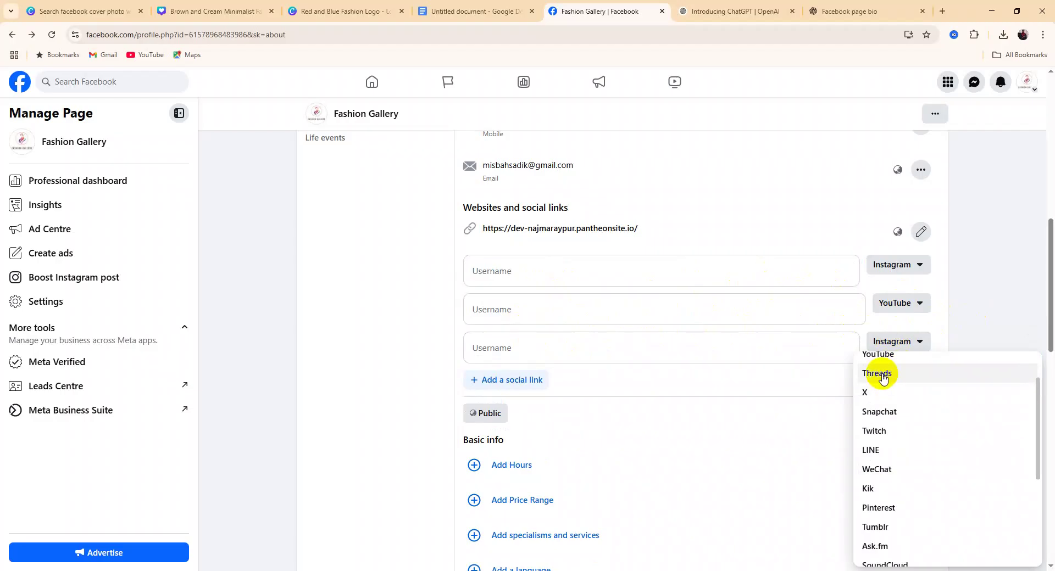
click(882, 389)
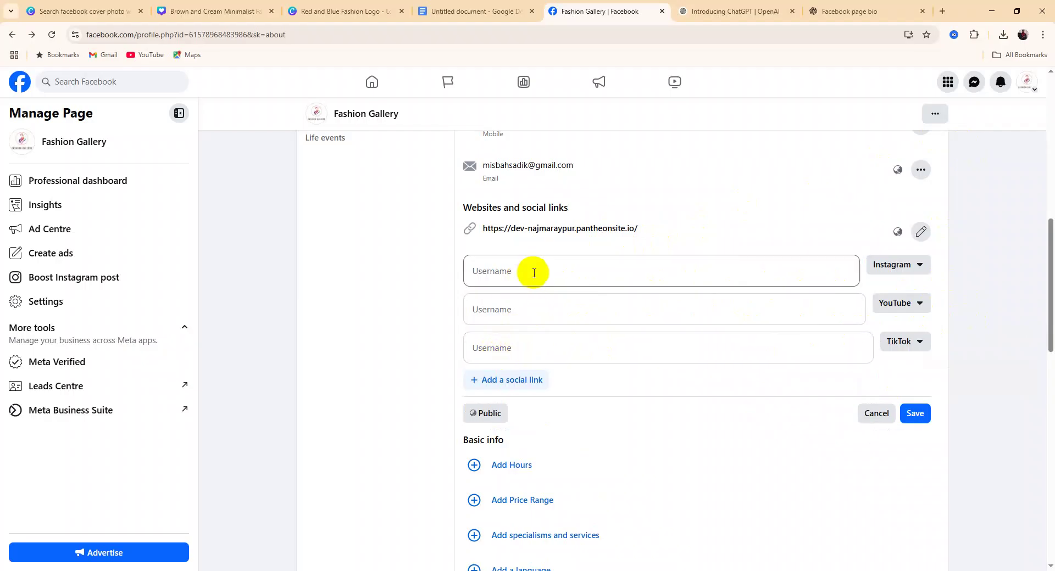
click(878, 414)
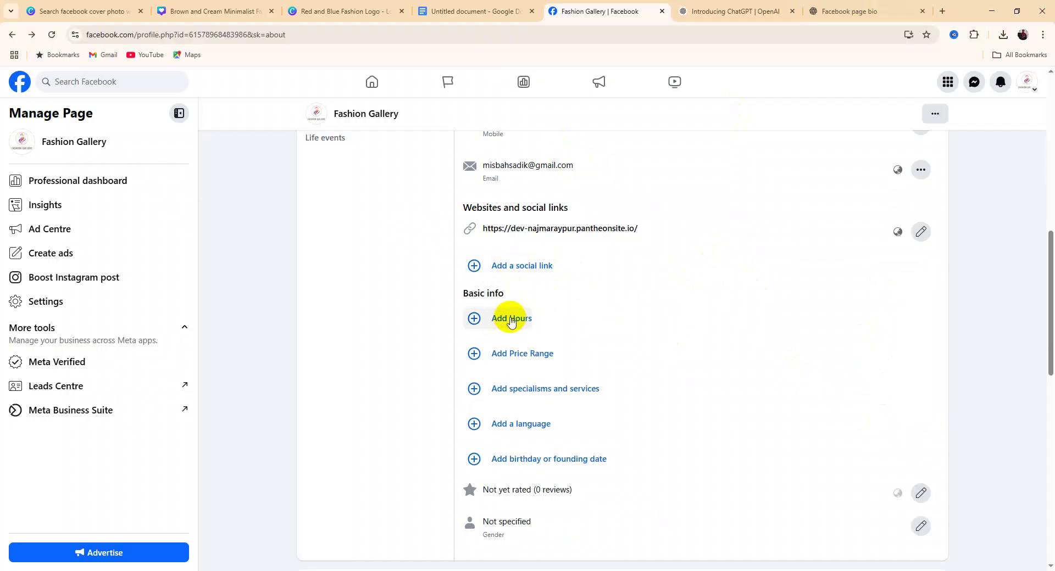
After trying specific weekly hours, choose Always open for Fashion Gallery and save
click(511, 322)
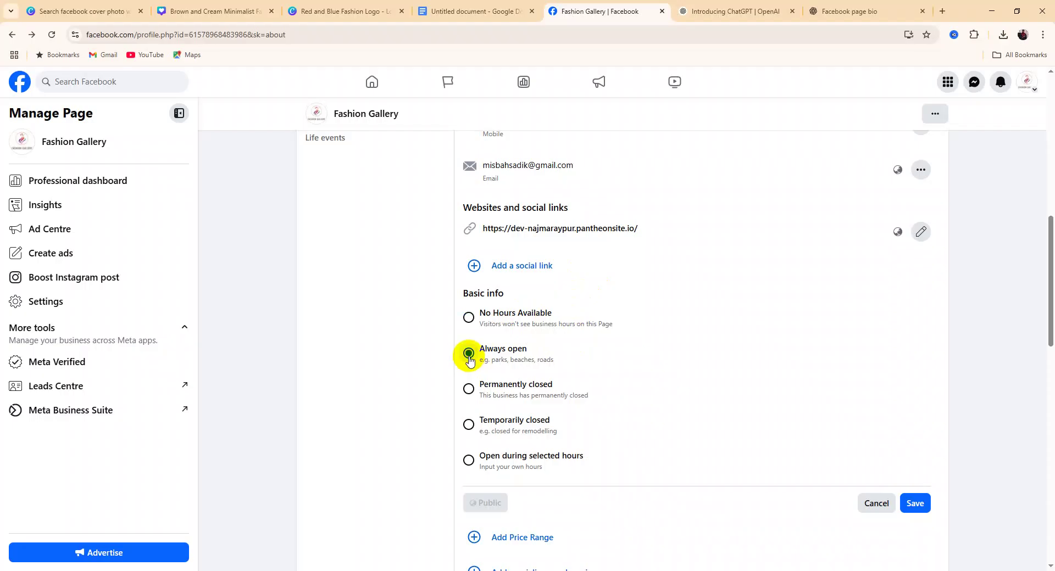
scroll(571, 367, down, 1)
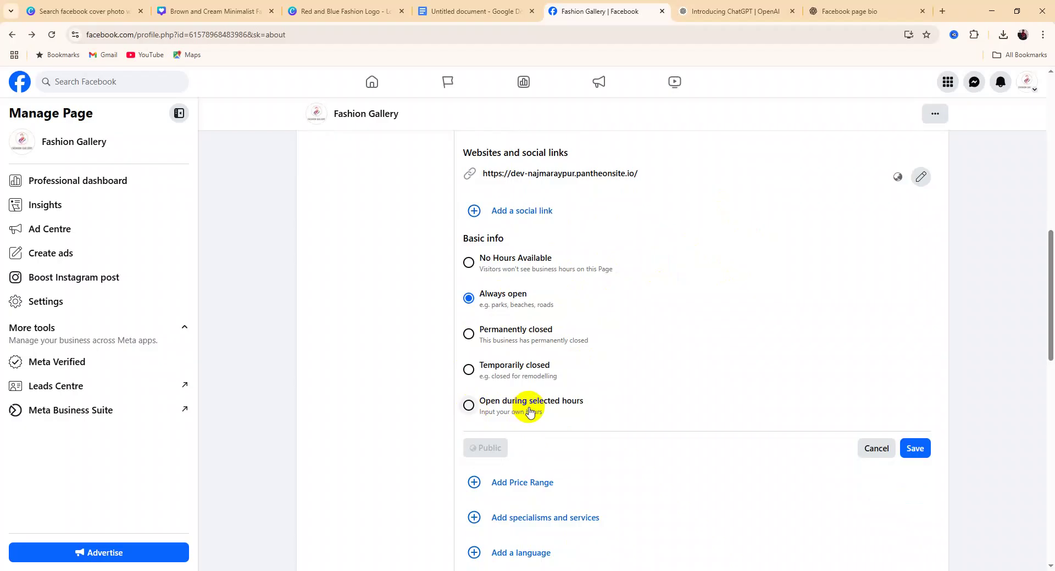
click(470, 406)
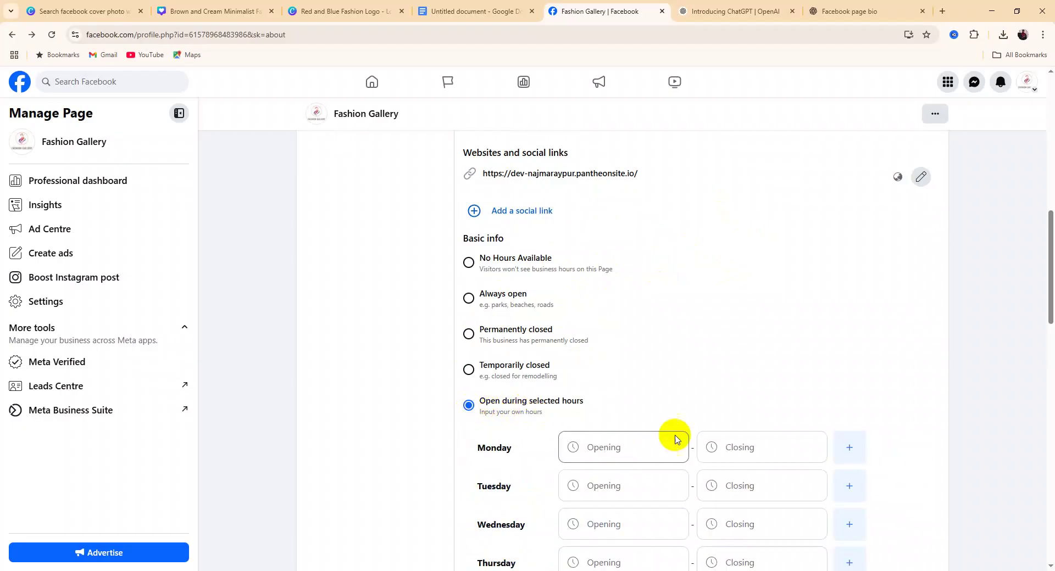
scroll(704, 357, down, 5)
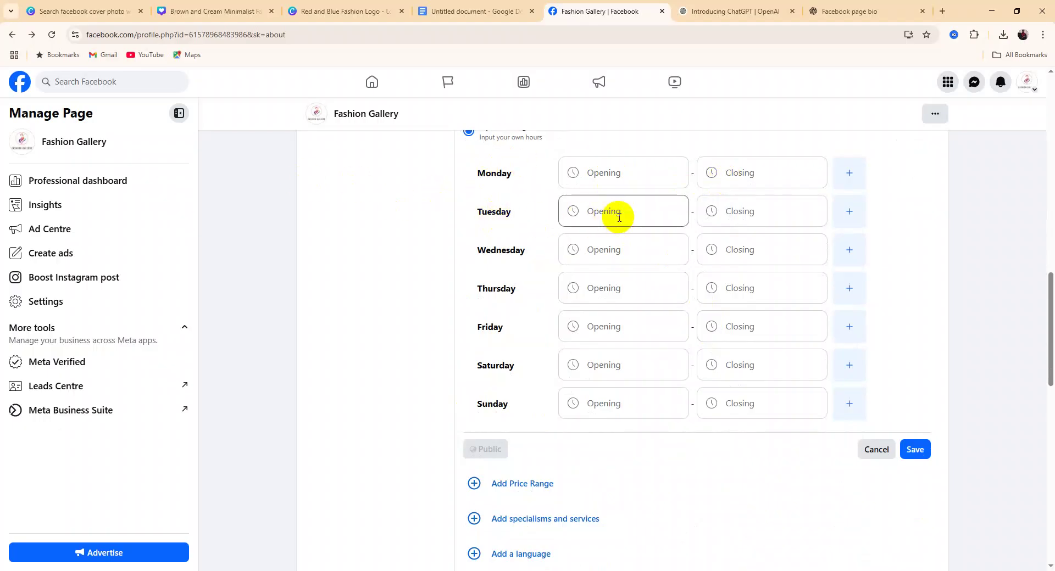
click(592, 175)
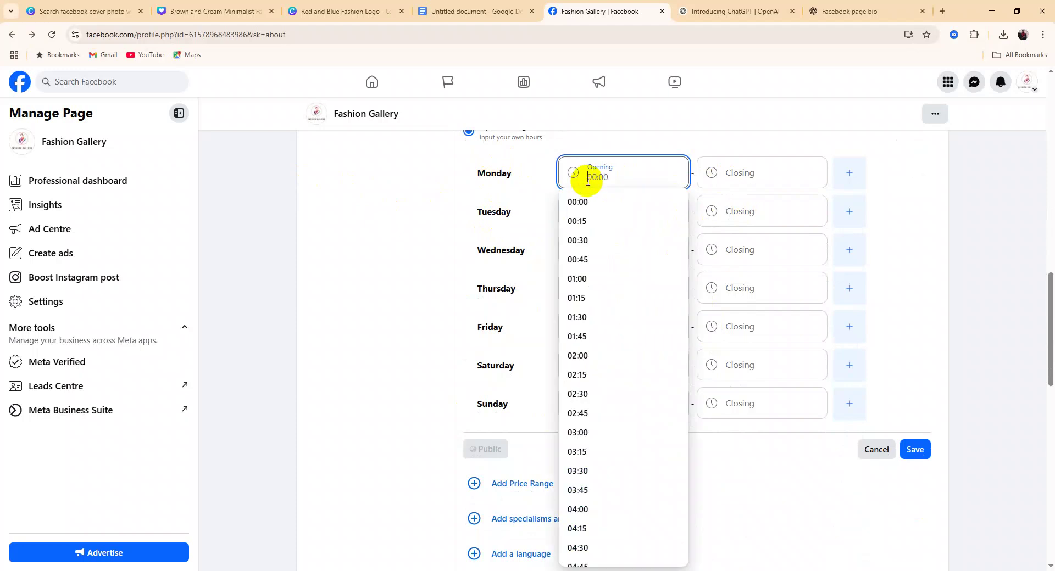
click(911, 199)
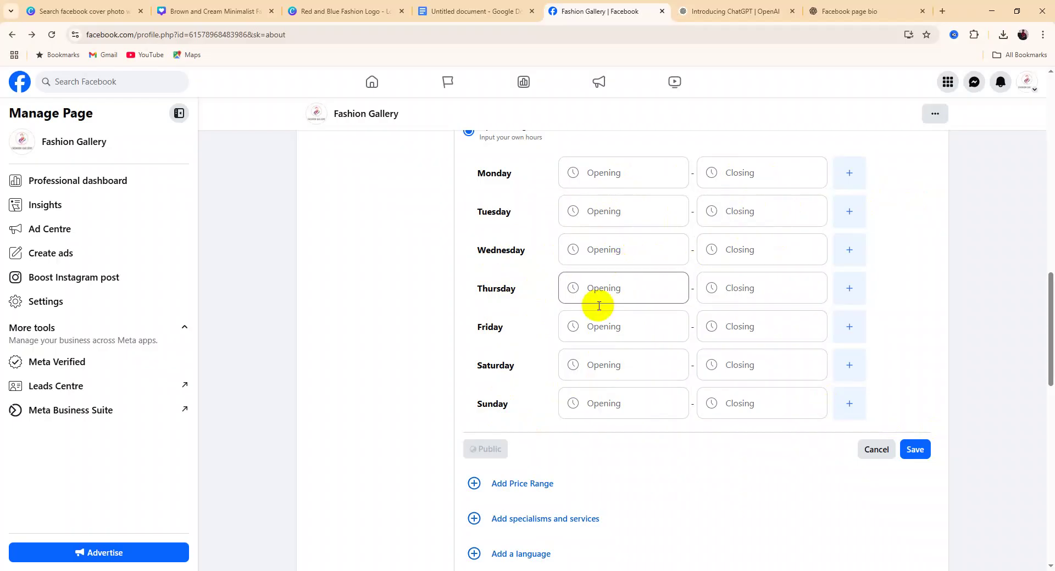
scroll(617, 380, up, 2)
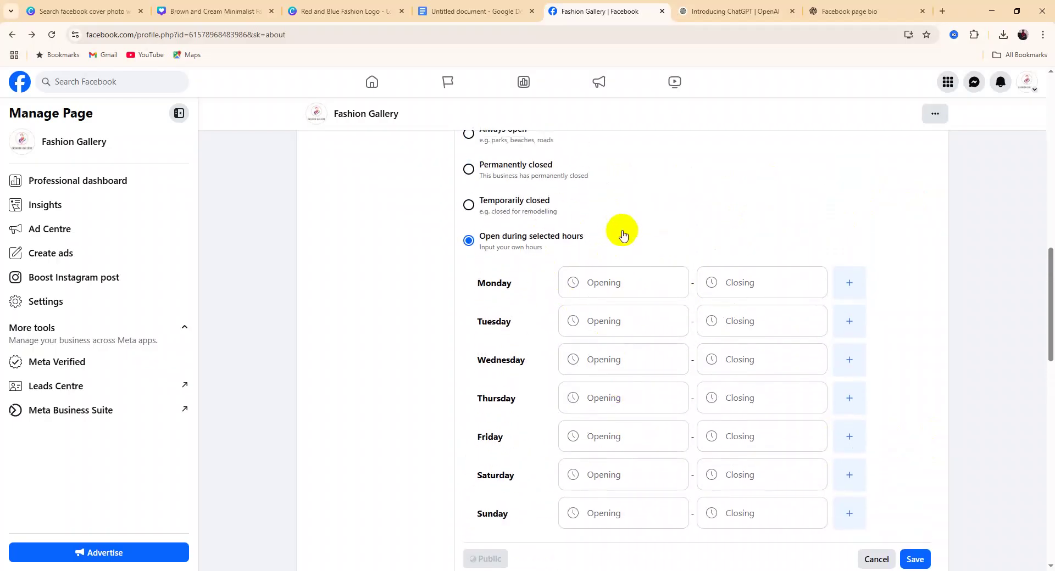
scroll(632, 248, up, 1)
scroll(642, 262, up, 2)
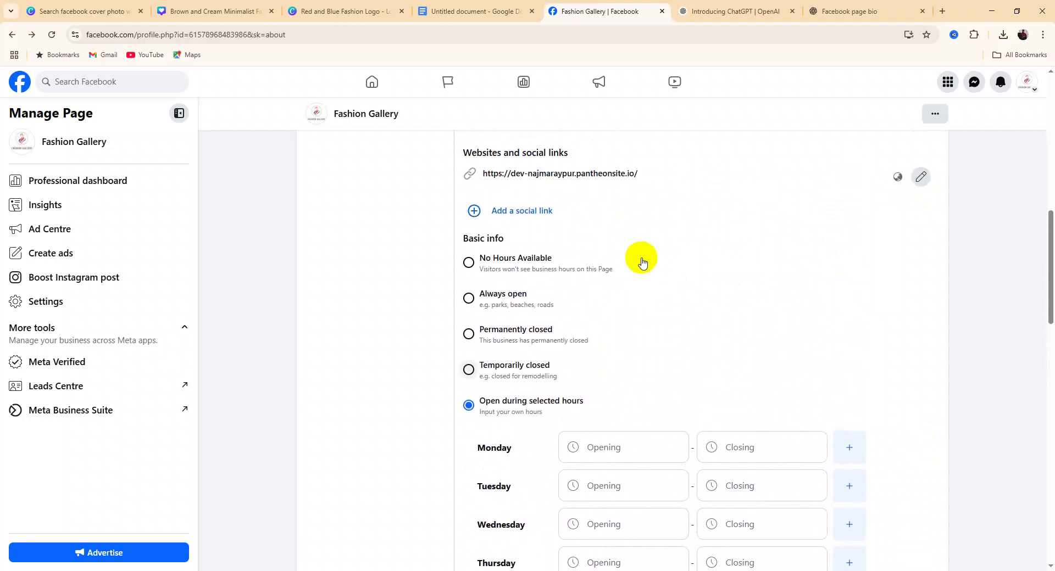
click(469, 298)
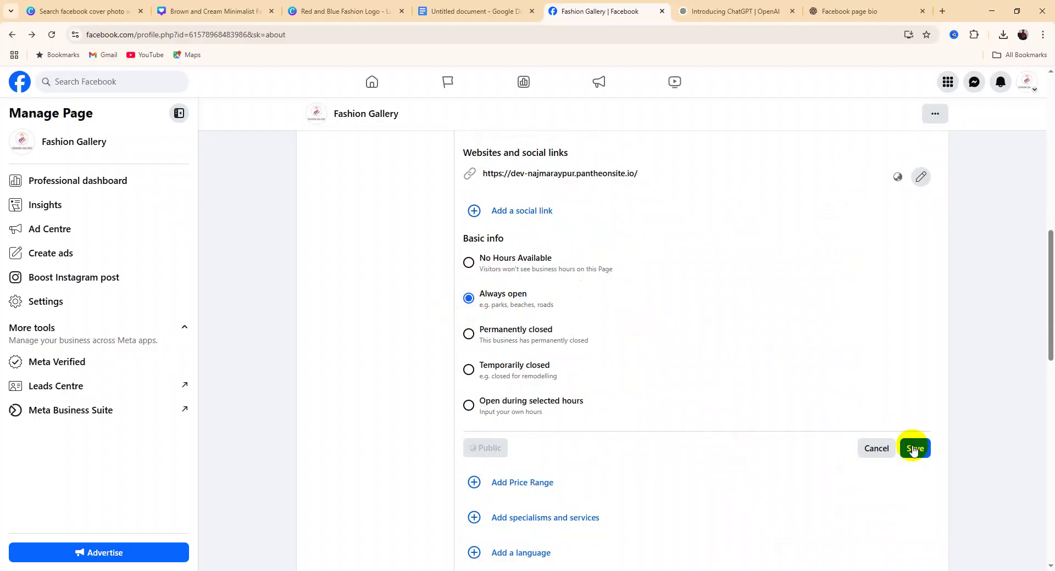
click(916, 449)
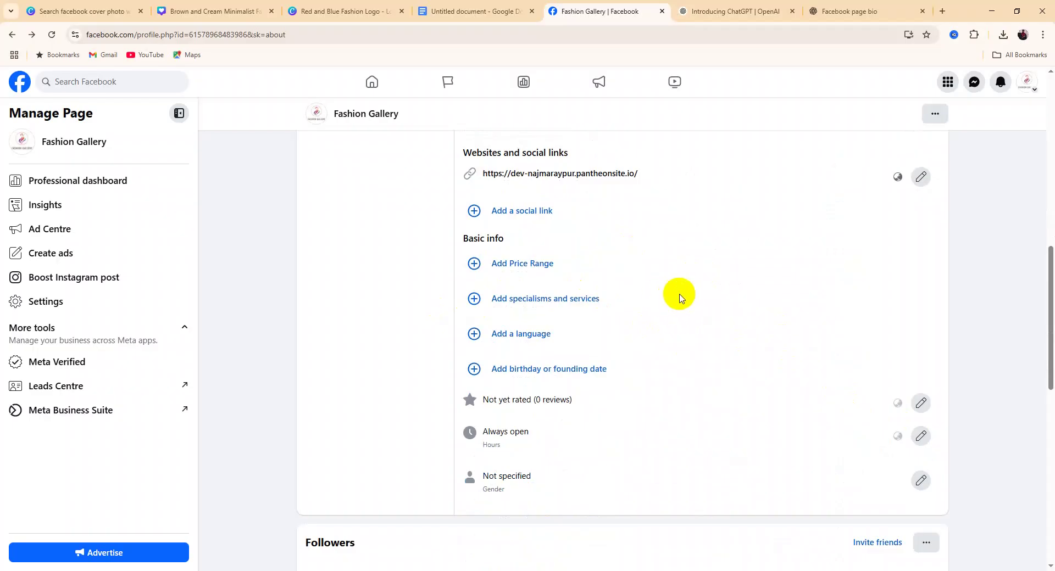
scroll(670, 297, down, 2)
scroll(672, 302, up, 8)
scroll(676, 308, down, 7)
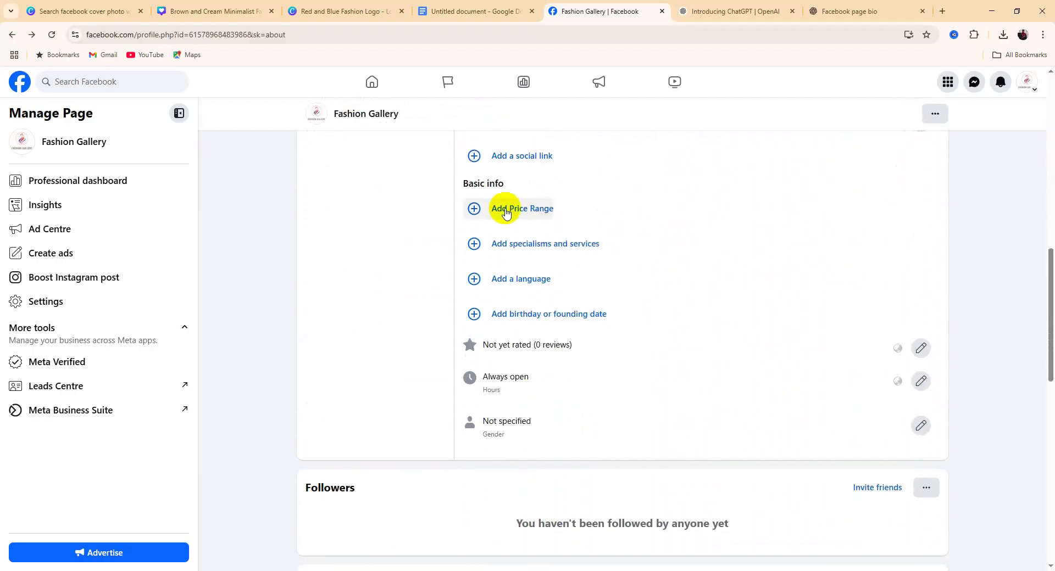
click(506, 212)
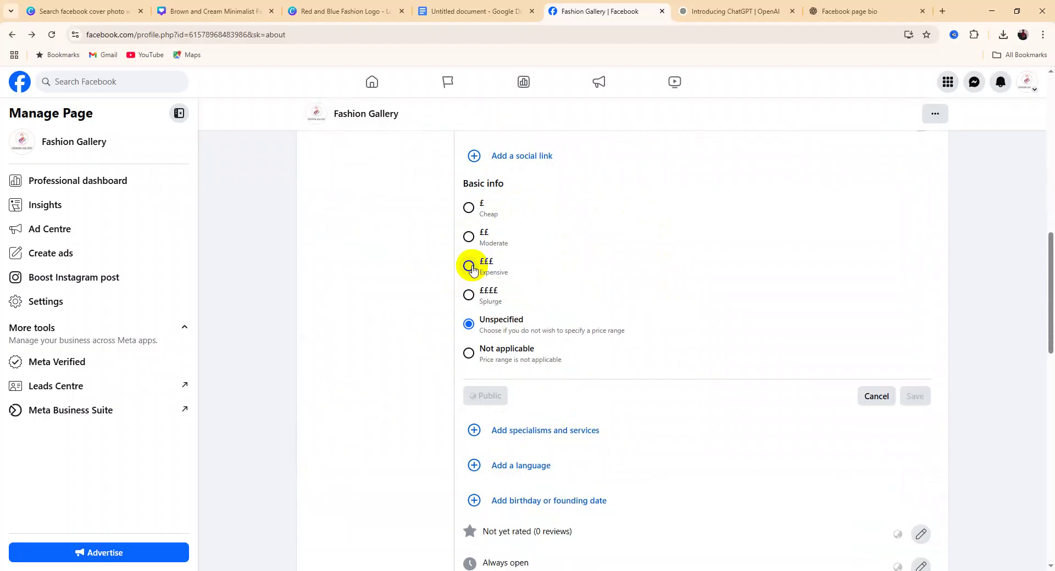
click(471, 269)
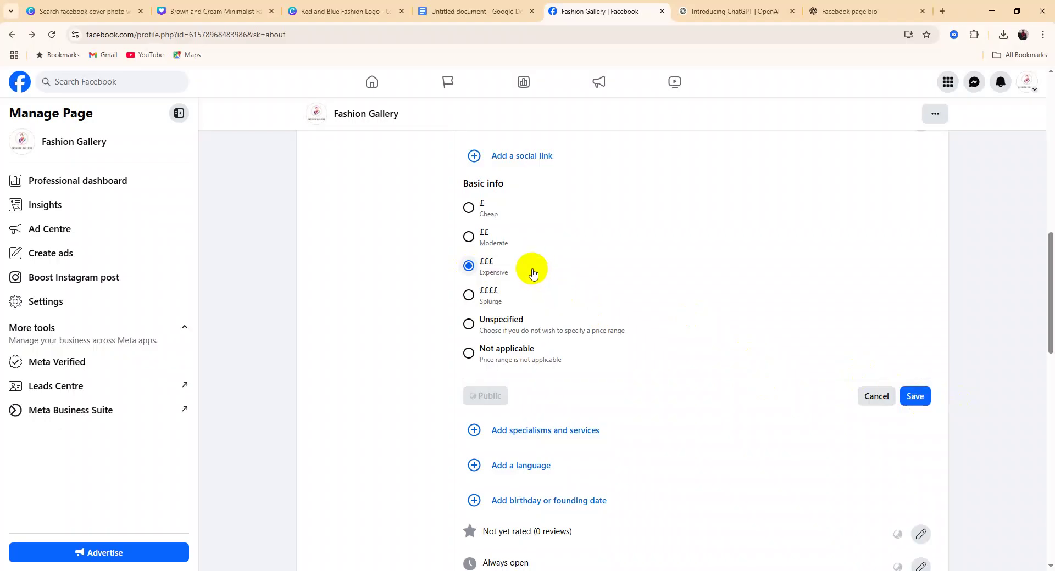
click(880, 396)
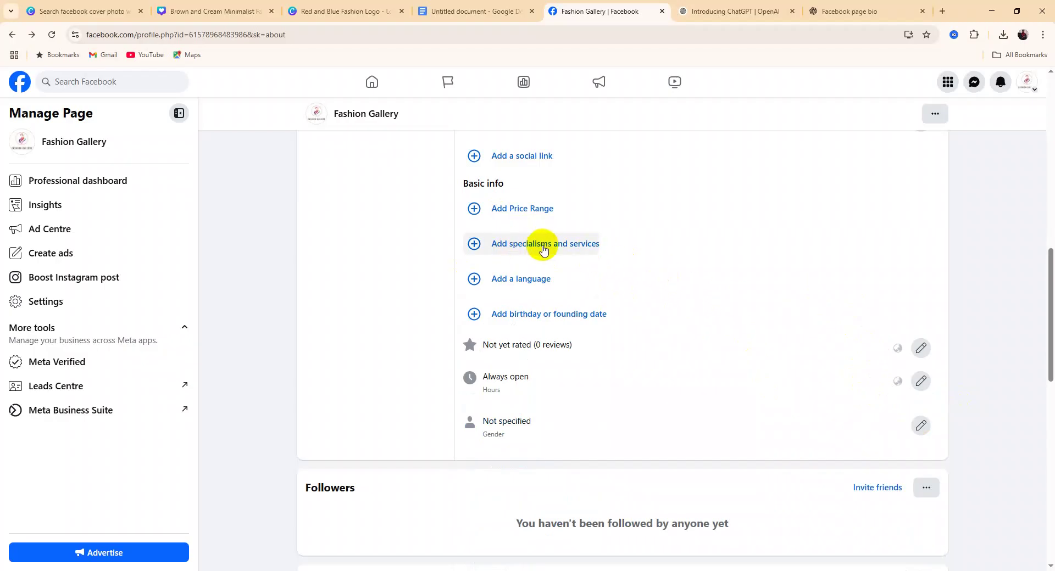
Open specialisms and services, select Delivery, then cancel without saving any services
click(544, 248)
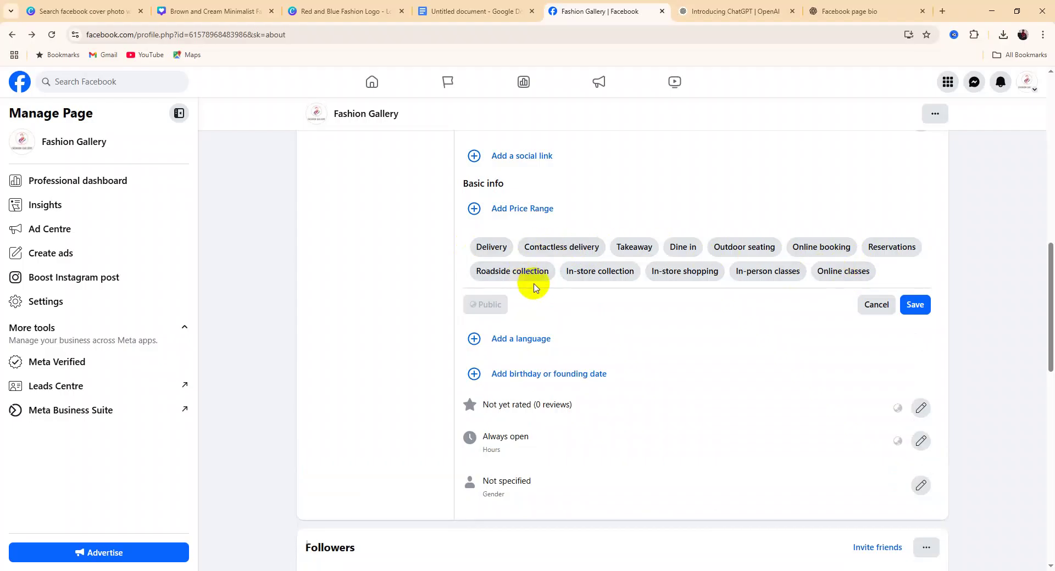
click(493, 247)
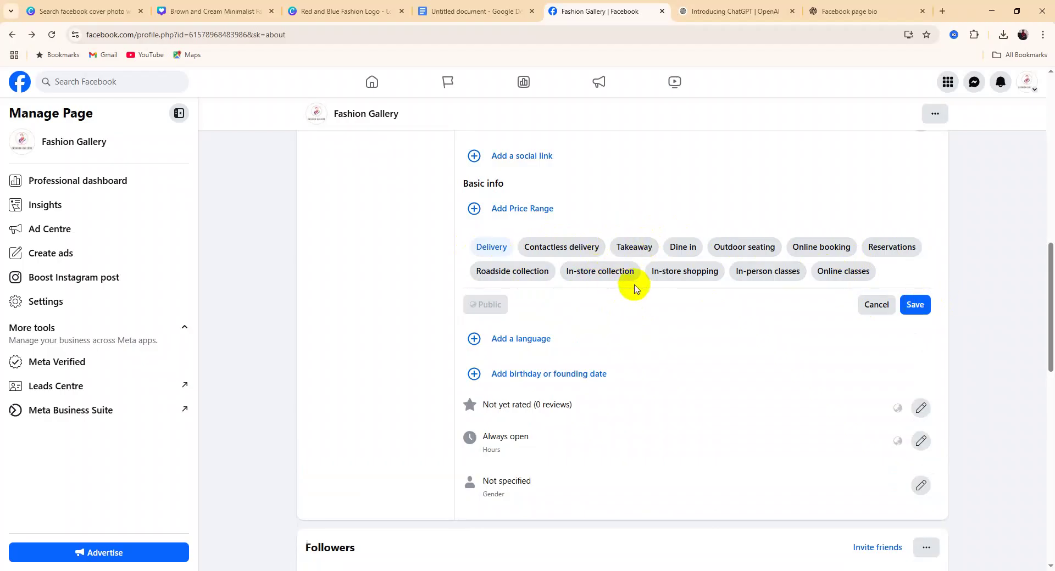
click(878, 308)
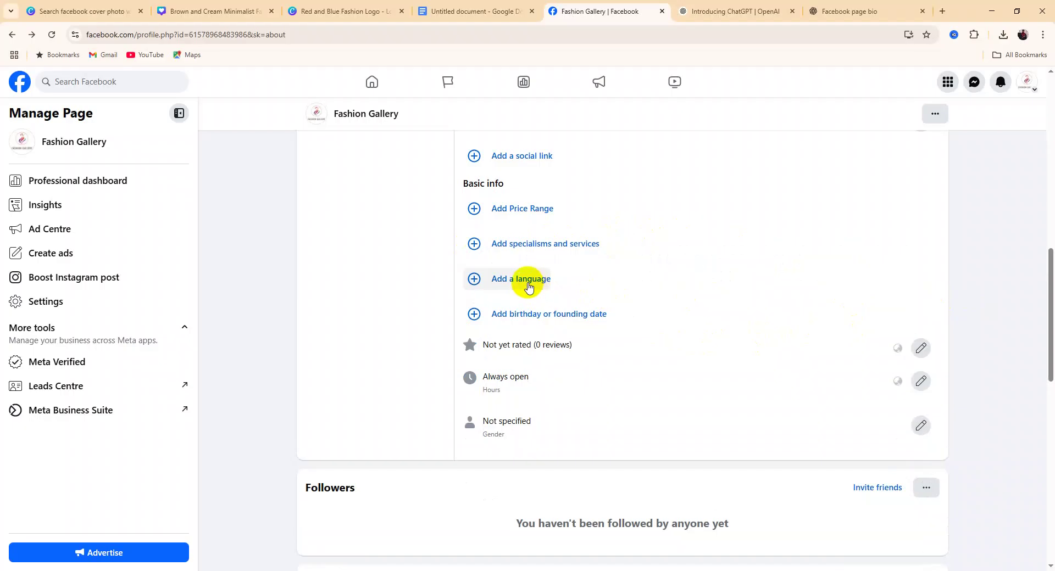
Add English, then Bengali, as the page's languages and save the basic info
click(528, 283)
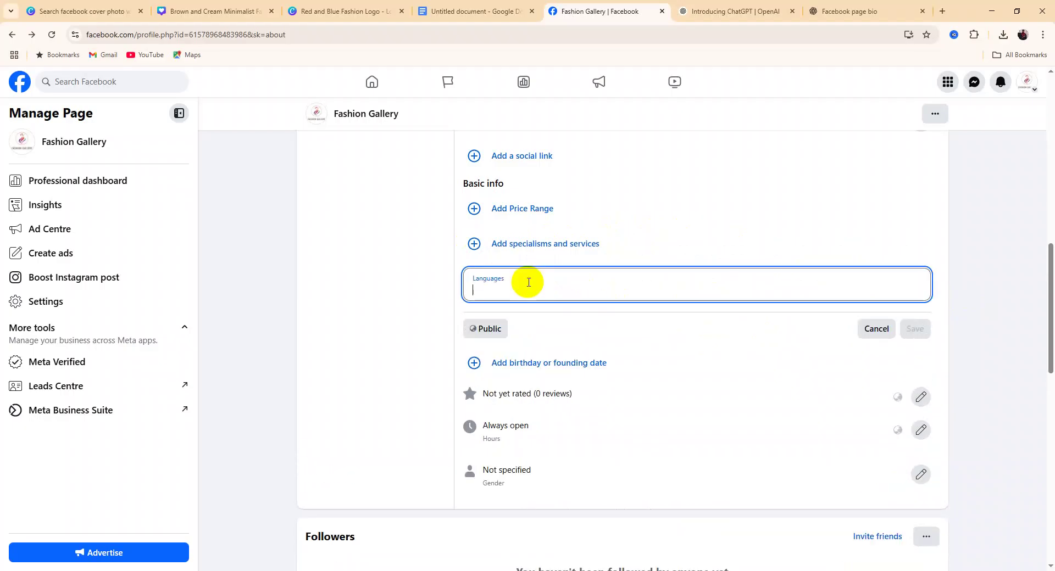
text(E)
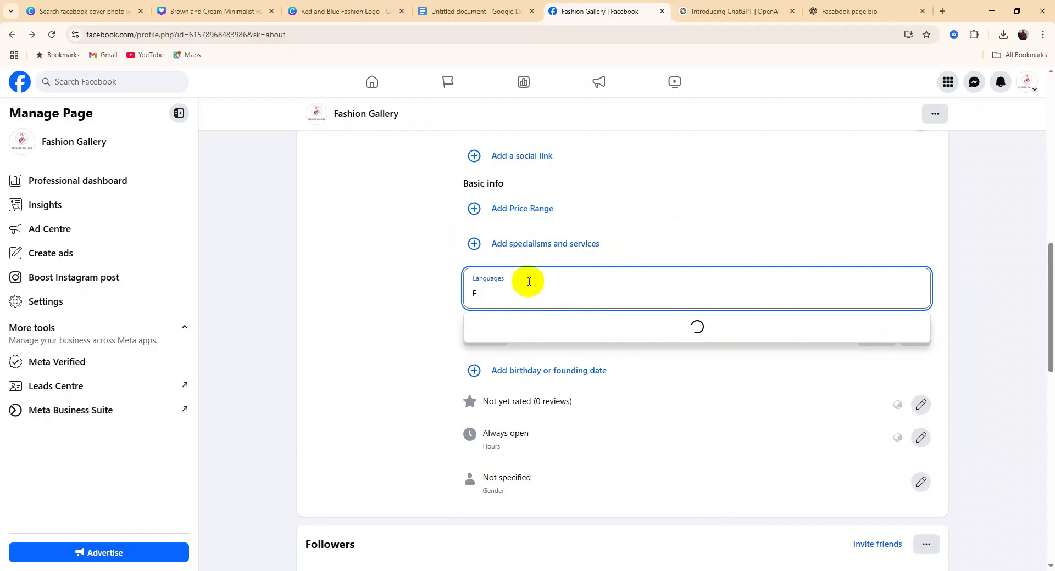
text(nhlish)
key(BackSpace)
key(BackSpace)
key(BackSpace)
key(BackSpace)
key(BackSpace)
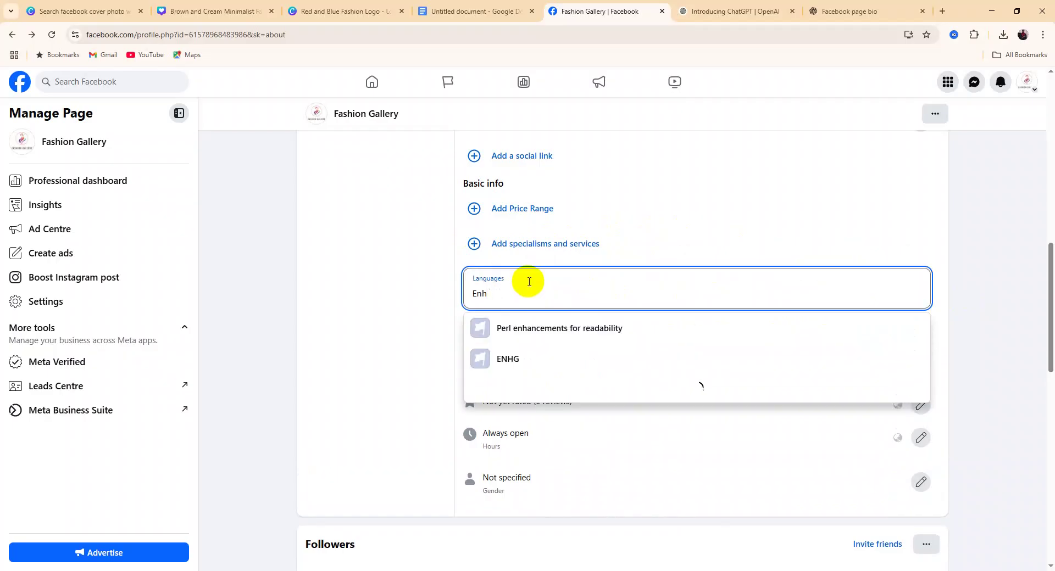
text(g)
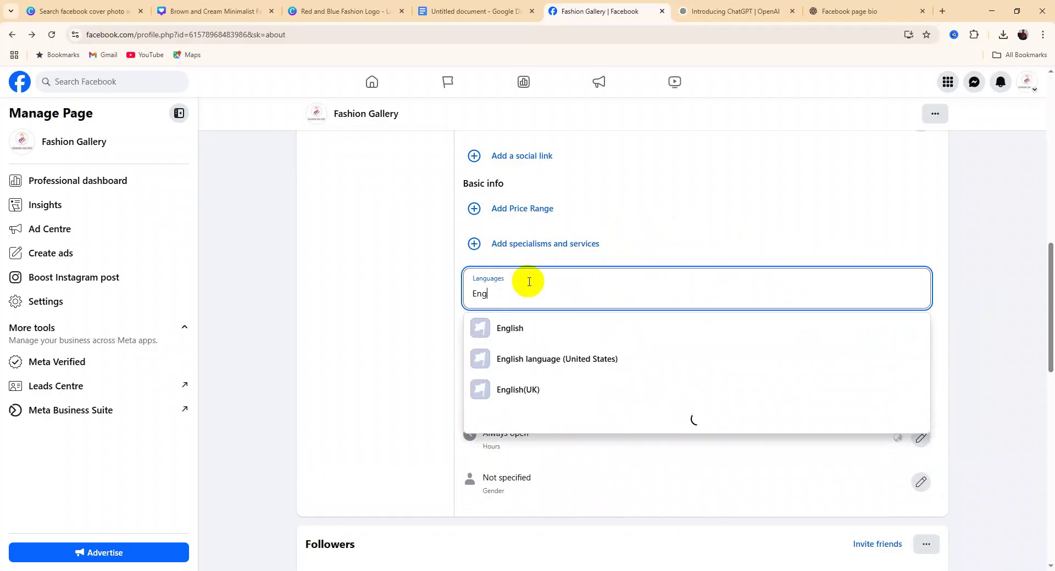
text(lish)
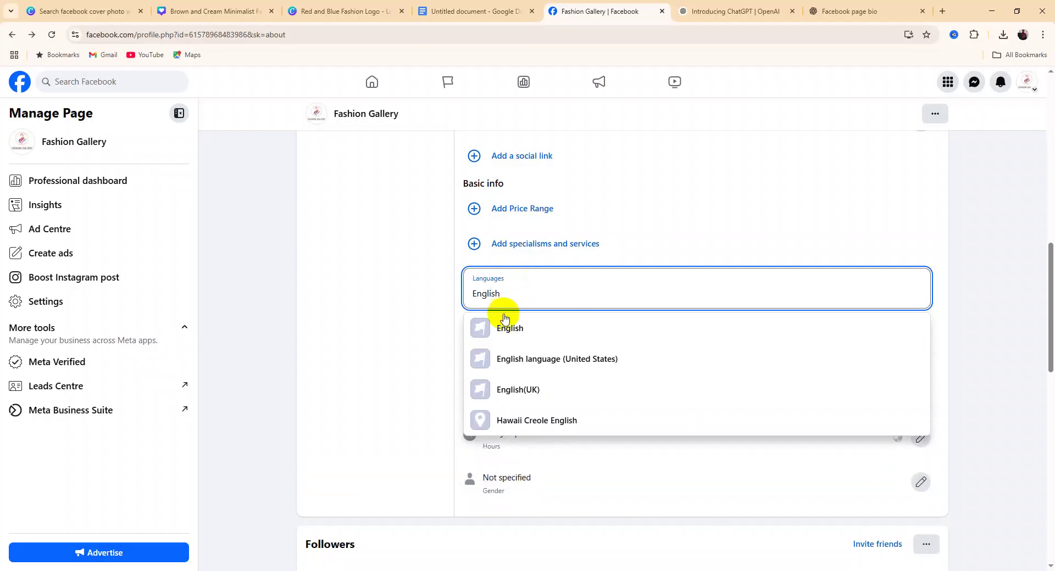
click(511, 328)
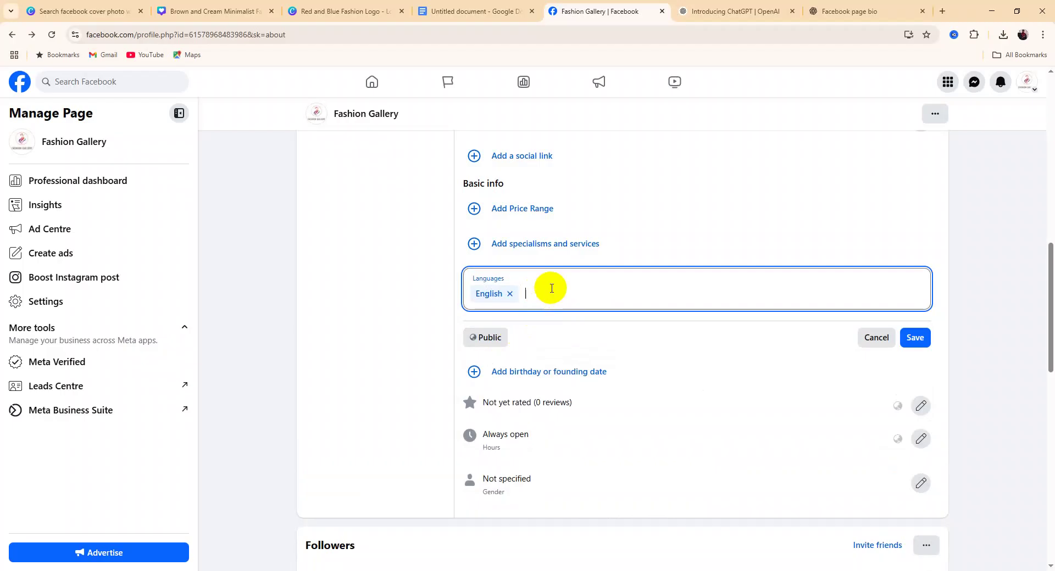
text(ba)
key(BackSpace)
text(e)
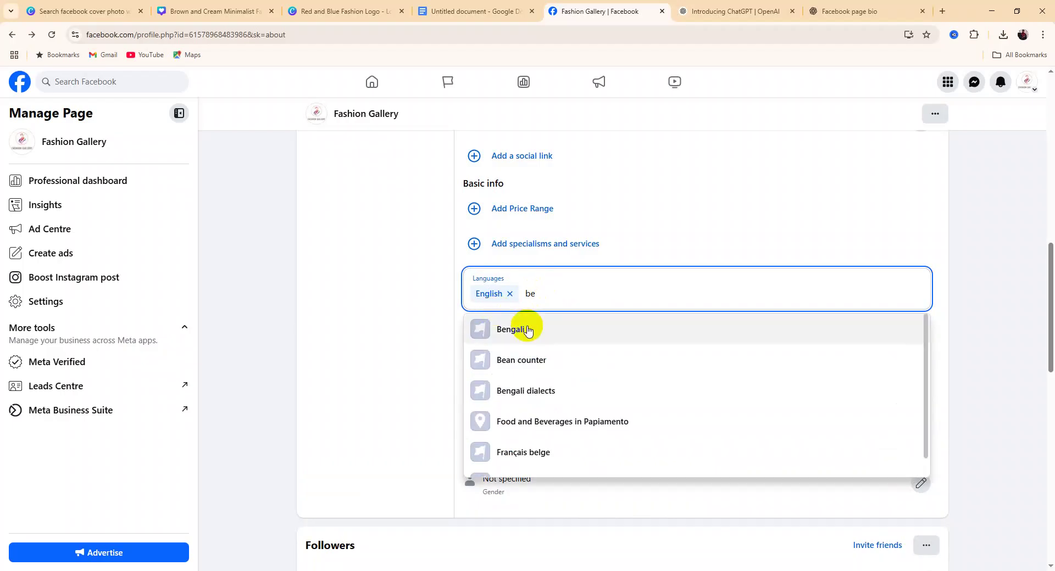
click(527, 330)
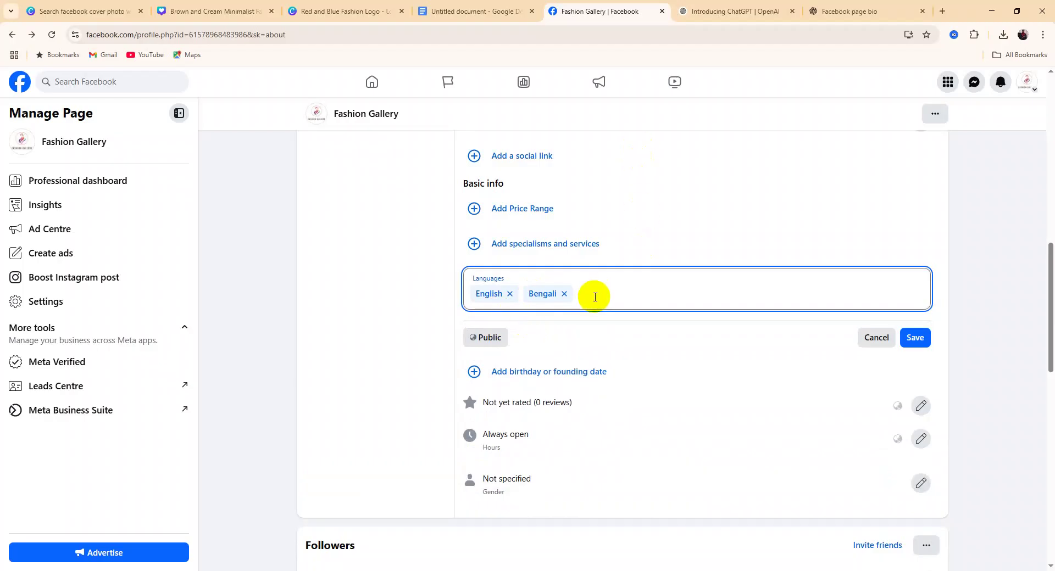
click(927, 346)
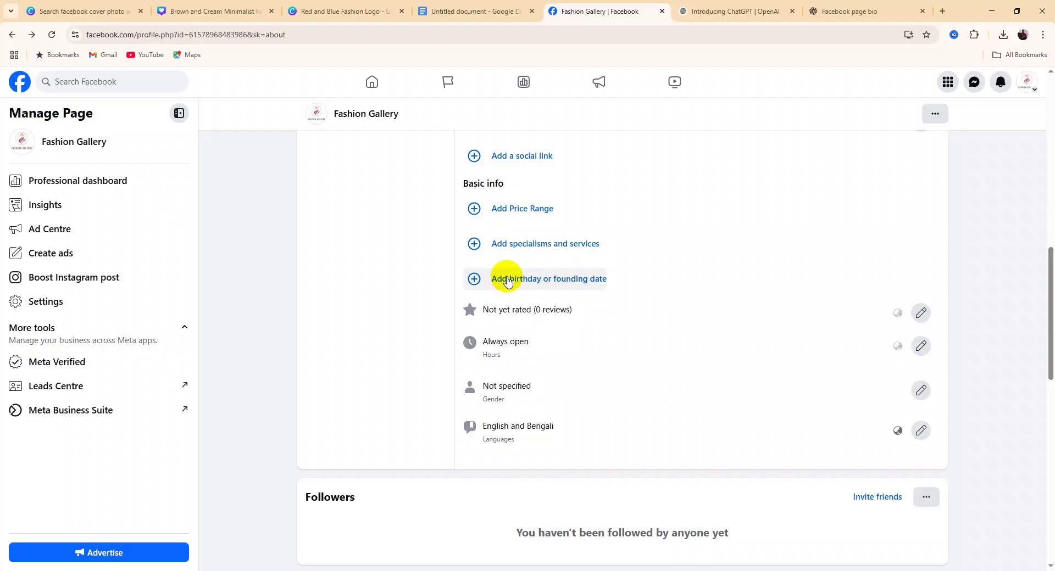
click(508, 280)
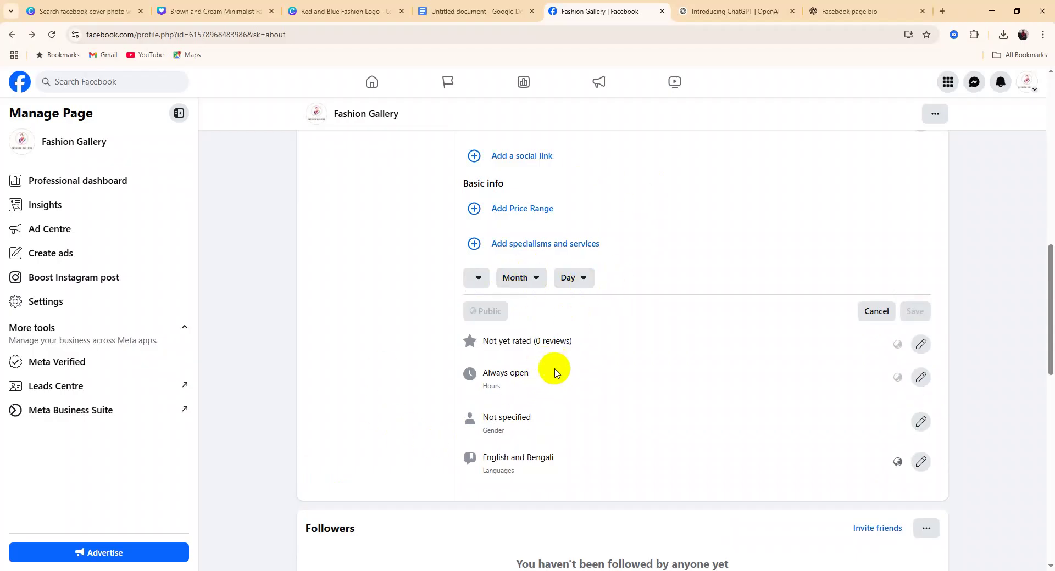
scroll(553, 370, down, 1)
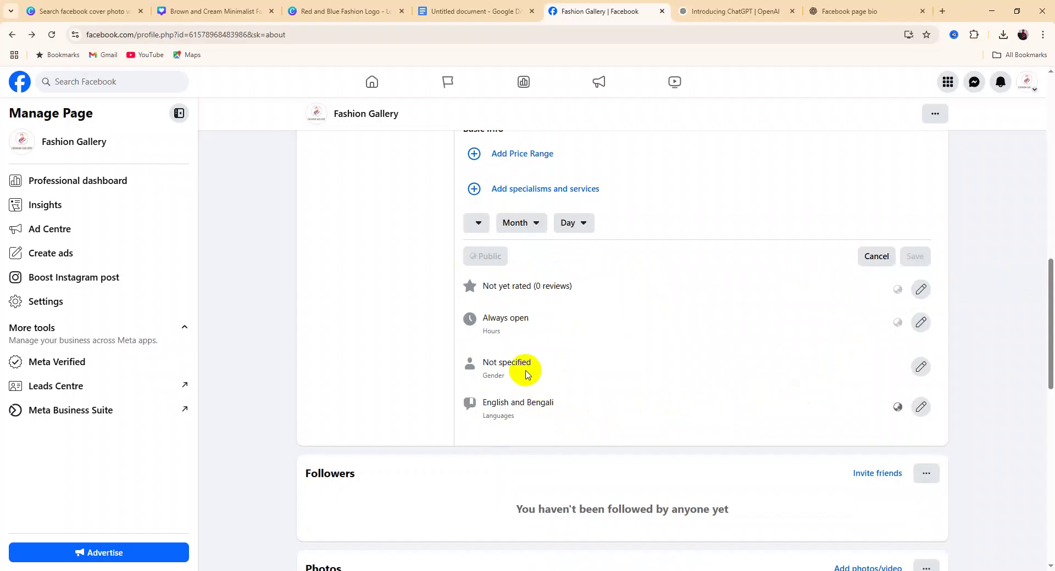
click(479, 222)
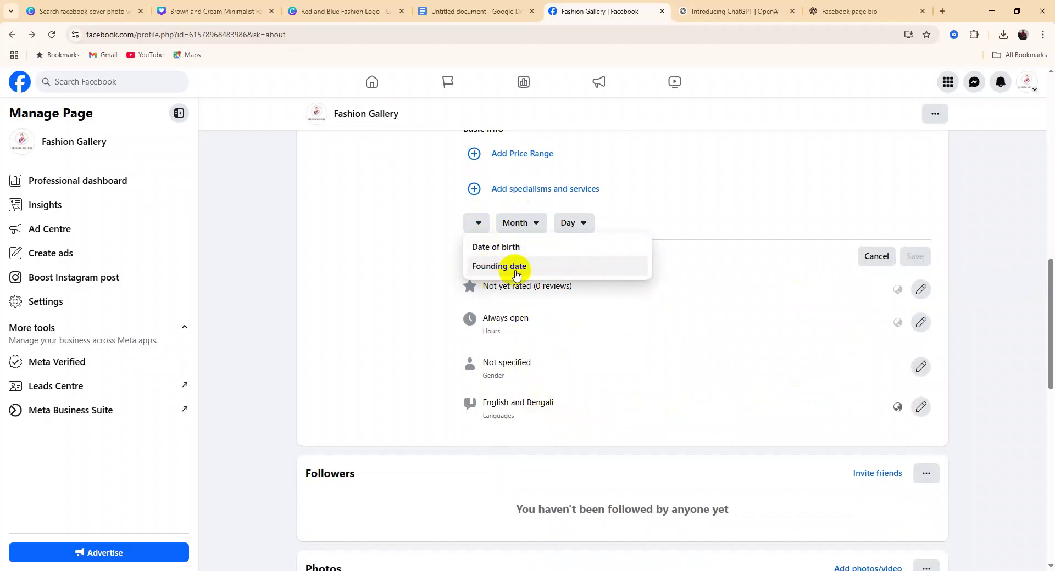
click(516, 269)
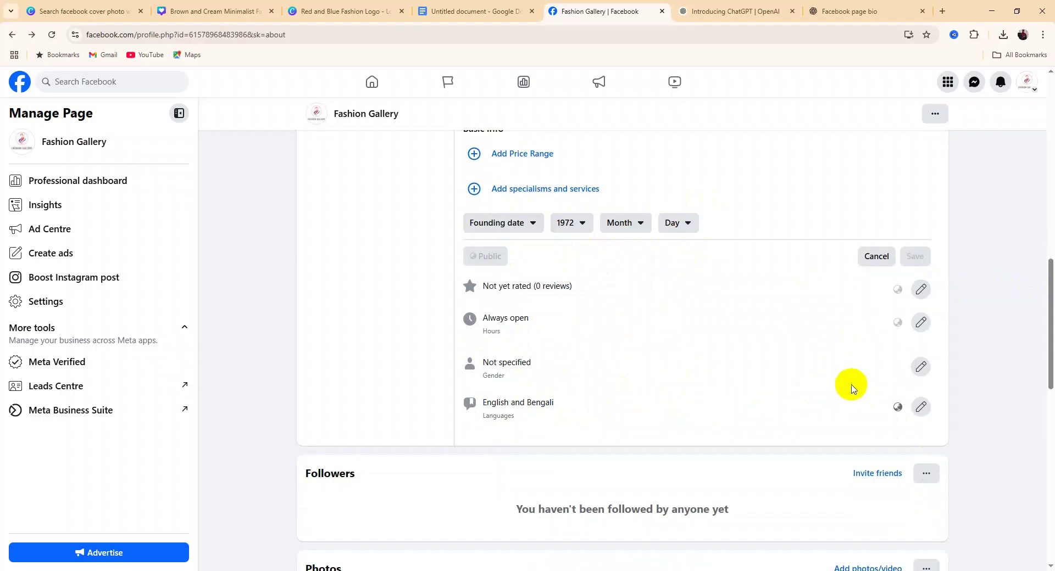
click(877, 257)
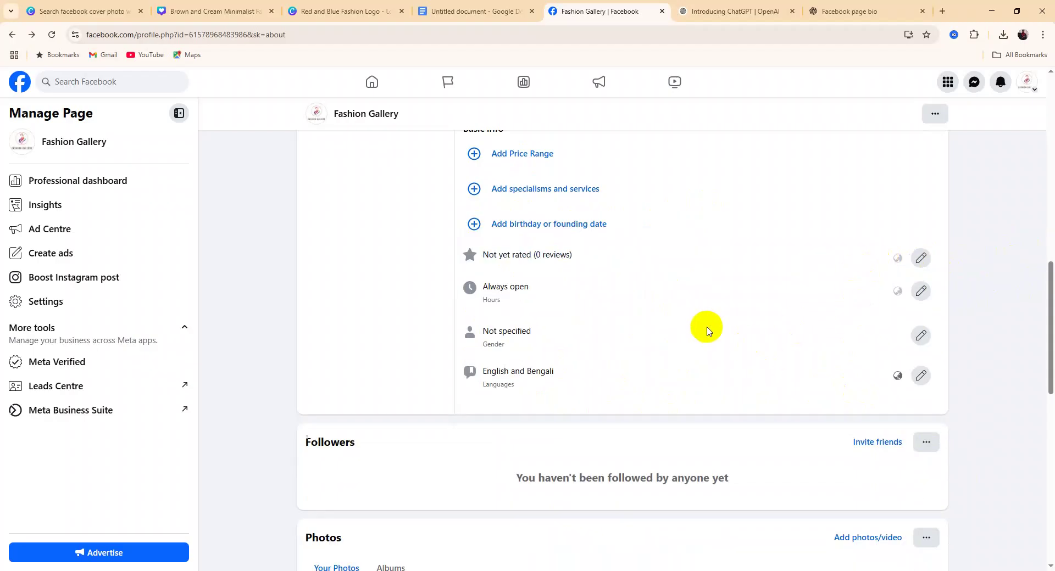
scroll(706, 330, up, 10)
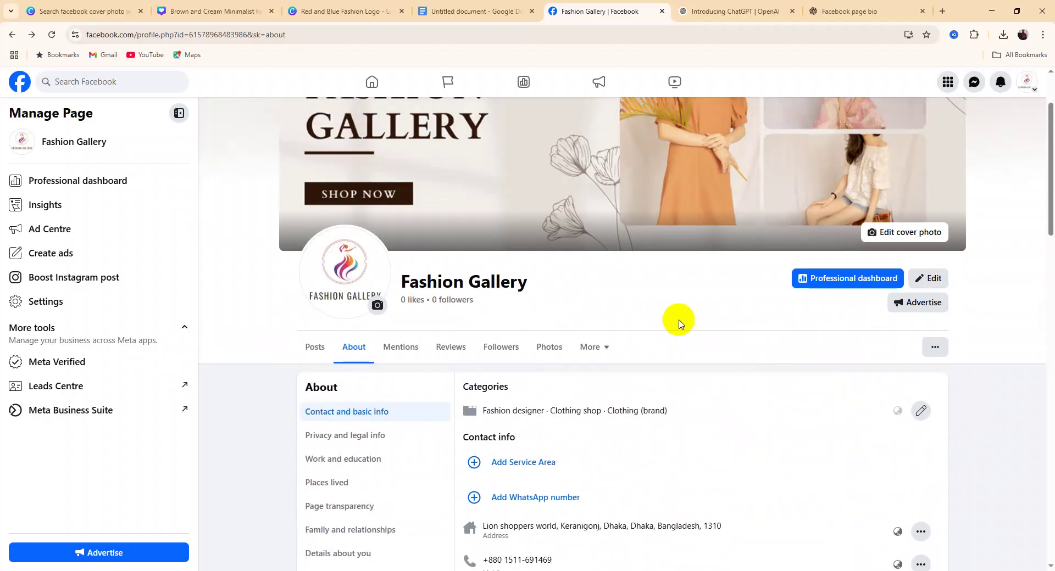
scroll(679, 322, down, 3)
scroll(572, 238, down, 6)
scroll(592, 309, up, 4)
scroll(592, 309, up, 3)
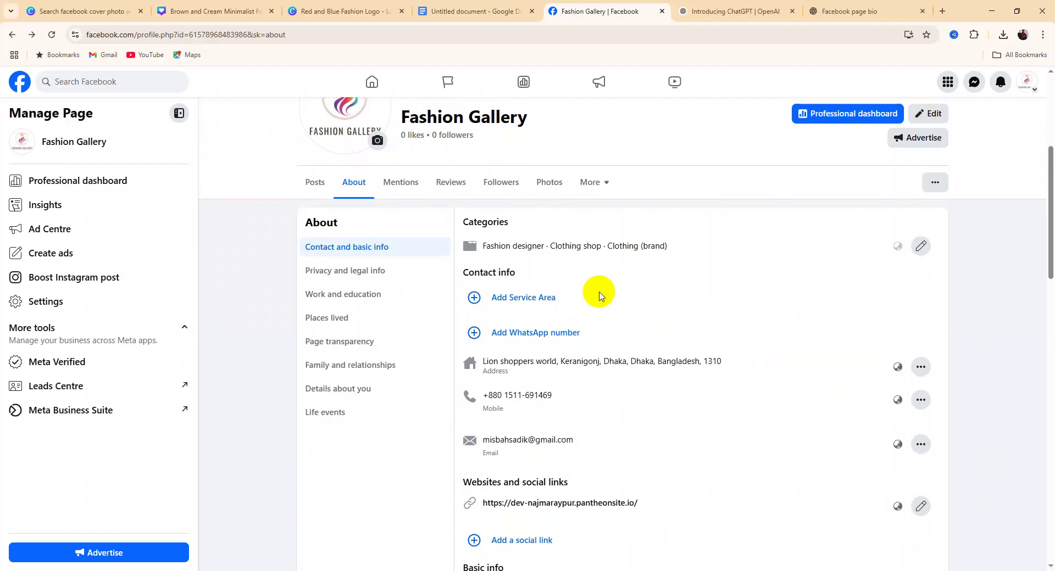
scroll(599, 295, down, 7)
scroll(599, 296, up, 5)
scroll(600, 295, up, 3)
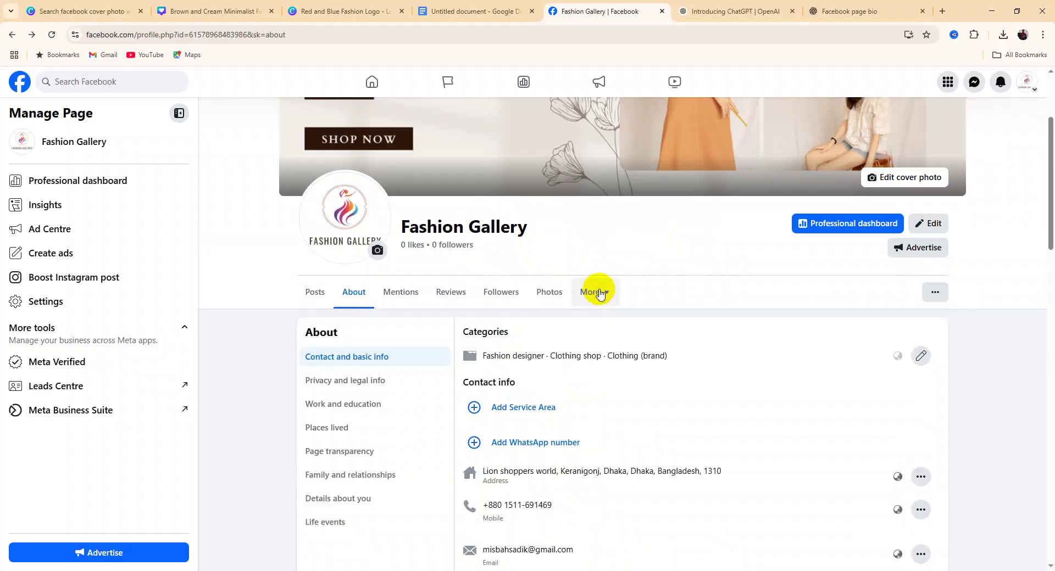
scroll(600, 294, down, 15)
scroll(600, 289, up, 15)
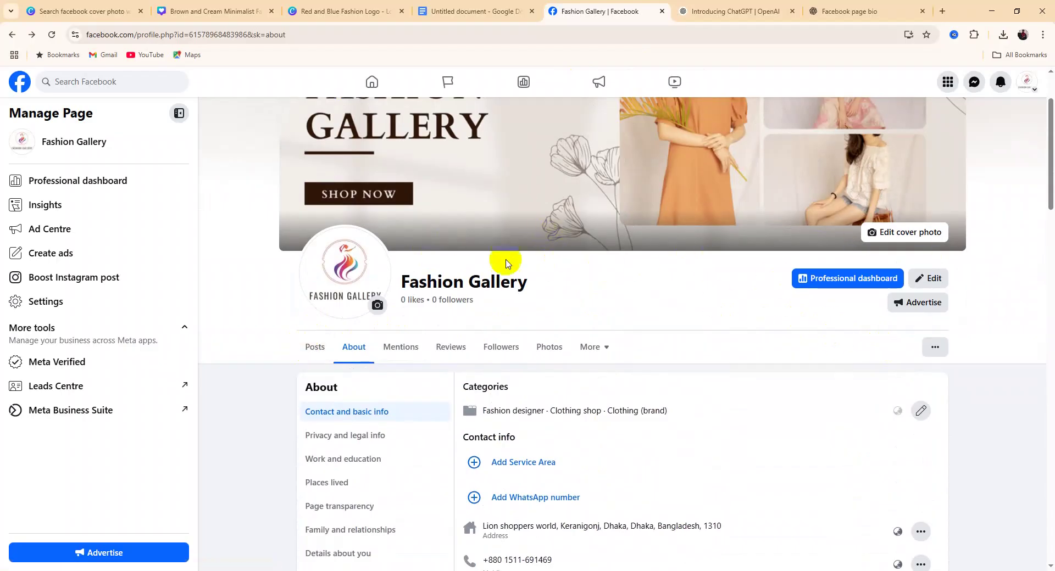
Switch to the Posts tab and review the Intro's address, phone, e-mail, website and Always open hours
click(315, 346)
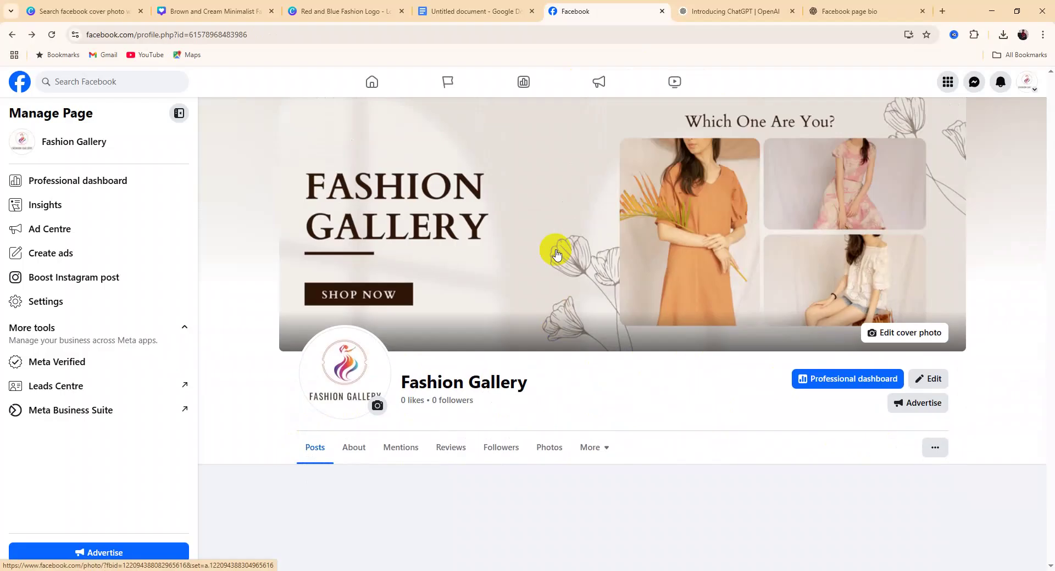
scroll(556, 254, down, 5)
scroll(556, 254, down, 7)
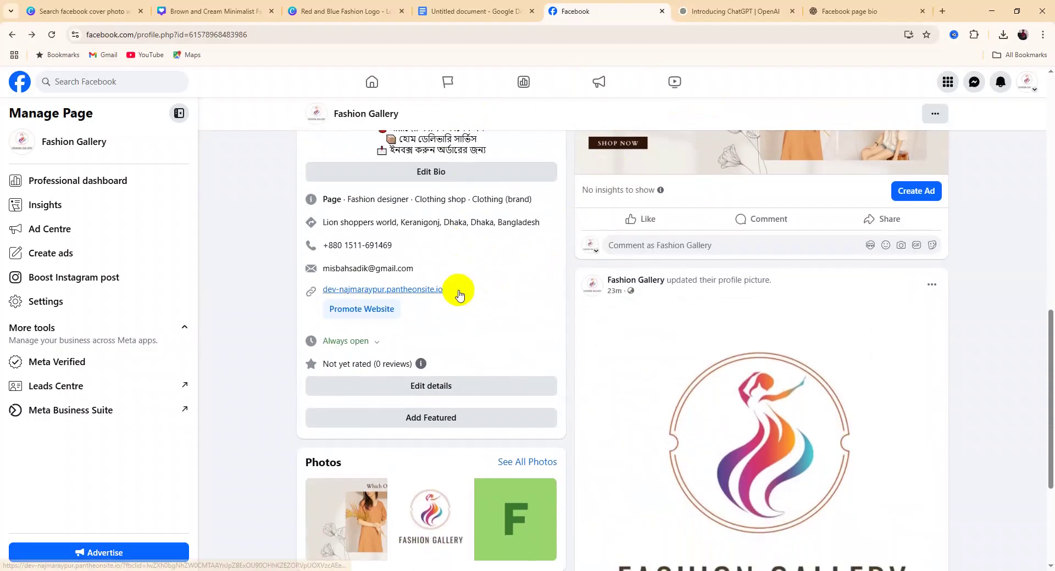
scroll(461, 287, up, 4)
scroll(467, 284, down, 3)
scroll(466, 284, down, 2)
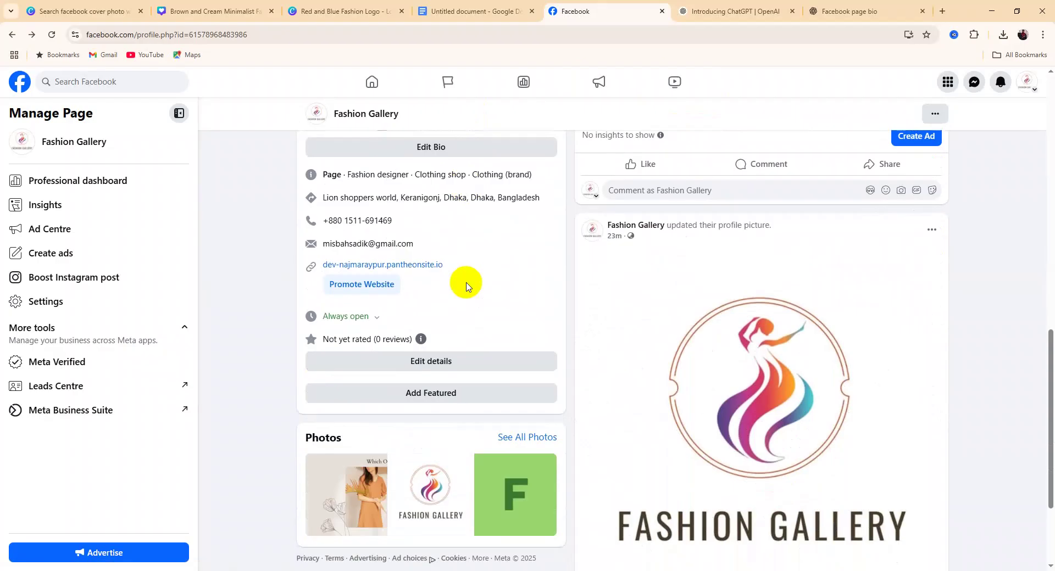
scroll(467, 284, up, 3)
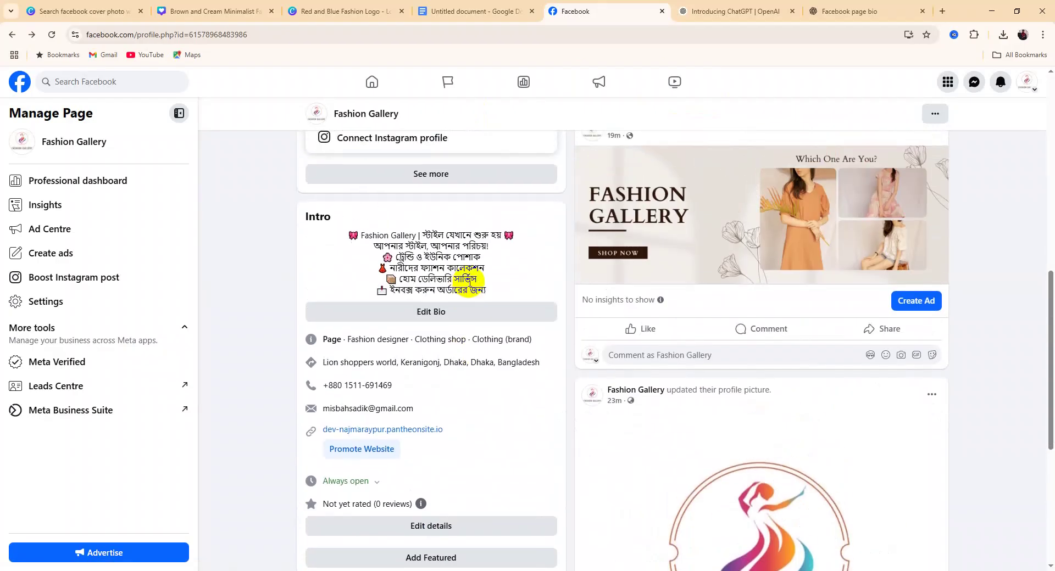
scroll(471, 283, down, 4)
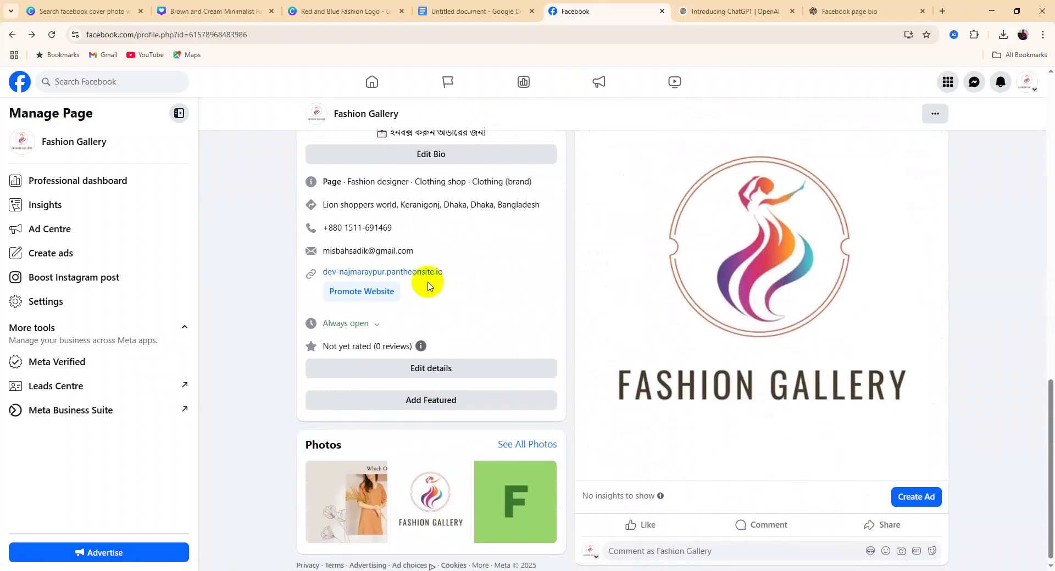
scroll(429, 283, up, 5)
scroll(429, 283, up, 4)
scroll(436, 259, down, 4)
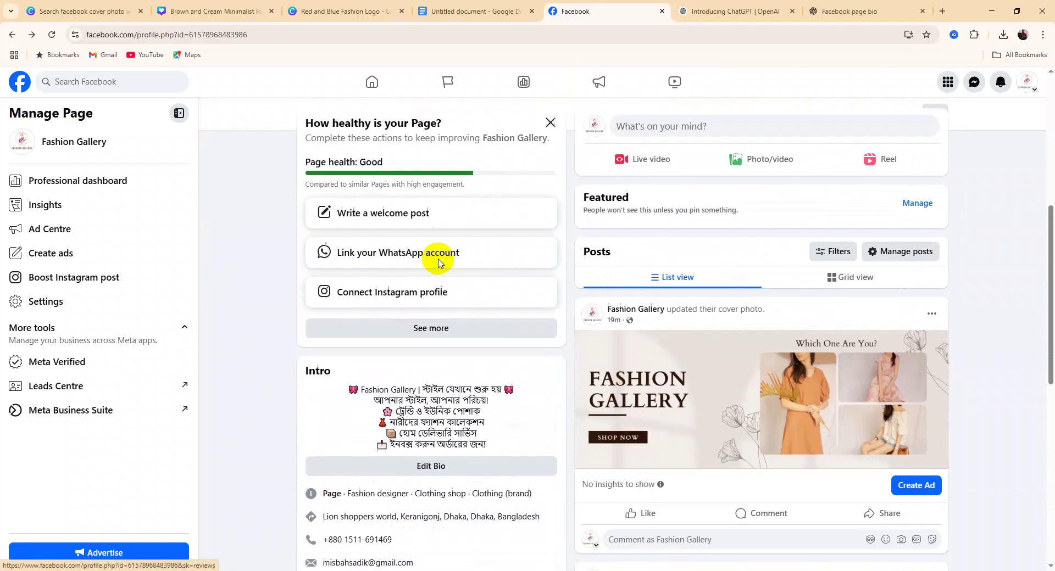
scroll(440, 262, down, 1)
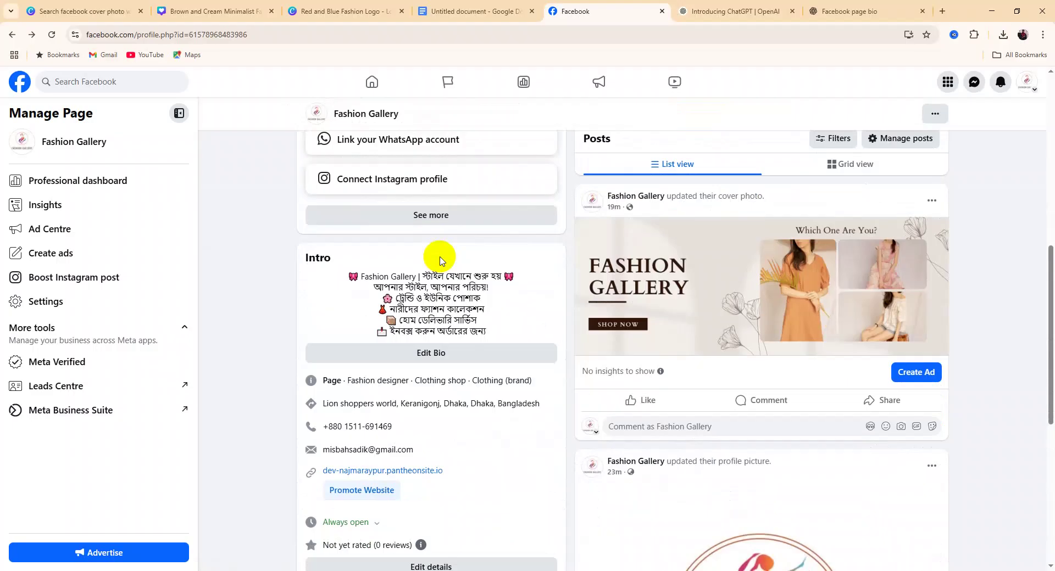
scroll(439, 261, down, 4)
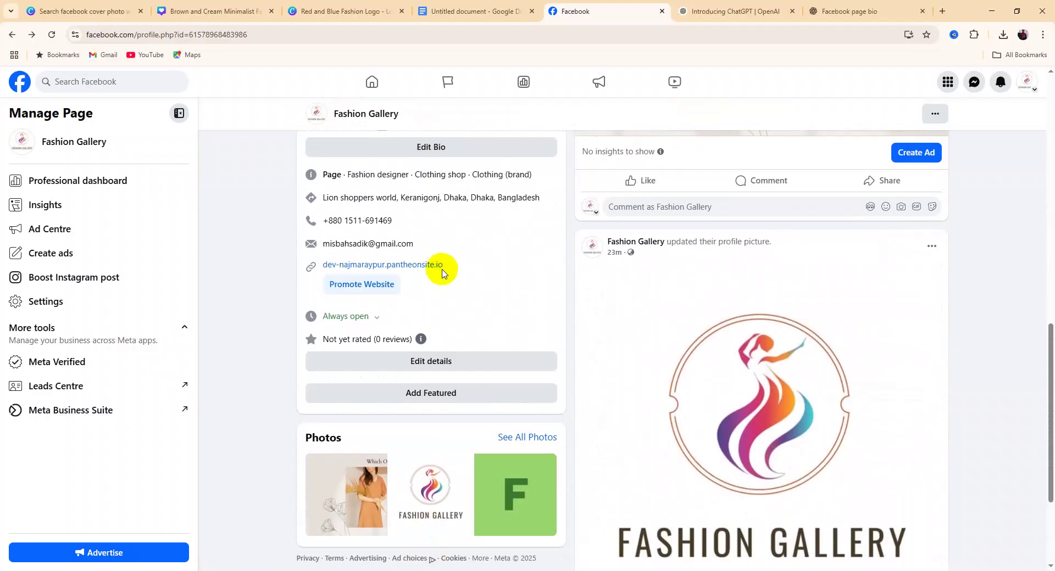